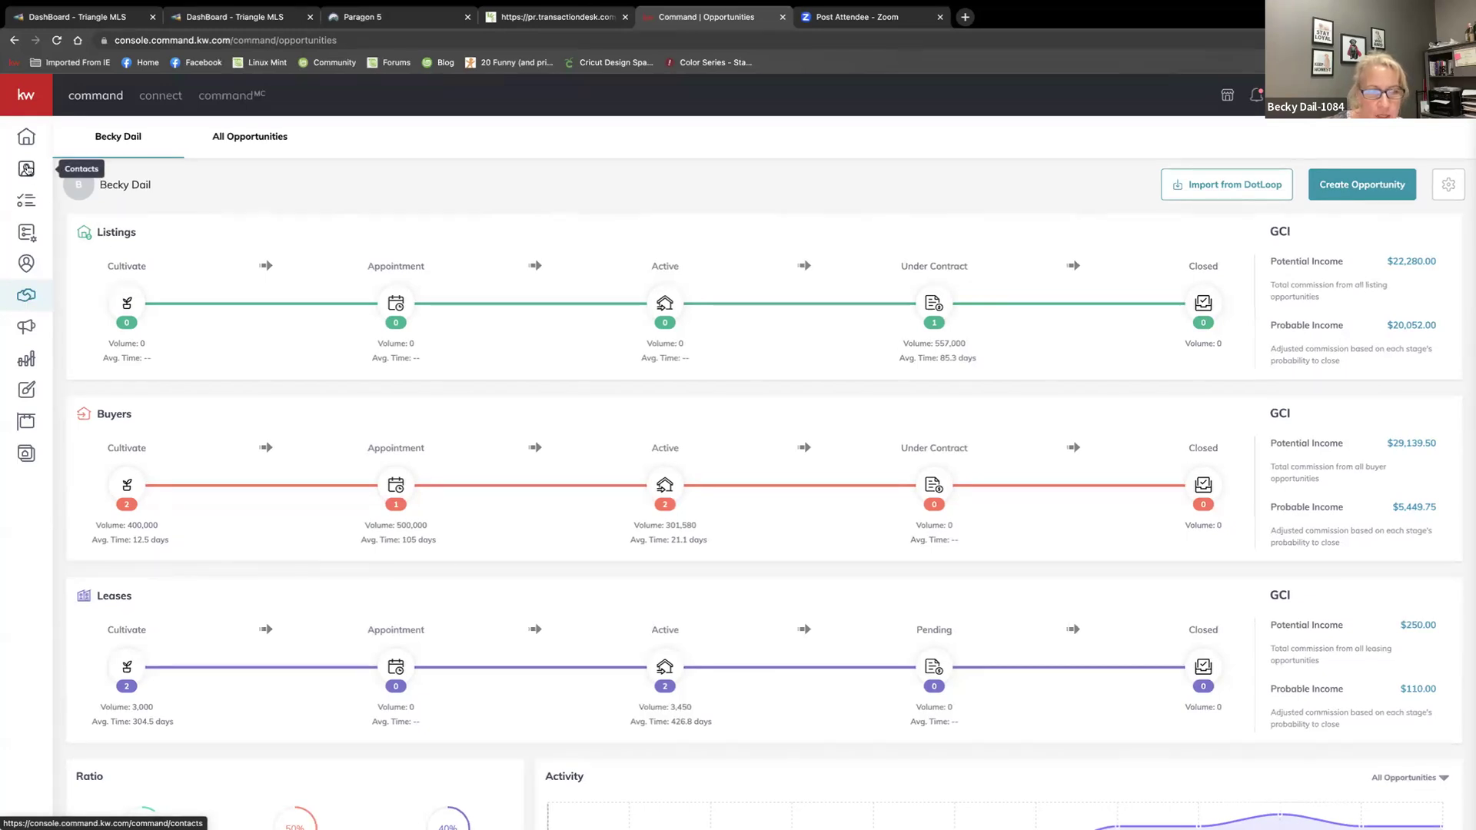
Create a new contact with the client's full name, personal e-mail and phone number
scroll(26, 168, "down", 1)
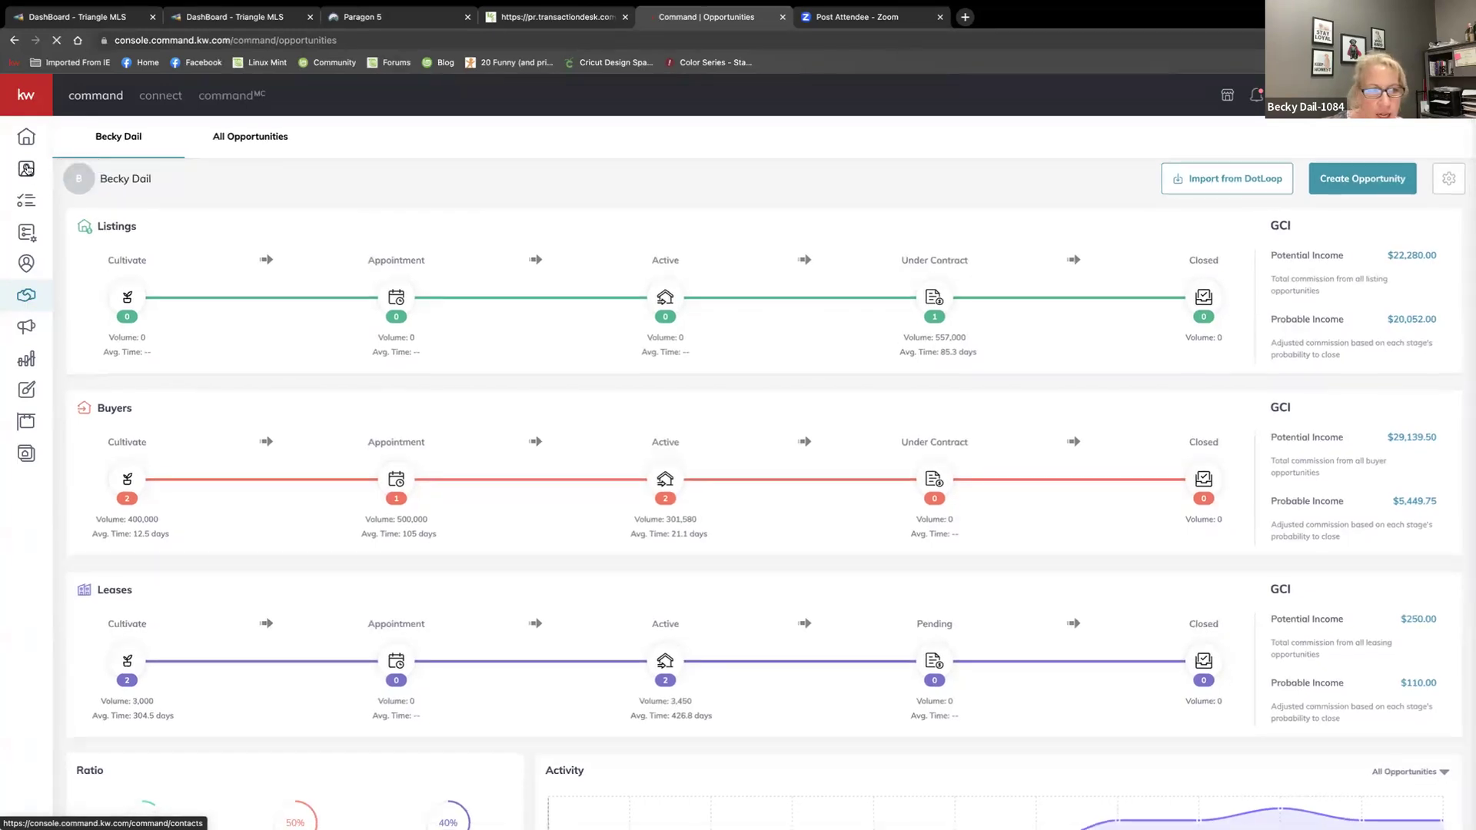
left_click(26, 168)
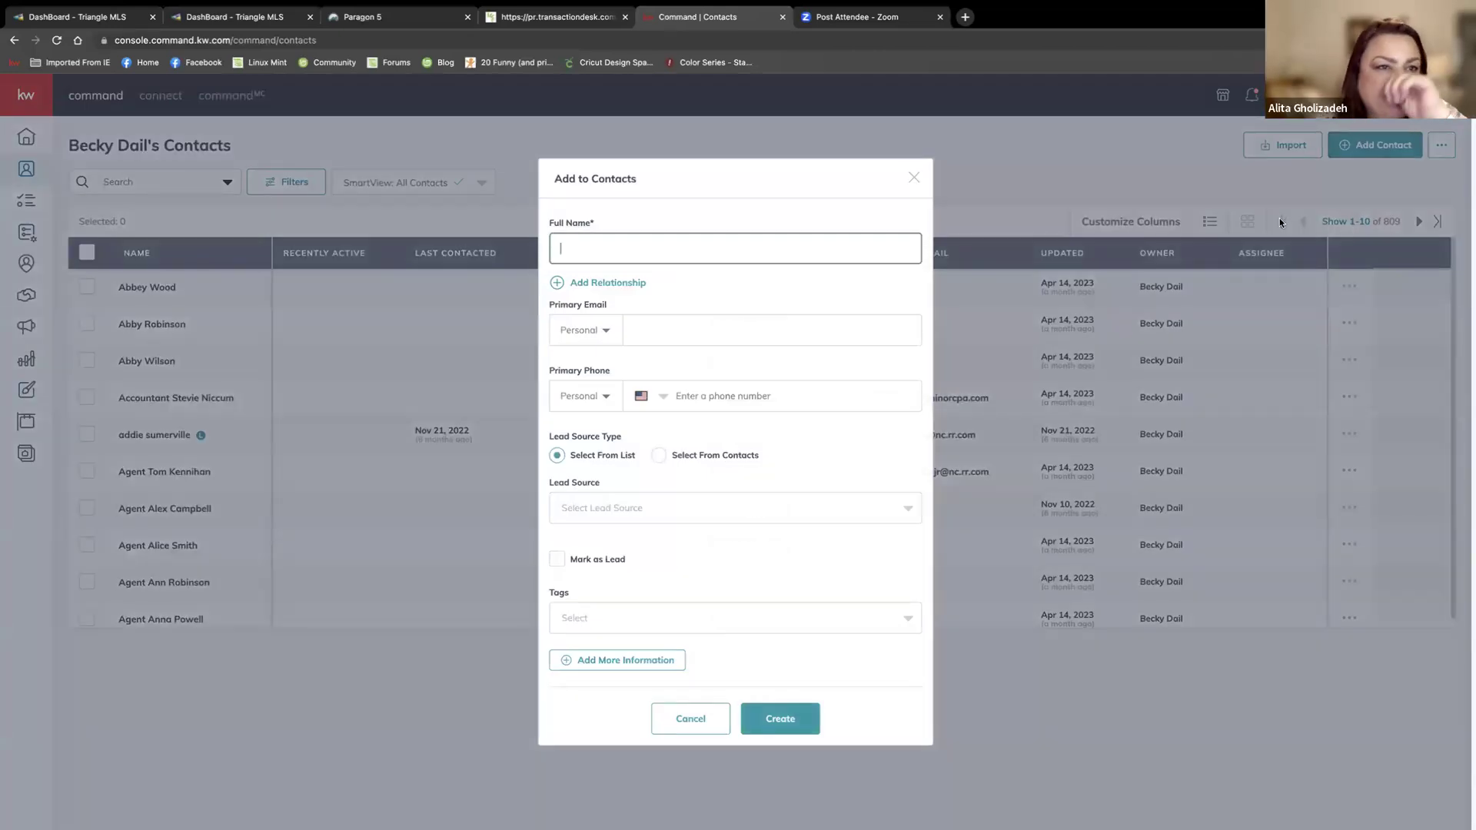
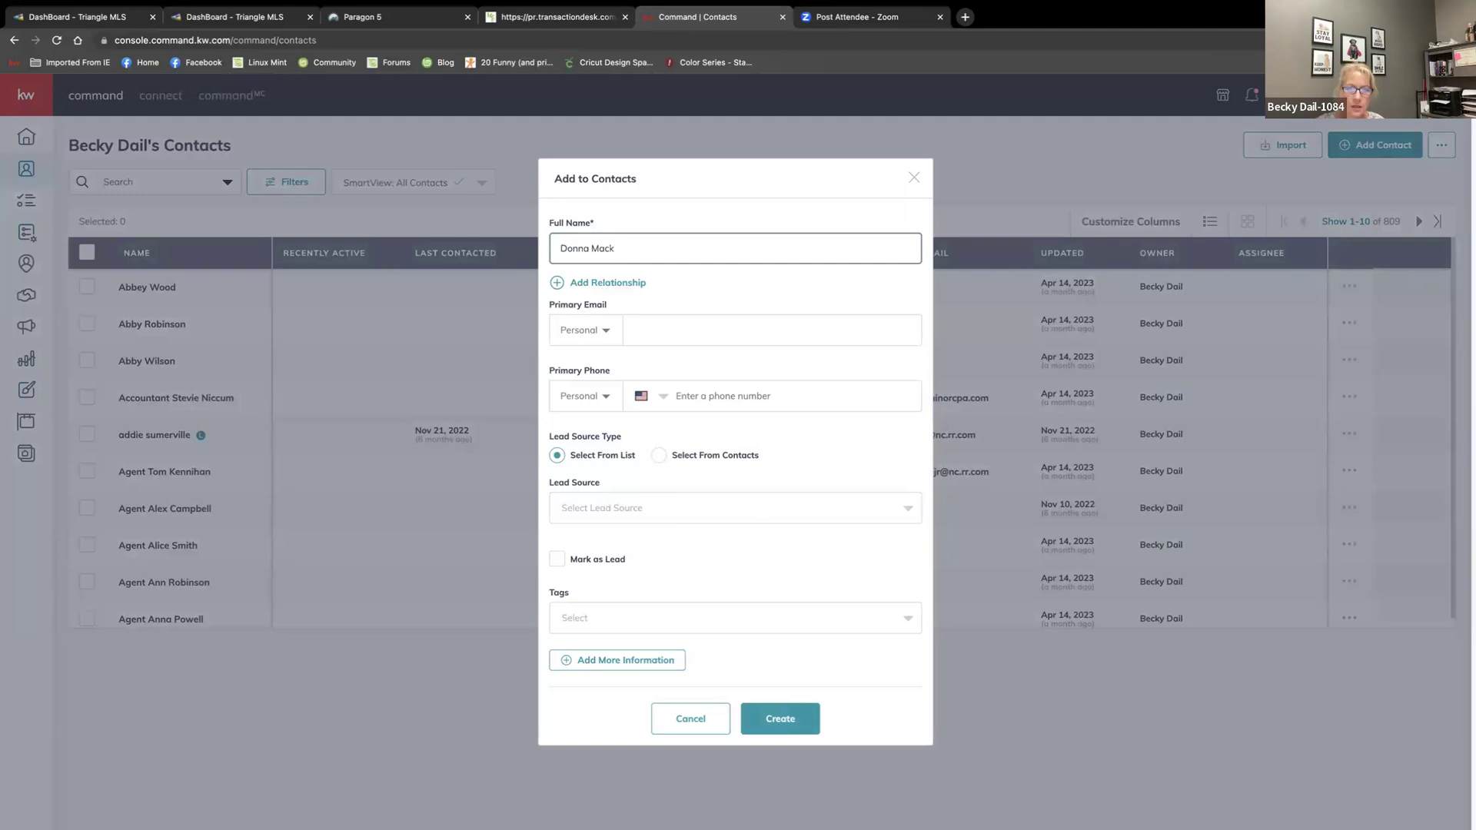
left_click(772, 330)
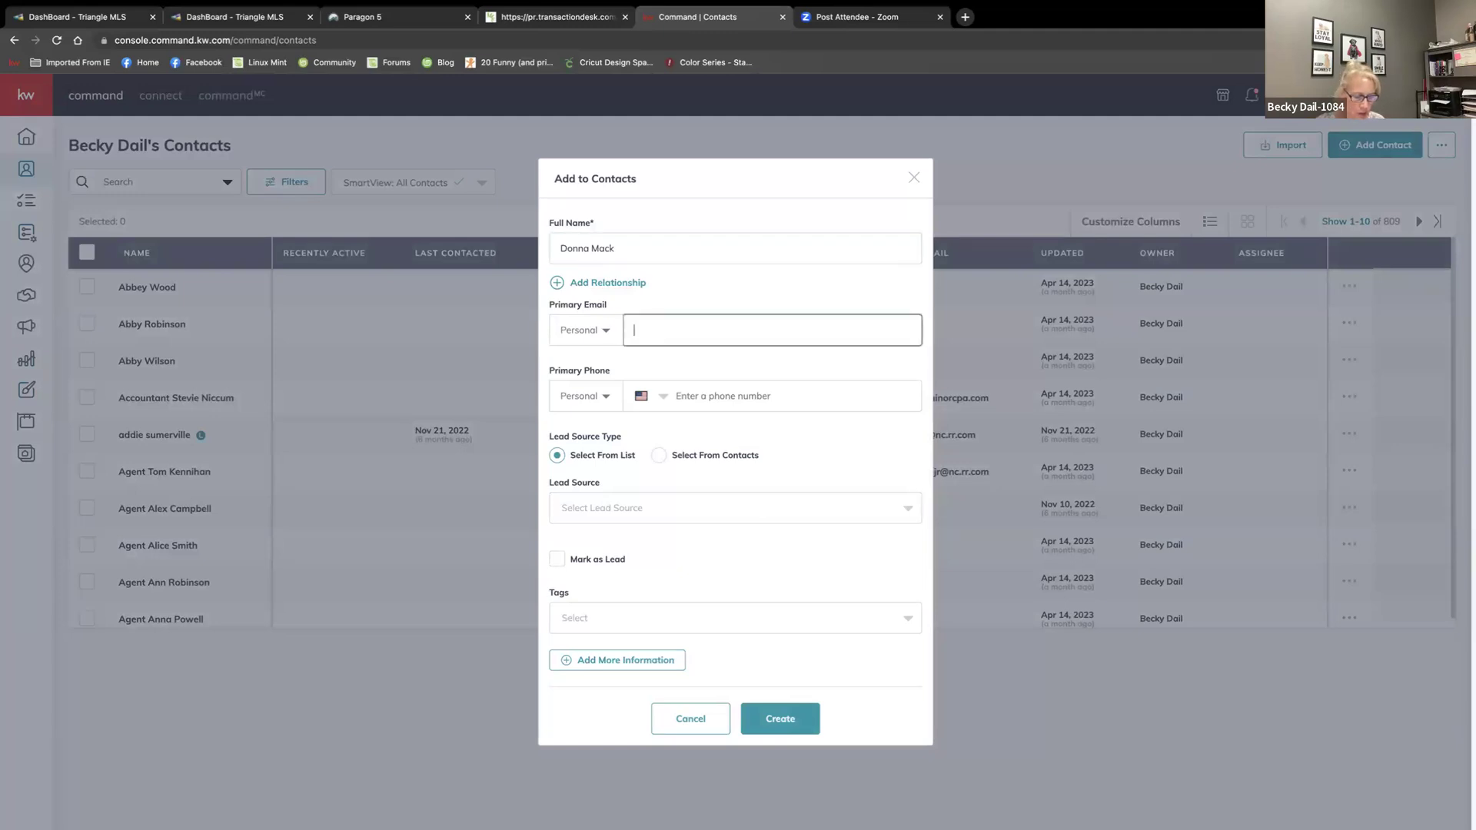
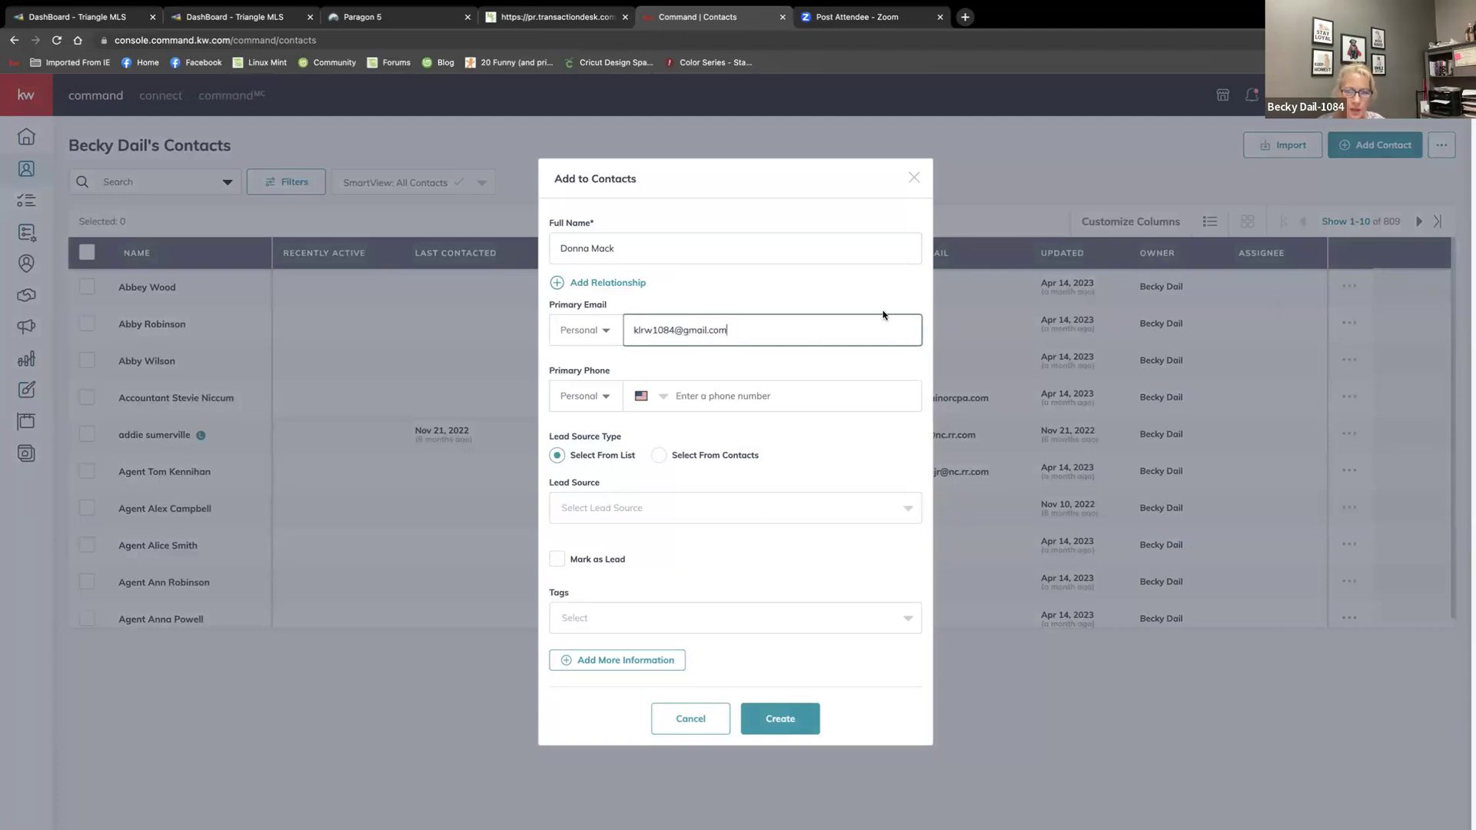
left_click(757, 396)
type("919")
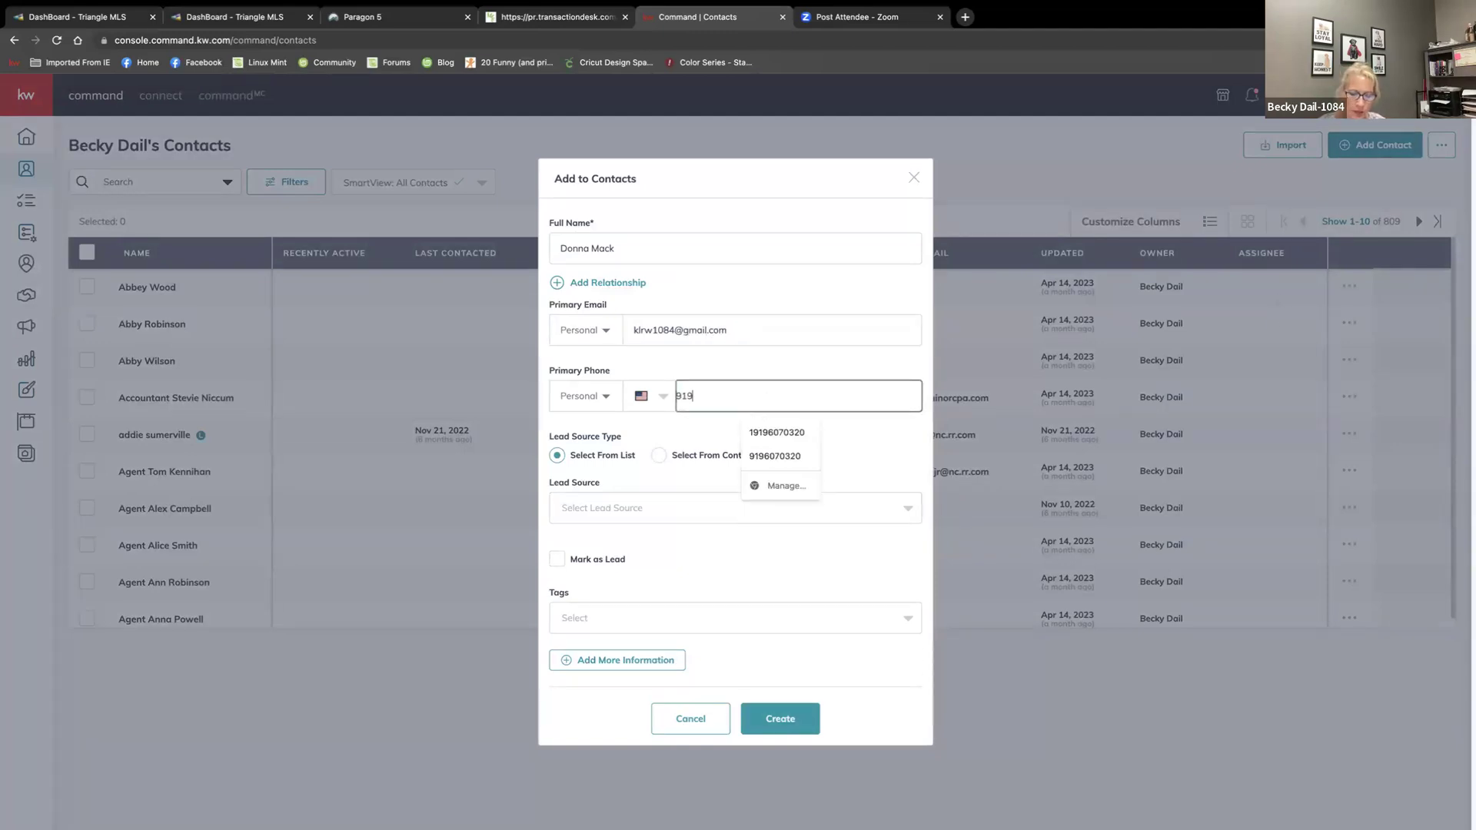
type(") 555-2121")
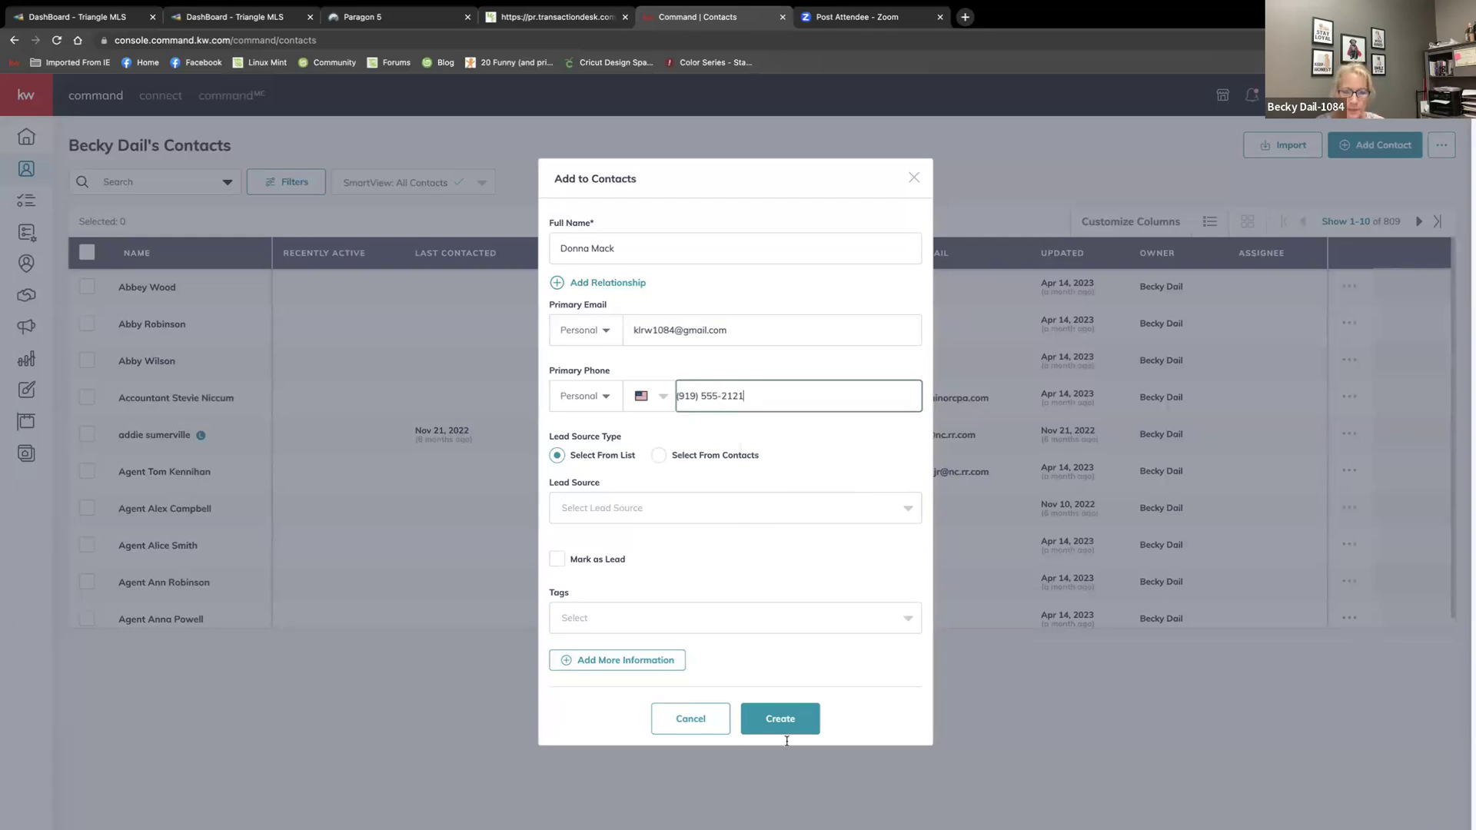
left_click(777, 719)
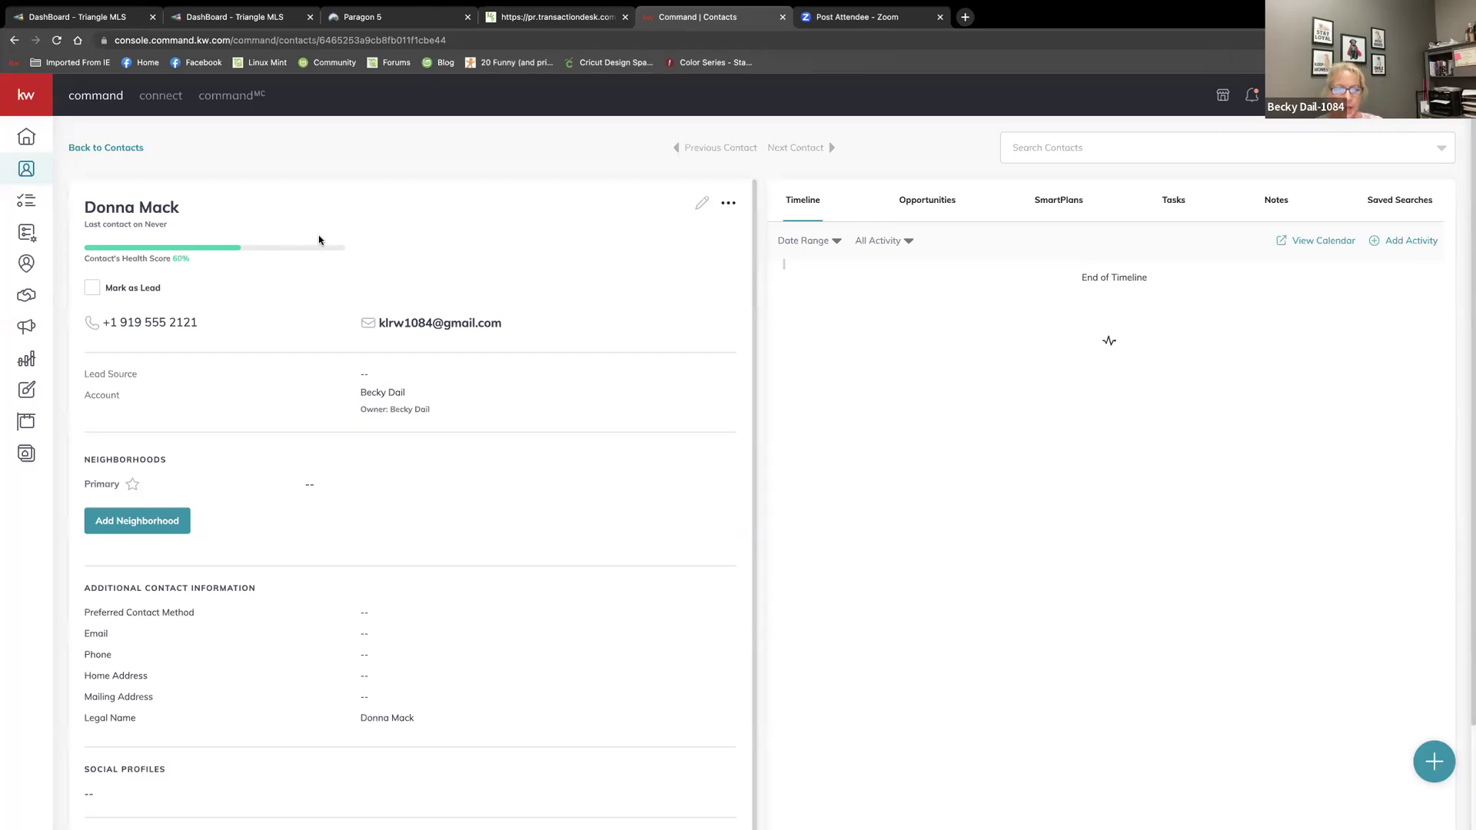
Scroll through the new contact's details panel to review the name, phone and e-mail
scroll(669, 304, "down", 1)
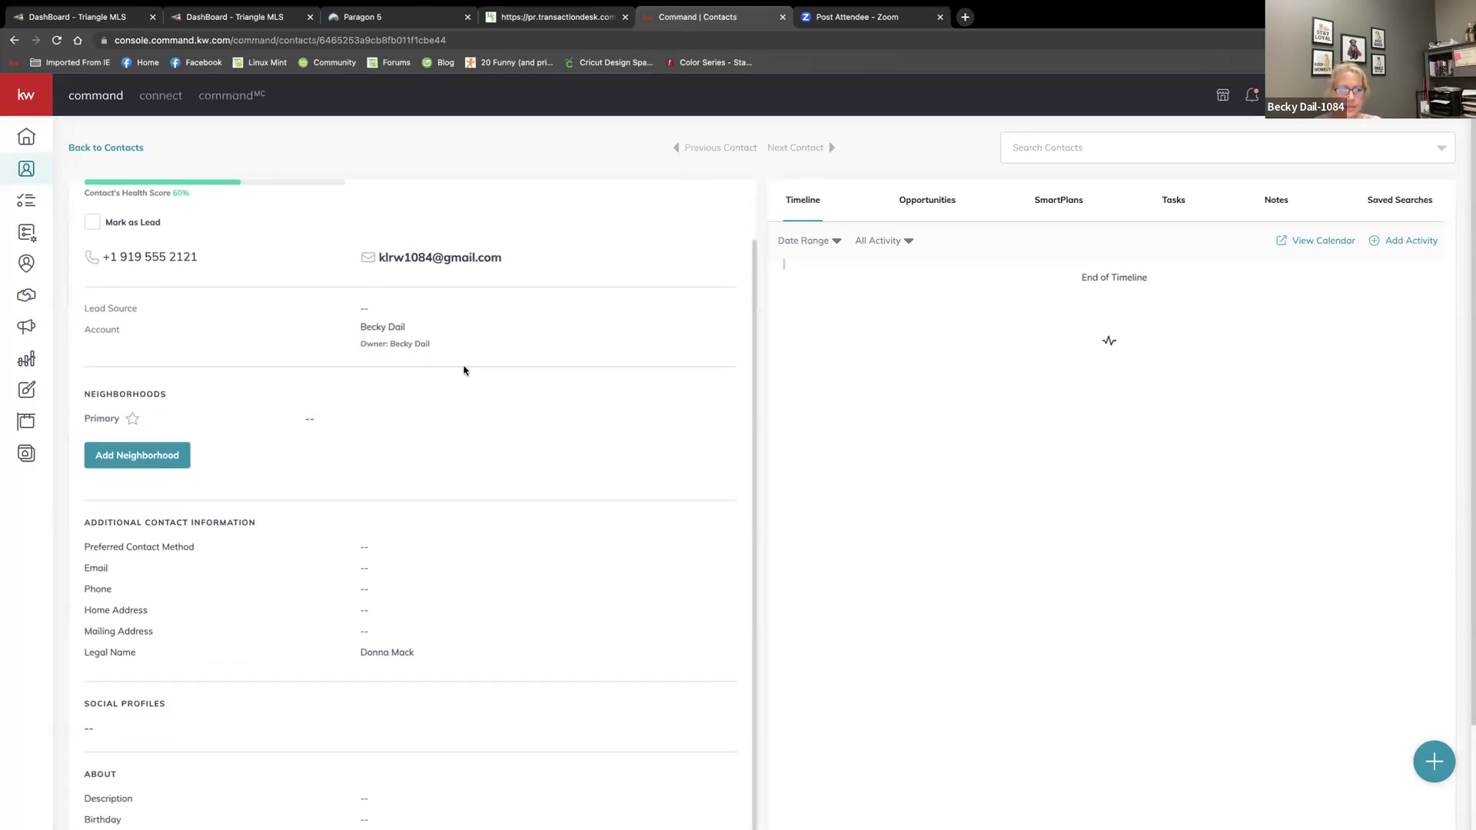
scroll(464, 365, "up", 1)
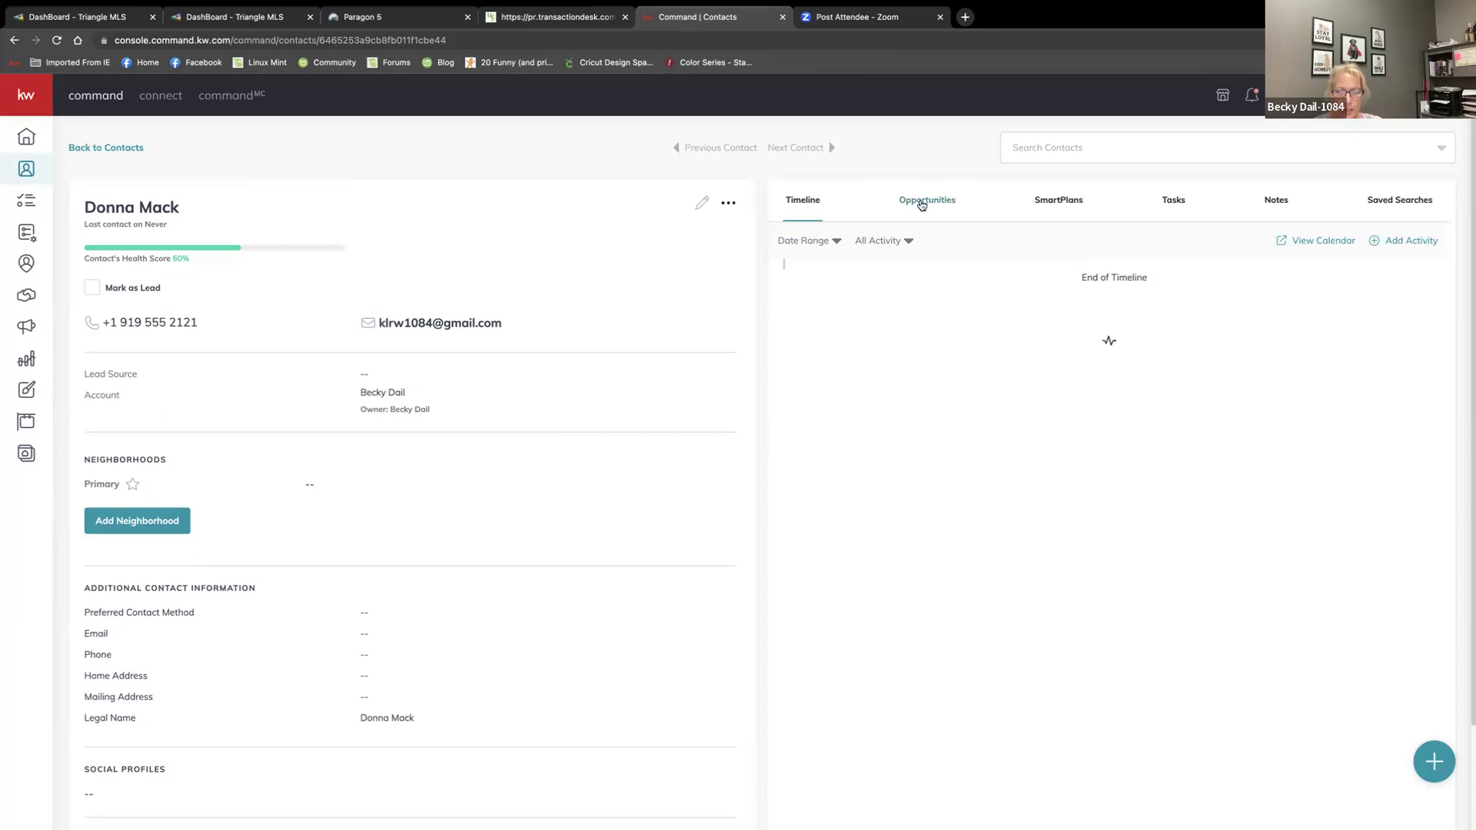
Start a new Buyer opportunity from the contact's Opportunities tab
left_click(922, 204)
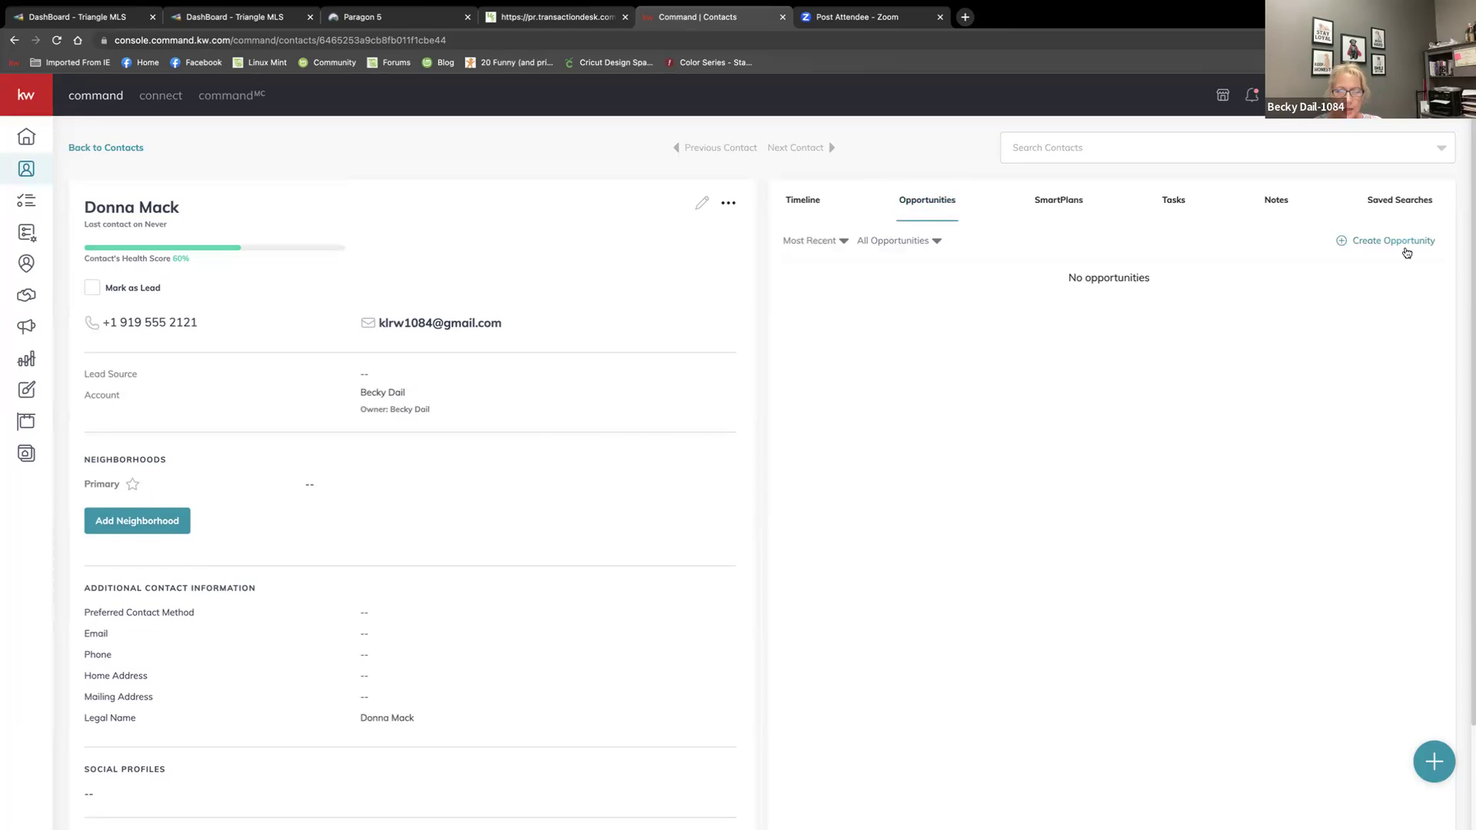
left_click(1400, 246)
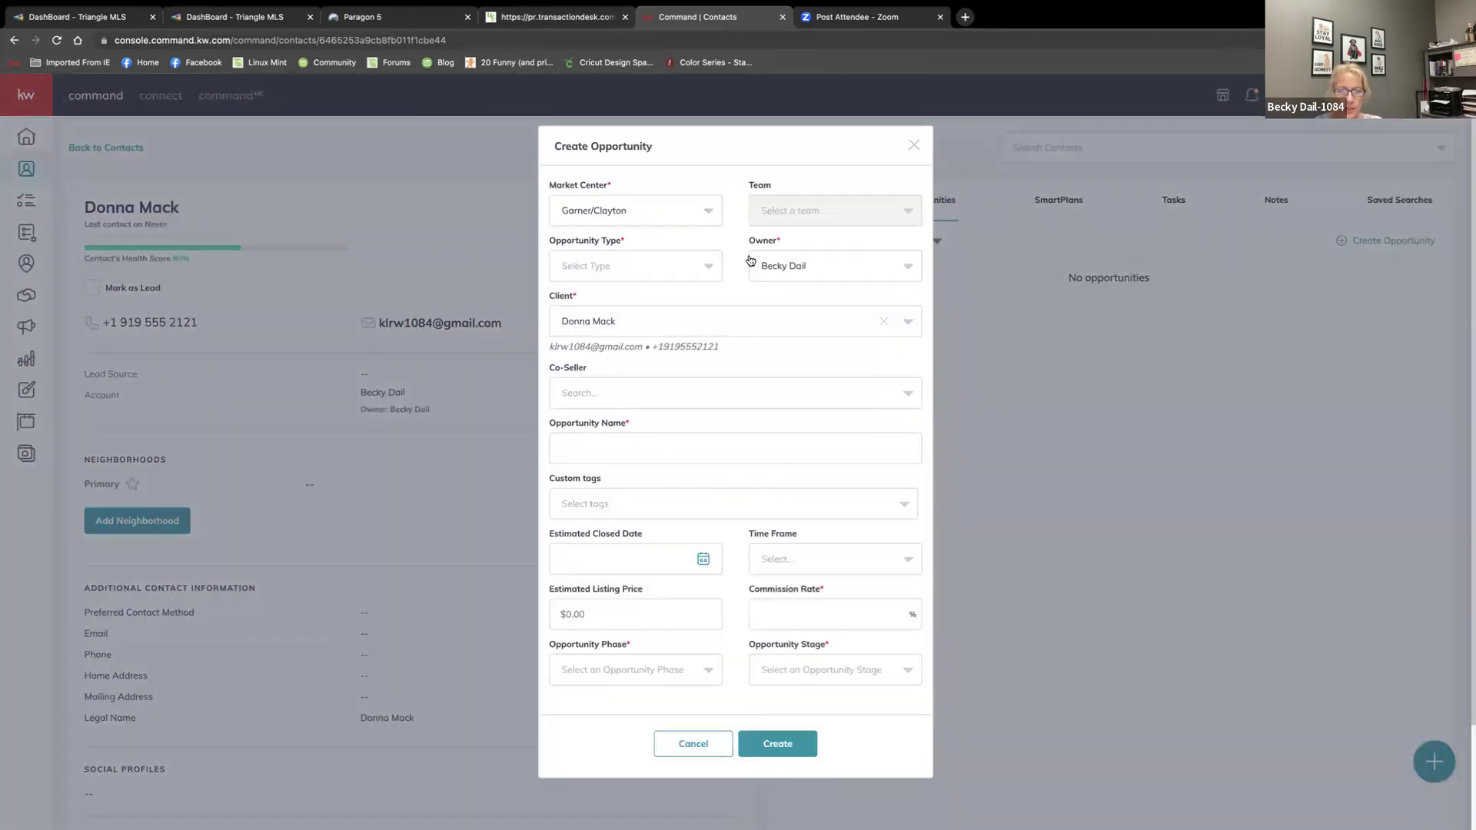
left_click(674, 272)
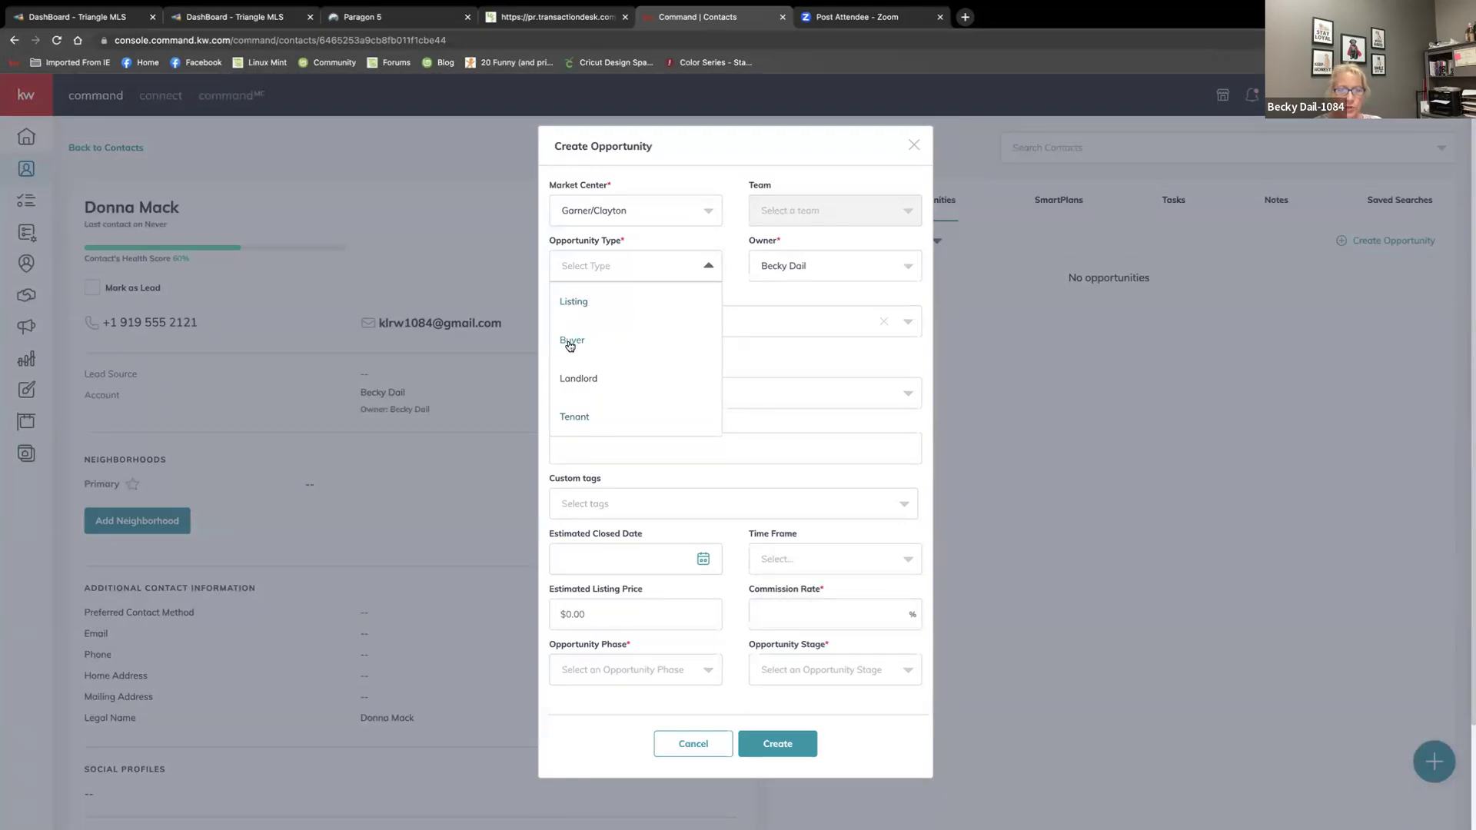
left_click(569, 341)
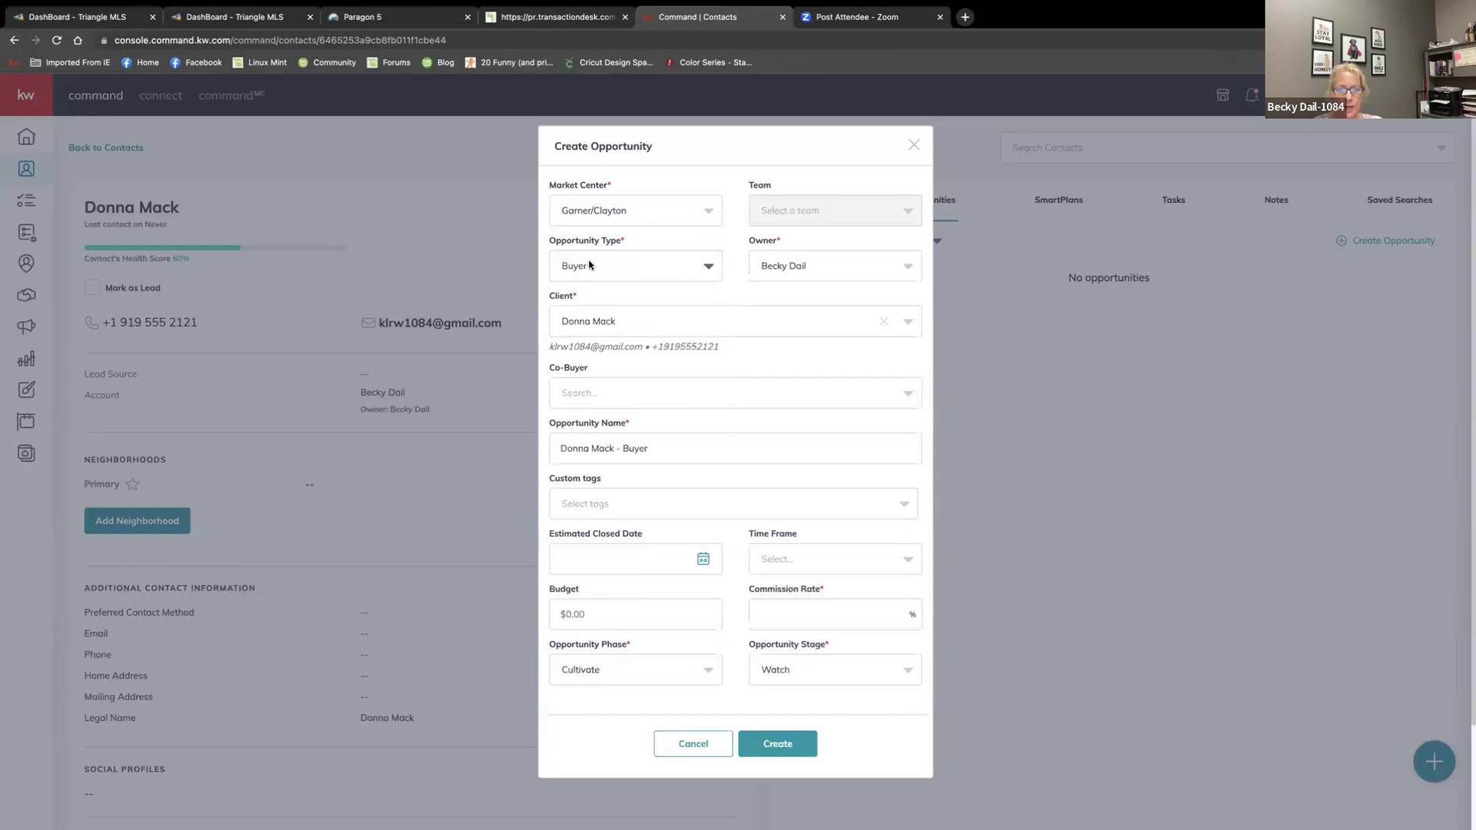
scroll(746, 461, "down", 2)
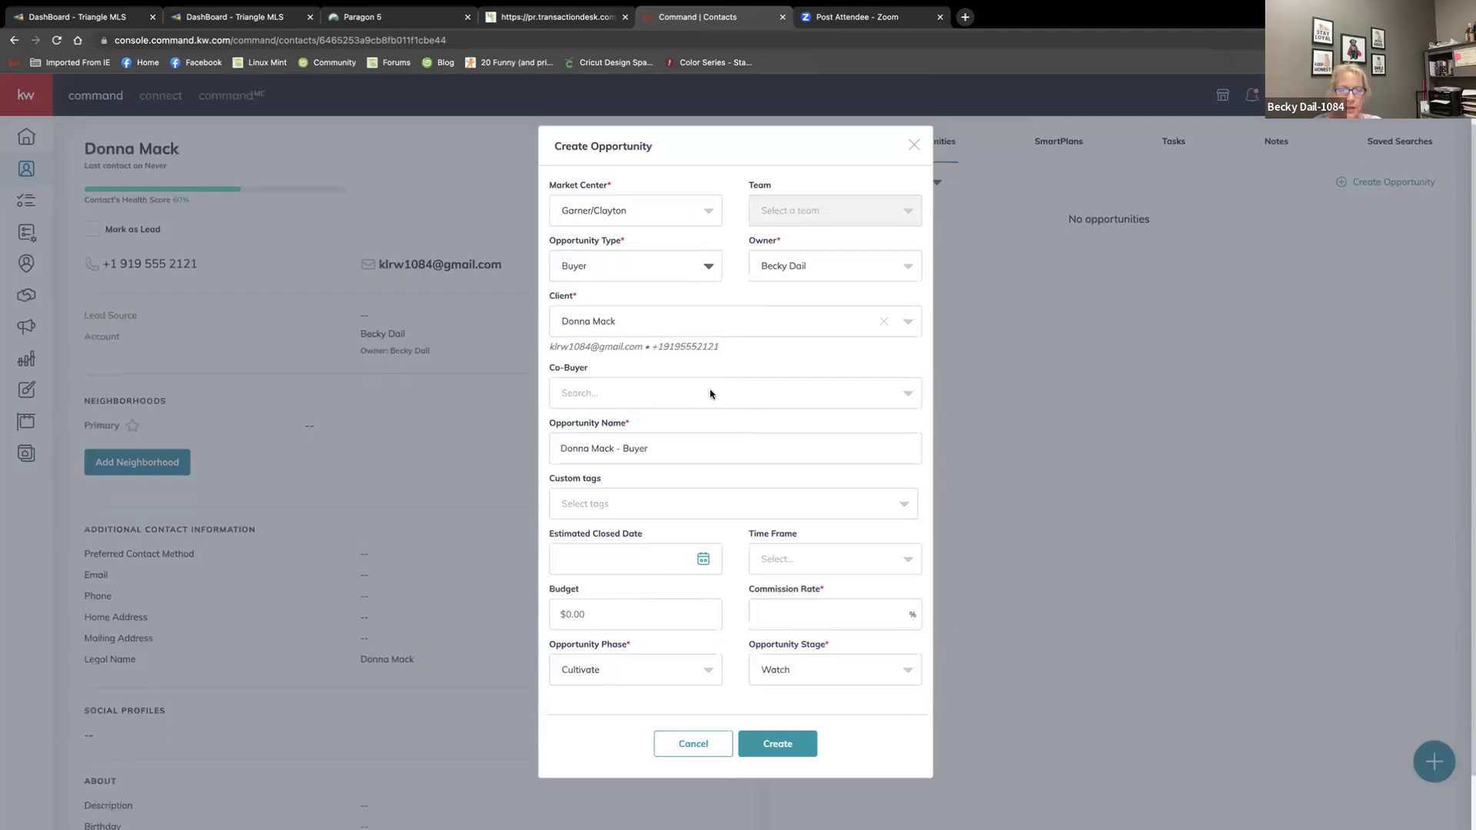
Enter a 2.4% commission rate and bring up the opportunity phase choices
left_click(790, 611)
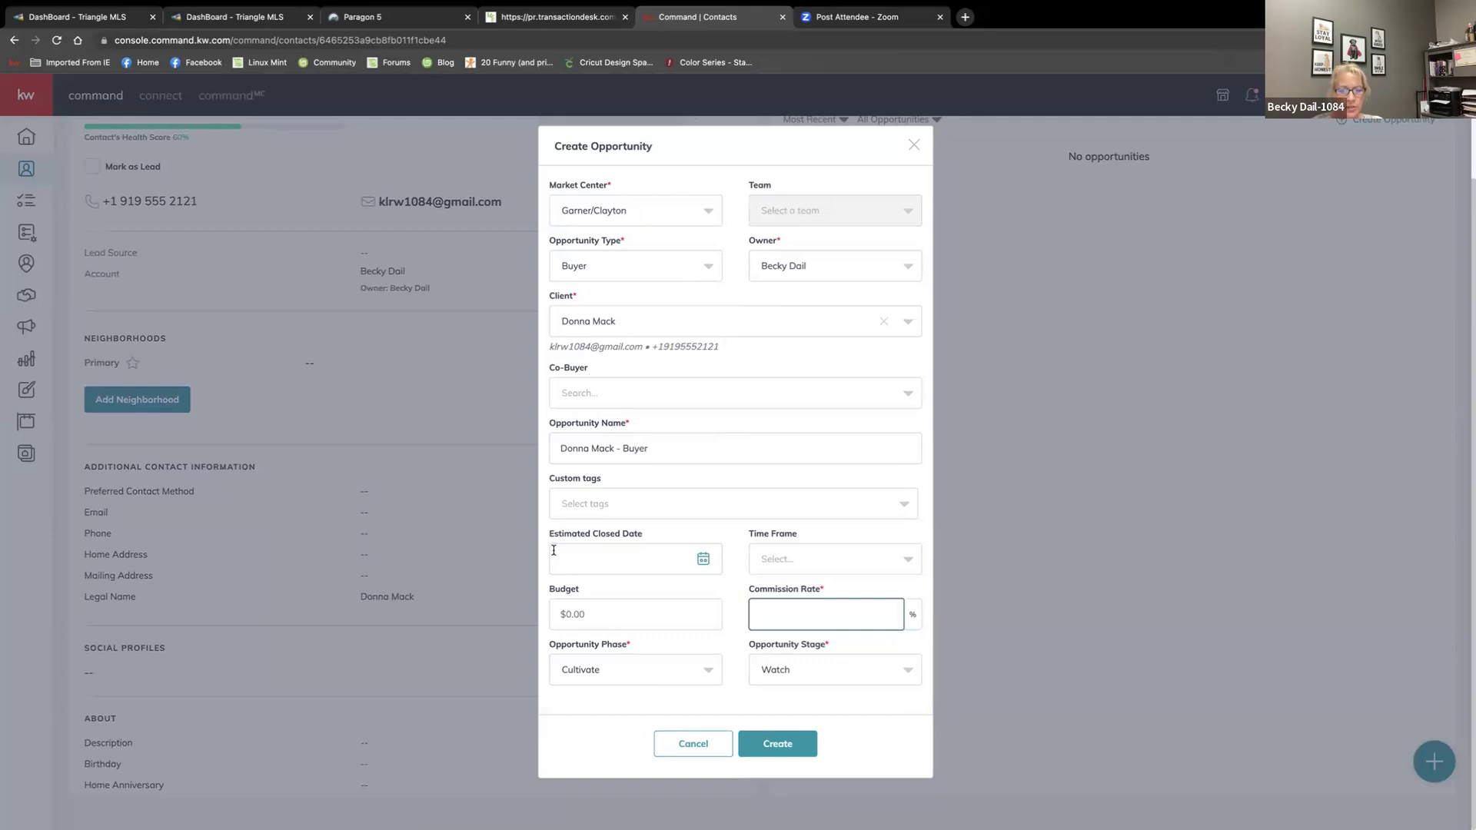
type("2.4")
left_click(650, 673)
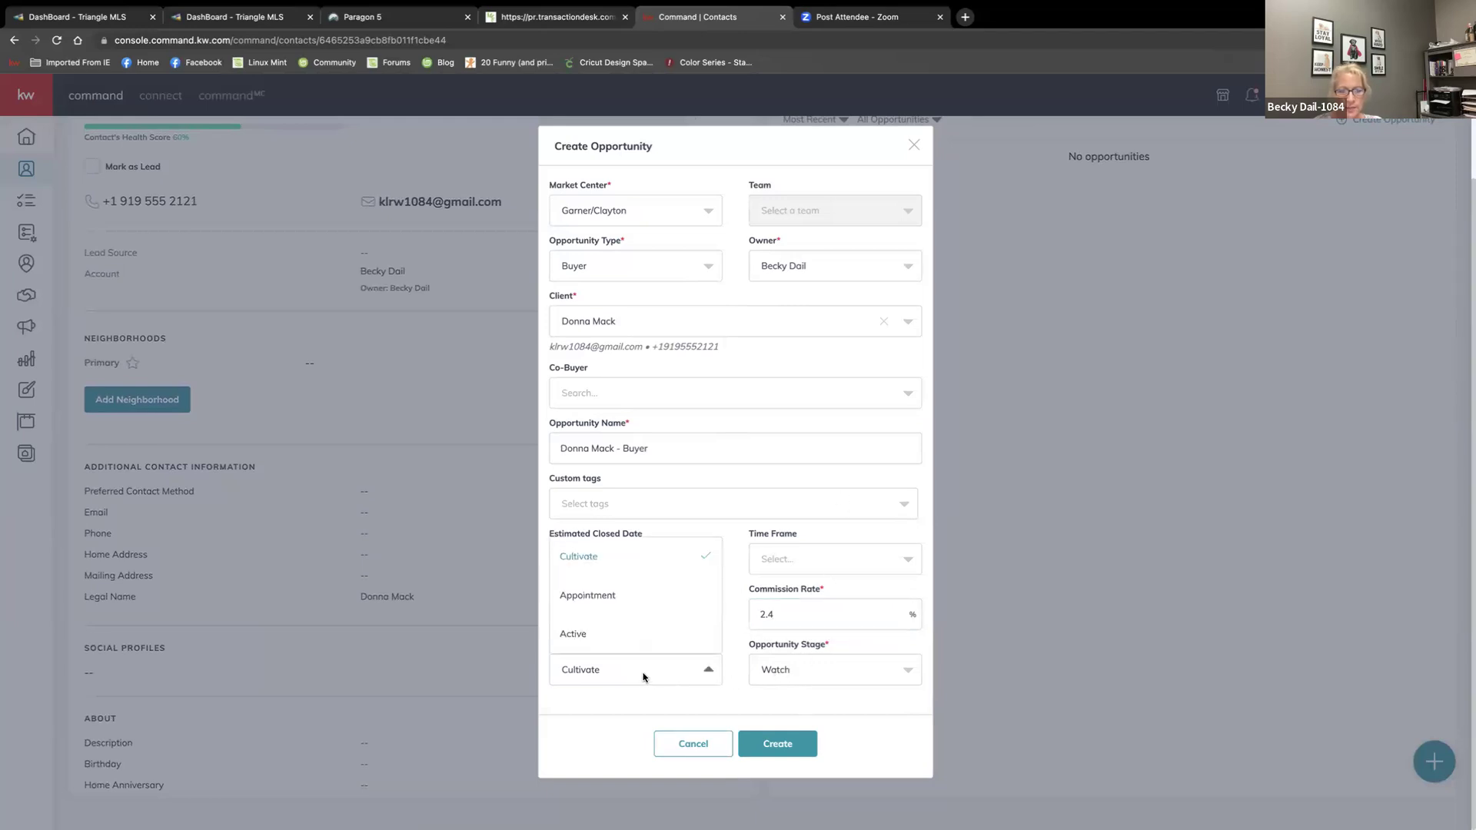
left_click(615, 708)
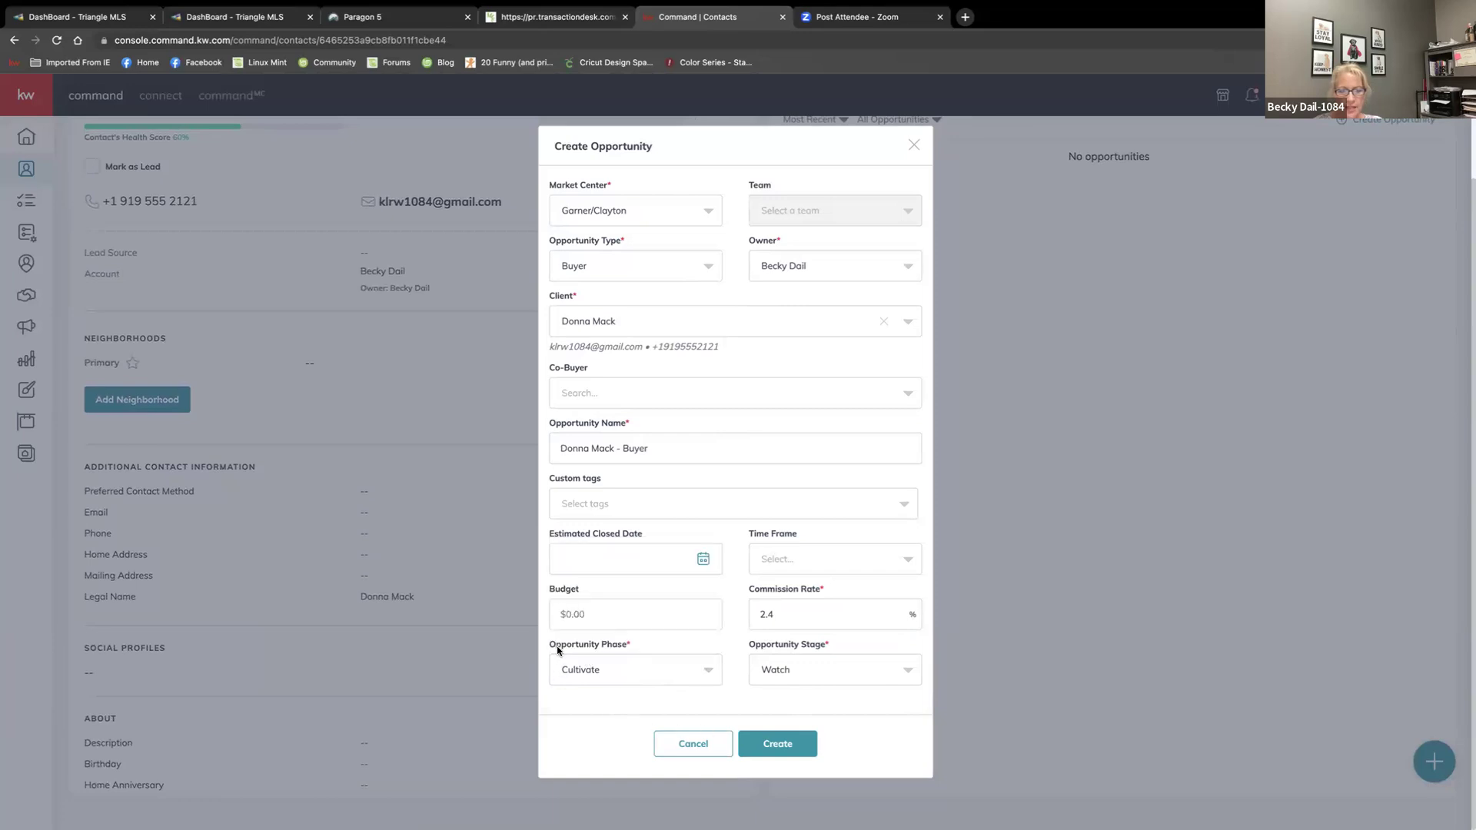
left_click(590, 669)
Set the phase to Active, create the Buyer opportunity and open its details page
left_click(573, 633)
left_click(759, 755)
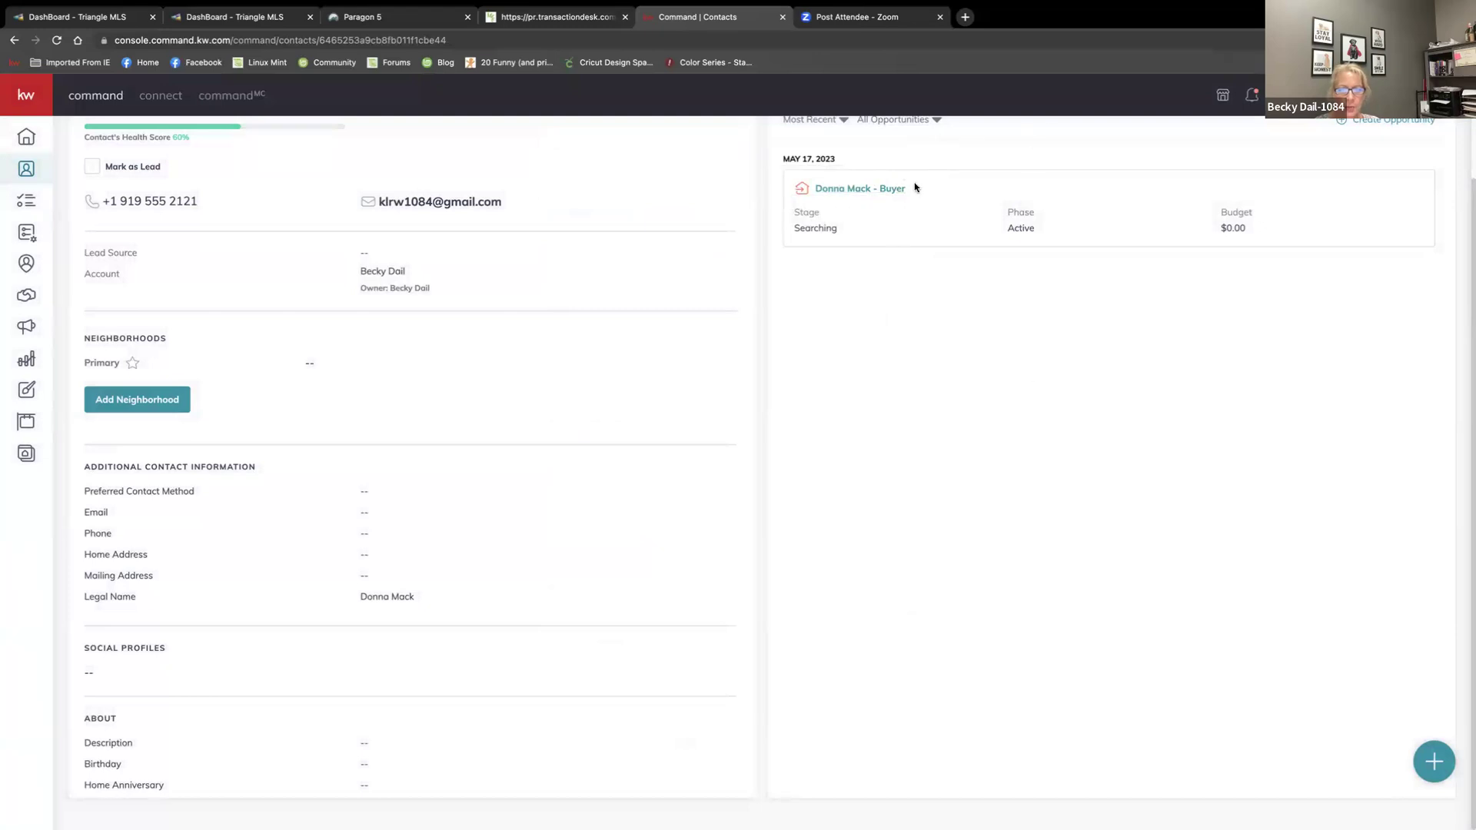
left_click(839, 192)
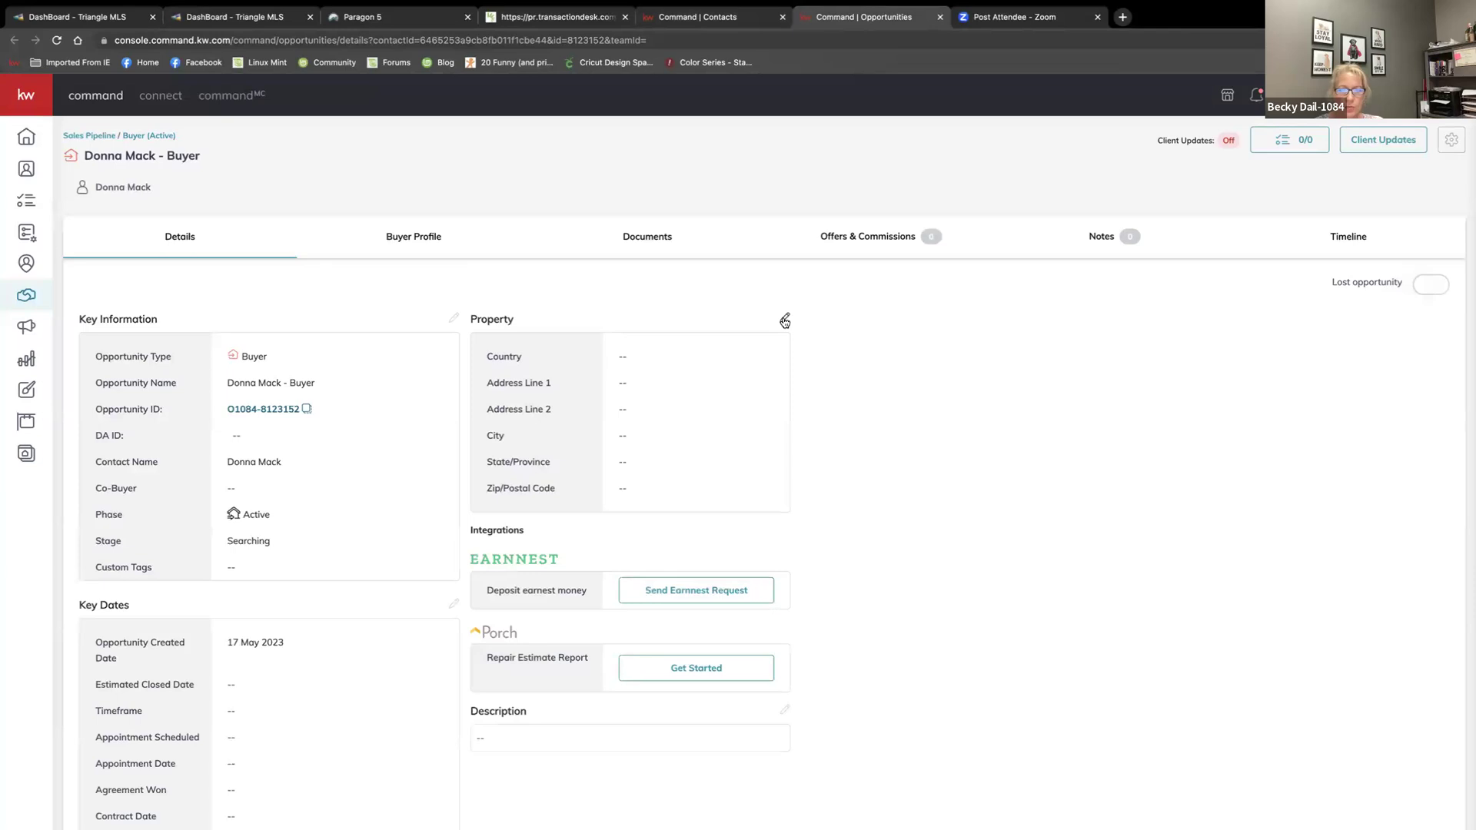
left_click(783, 320)
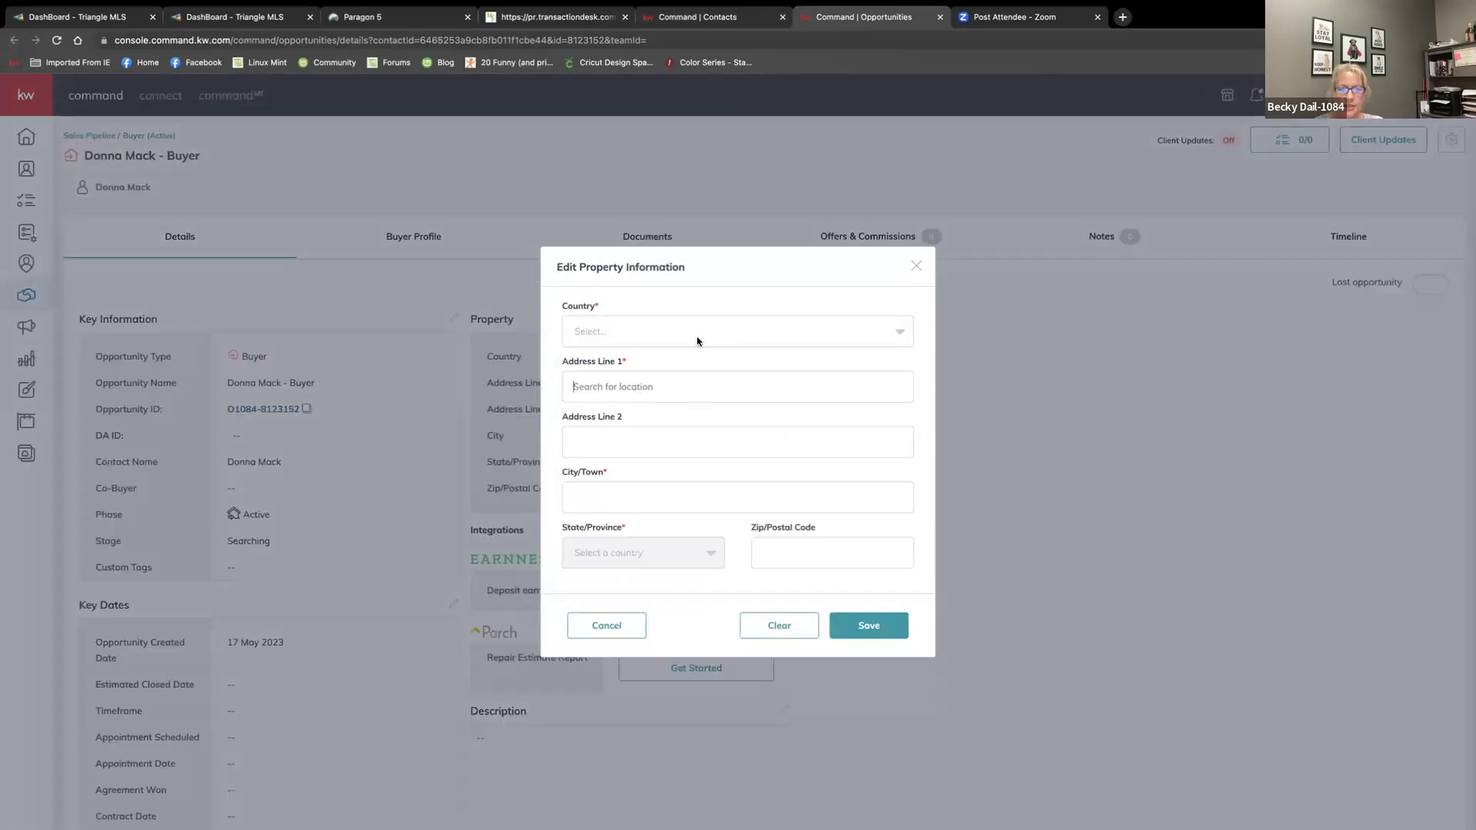
left_click(655, 387)
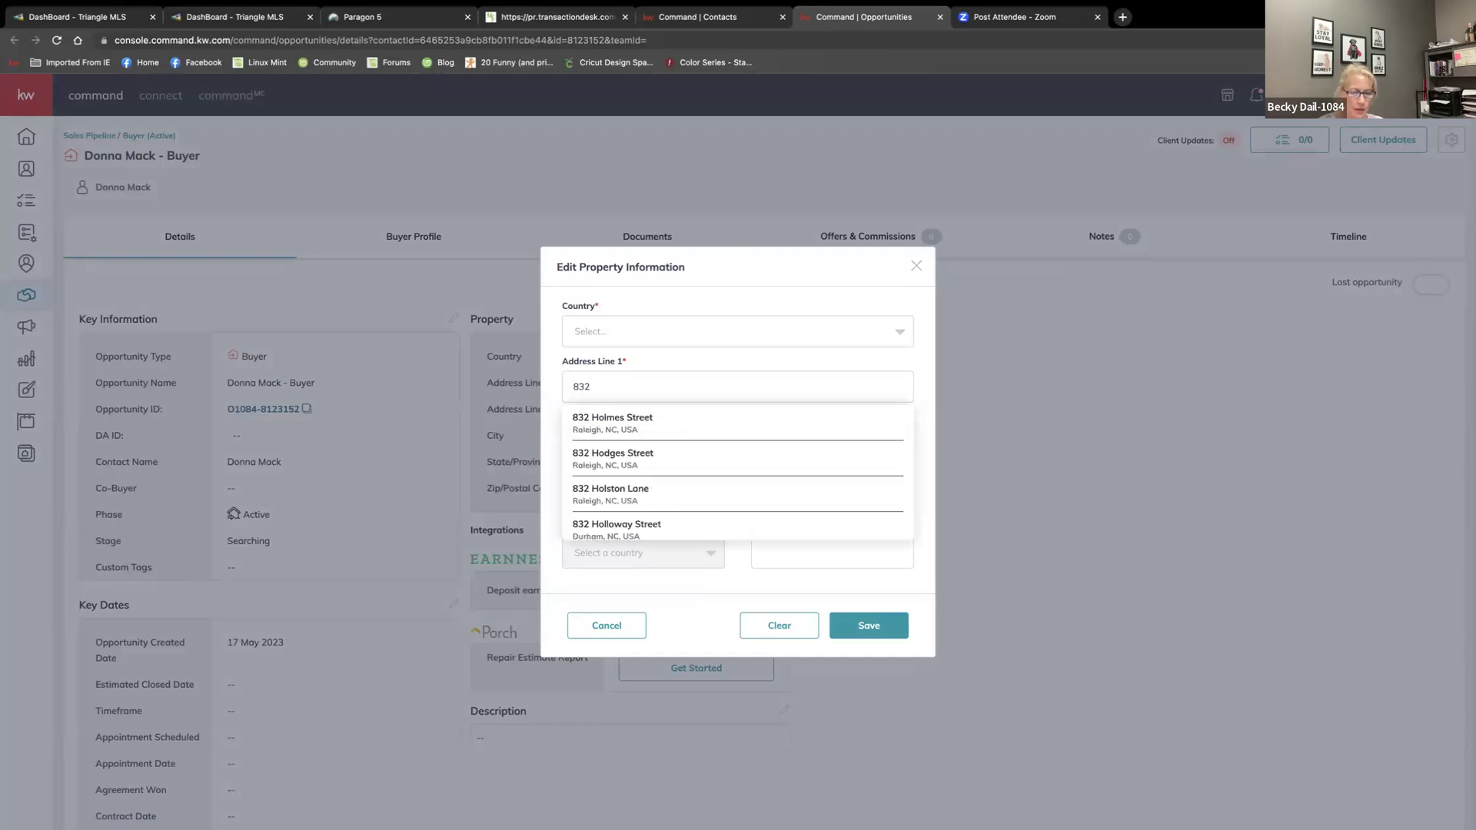
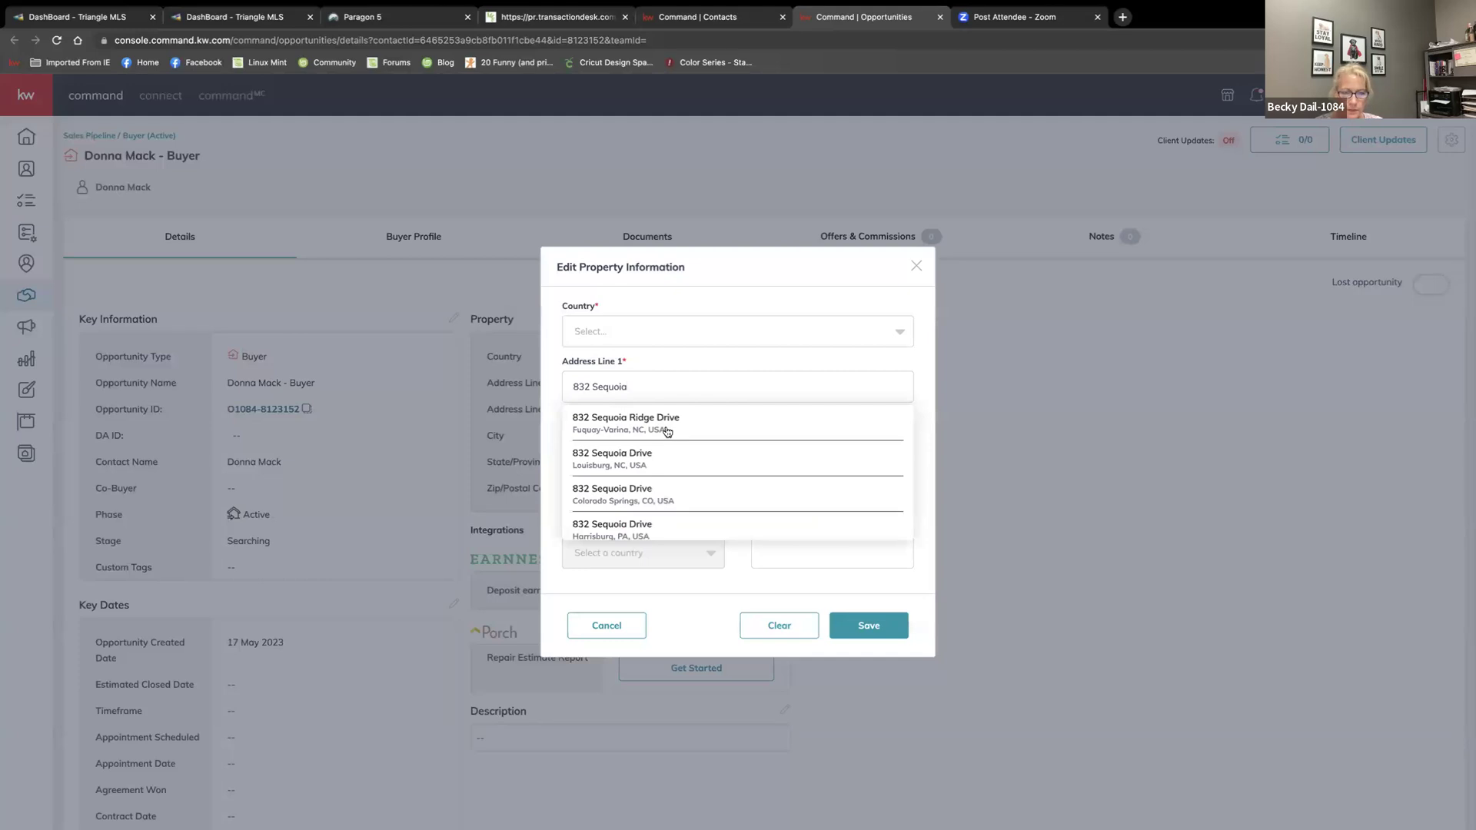
left_click(664, 424)
scroll(702, 553, "down", 1)
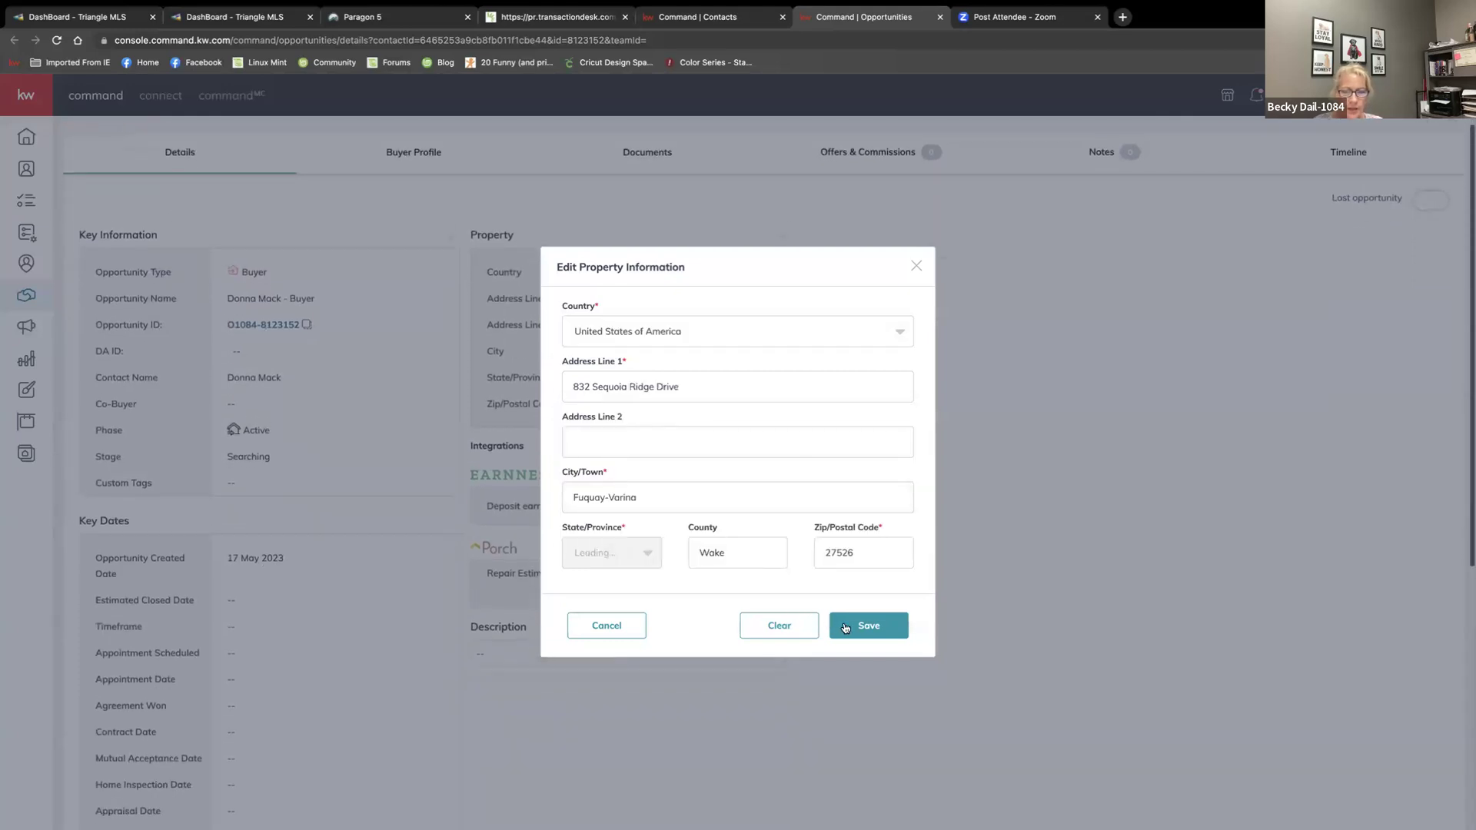
left_click(868, 625)
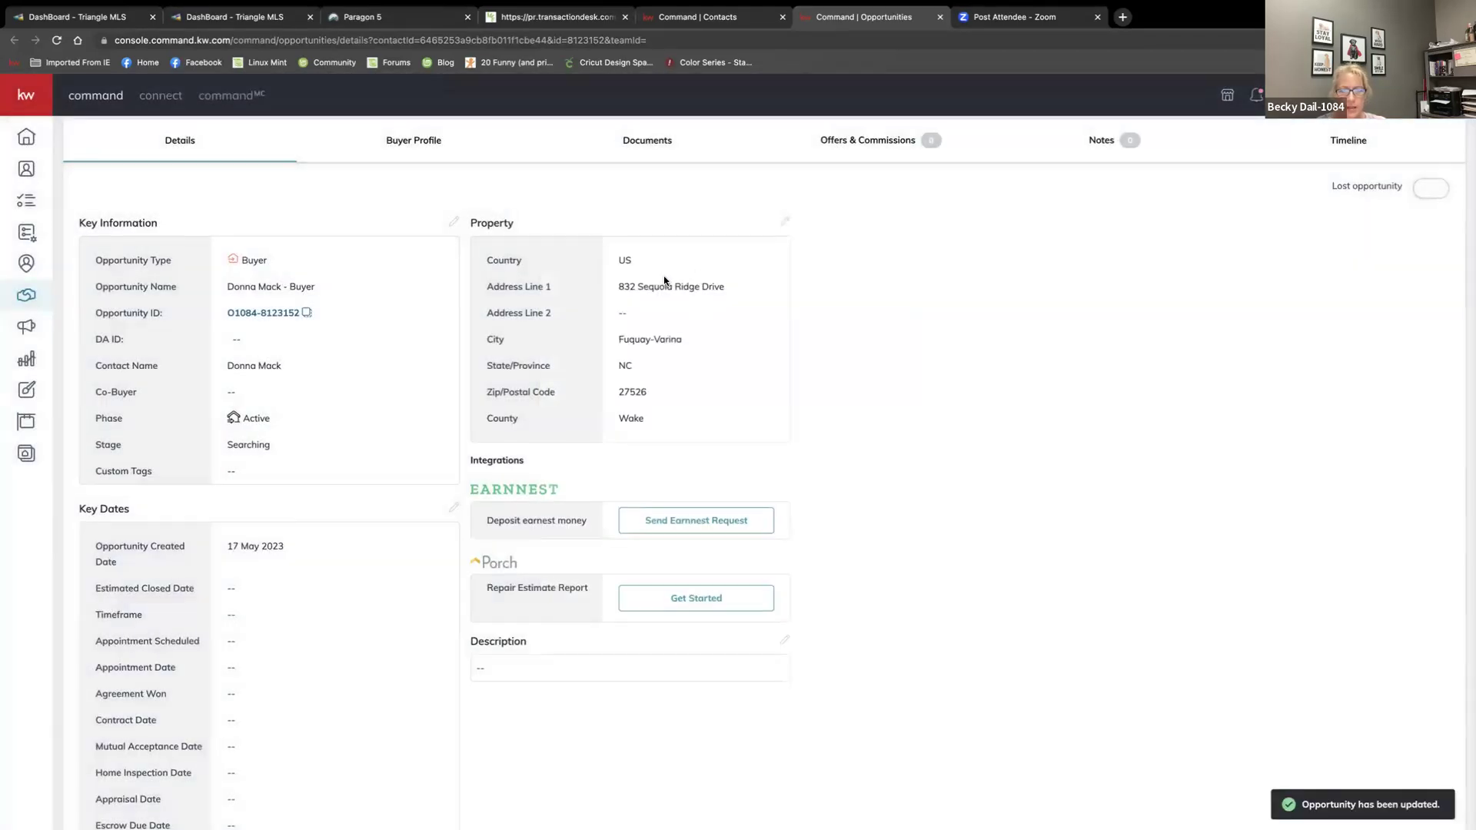
scroll(684, 288, "up", 1)
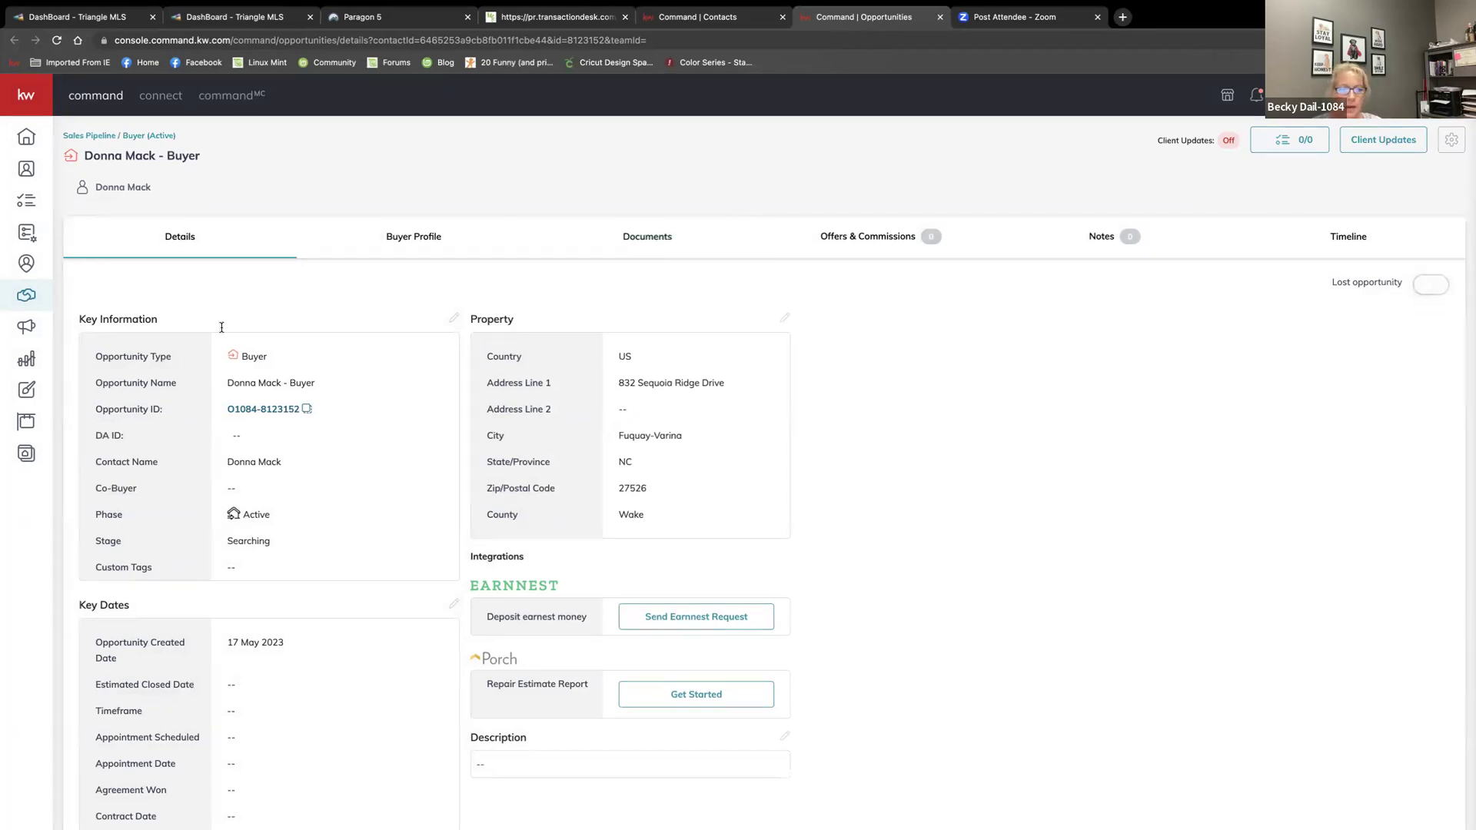
scroll(423, 437, "down", 1)
scroll(423, 437, "down", 2)
scroll(500, 254, "up", 3)
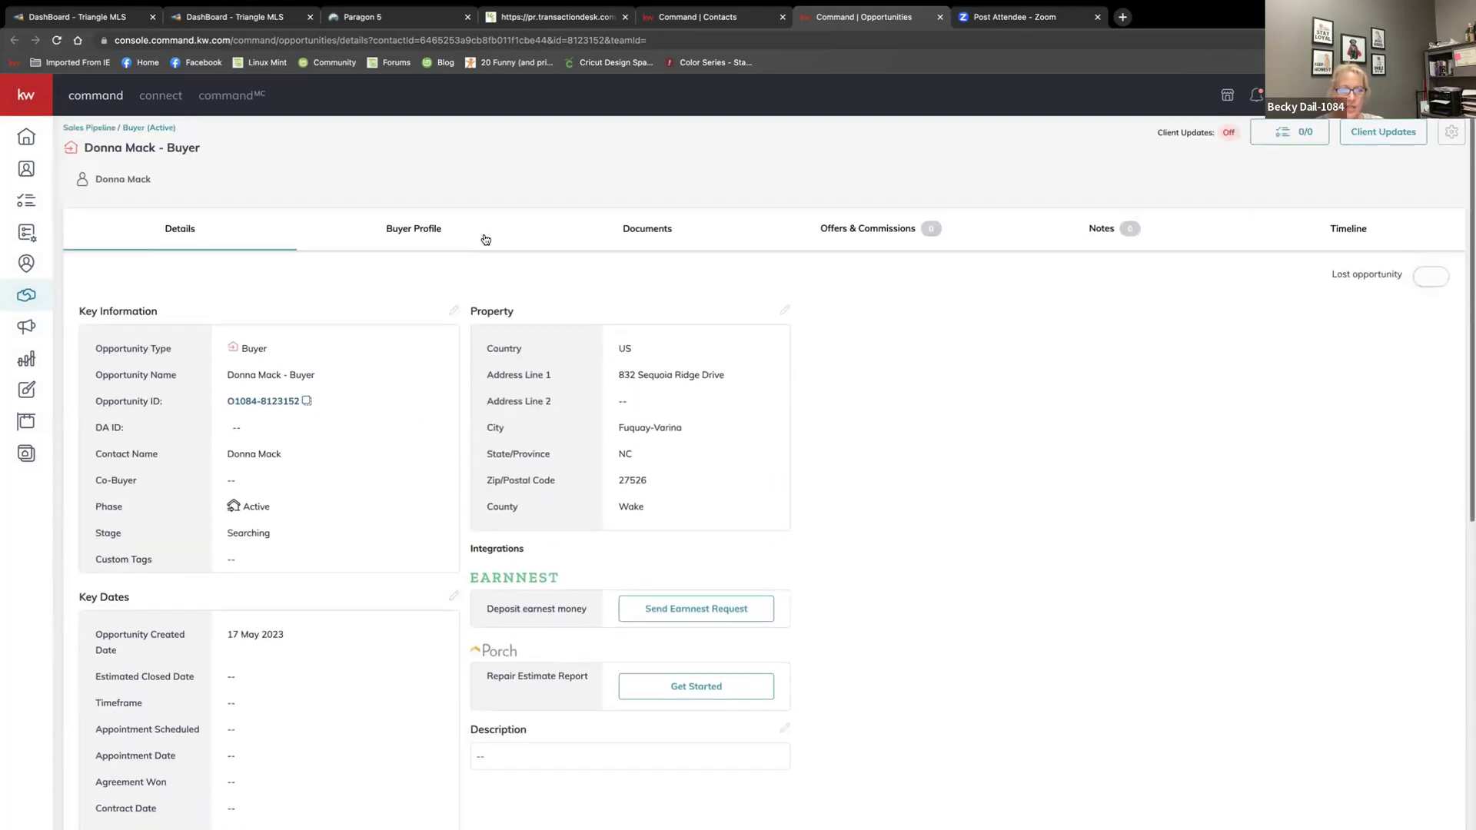
Apply the Residential checklist to the opportunity's documents
left_click(653, 236)
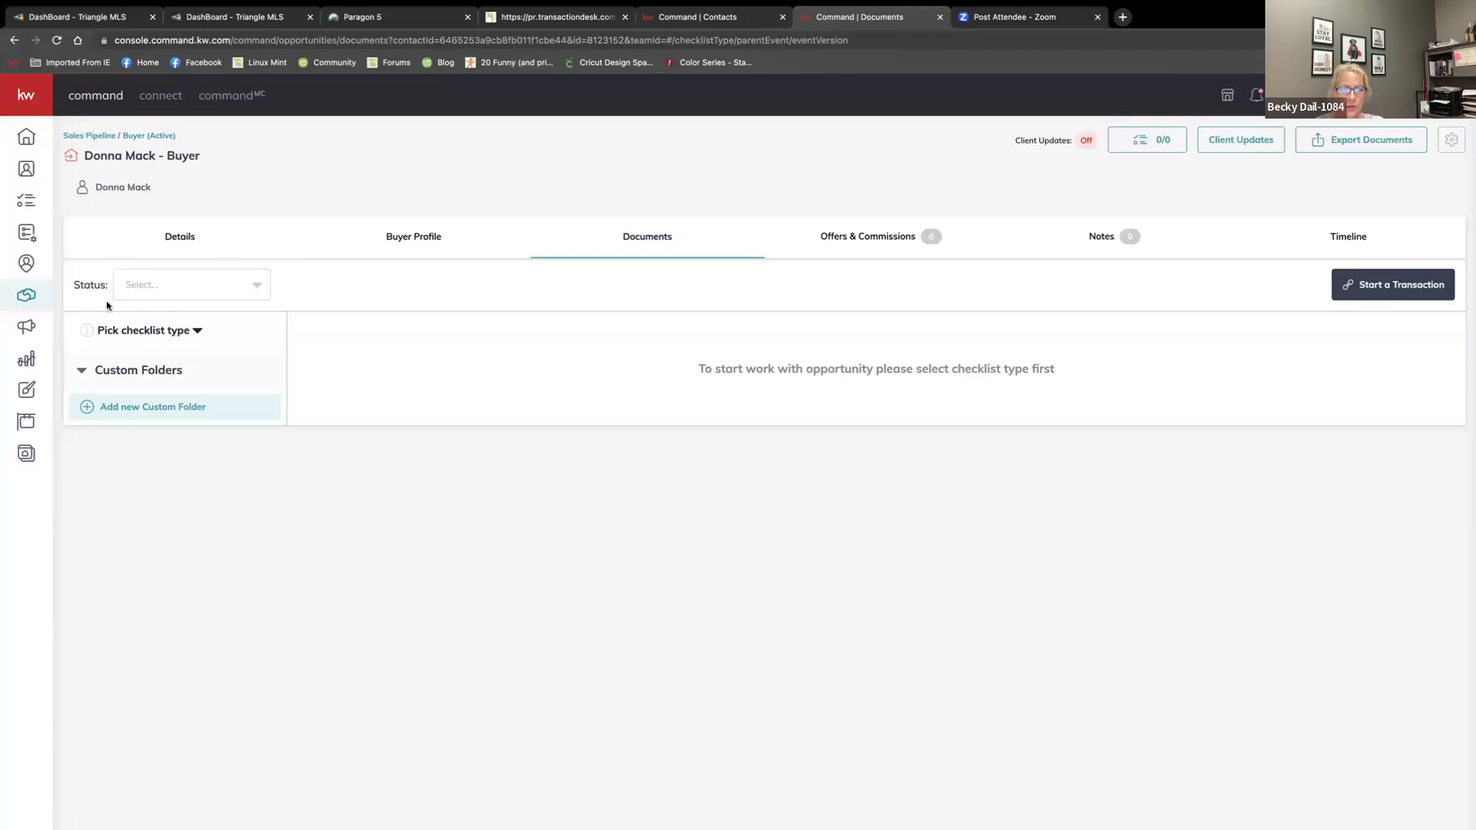
left_click(197, 330)
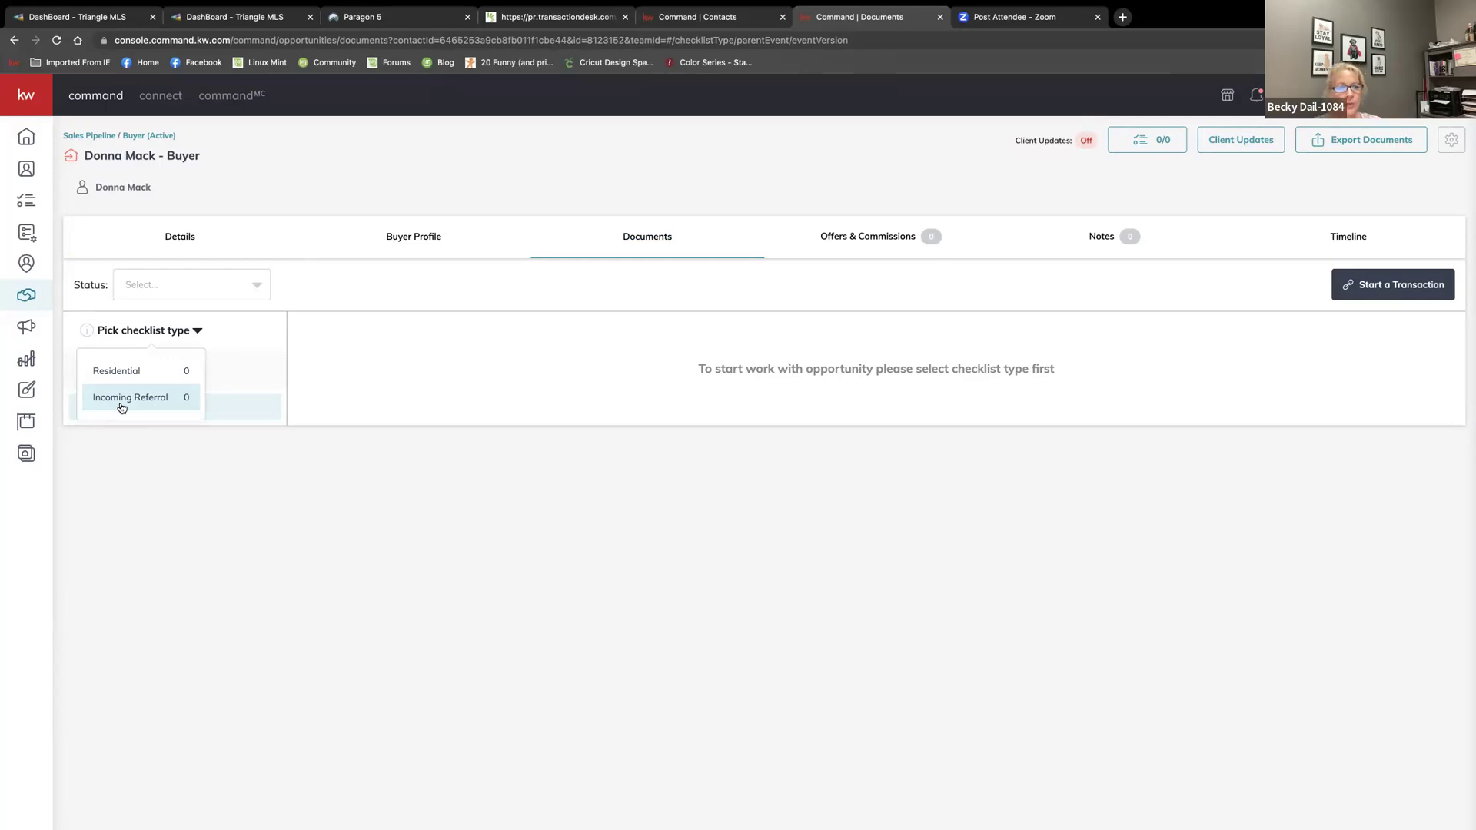
left_click(134, 372)
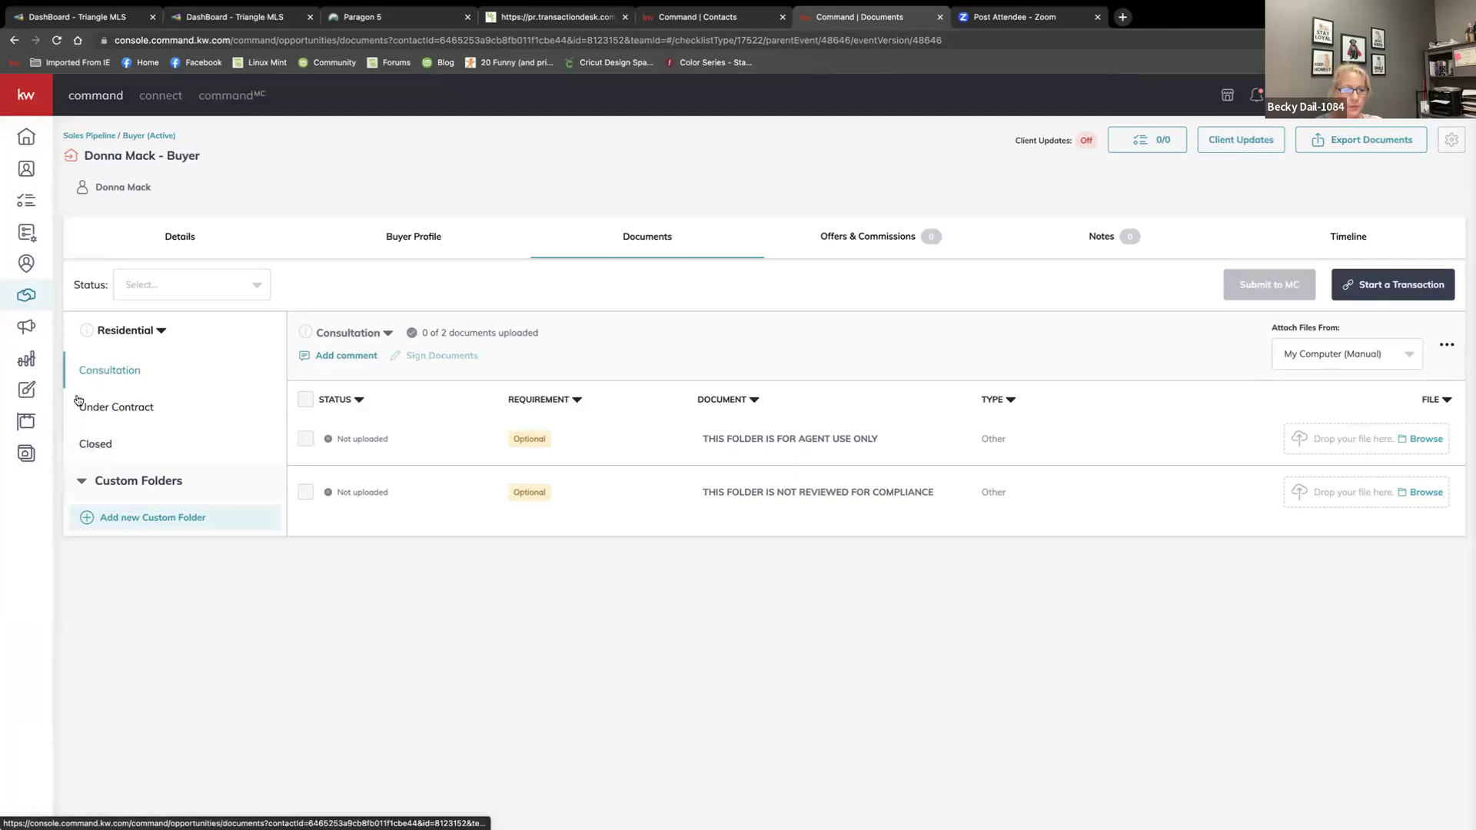
left_click(115, 411)
scroll(344, 487, "down", 2)
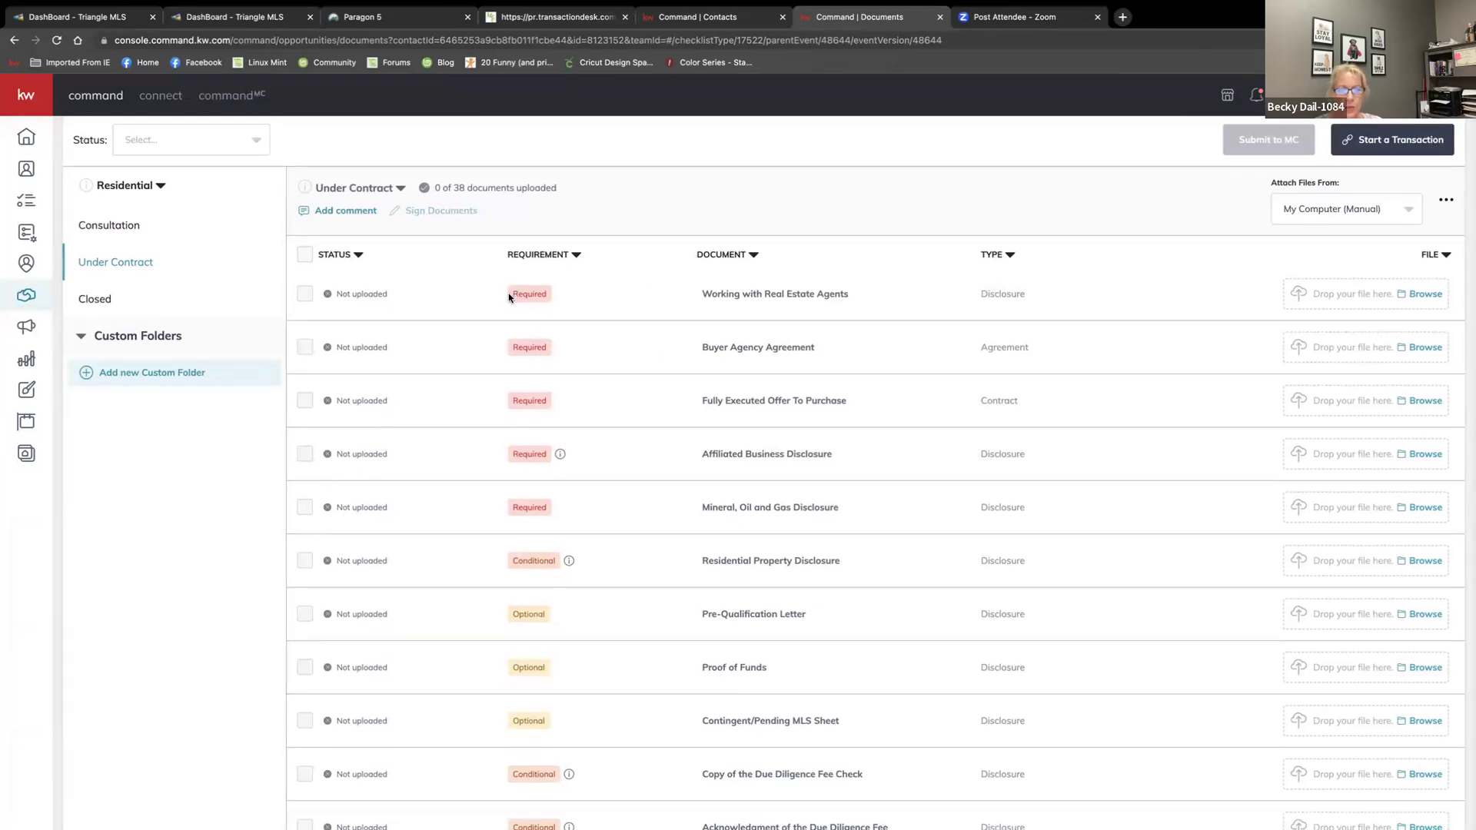
scroll(543, 303, "down", 1)
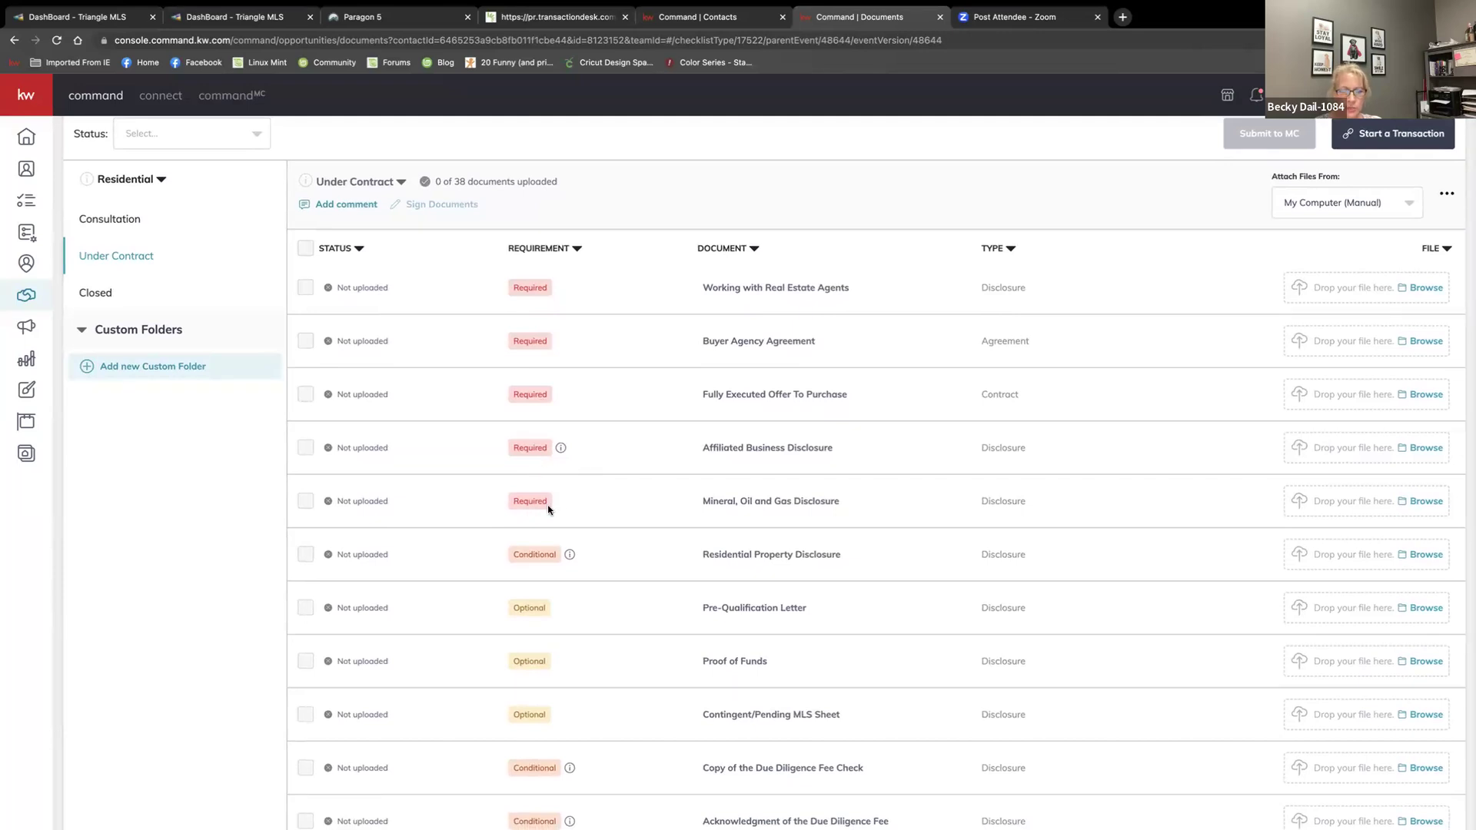
scroll(546, 507, "down", 2)
scroll(548, 507, "down", 2)
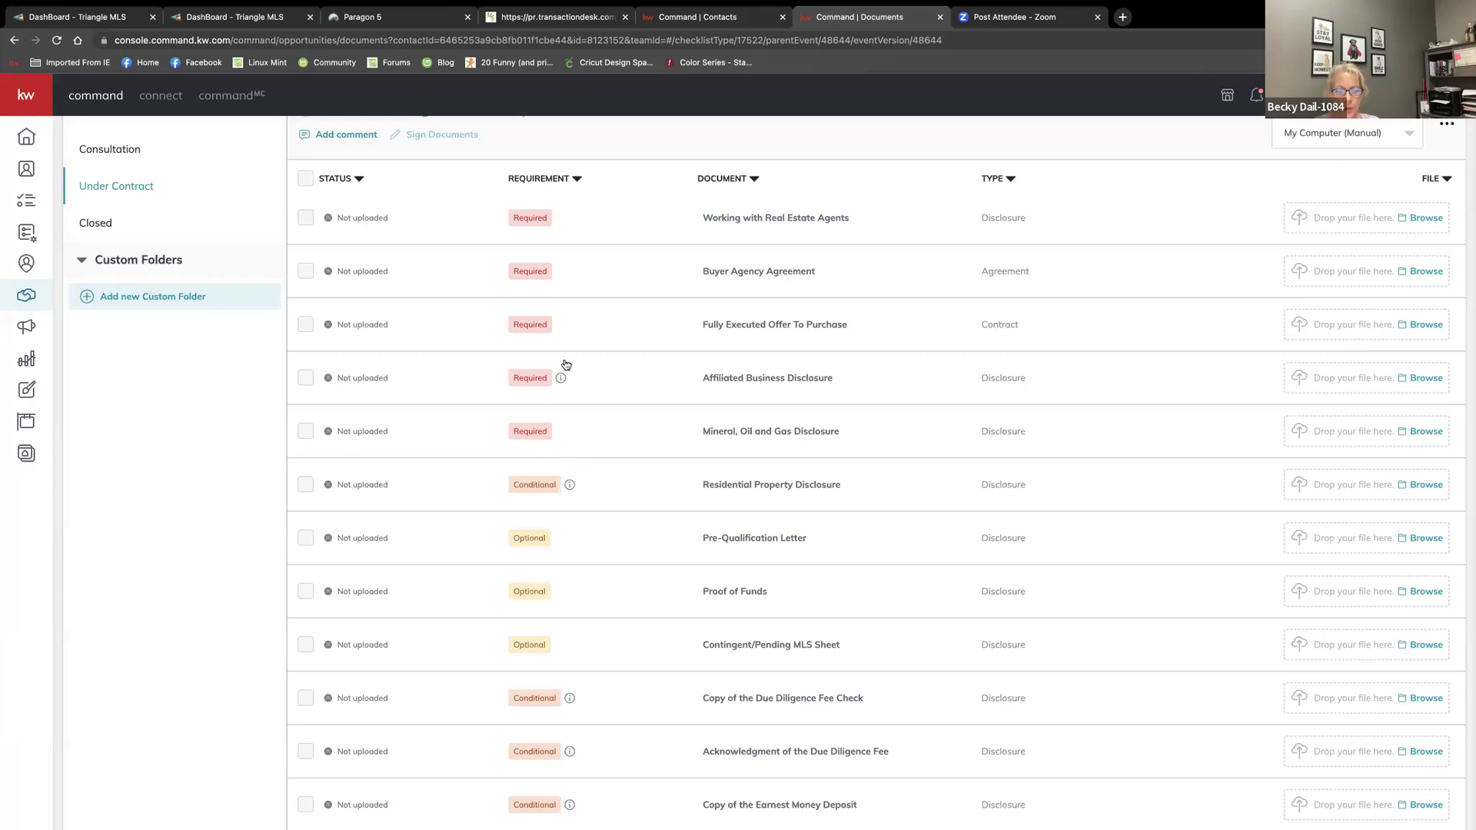
scroll(566, 369, "down", 5)
scroll(569, 400, "down", 3)
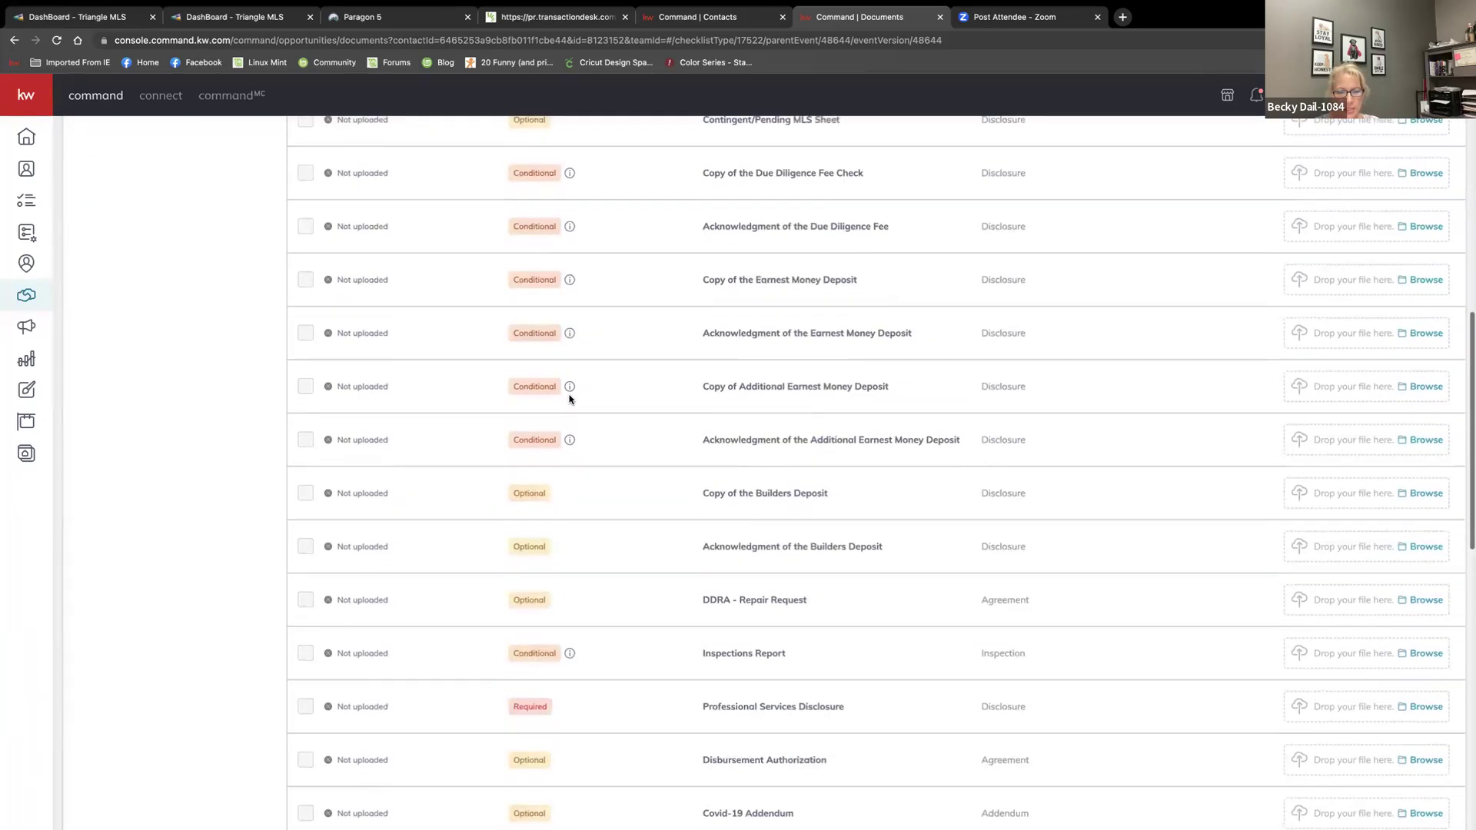
scroll(840, 649, "down", 5)
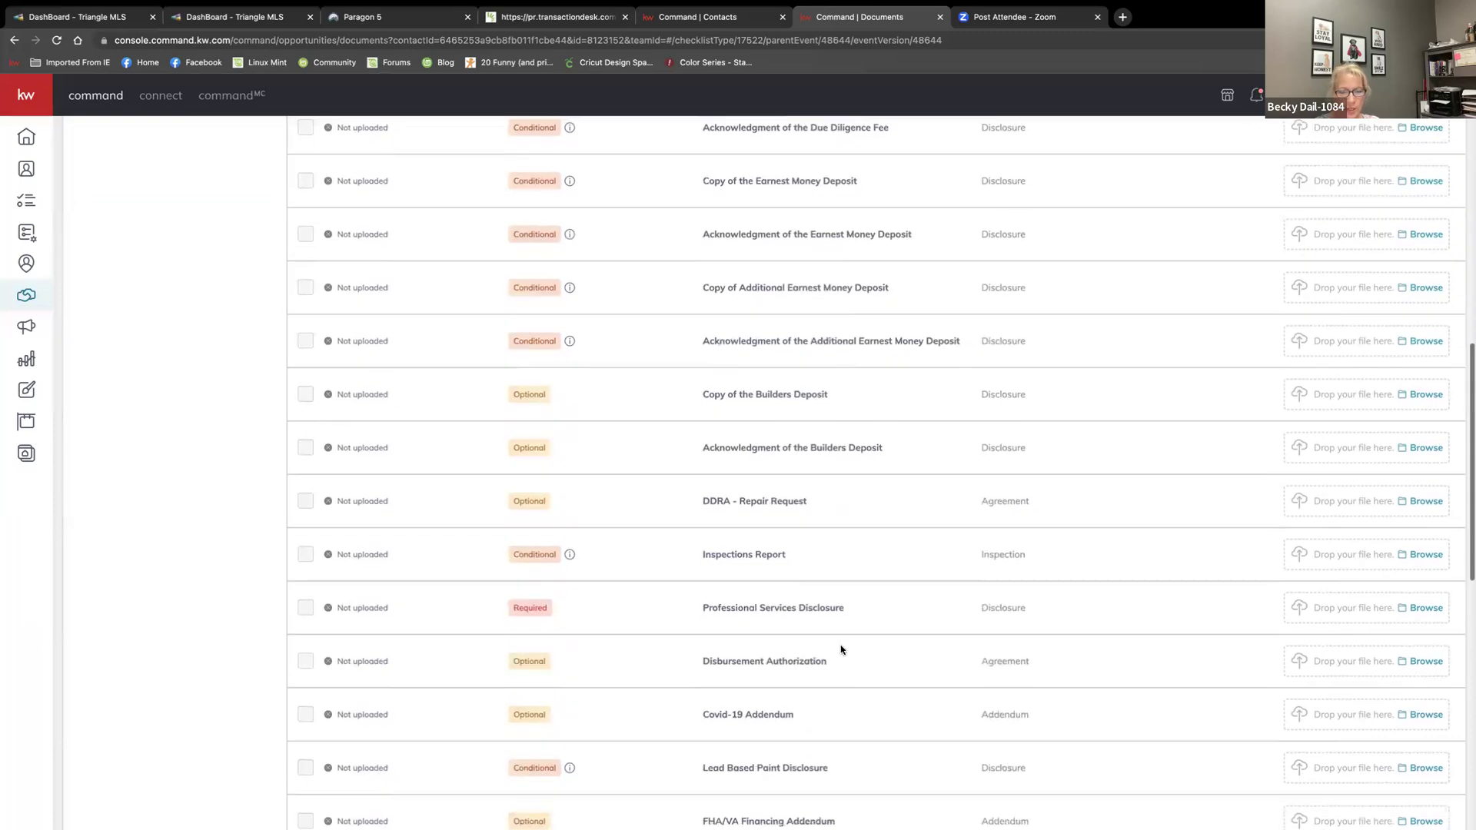
scroll(841, 649, "down", 5)
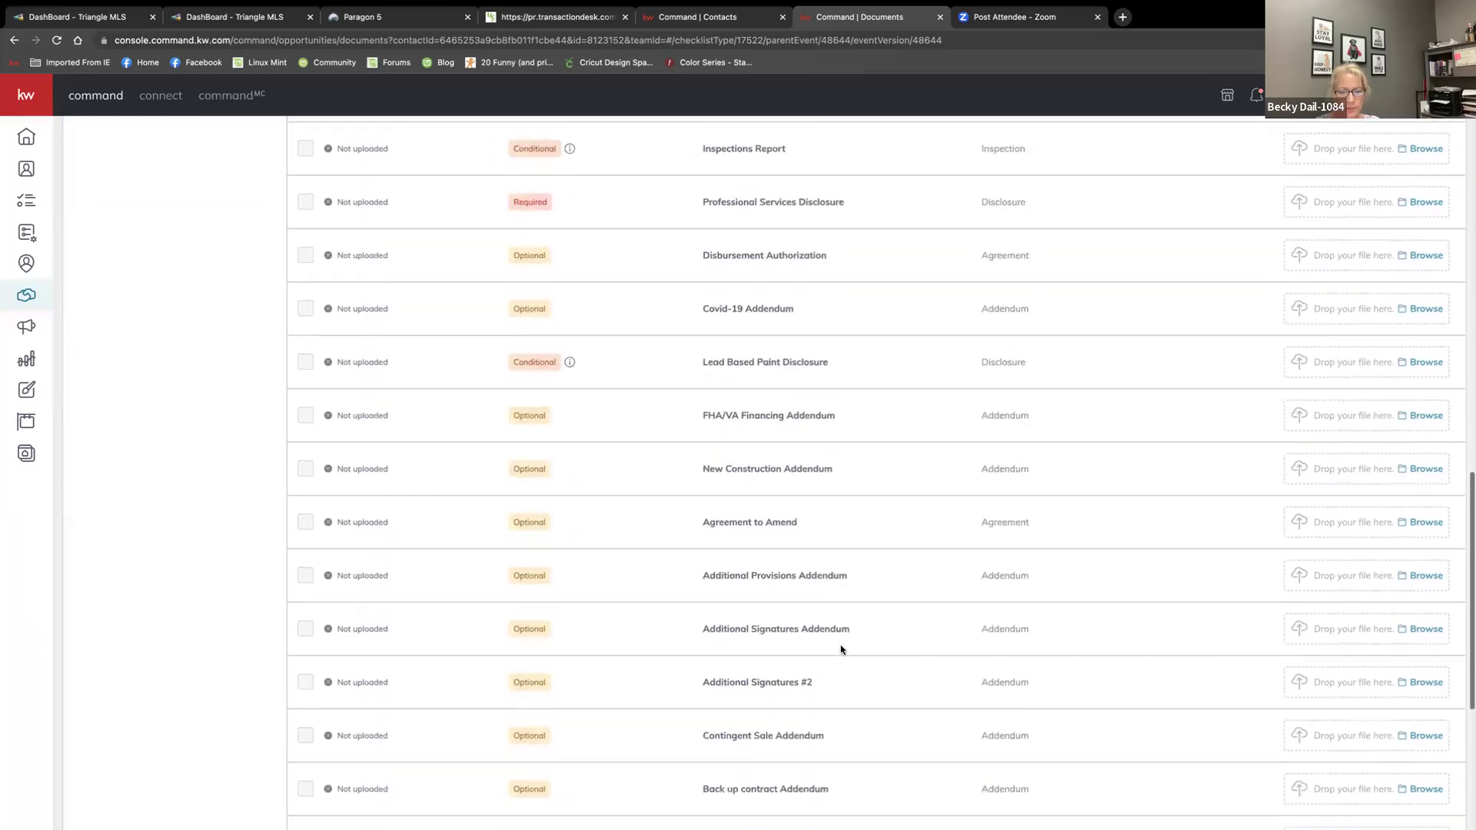
scroll(841, 649, "down", 2)
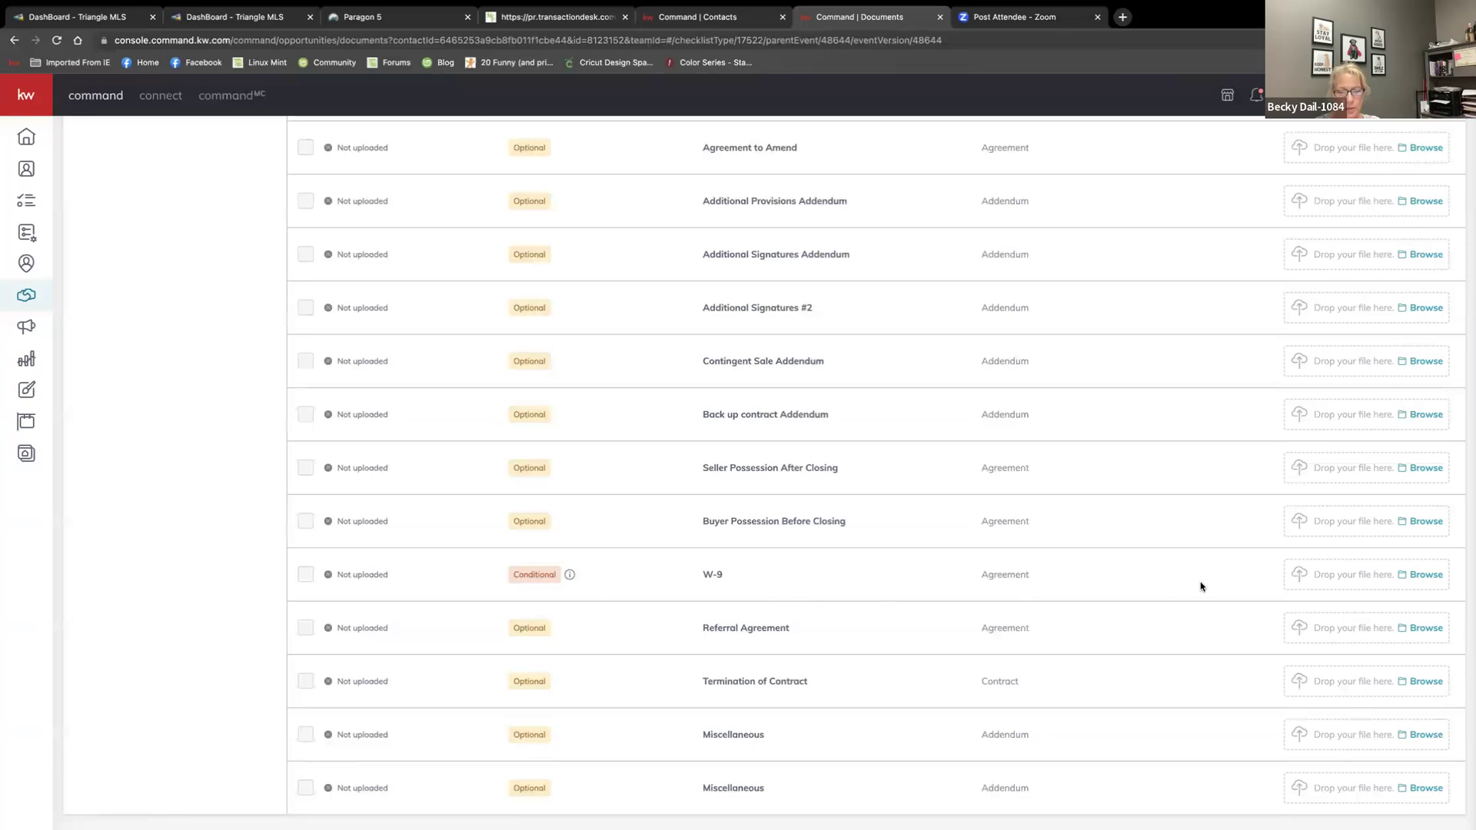
scroll(1171, 643, "up", 3)
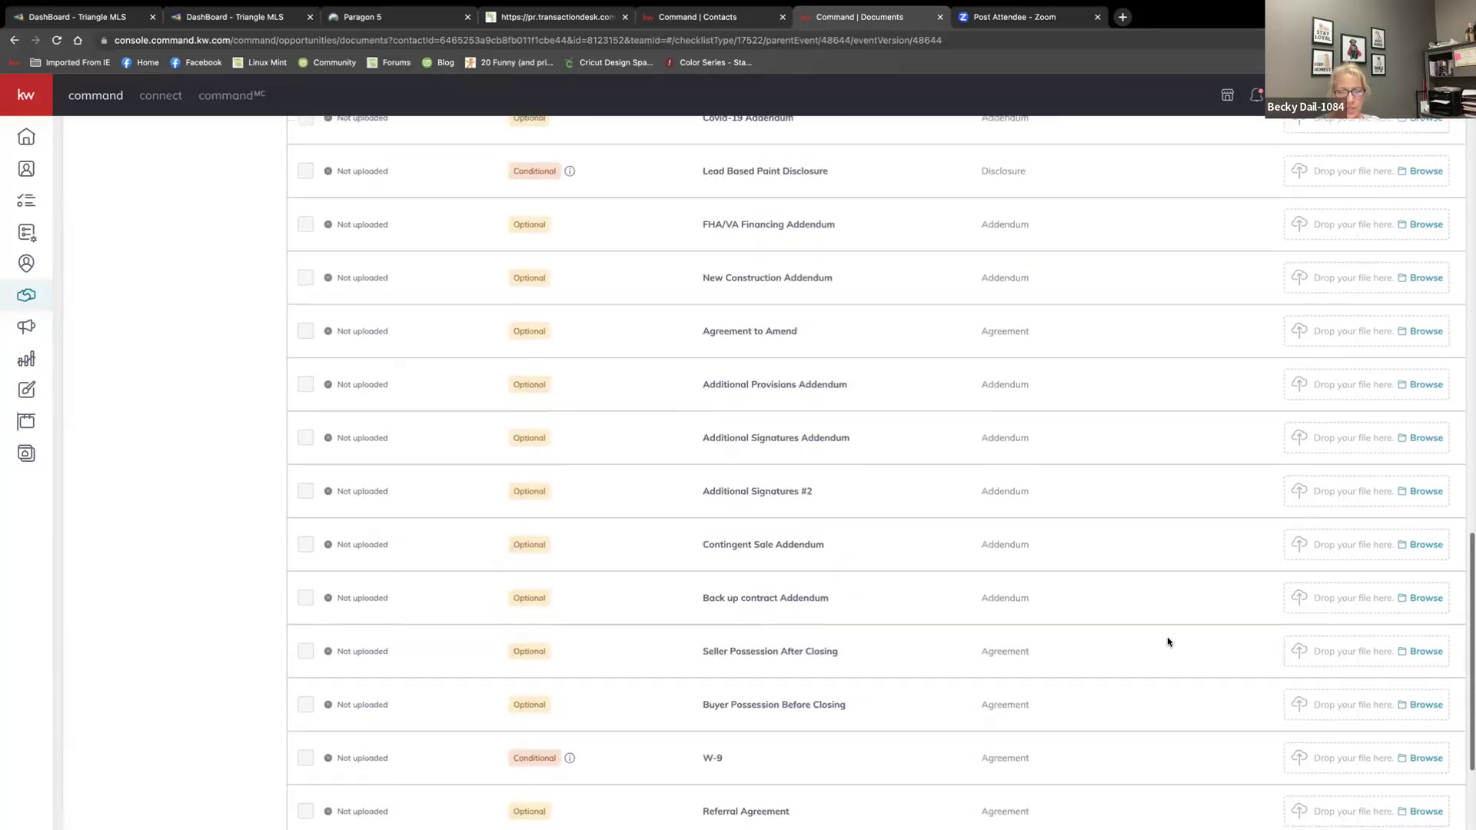
scroll(1168, 642, "up", 20)
scroll(1166, 642, "up", 2)
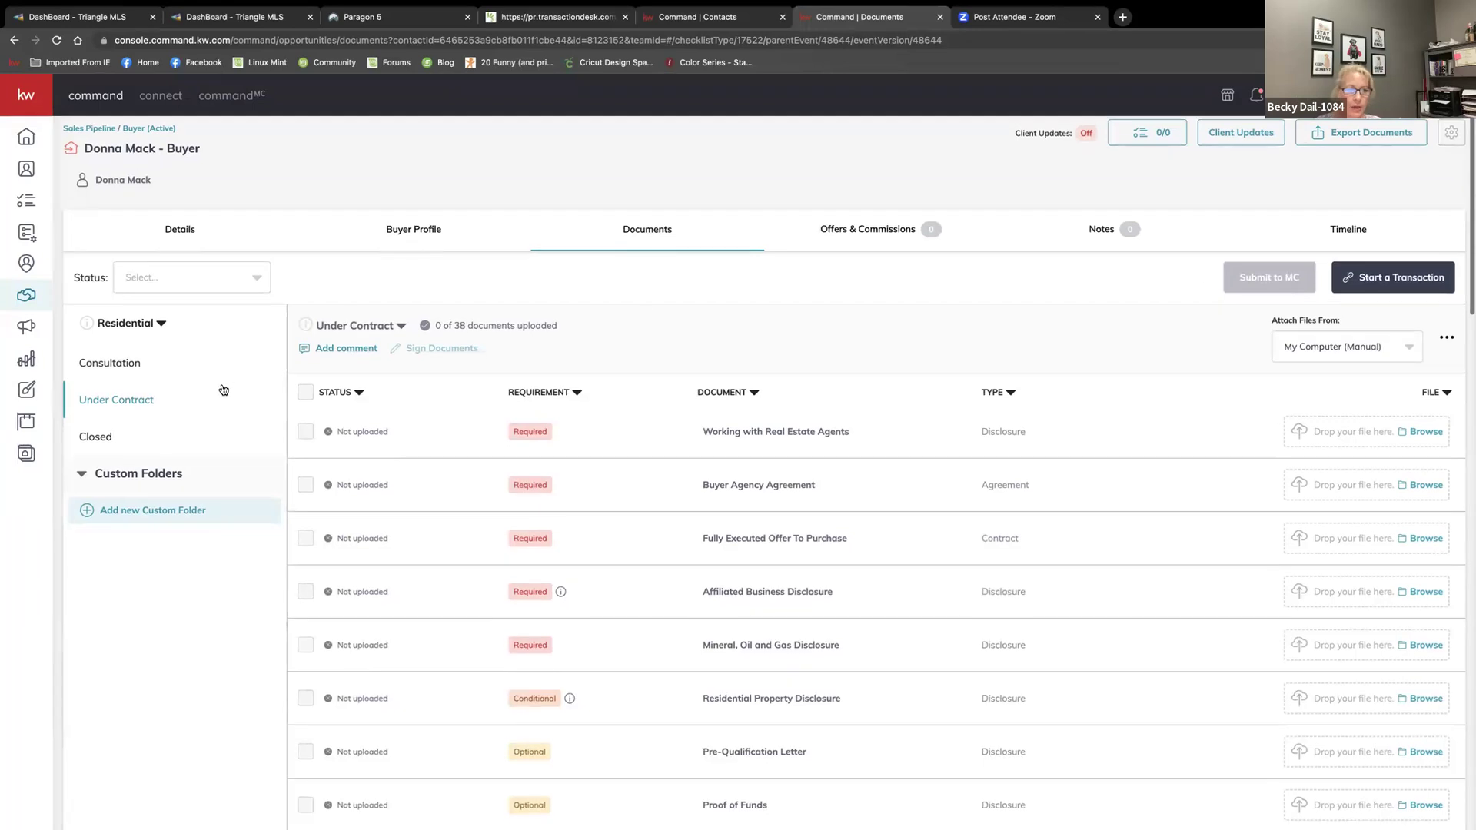
scroll(155, 377, "down", 1)
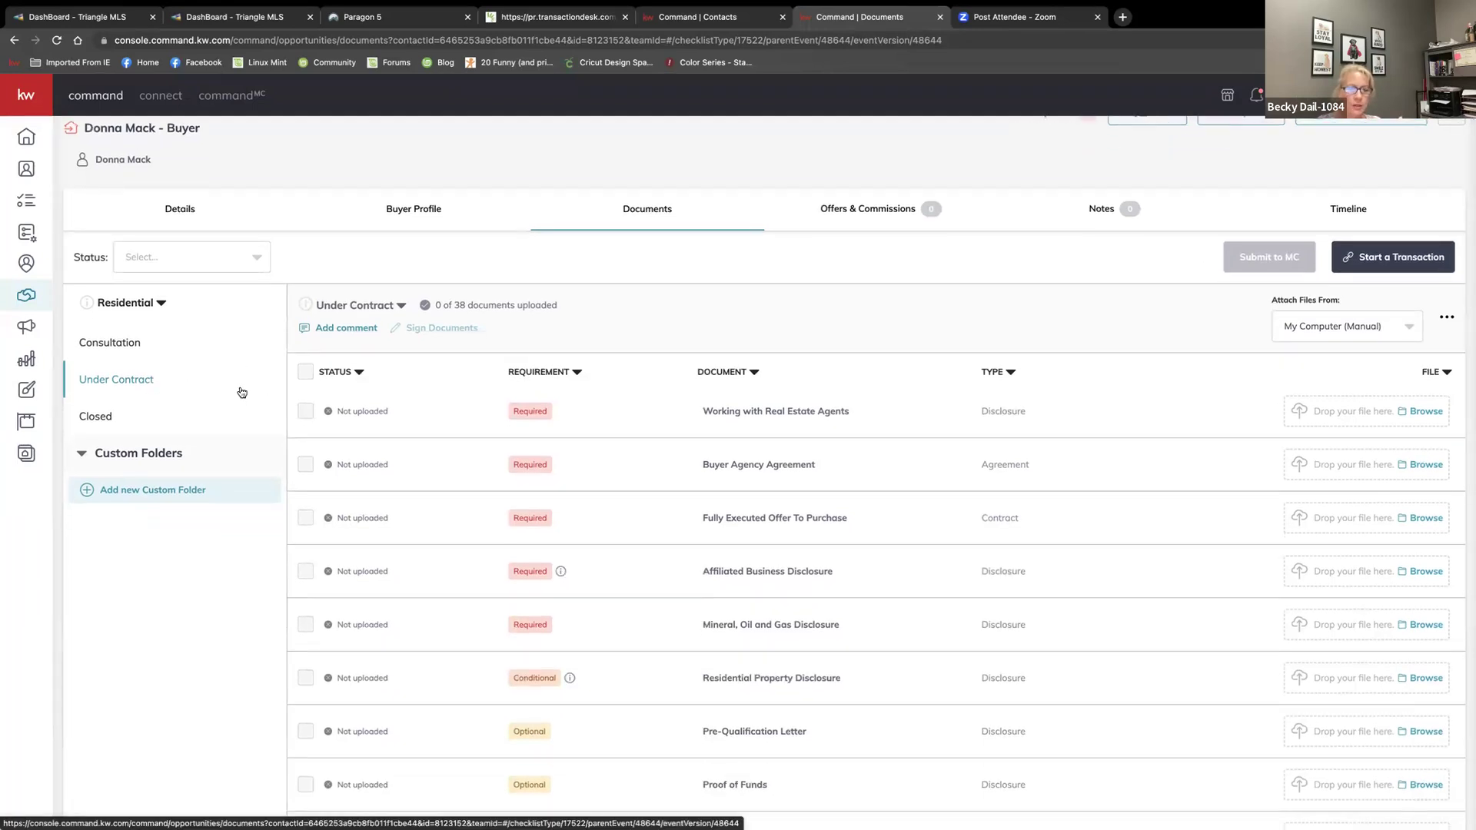
scroll(463, 413, "up", 1)
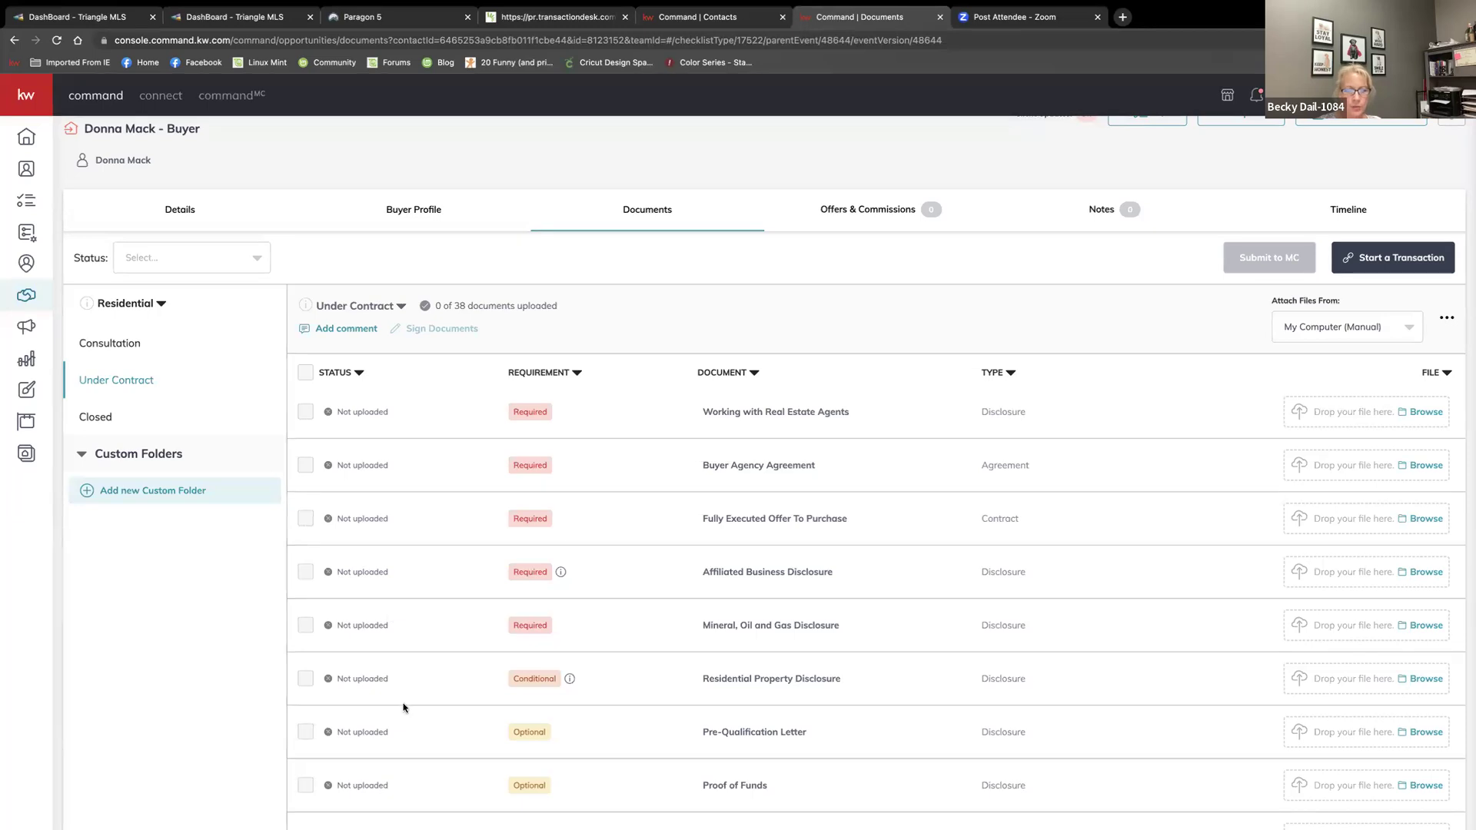
scroll(403, 703, "down", 2)
scroll(405, 705, "down", 1)
scroll(419, 702, "up", 4)
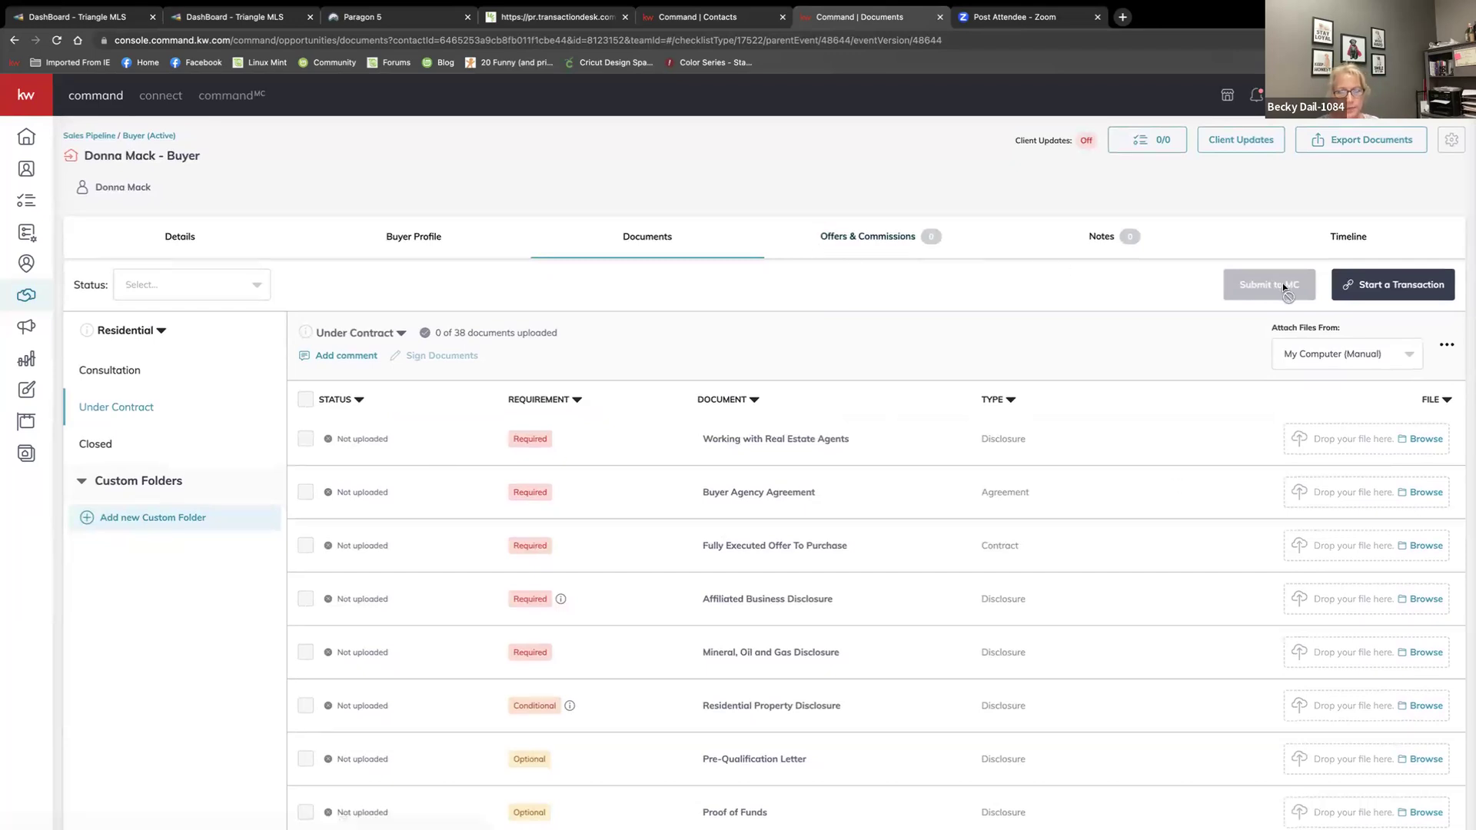
Start a DocuSign transaction for the buyer and sign in with the saved password
left_click(1391, 292)
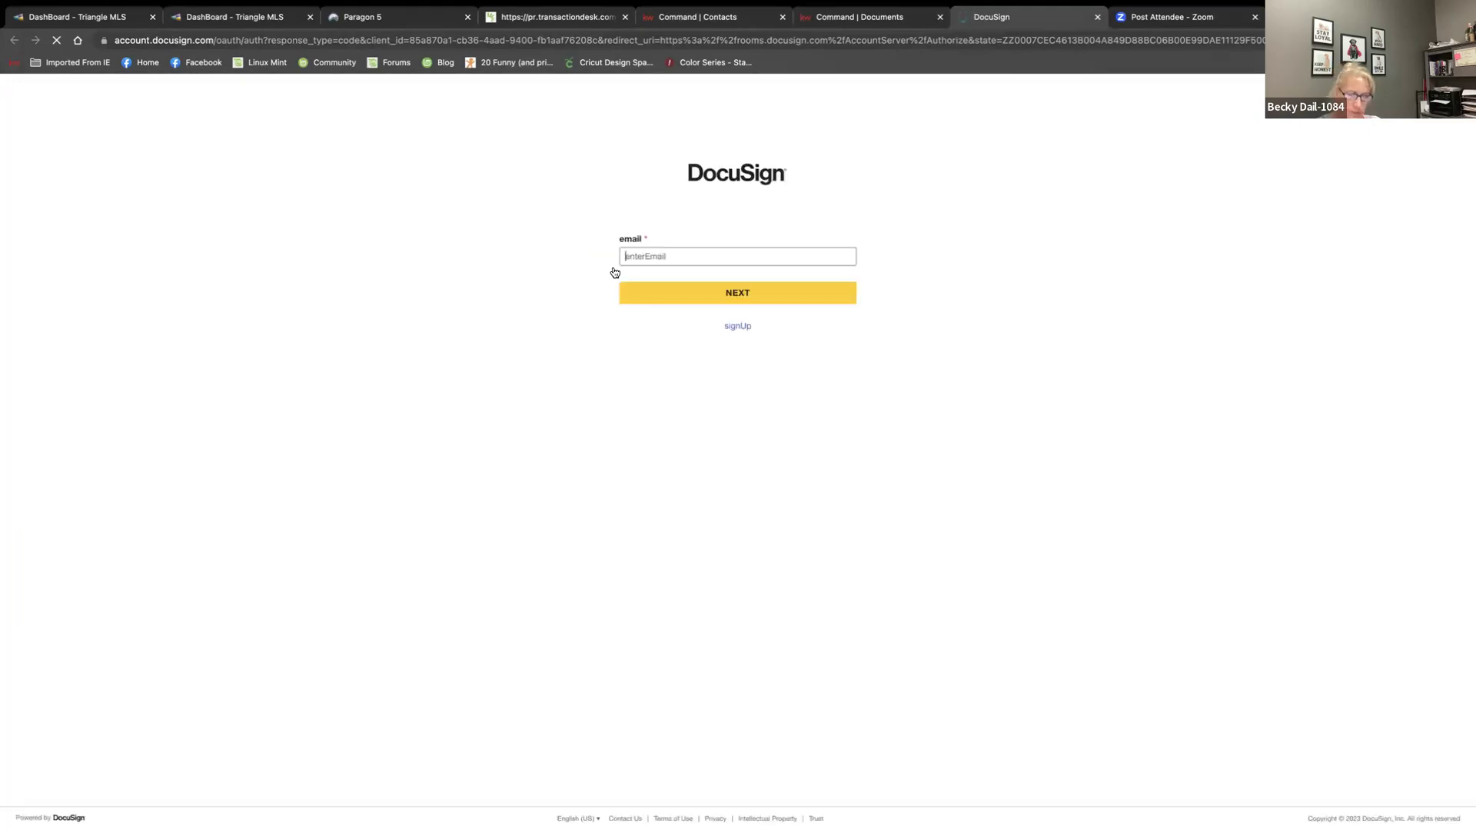
left_click(730, 314)
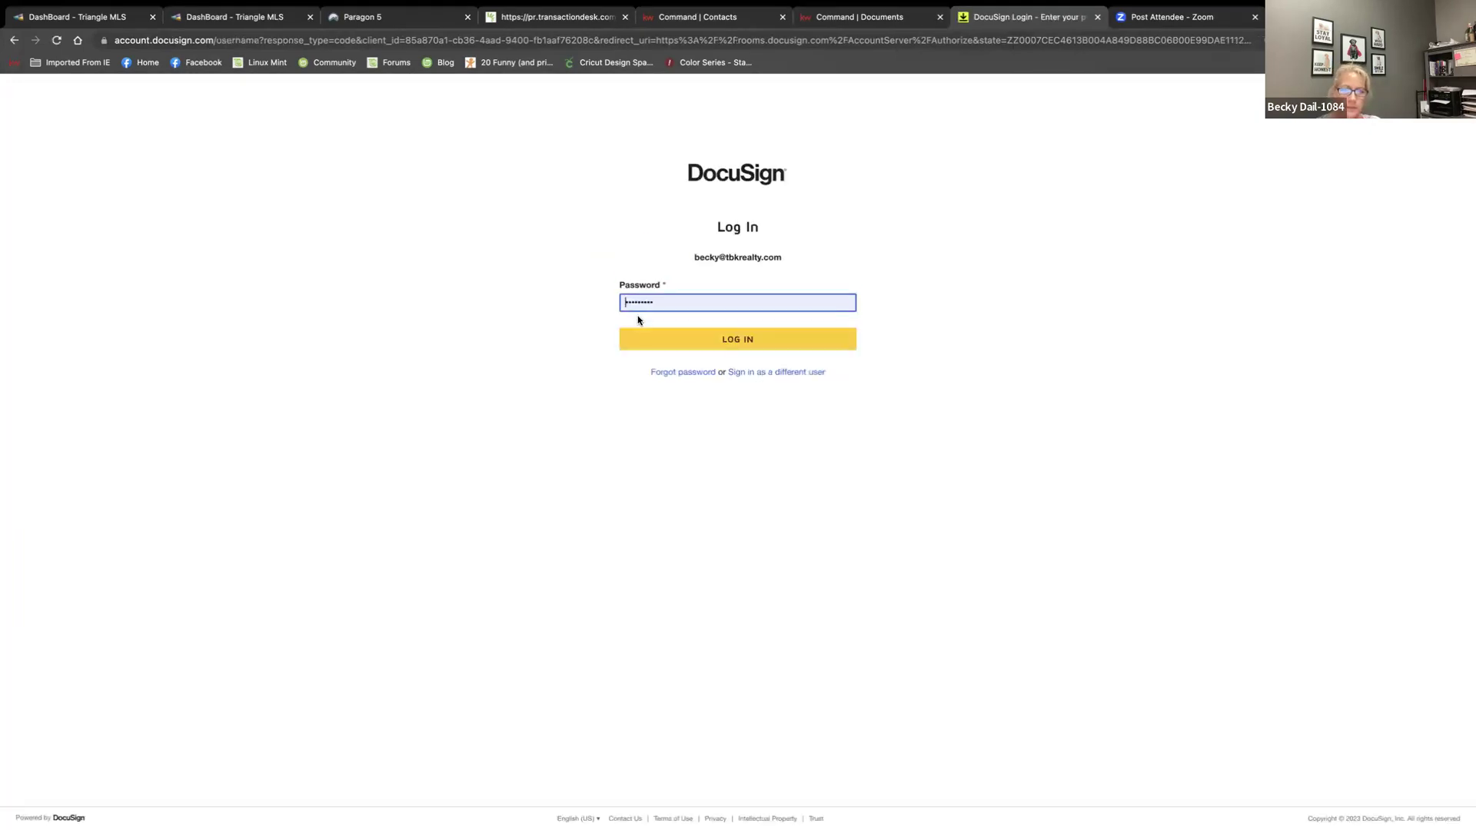
left_click(732, 347)
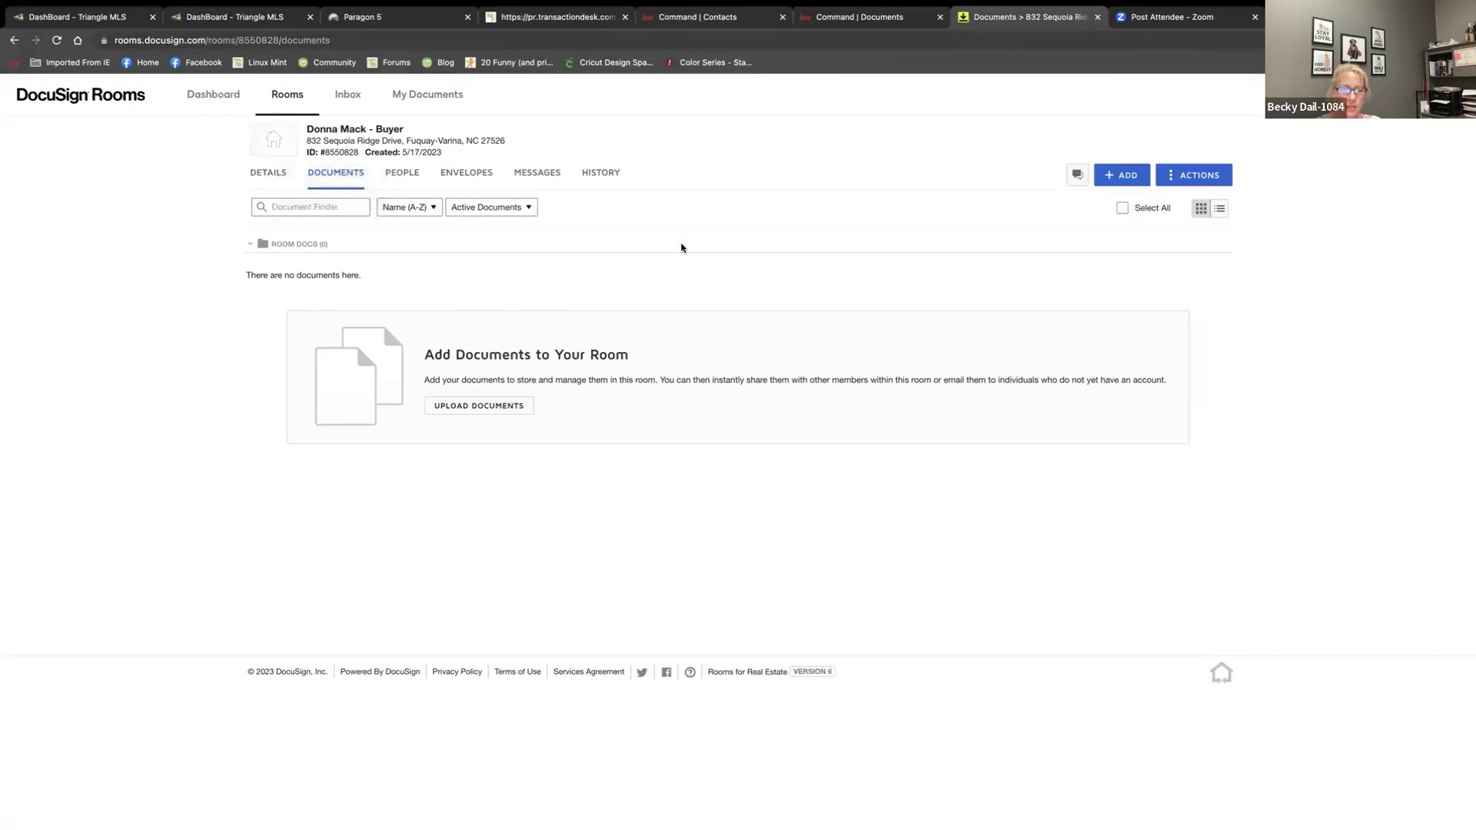
Open the DocuSign Forms picker and browse the Residential Buyer Agency, Listing, Contract and Sample Forms packets
left_click(1122, 176)
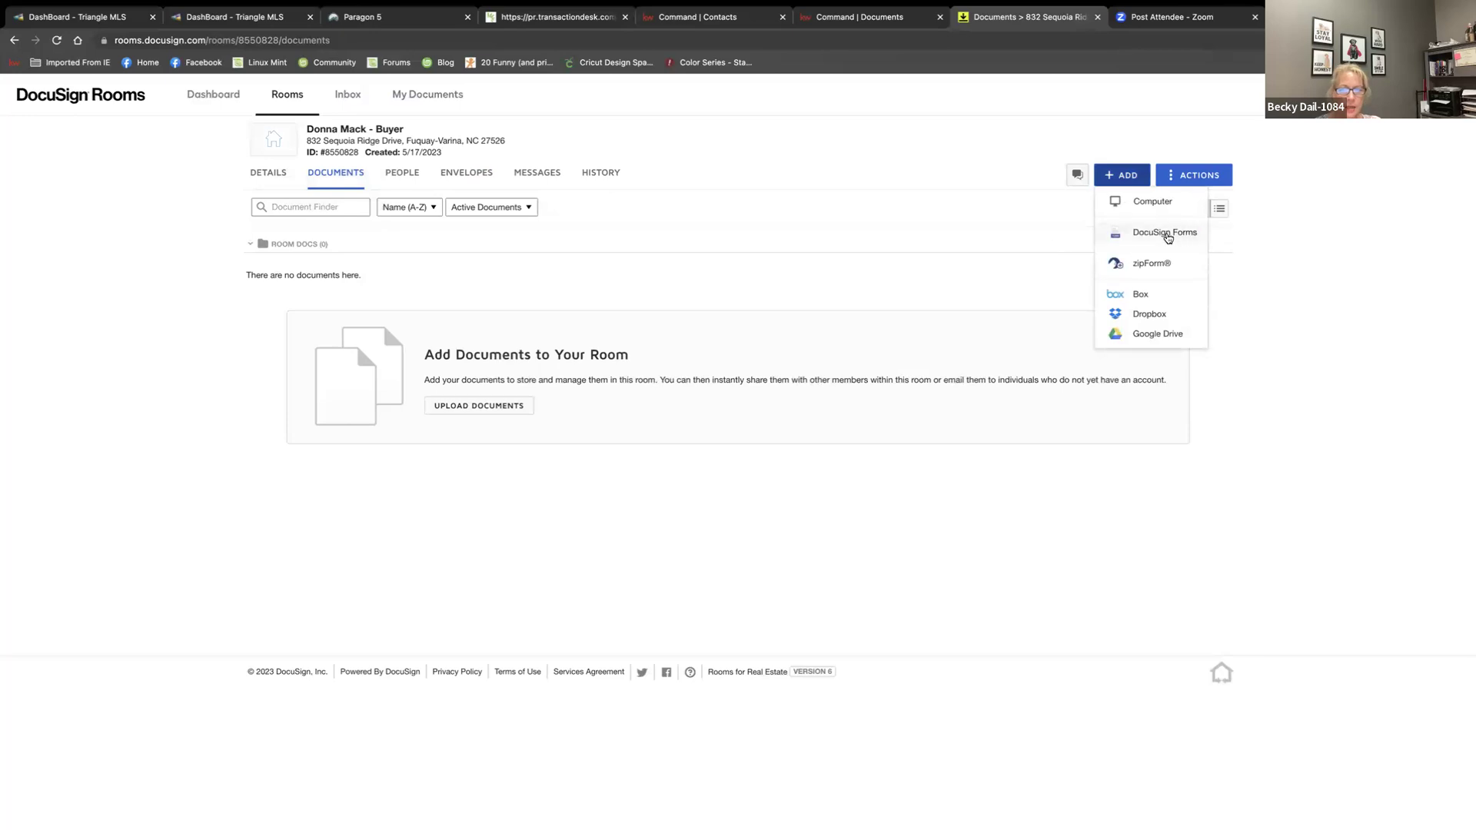
left_click(1166, 234)
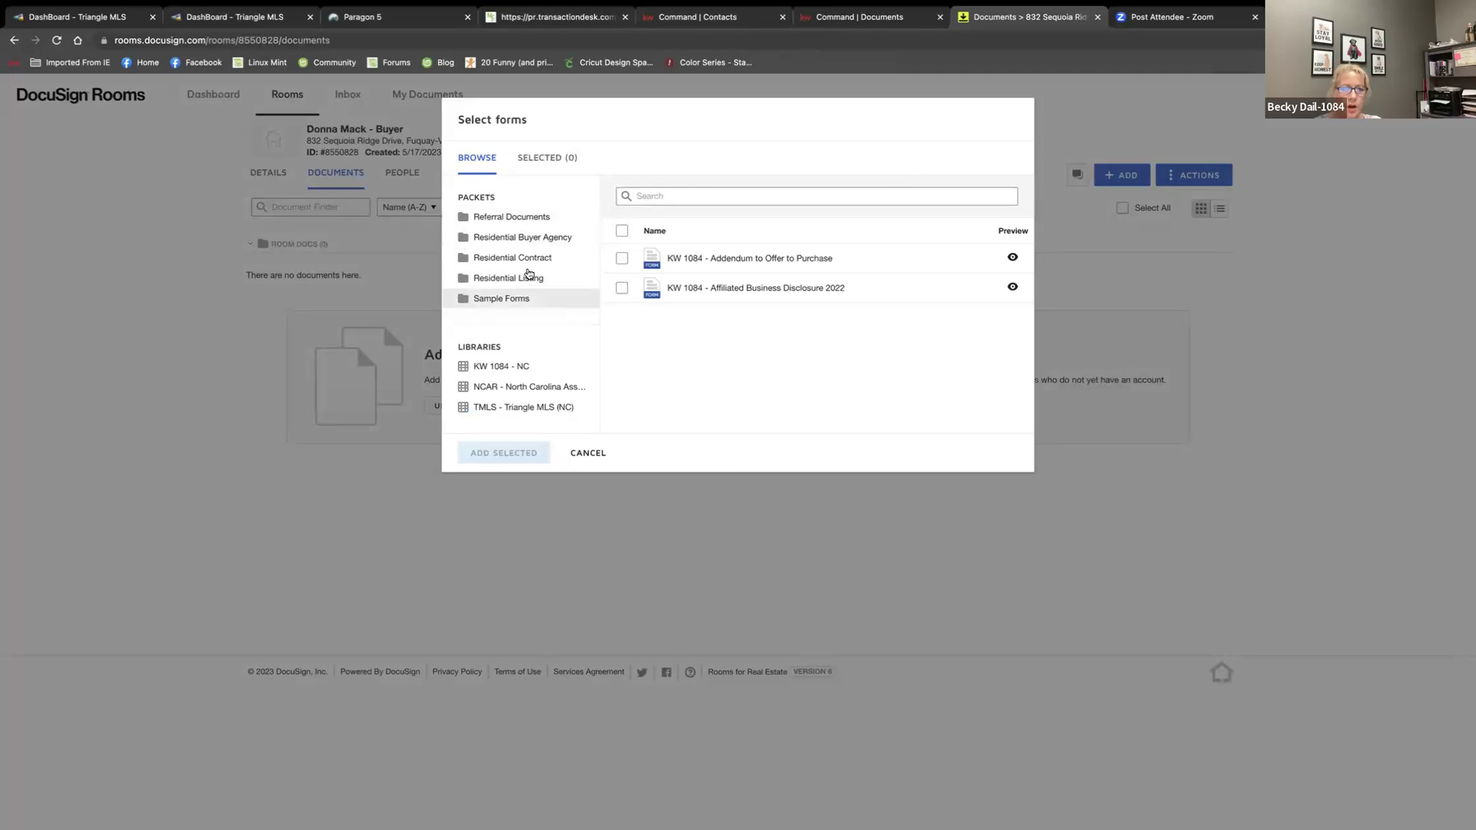
left_click(500, 239)
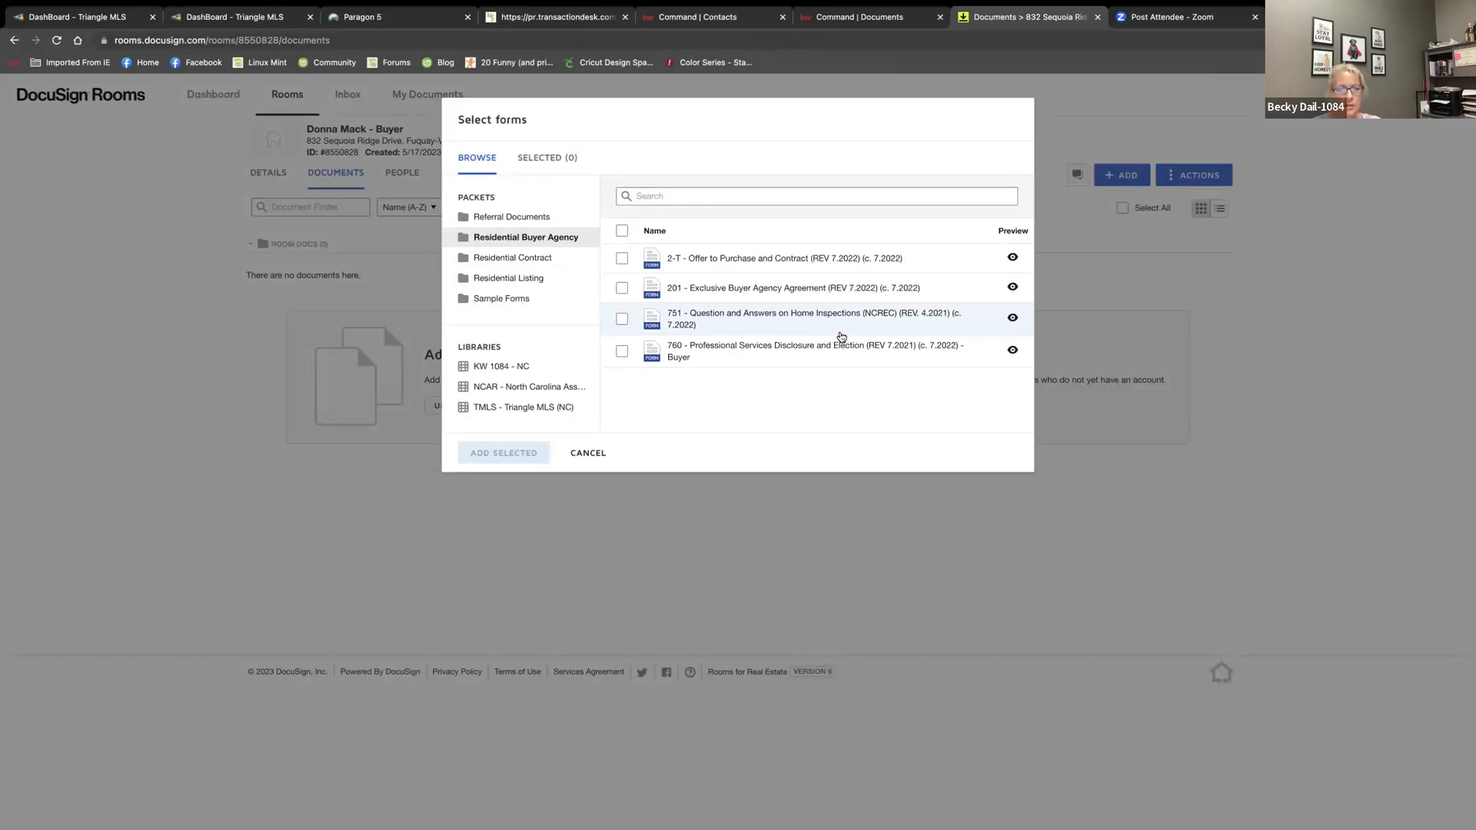
left_click(468, 282)
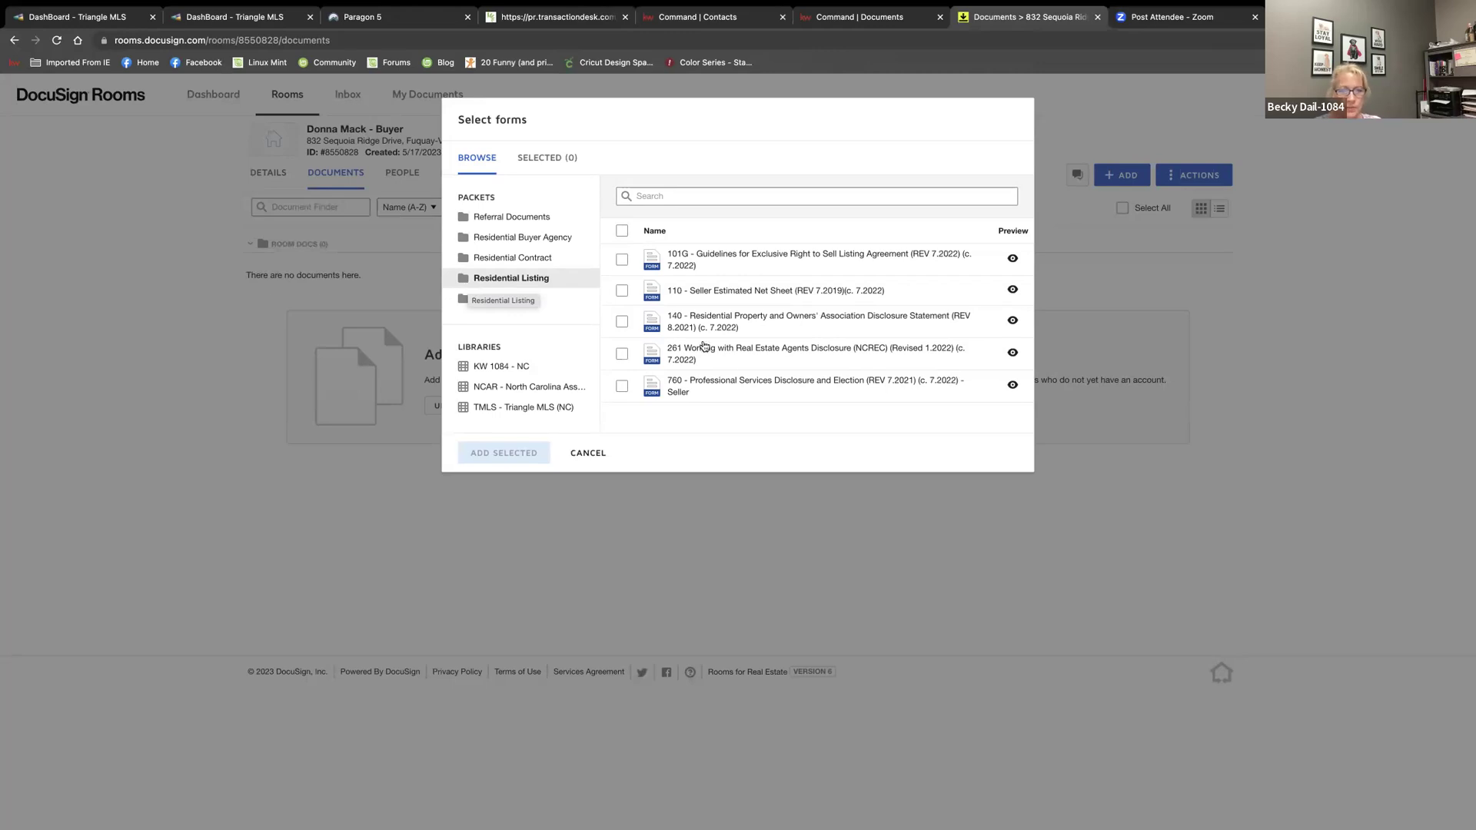
left_click(496, 259)
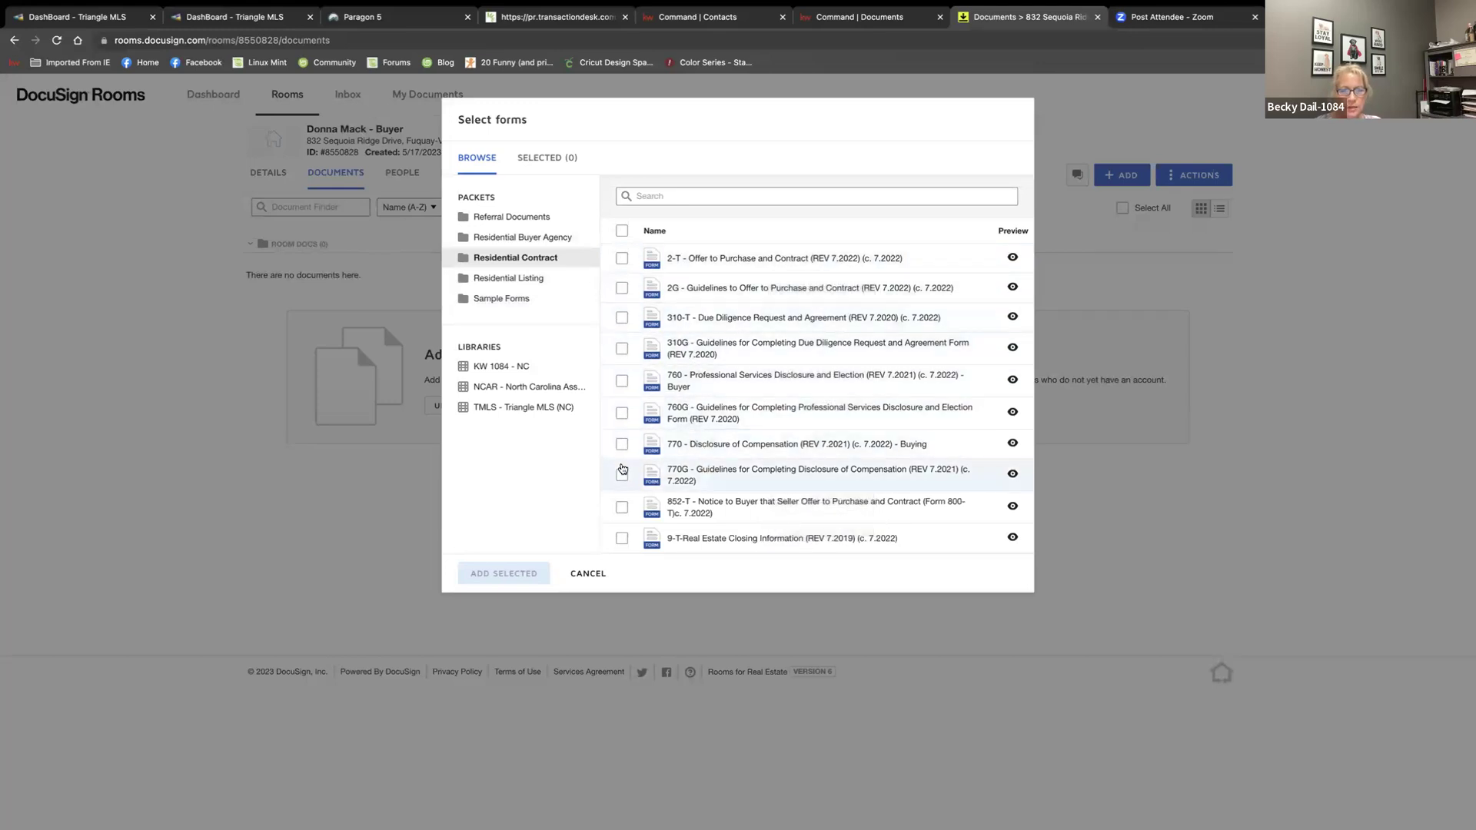
left_click(489, 302)
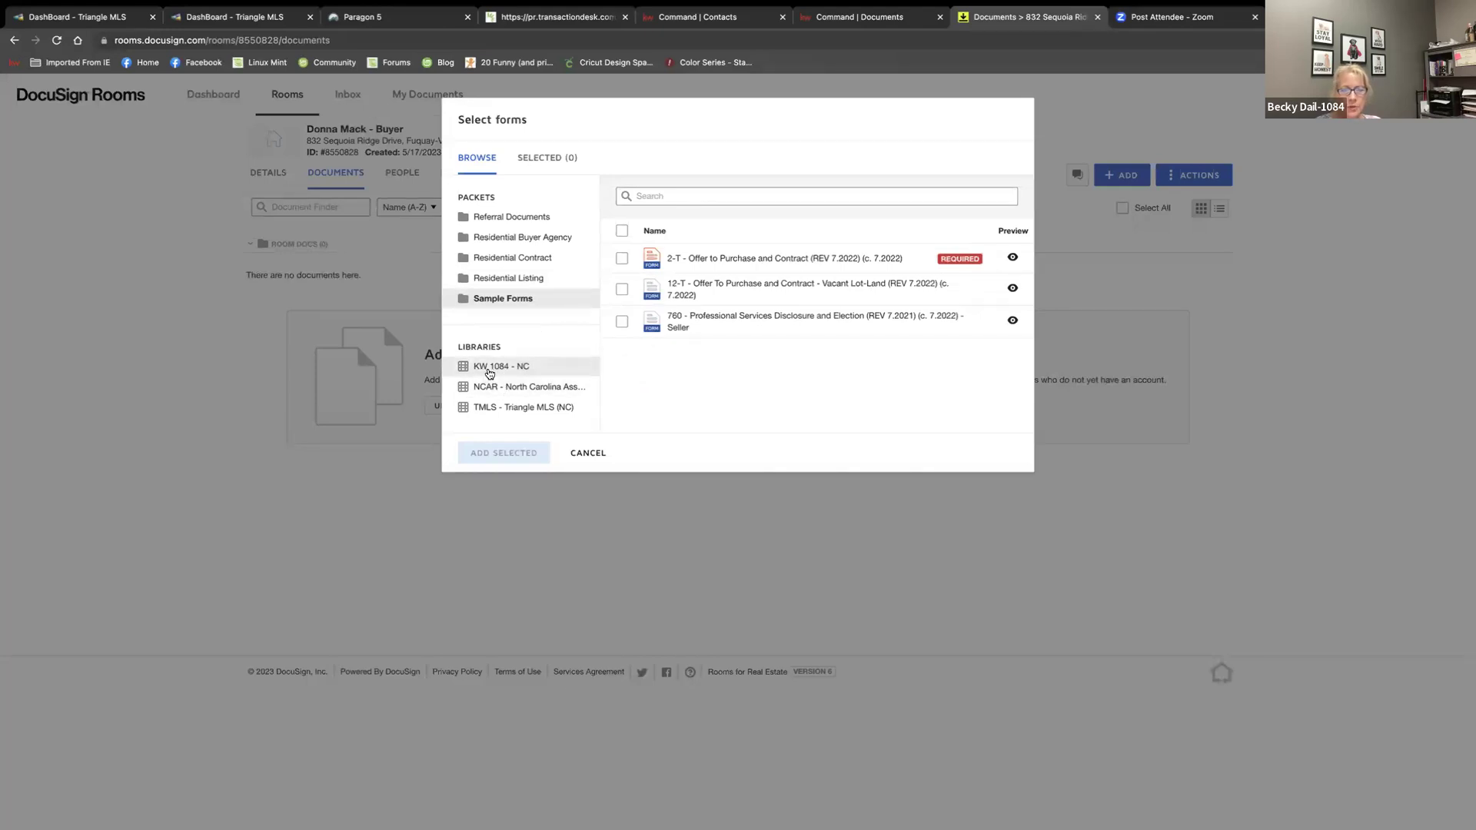
Browse the KW 1084 - NC library, ticking and unticking Affiliated Business Disclosure 2022, then switch to NCAR
left_click(489, 370)
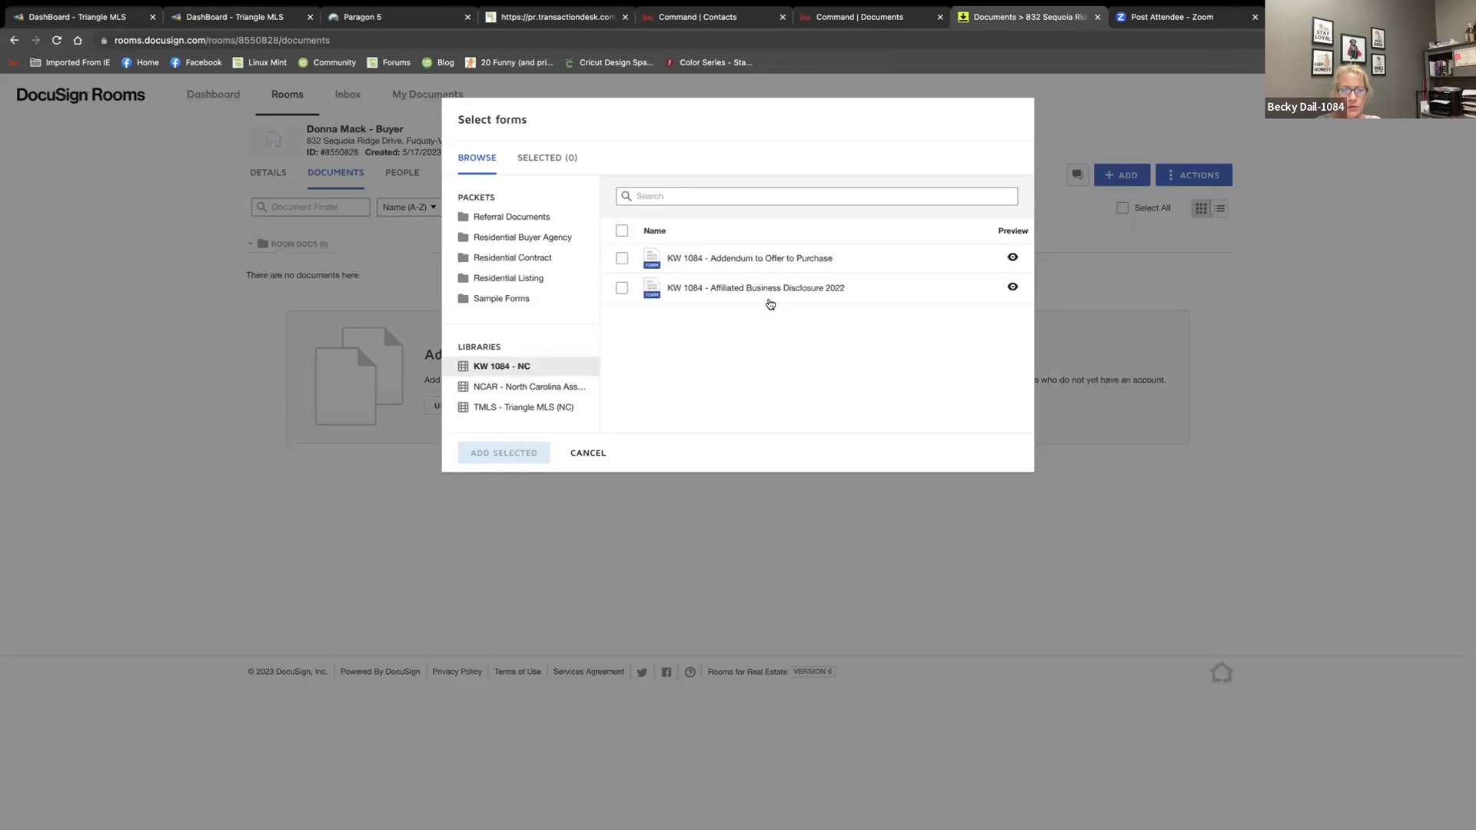
left_click(628, 299)
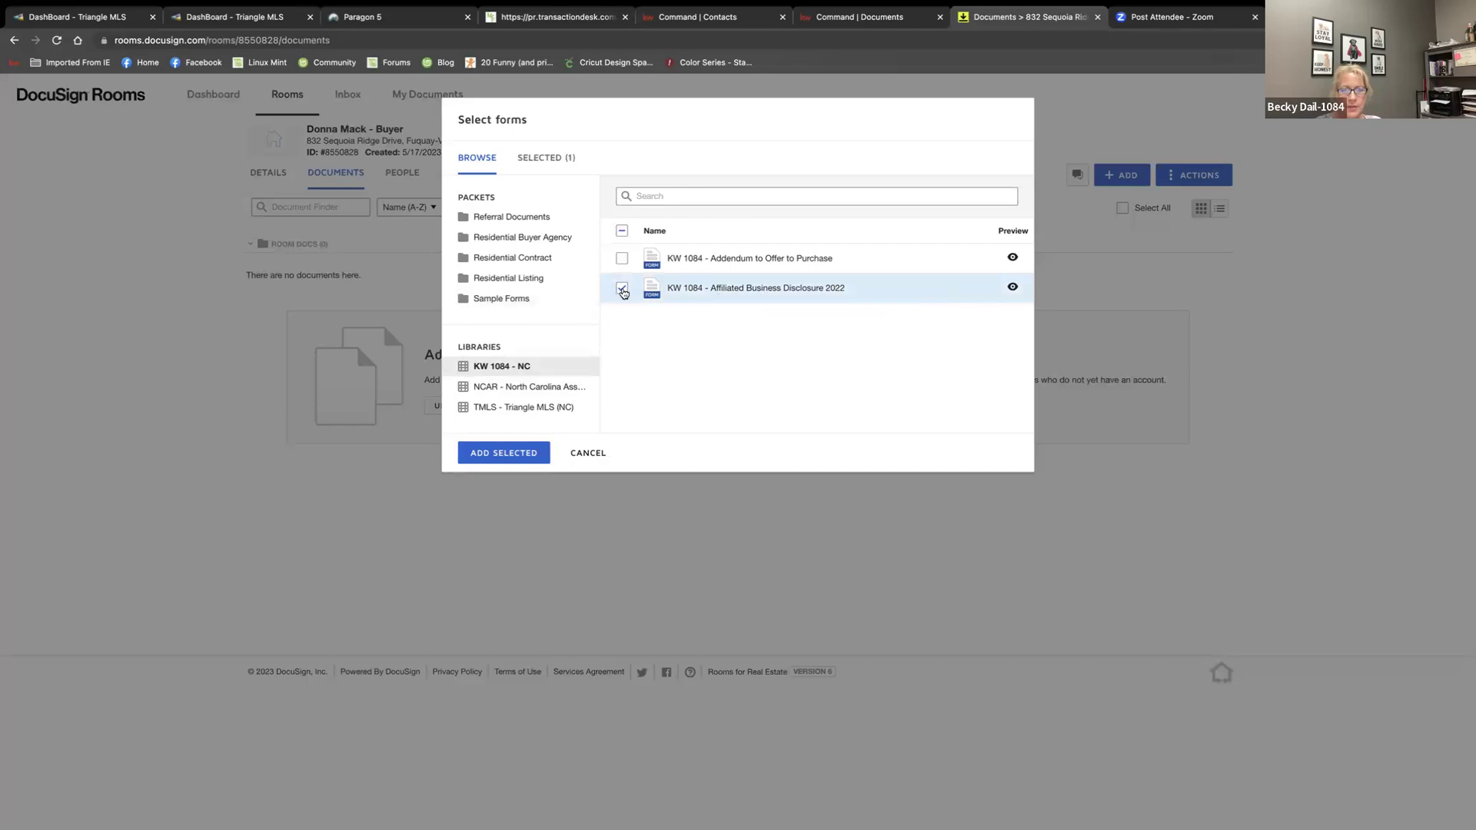
left_click(767, 287)
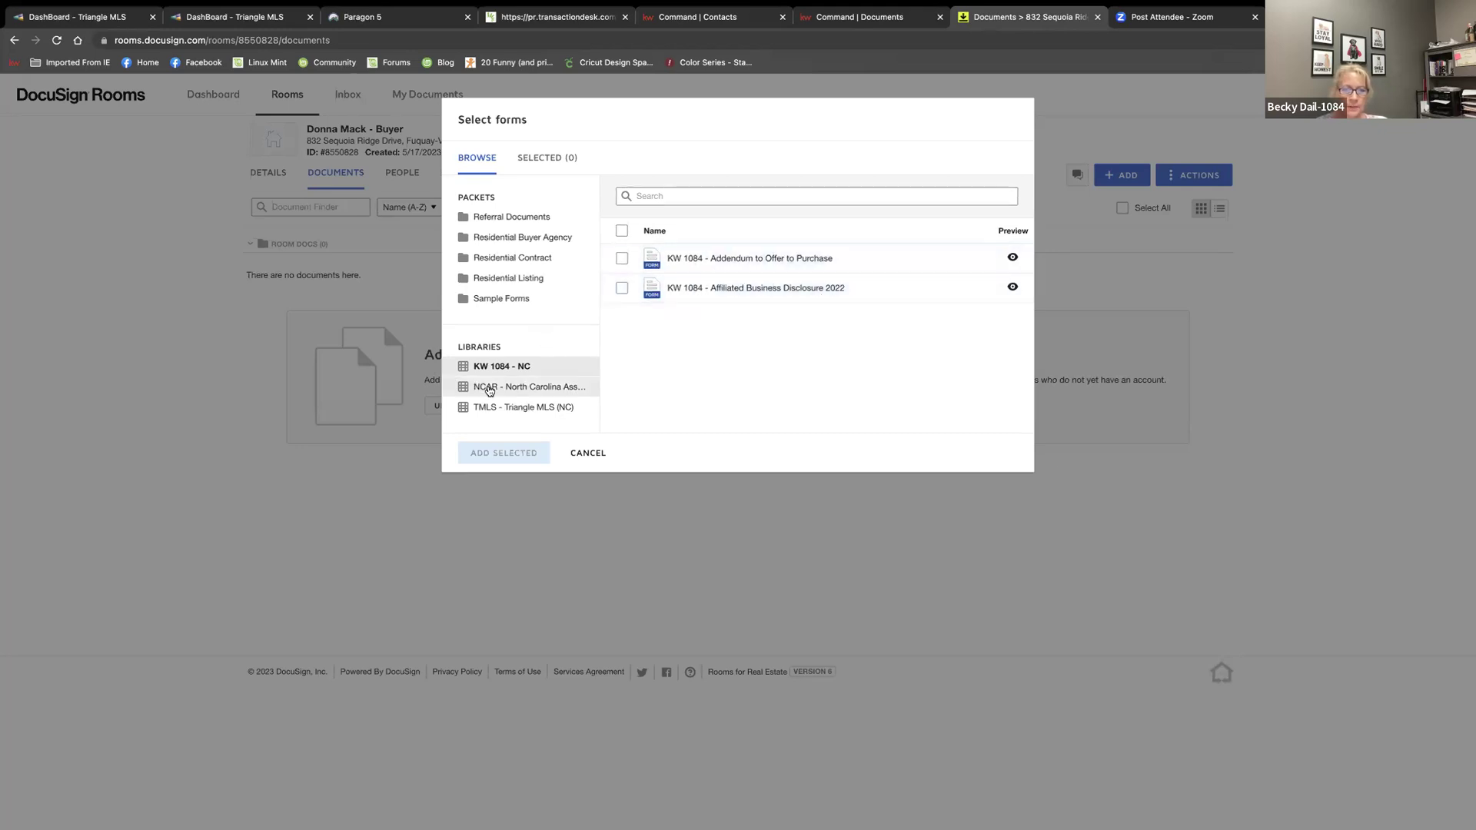
left_click(492, 387)
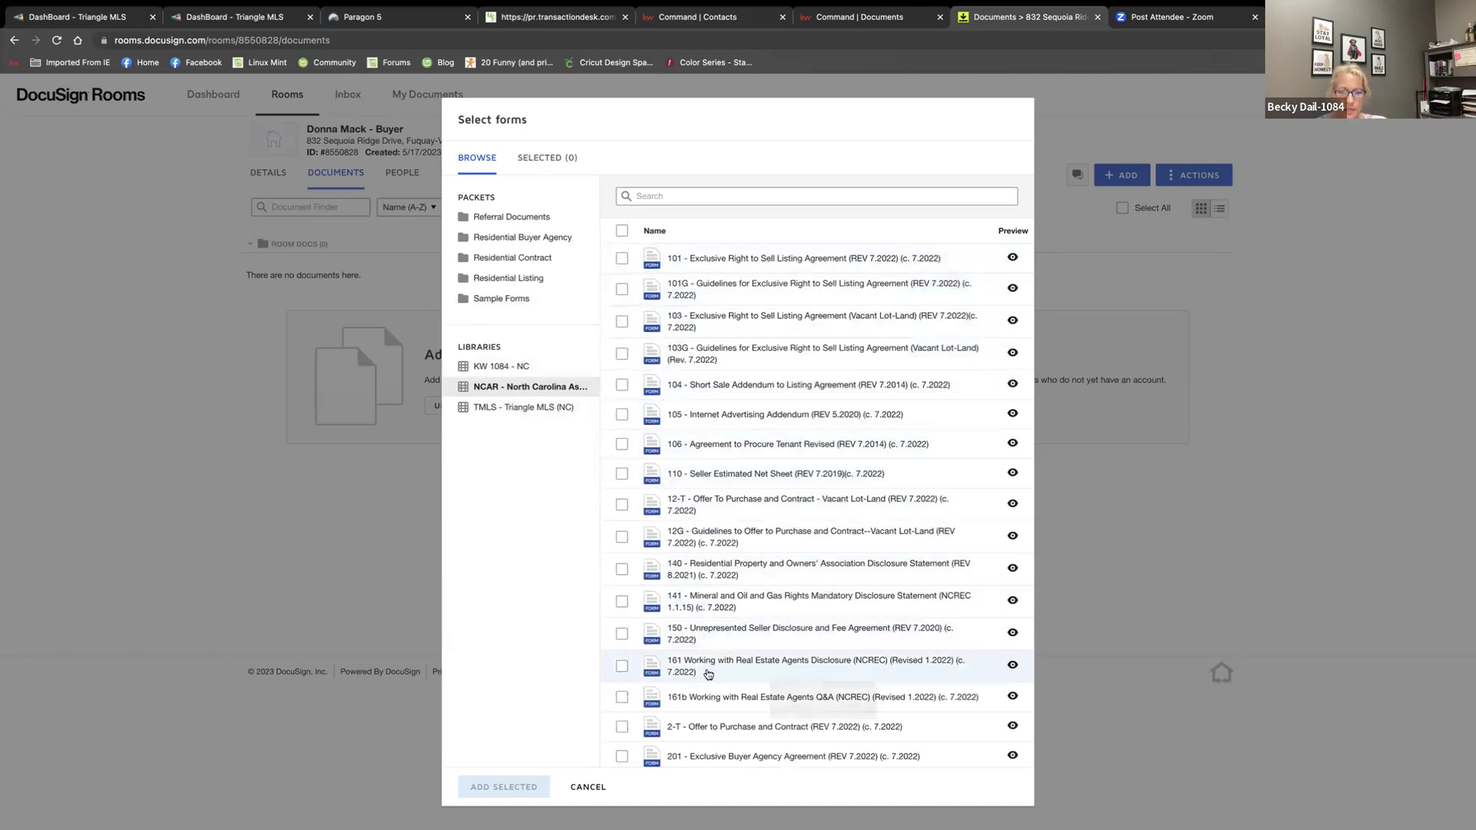
Search NCAR forms for 'offer', try 2-T, then show TMLS - Triangle MLS (NC) with search cleared
scroll(708, 671, "down", 3)
scroll(705, 671, "down", 5)
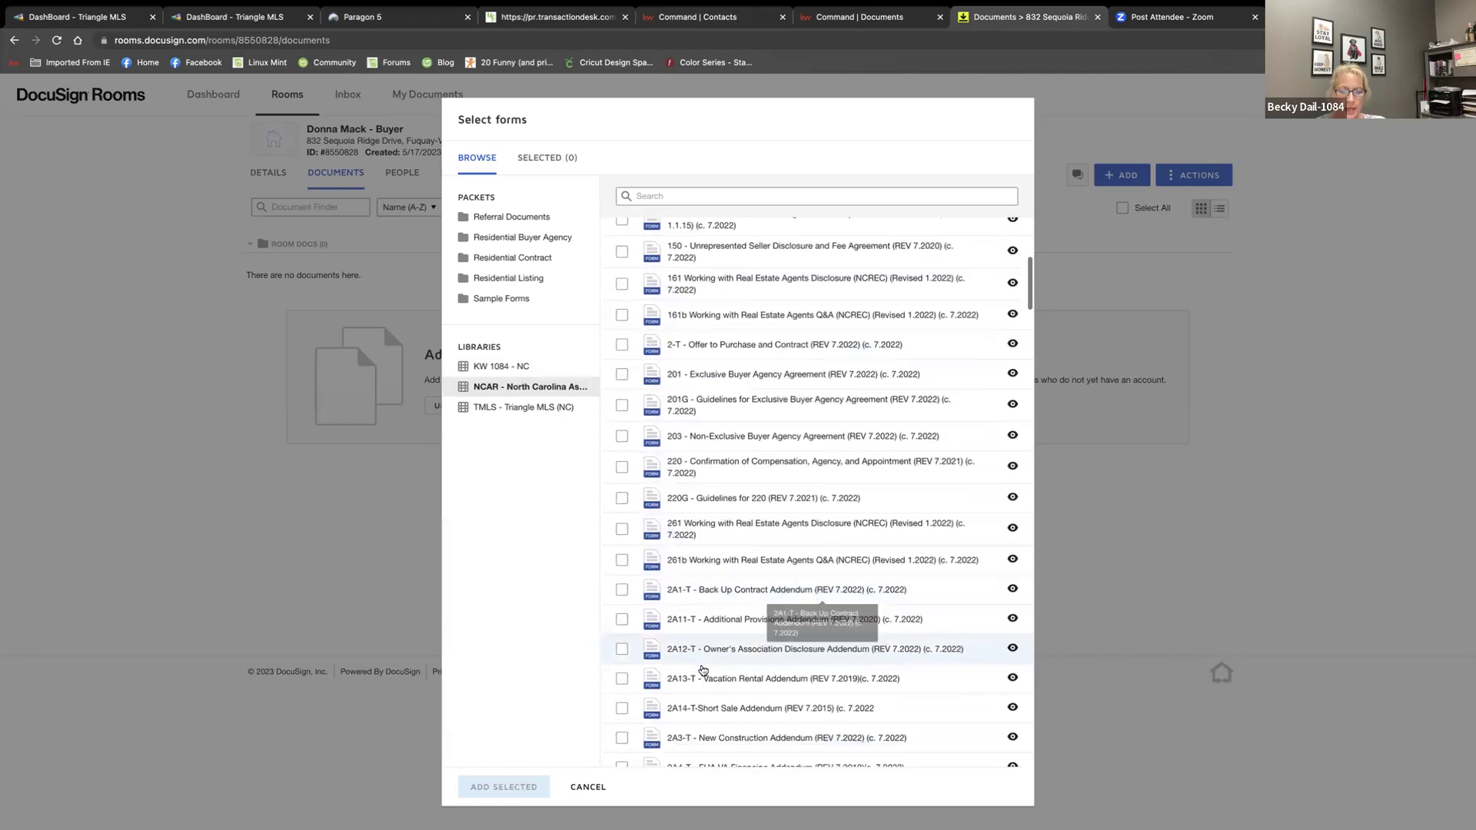
scroll(701, 670, "down", 6)
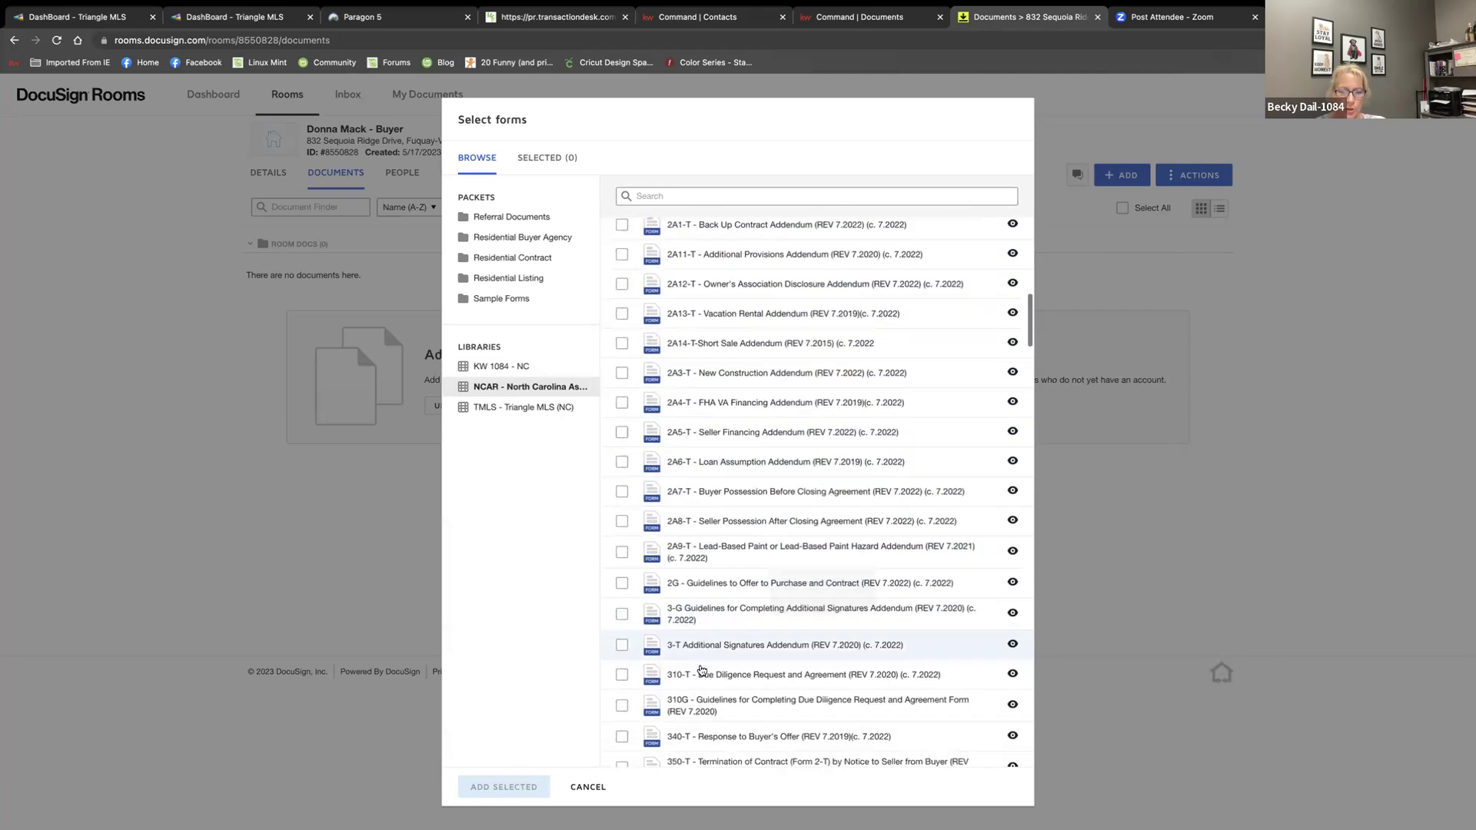
scroll(700, 670, "down", 7)
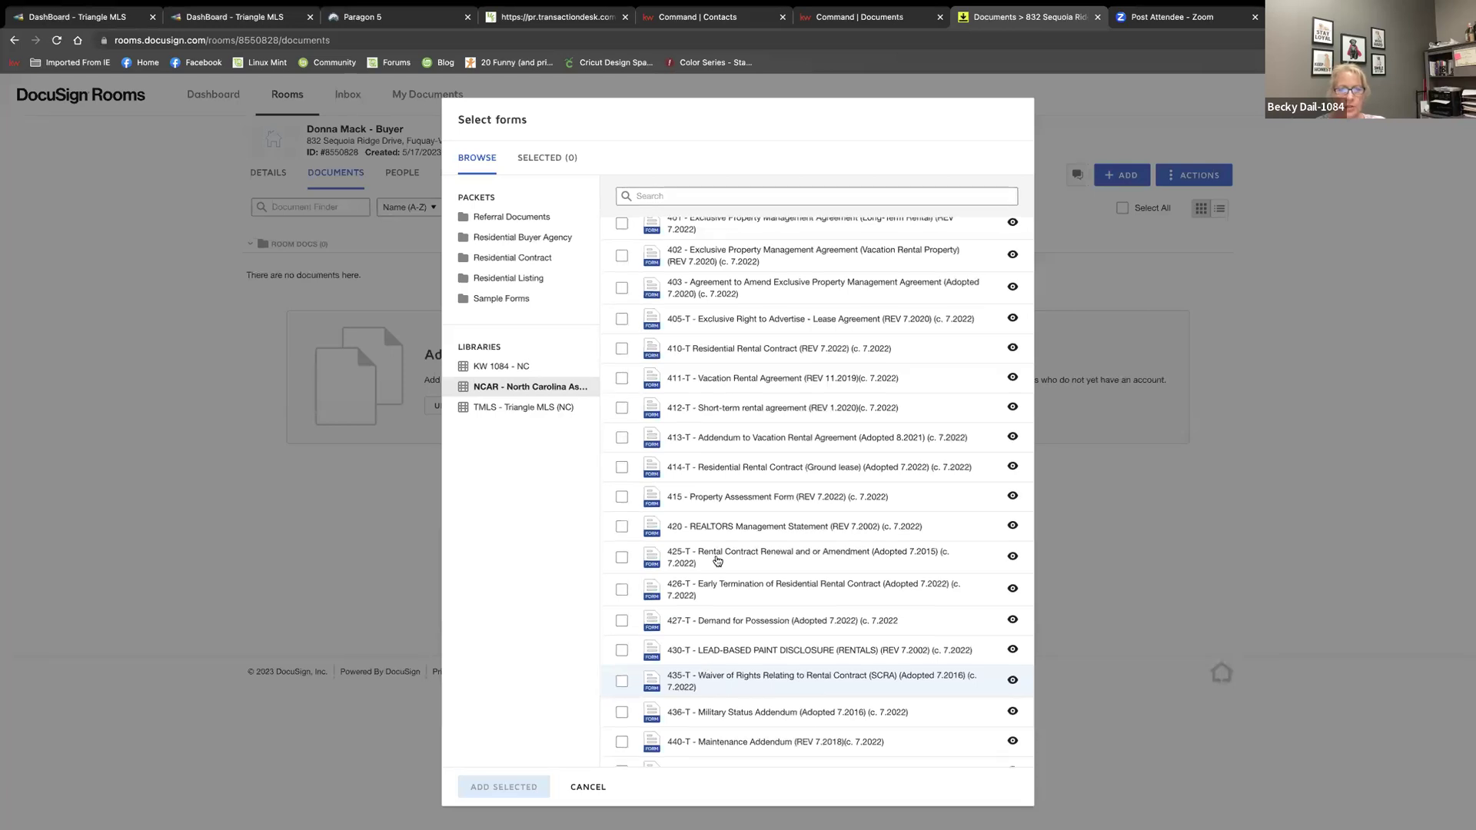
scroll(701, 670, "down", 1)
left_click(664, 196)
type("offer")
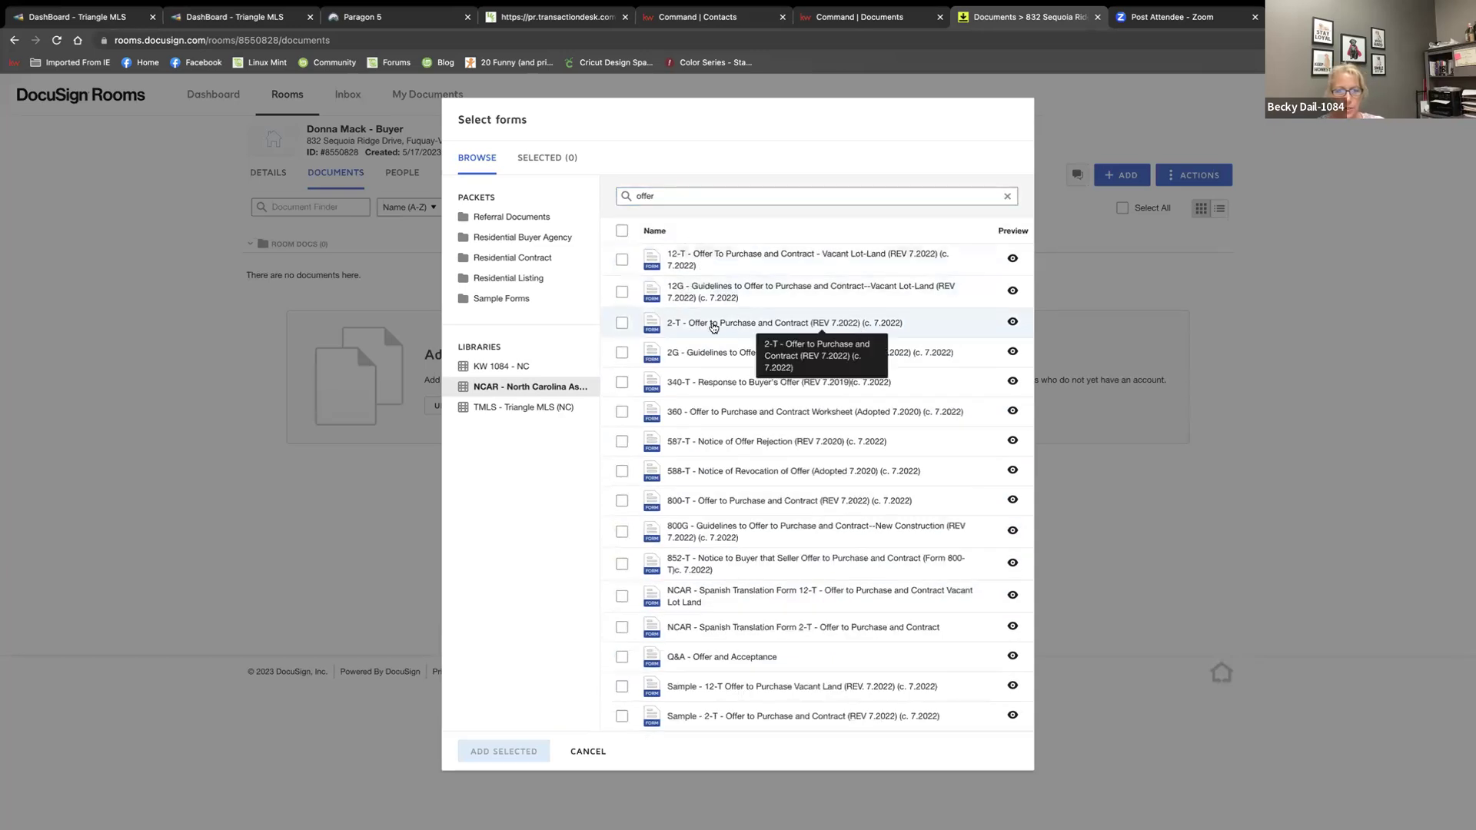
left_click(736, 324)
left_click(623, 326)
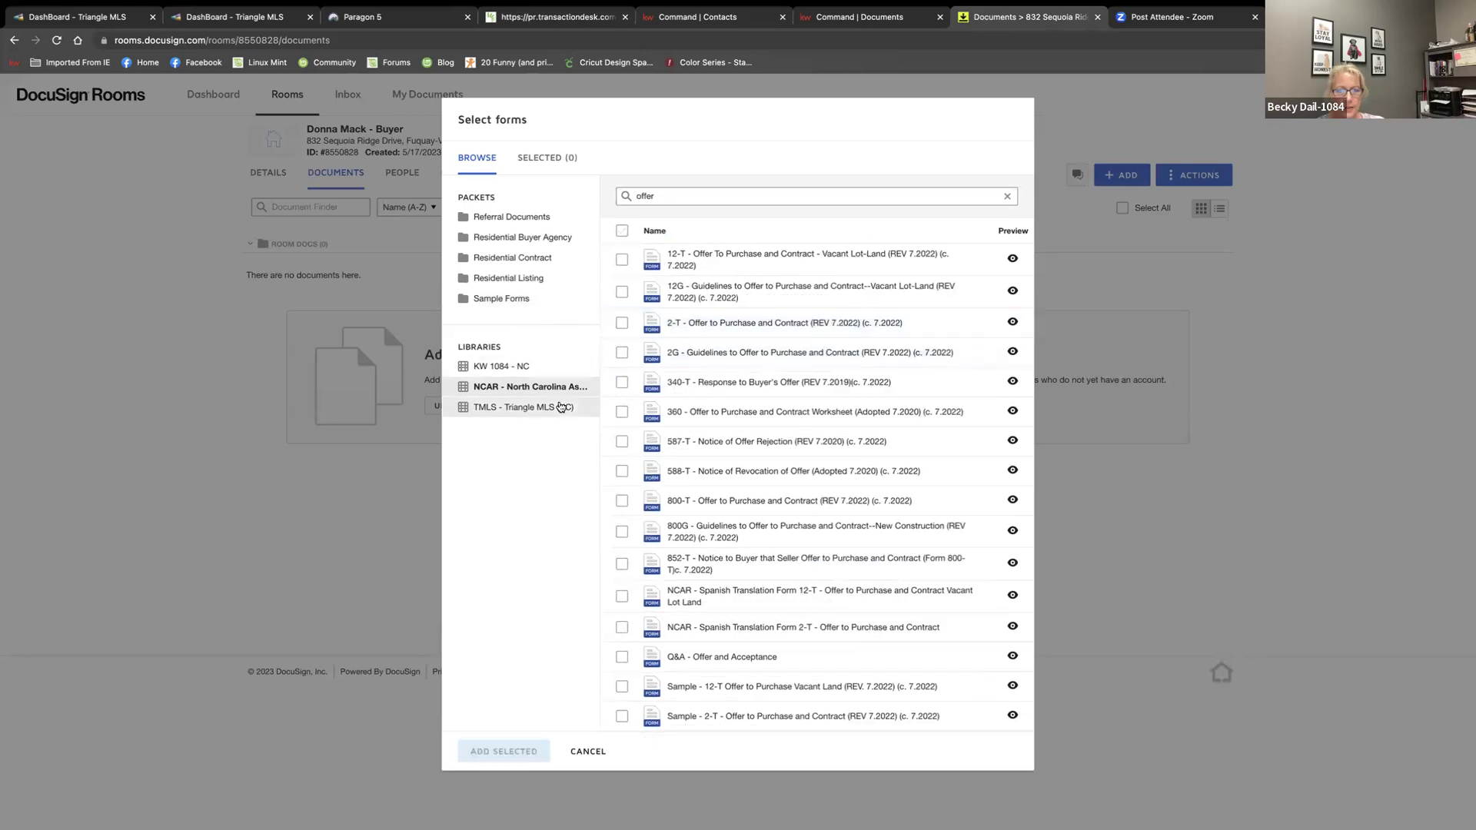
left_click(506, 413)
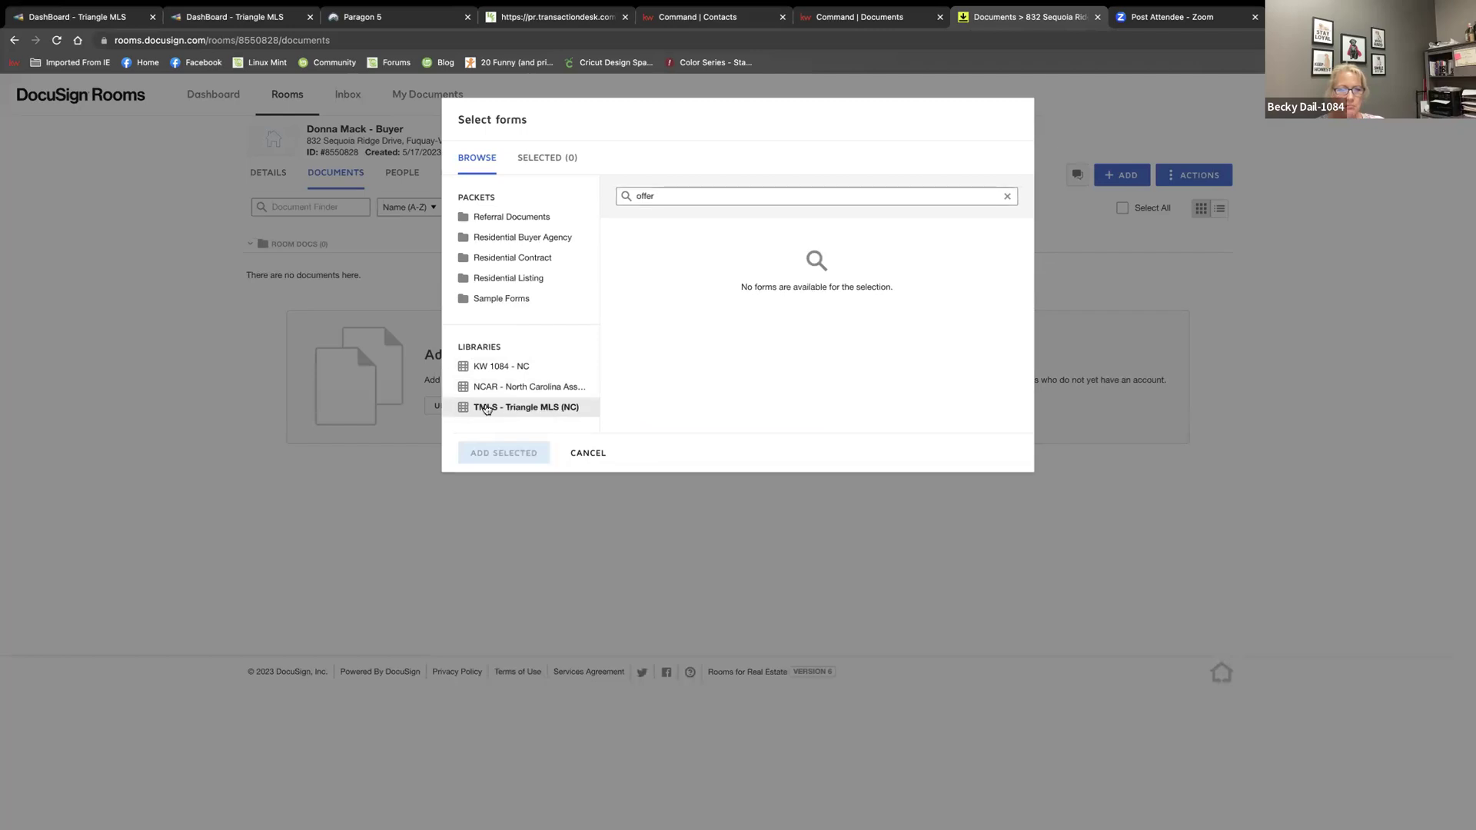
left_click(1007, 196)
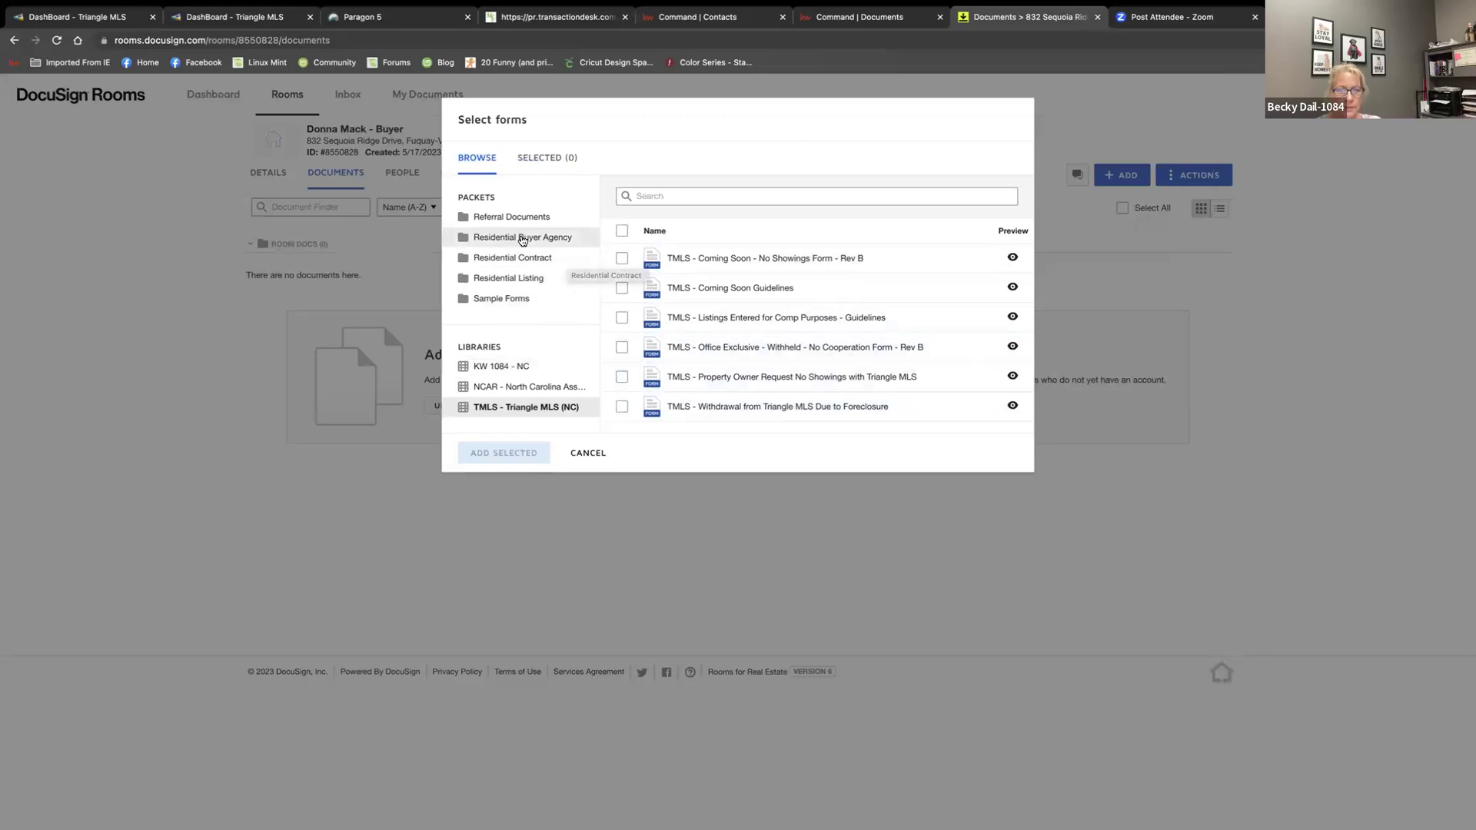
Add the 201 Exclusive Buyer Agency Agreement from the Residential Buyer Agency packet to the room and open it
left_click(519, 238)
left_click(621, 289)
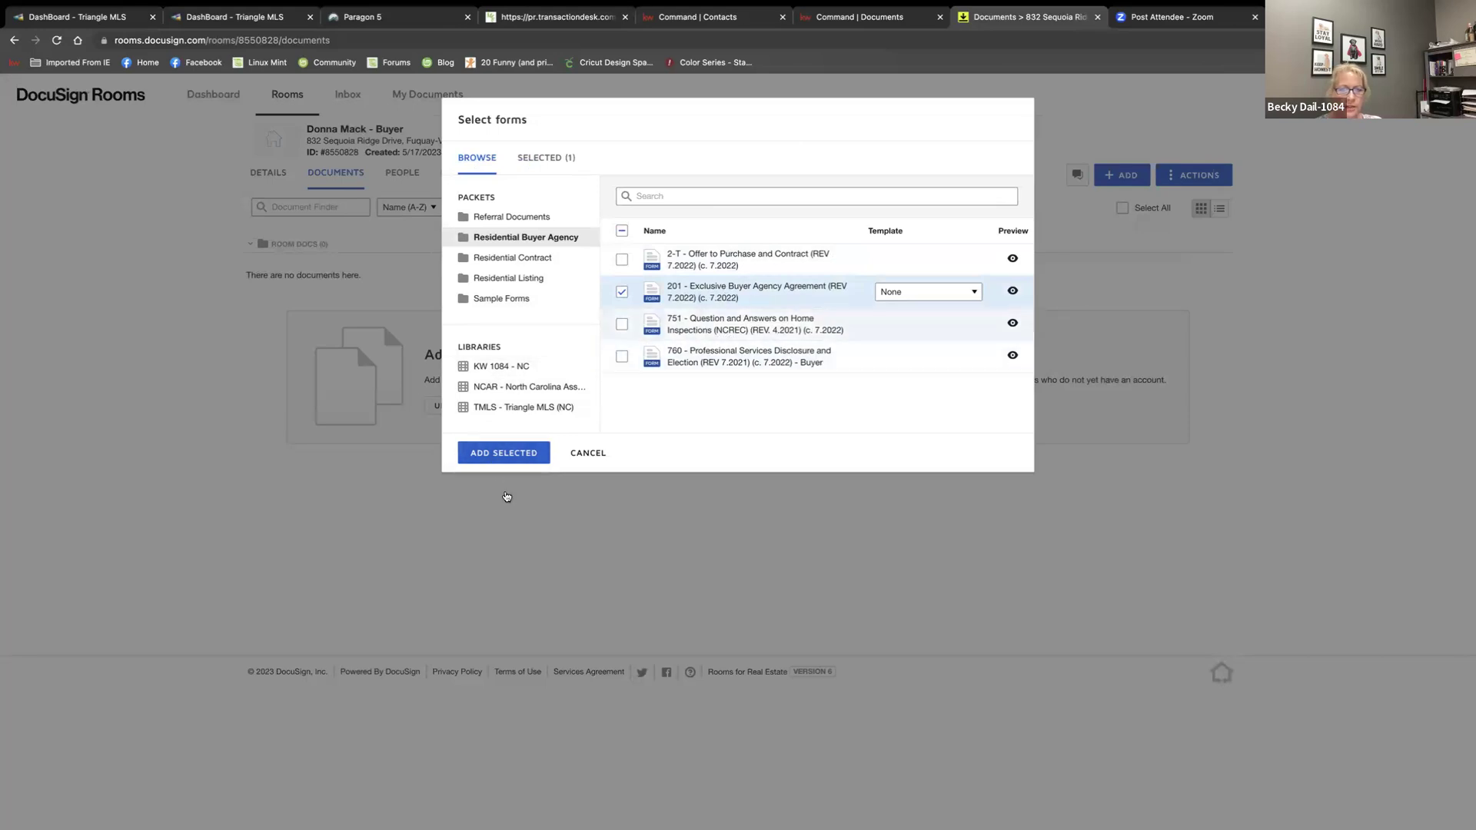
left_click(484, 455)
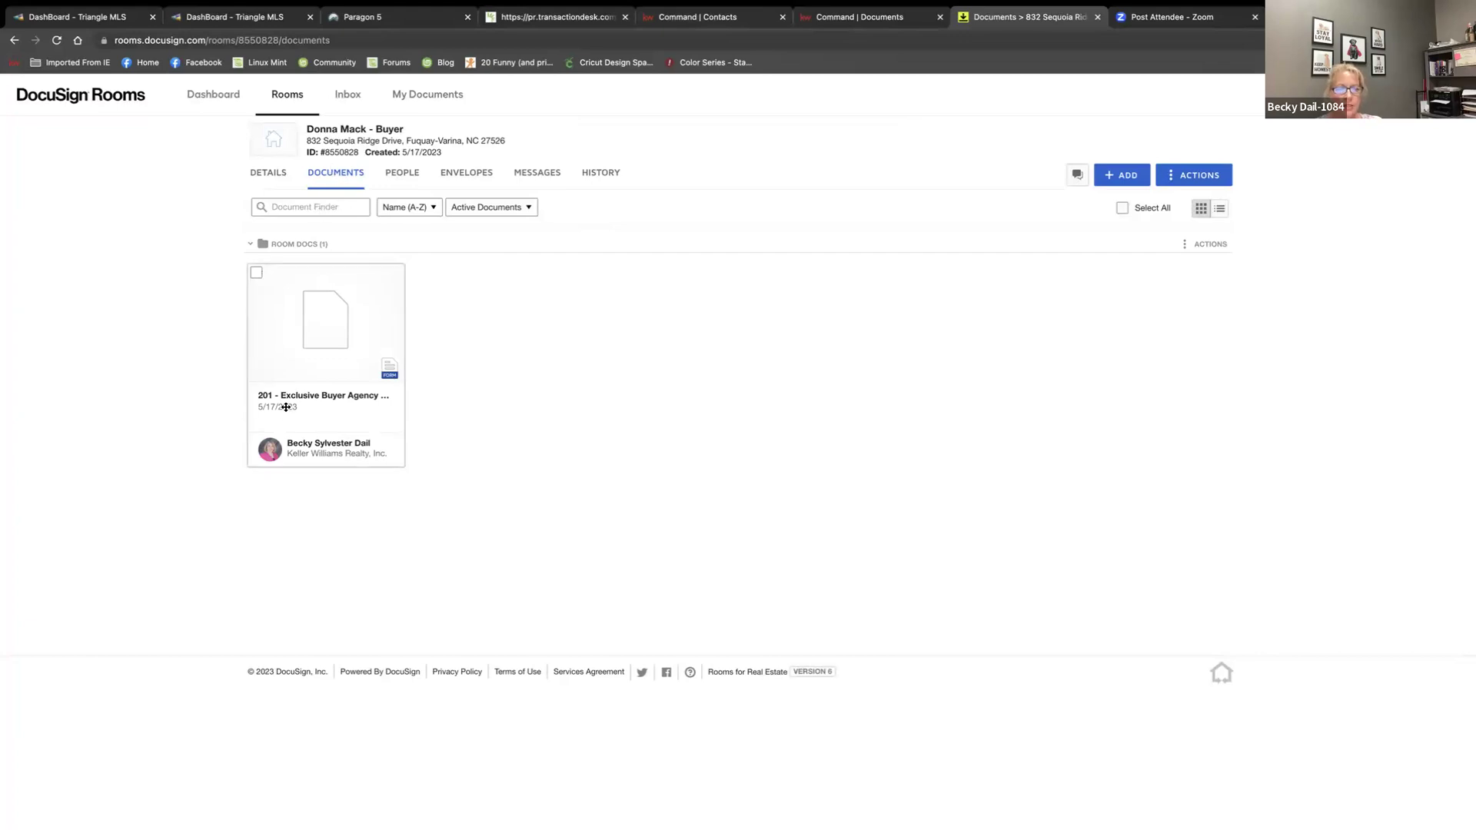
left_click(304, 356)
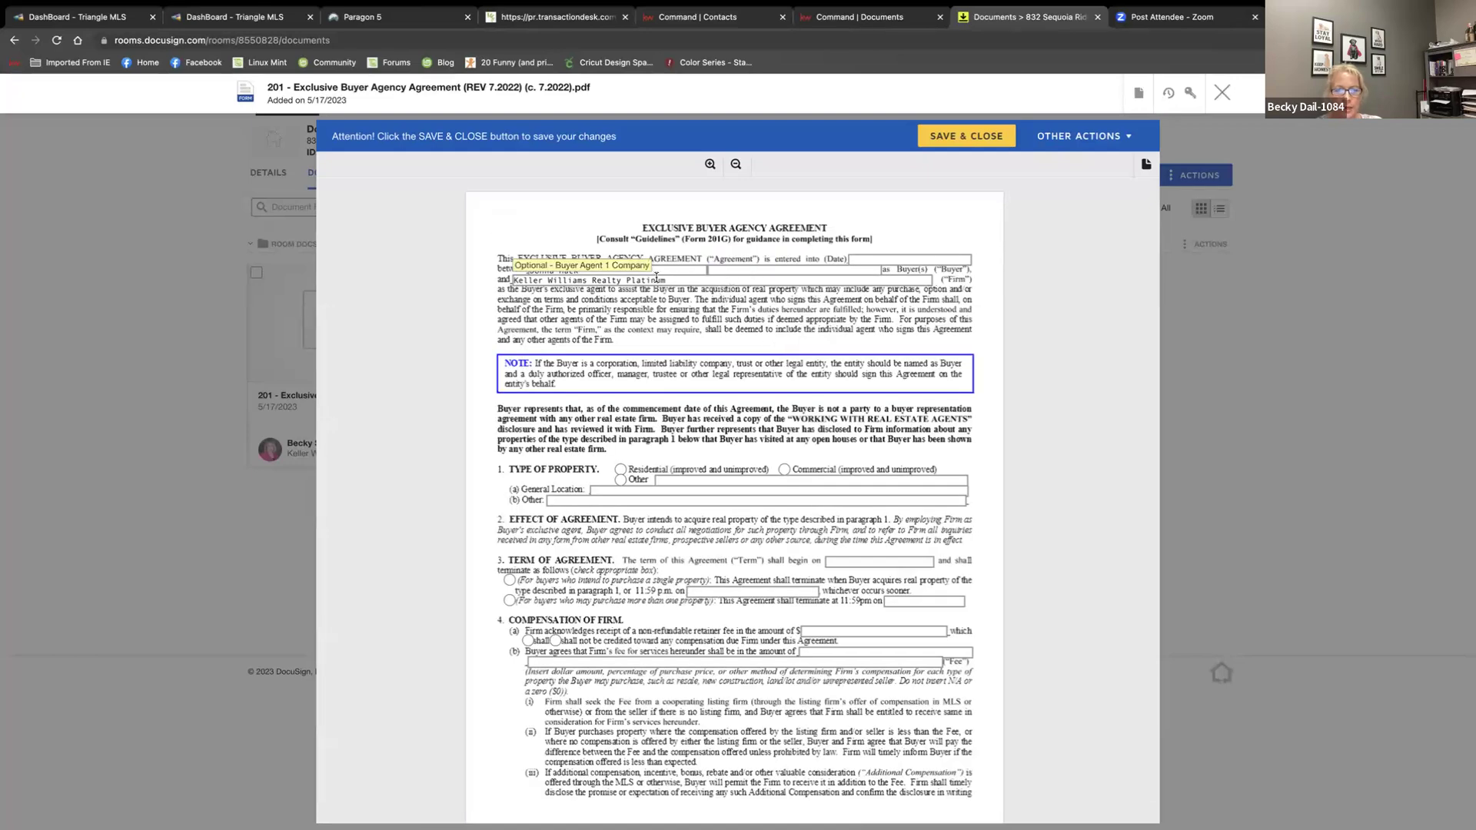
Enter Wake and surrounding areas as the agreement's general location
left_click(624, 490)
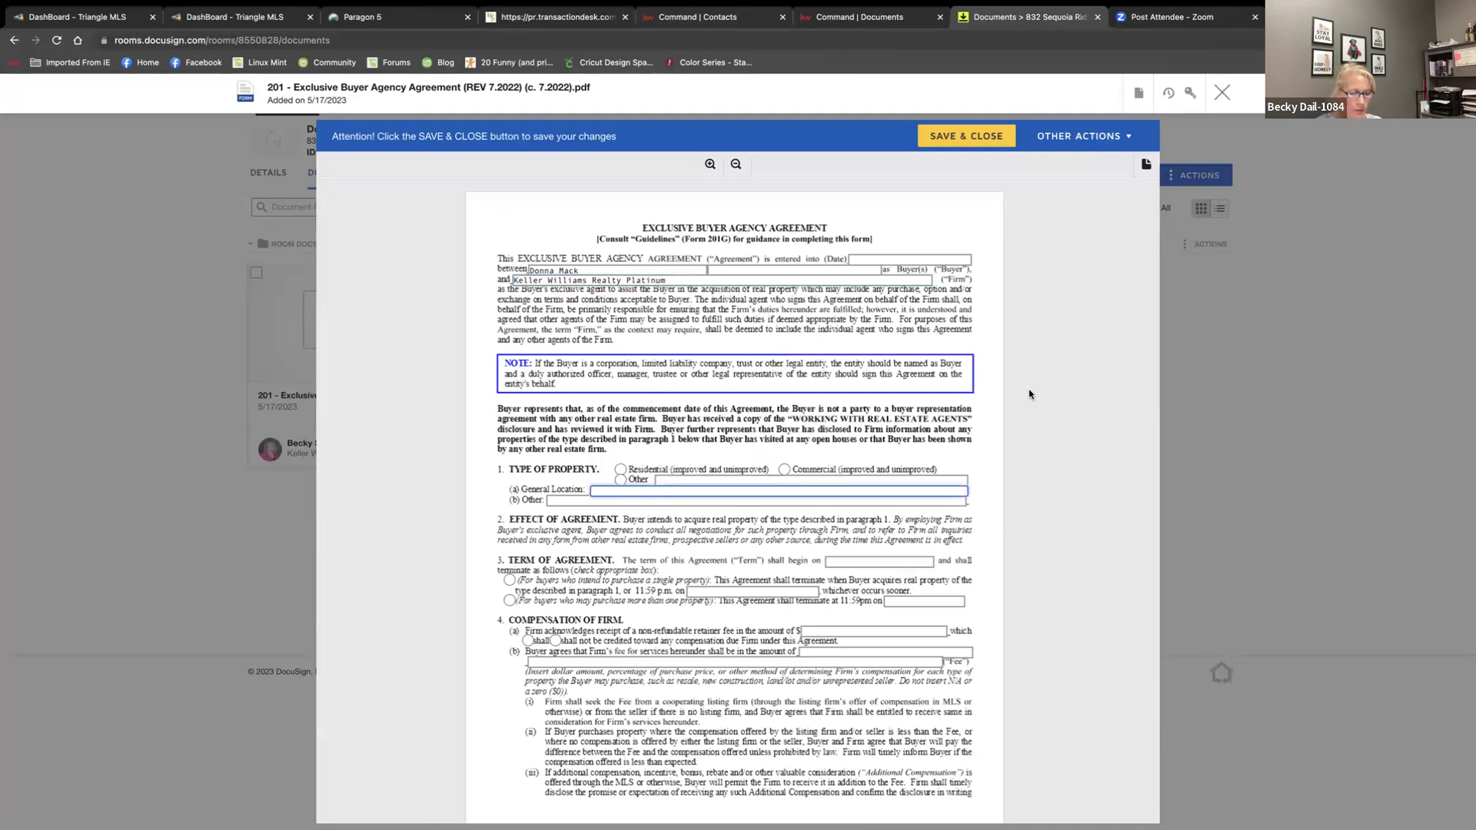
type("Tr")
type("Wake and surrou")
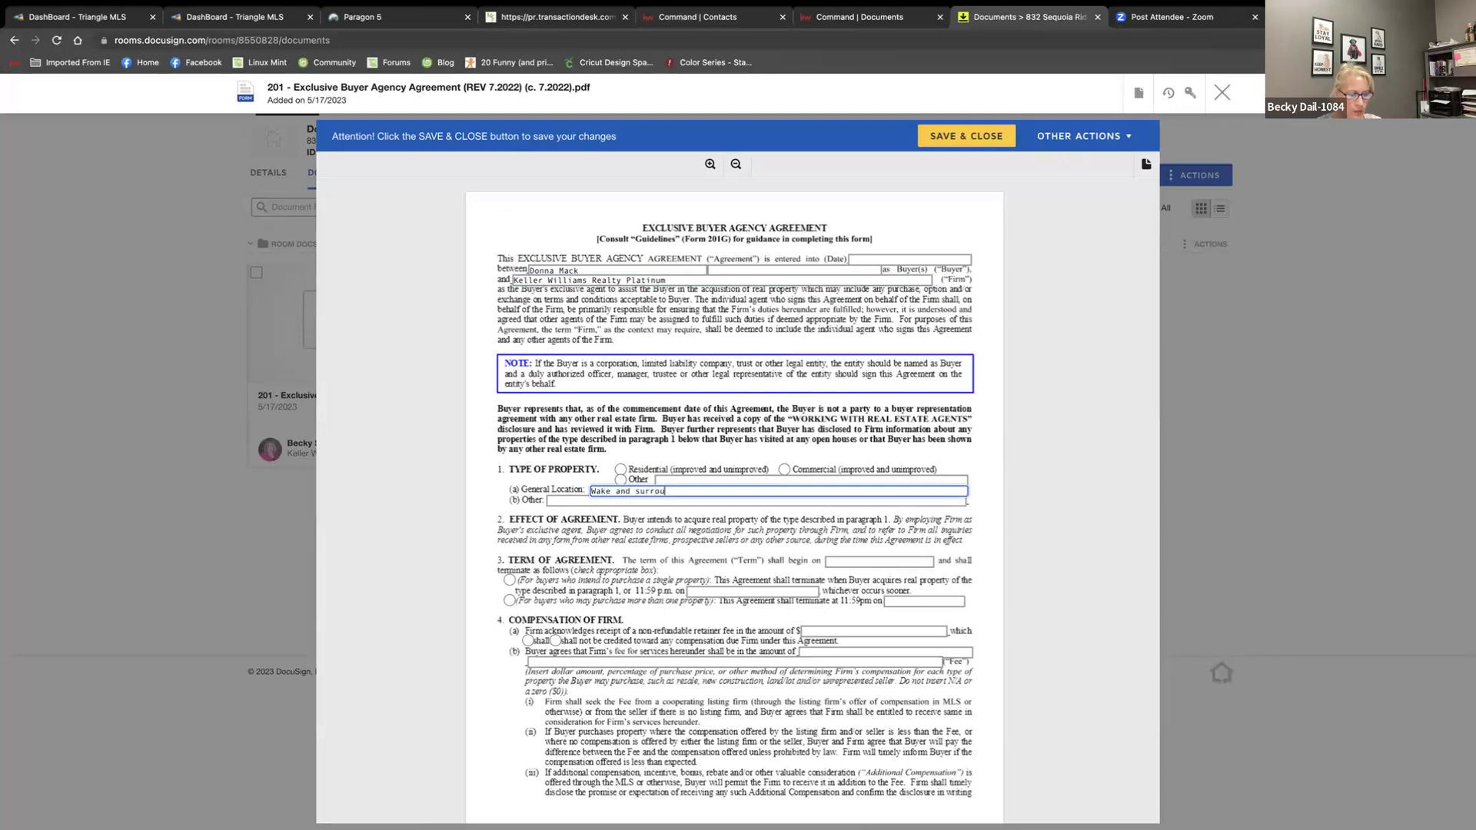
type(" areas")
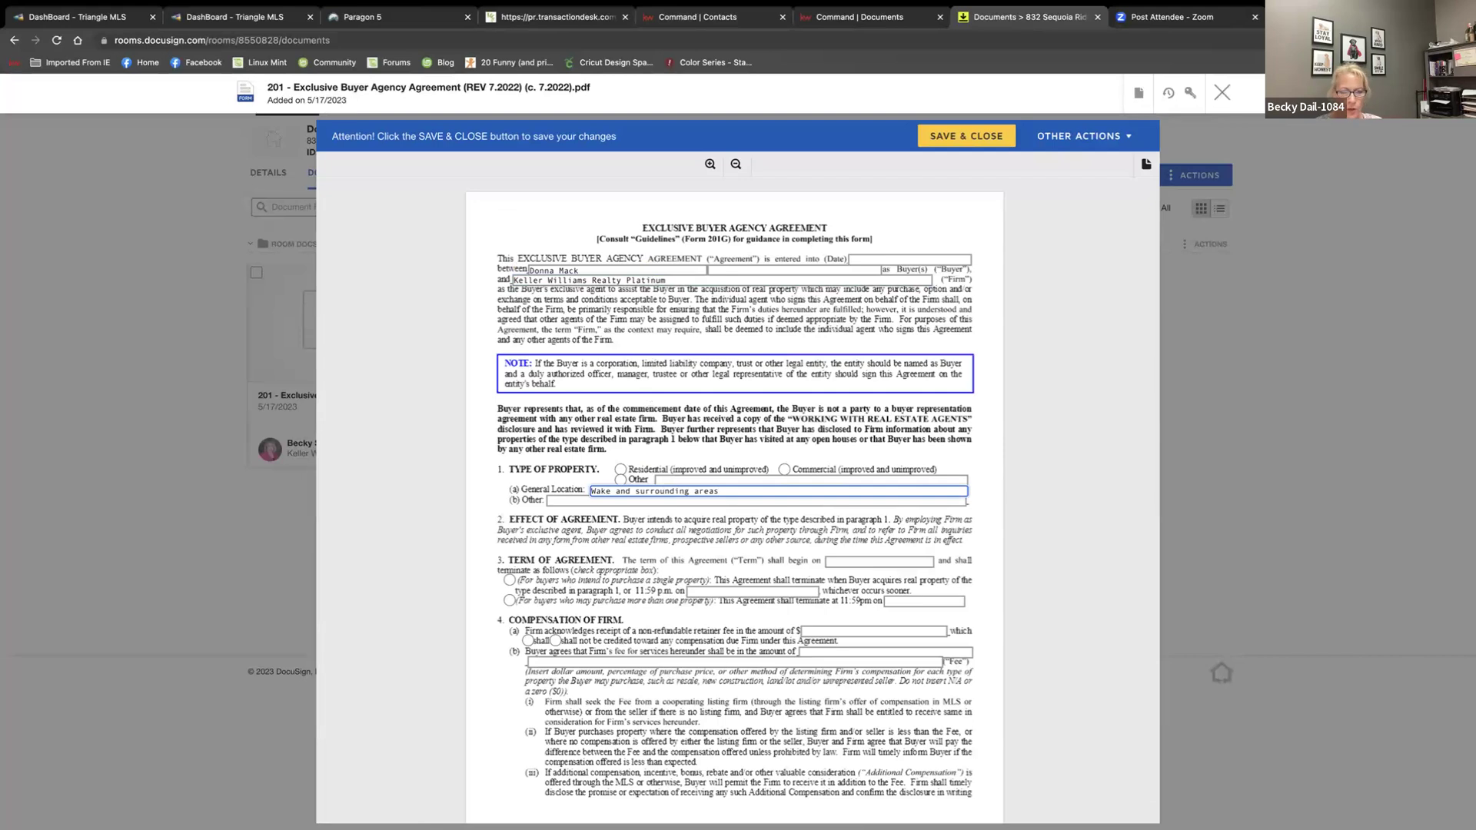
scroll(504, 541, "down", 1)
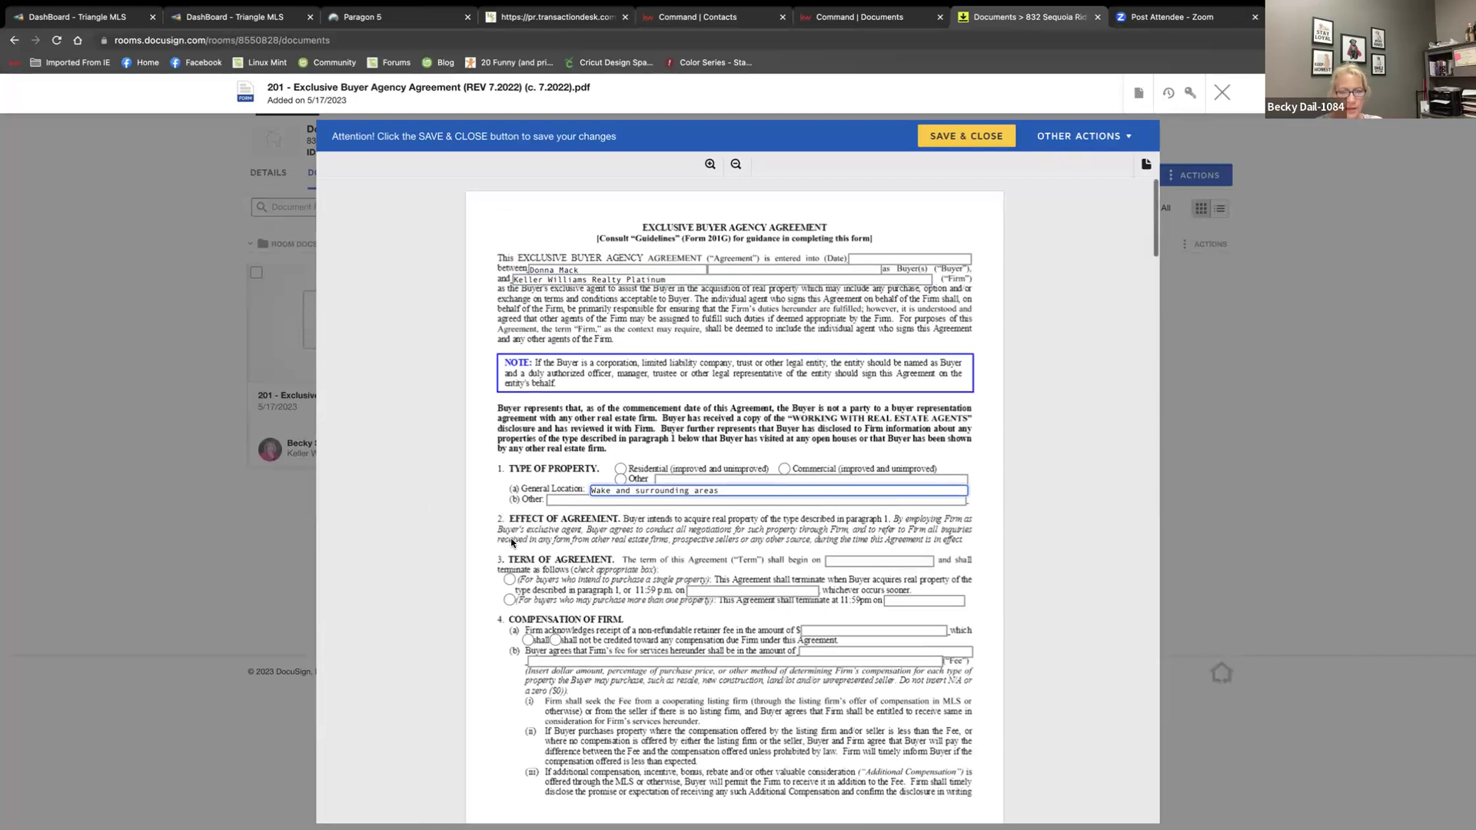
scroll(511, 541, "down", 5)
scroll(659, 538, "down", 5)
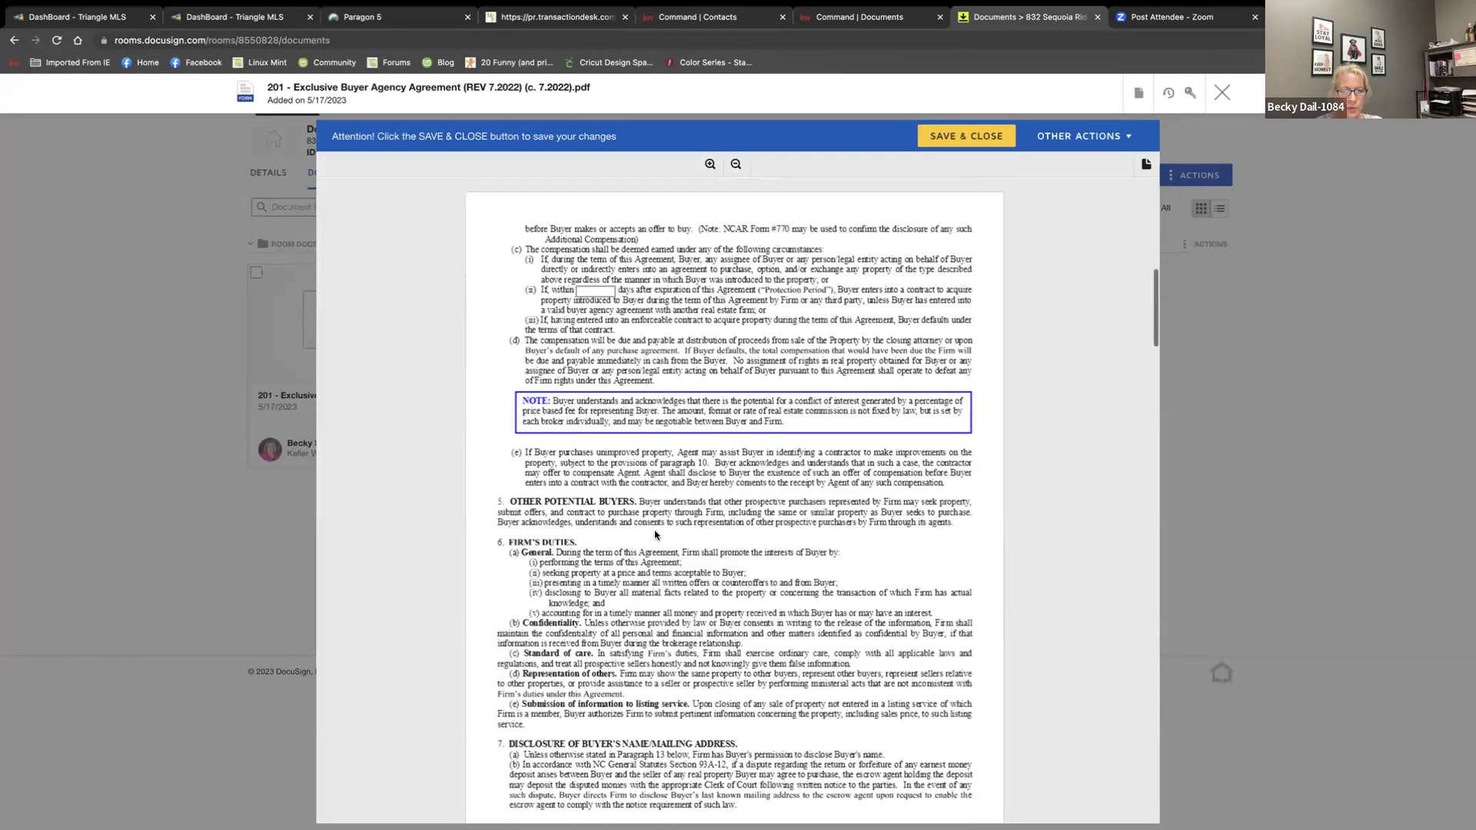
Set the protection period to 90 days and the dual agency commission to n/a
left_click(596, 291)
type("90")
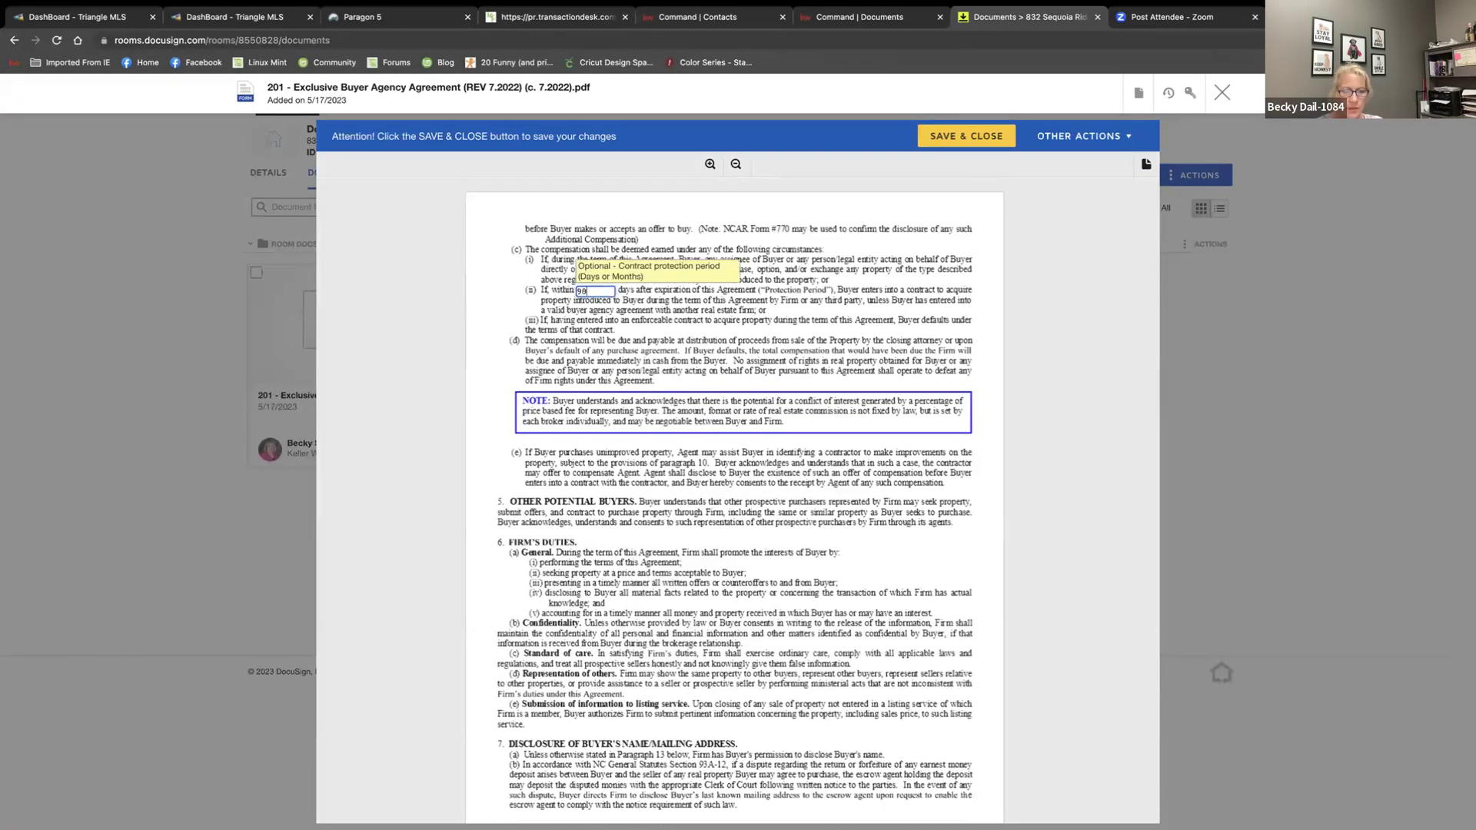
scroll(592, 423, "down", 8)
scroll(593, 423, "down", 6)
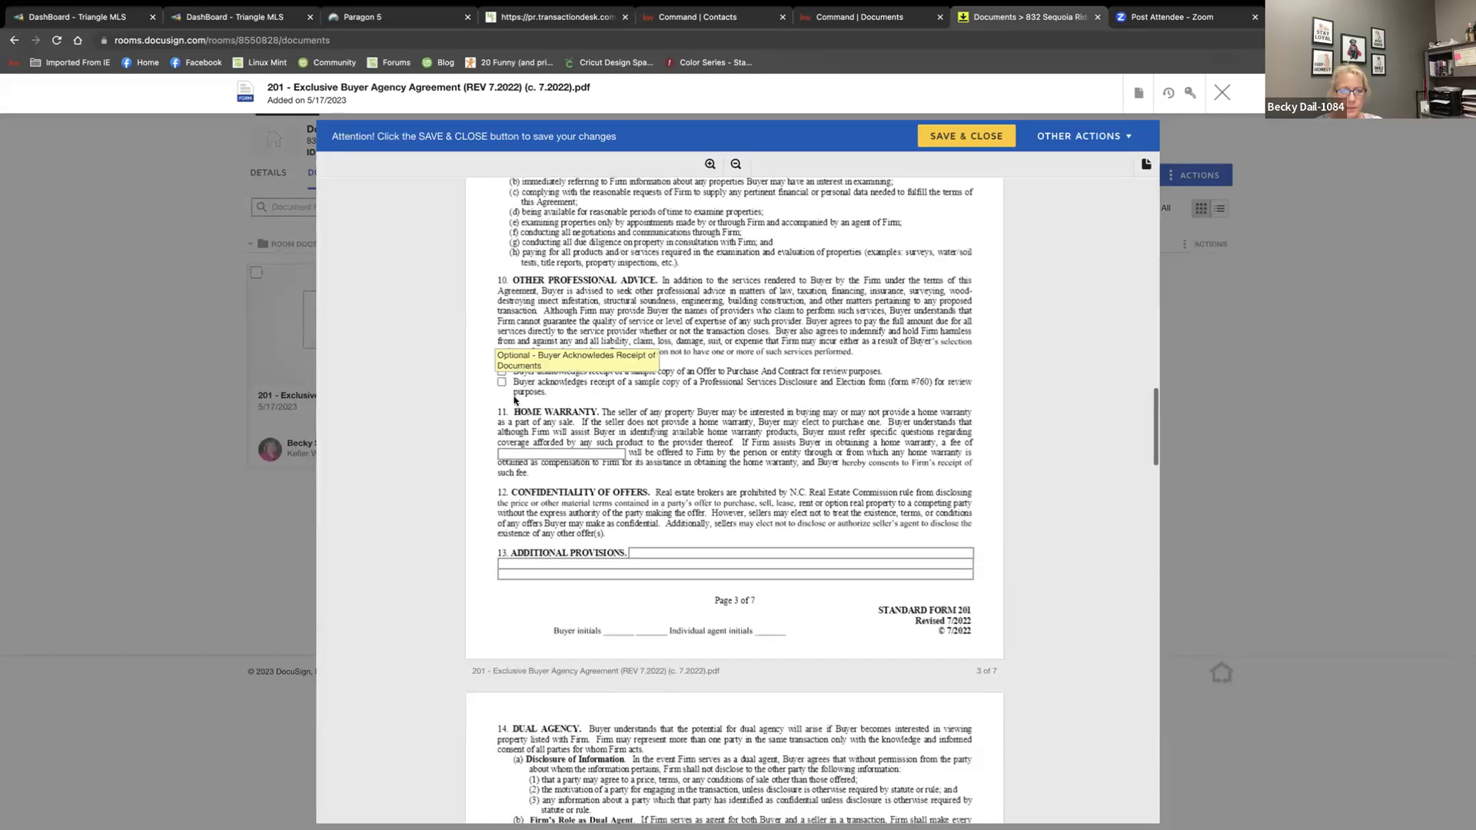
scroll(578, 469, "down", 5)
scroll(578, 468, "down", 9)
scroll(577, 469, "down", 6)
scroll(659, 477, "up", 5)
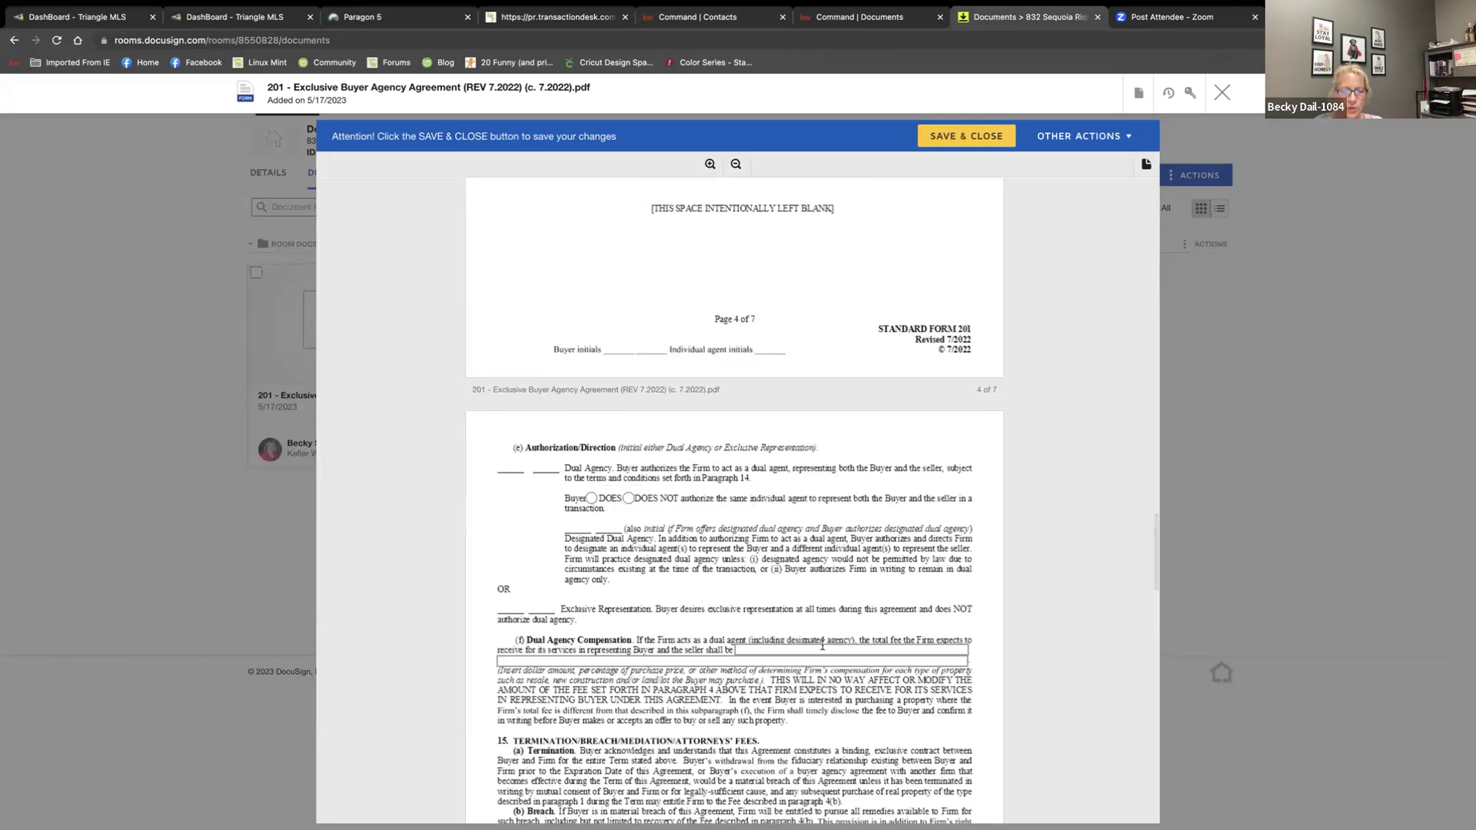
left_click(822, 648)
type("n/a")
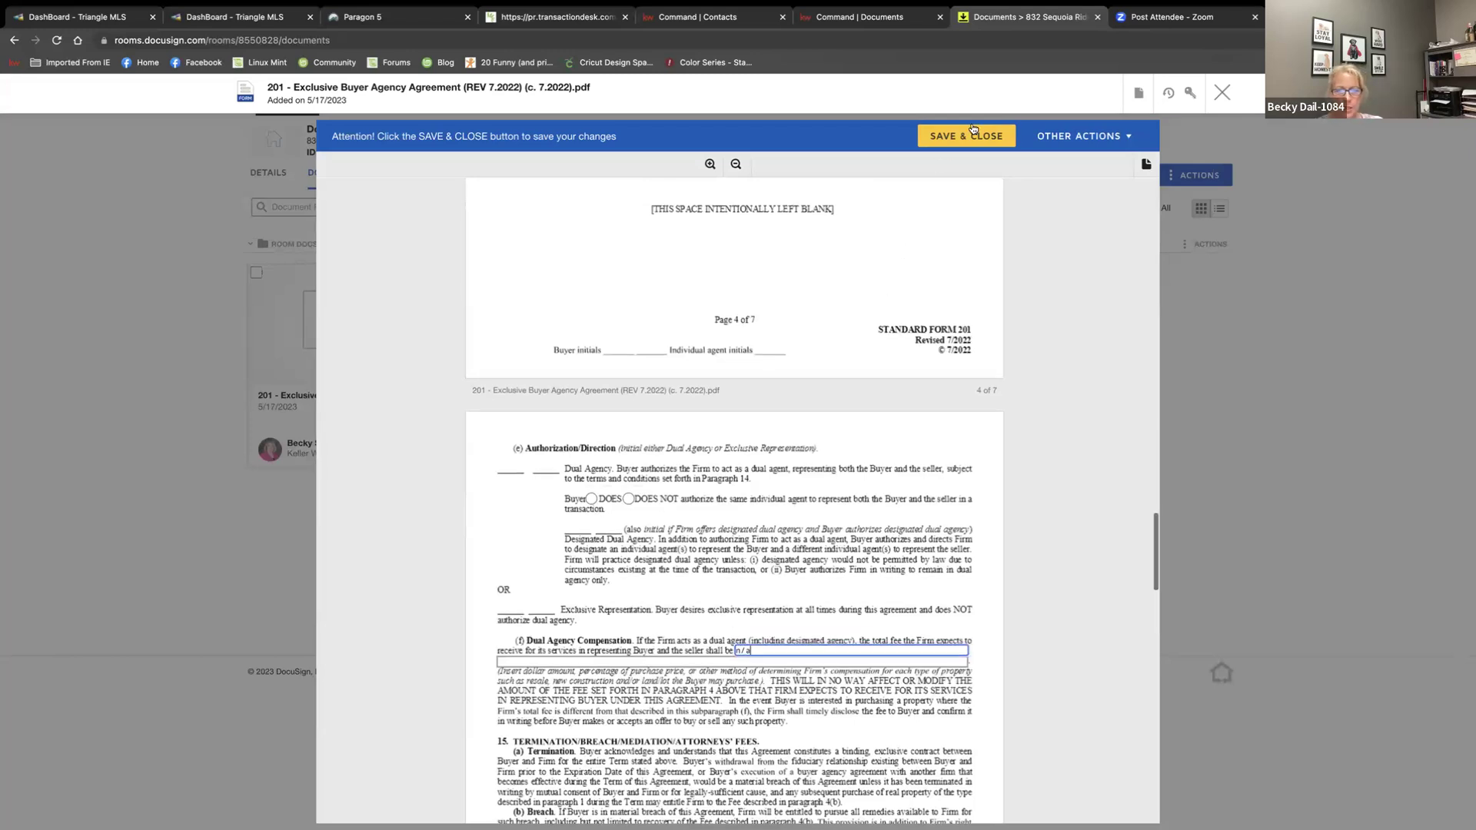
Save and close the 201 agreement, then switch to the room's Envelopes page
left_click(973, 130)
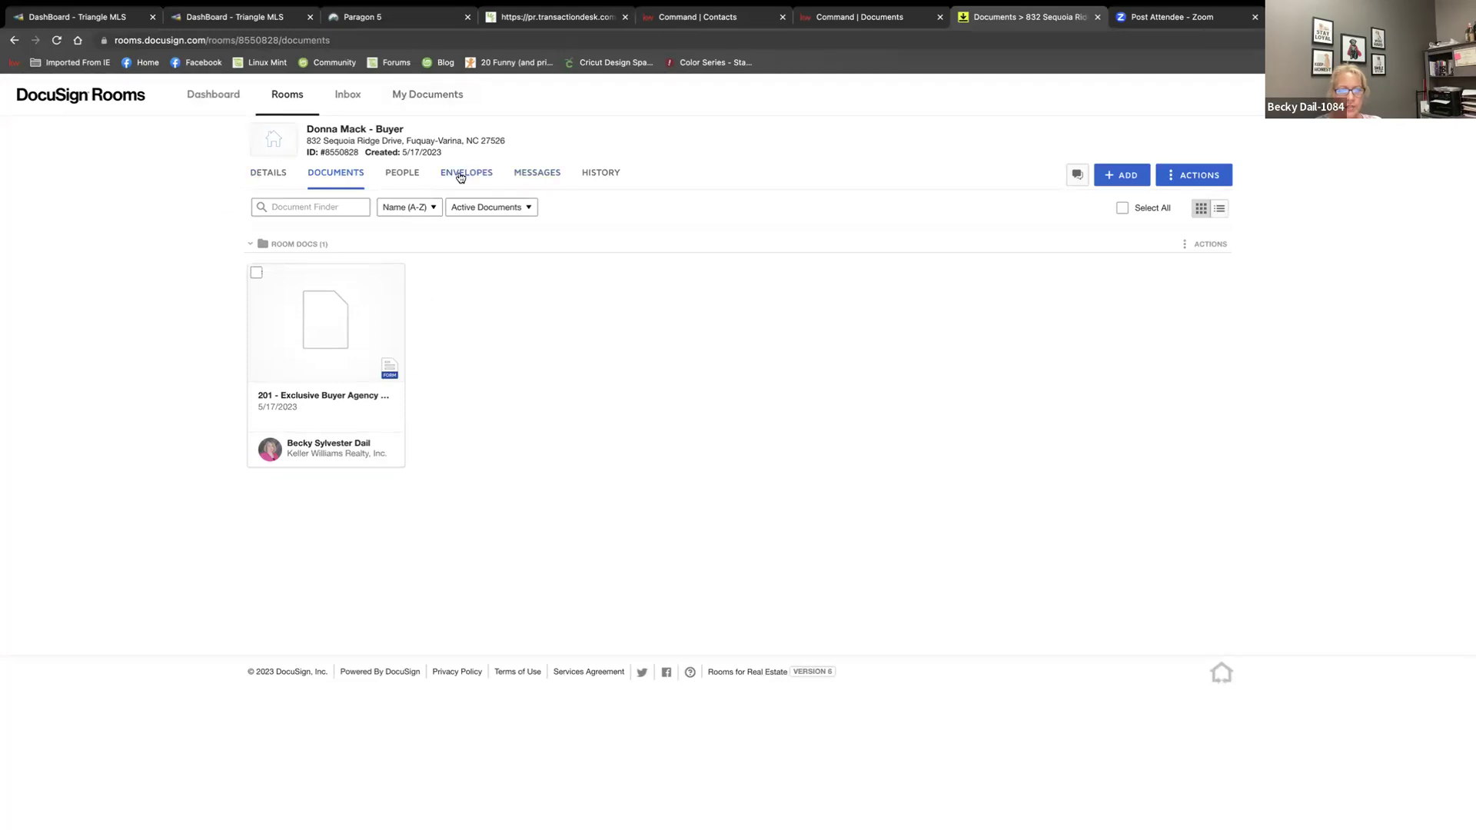
left_click(461, 178)
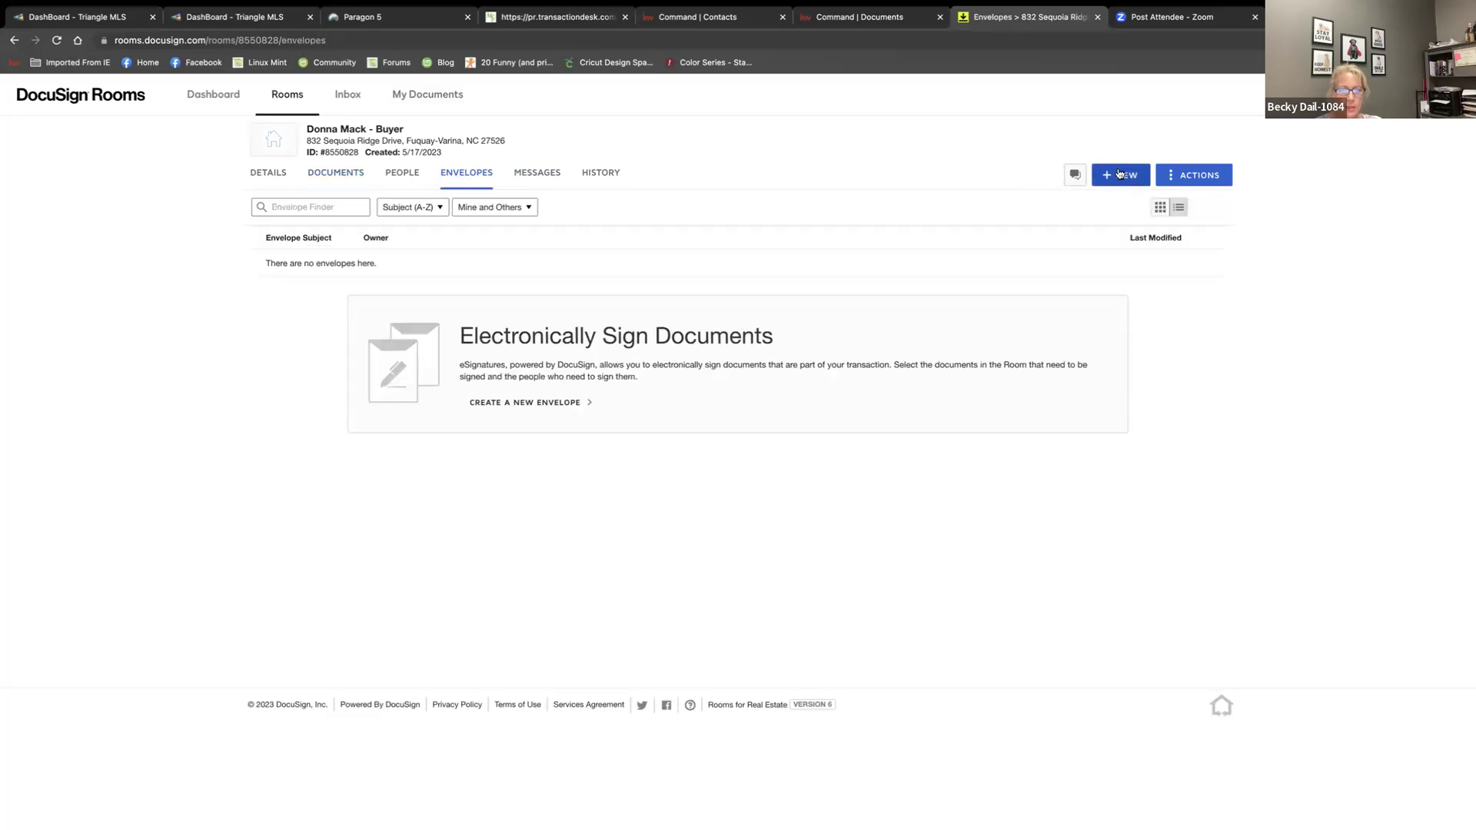
Create a new envelope and add the 201 Exclusive Buyer Agency Agreement from the room's documents
left_click(592, 179)
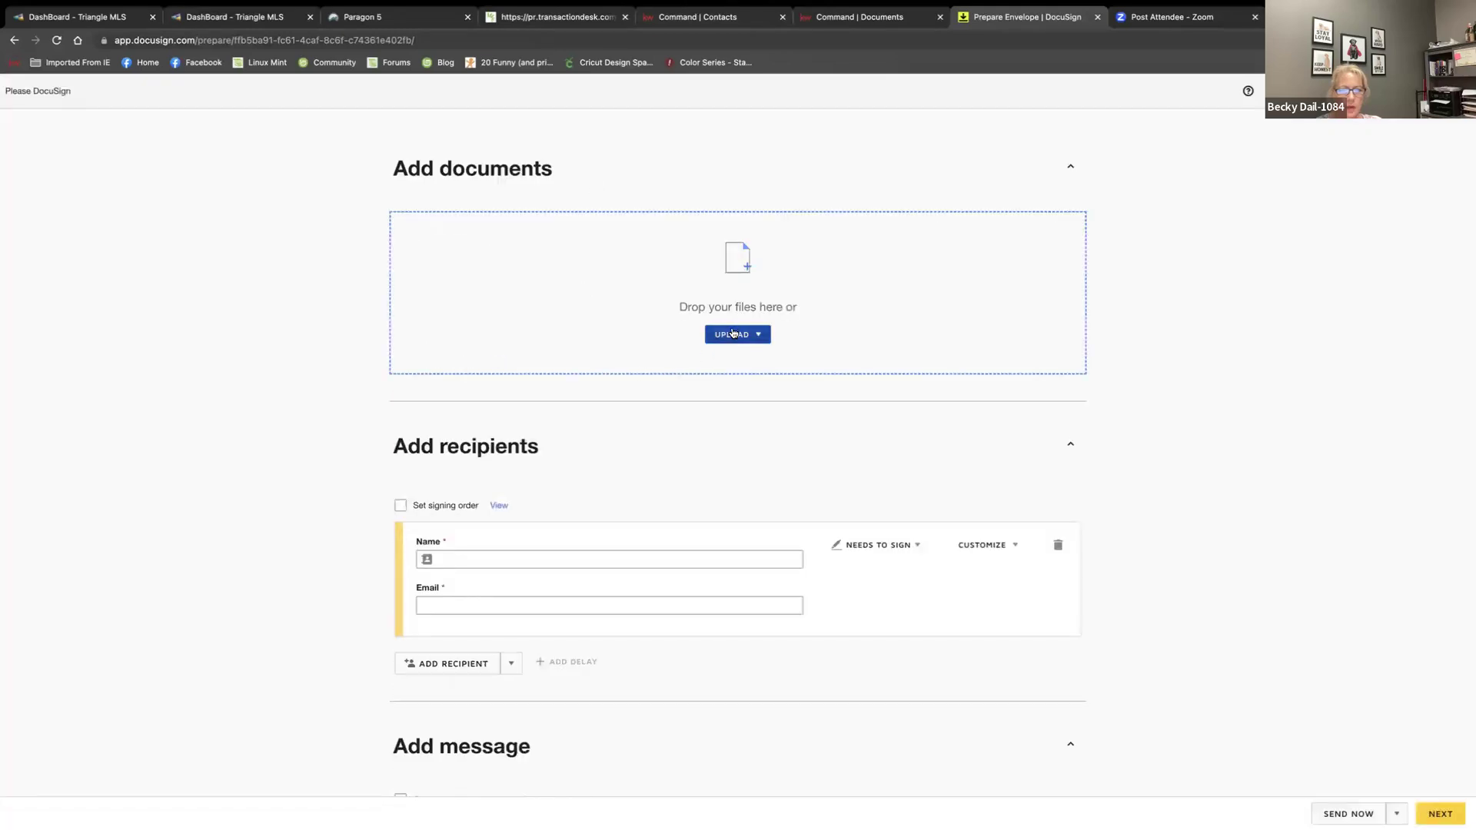
left_click(732, 333)
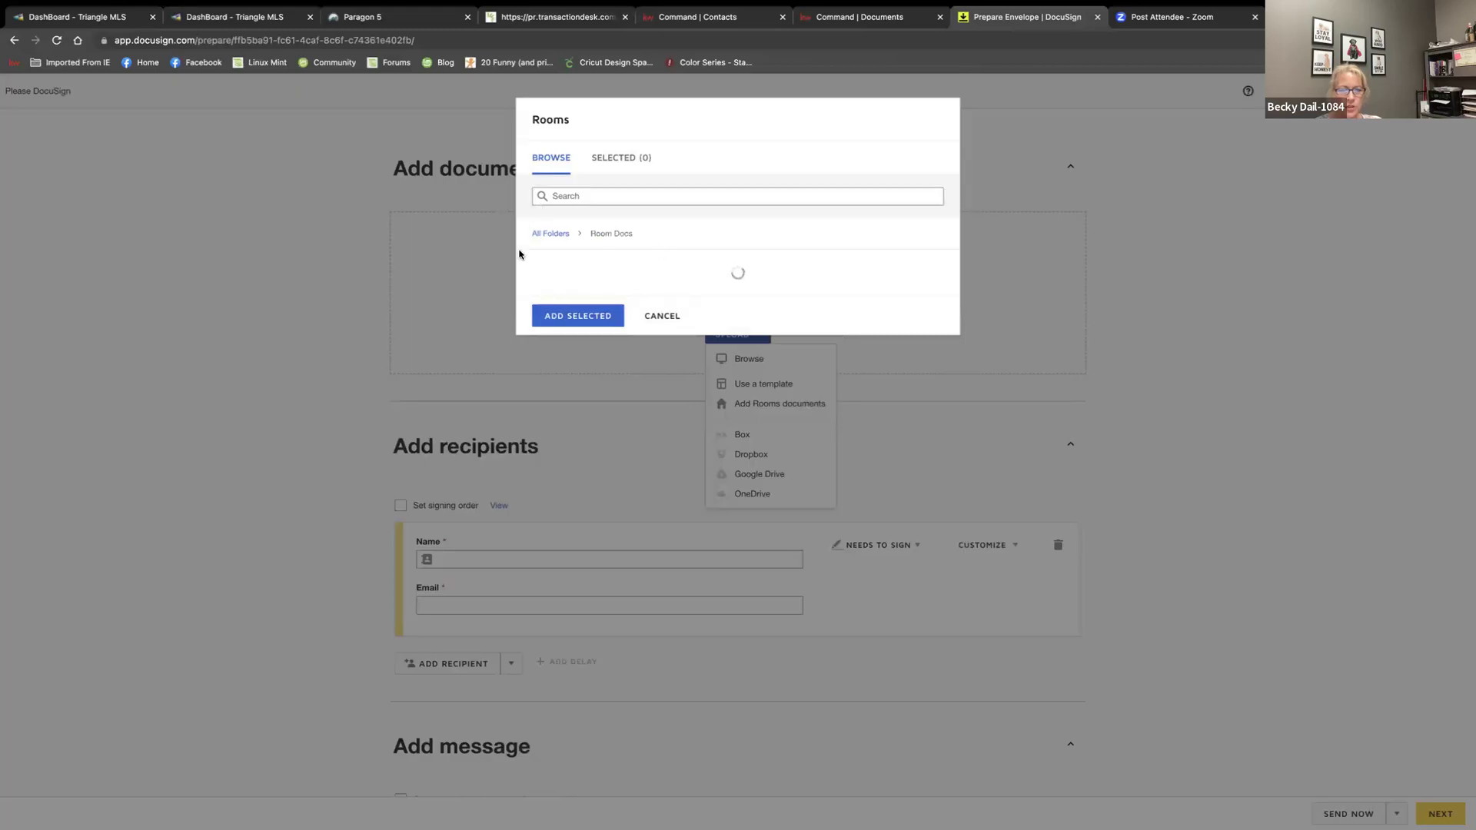
left_click(538, 297)
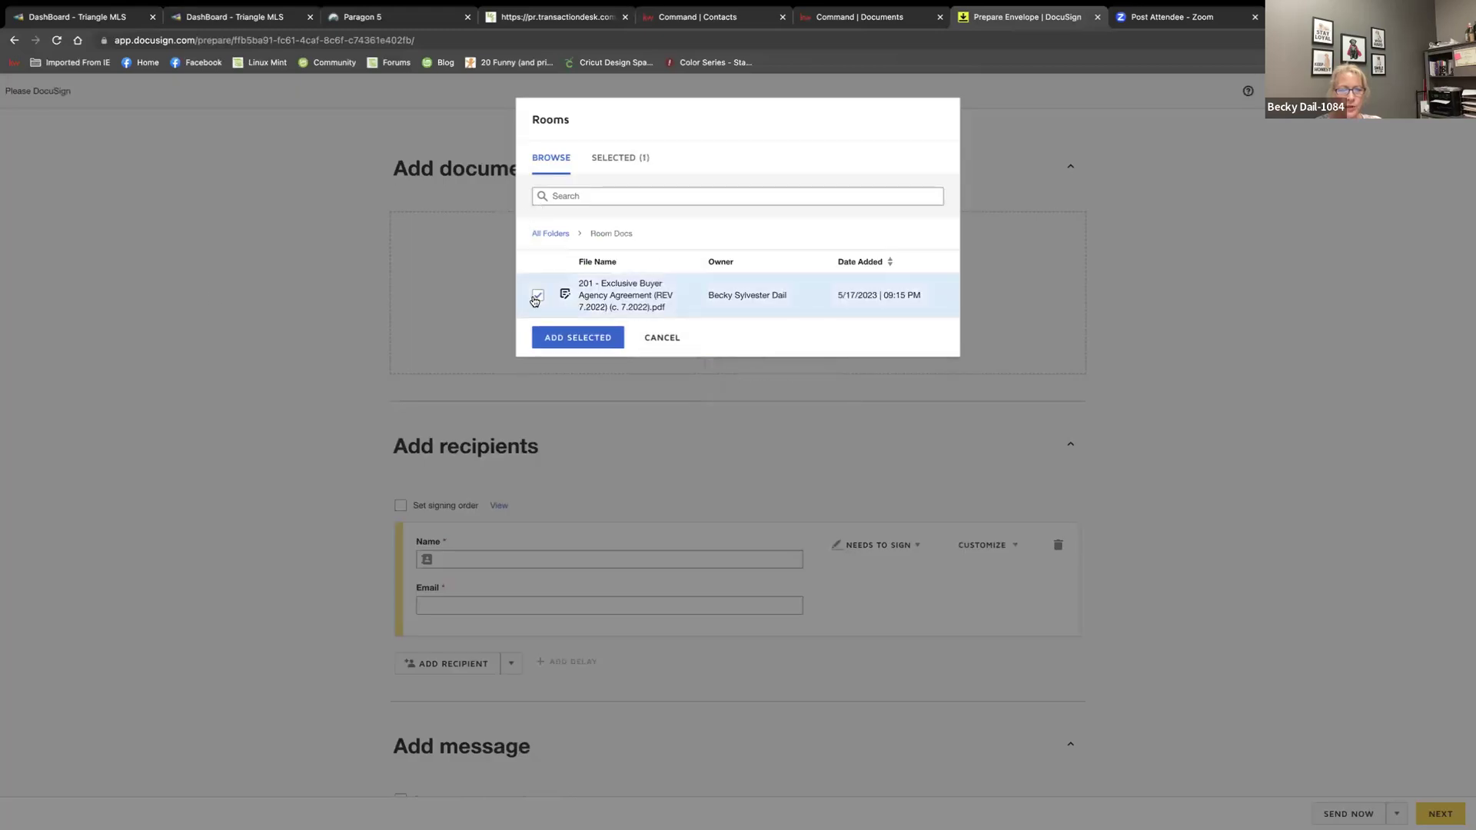
left_click(575, 342)
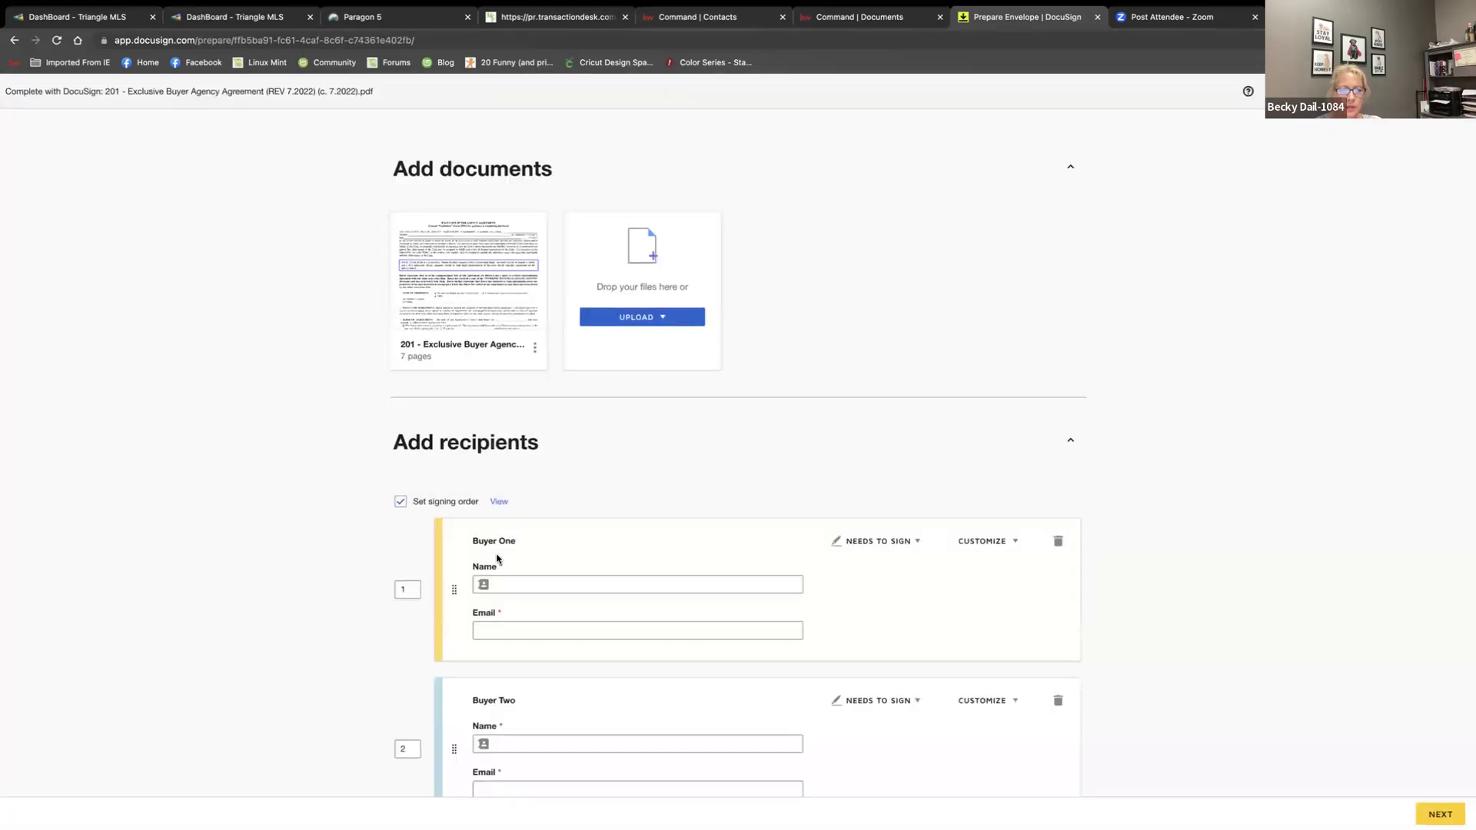
Fill the Buyer One recipient from your saved contact
scroll(748, 676, "down", 1)
left_click(546, 558)
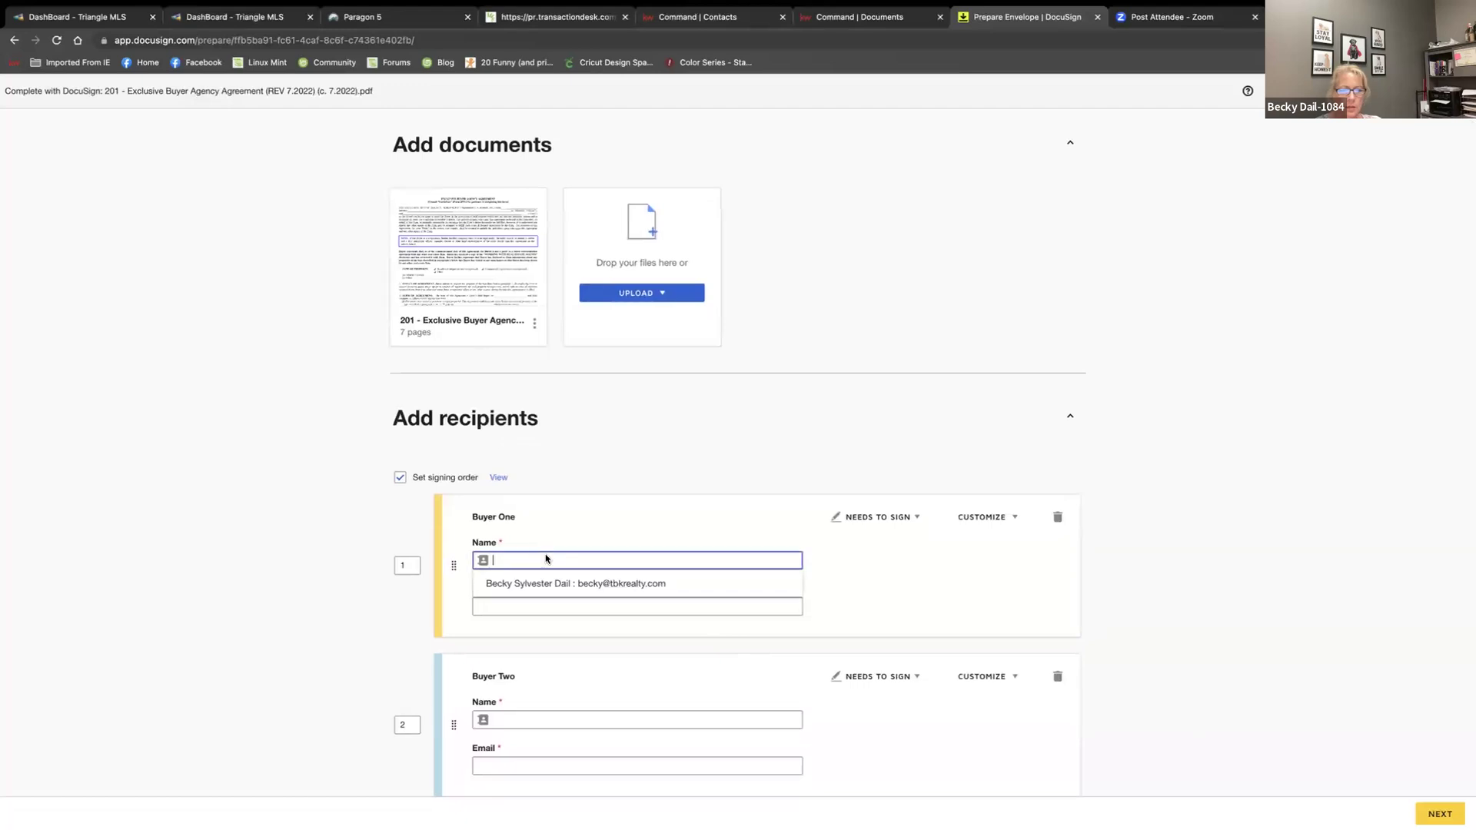
left_click(623, 587)
Delete the Buyer Two, Buyer Agent and Buyer Entity recipients
left_click(1057, 678)
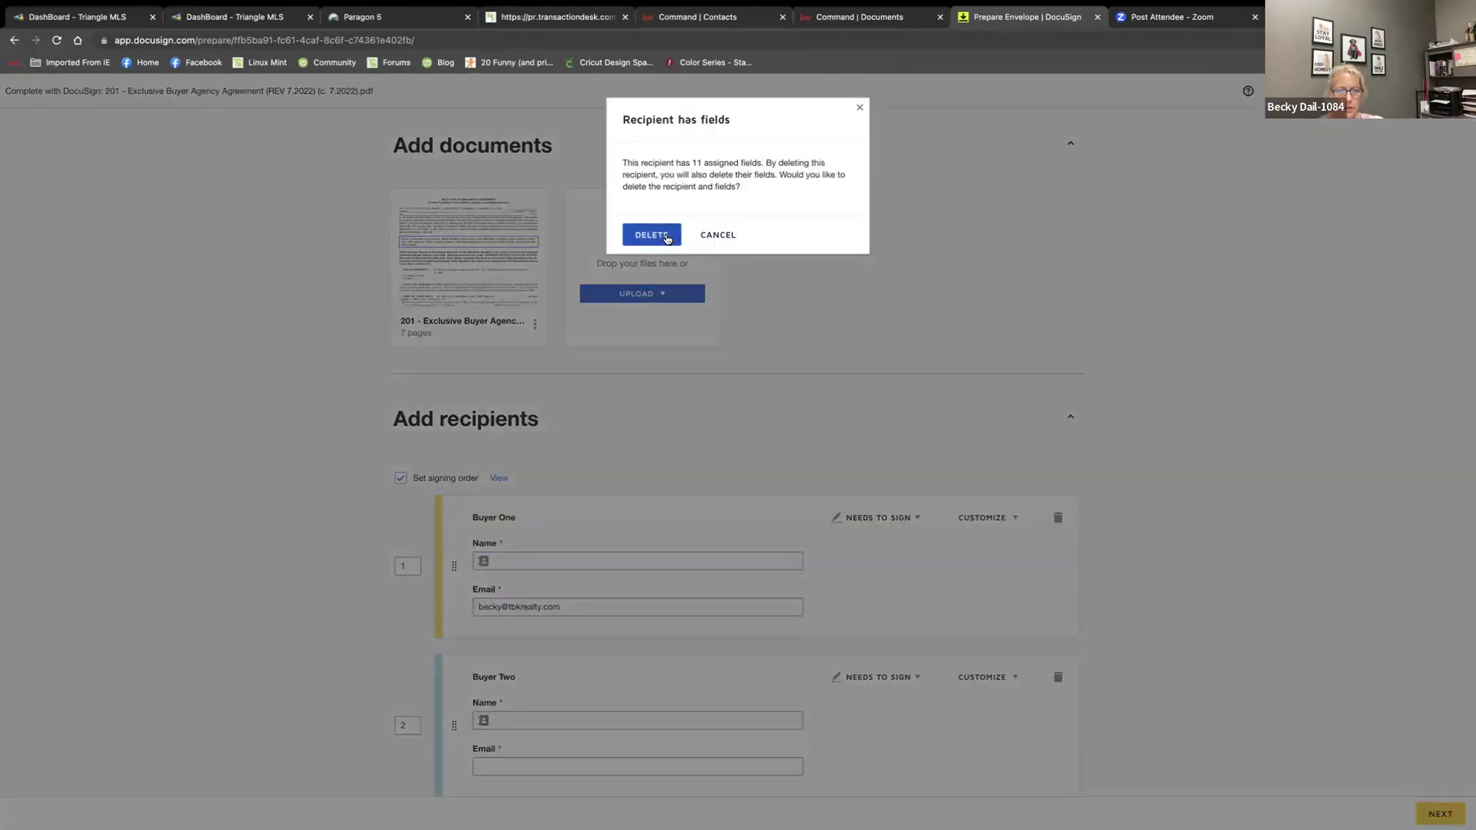
left_click(651, 235)
scroll(1003, 607, "down", 3)
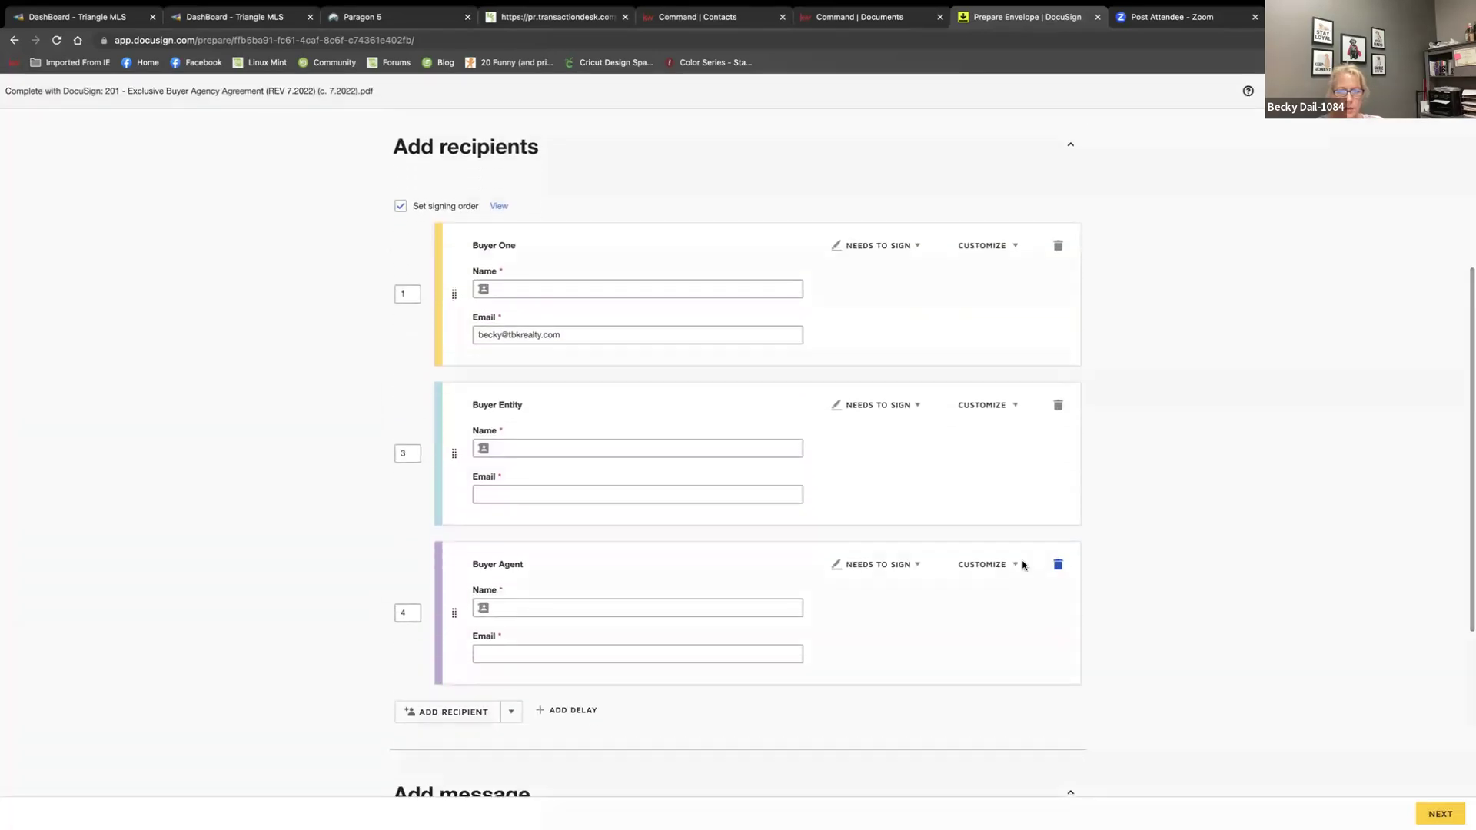
left_click(1059, 563)
left_click(650, 234)
left_click(1057, 405)
left_click(651, 235)
scroll(591, 400, "up", 4)
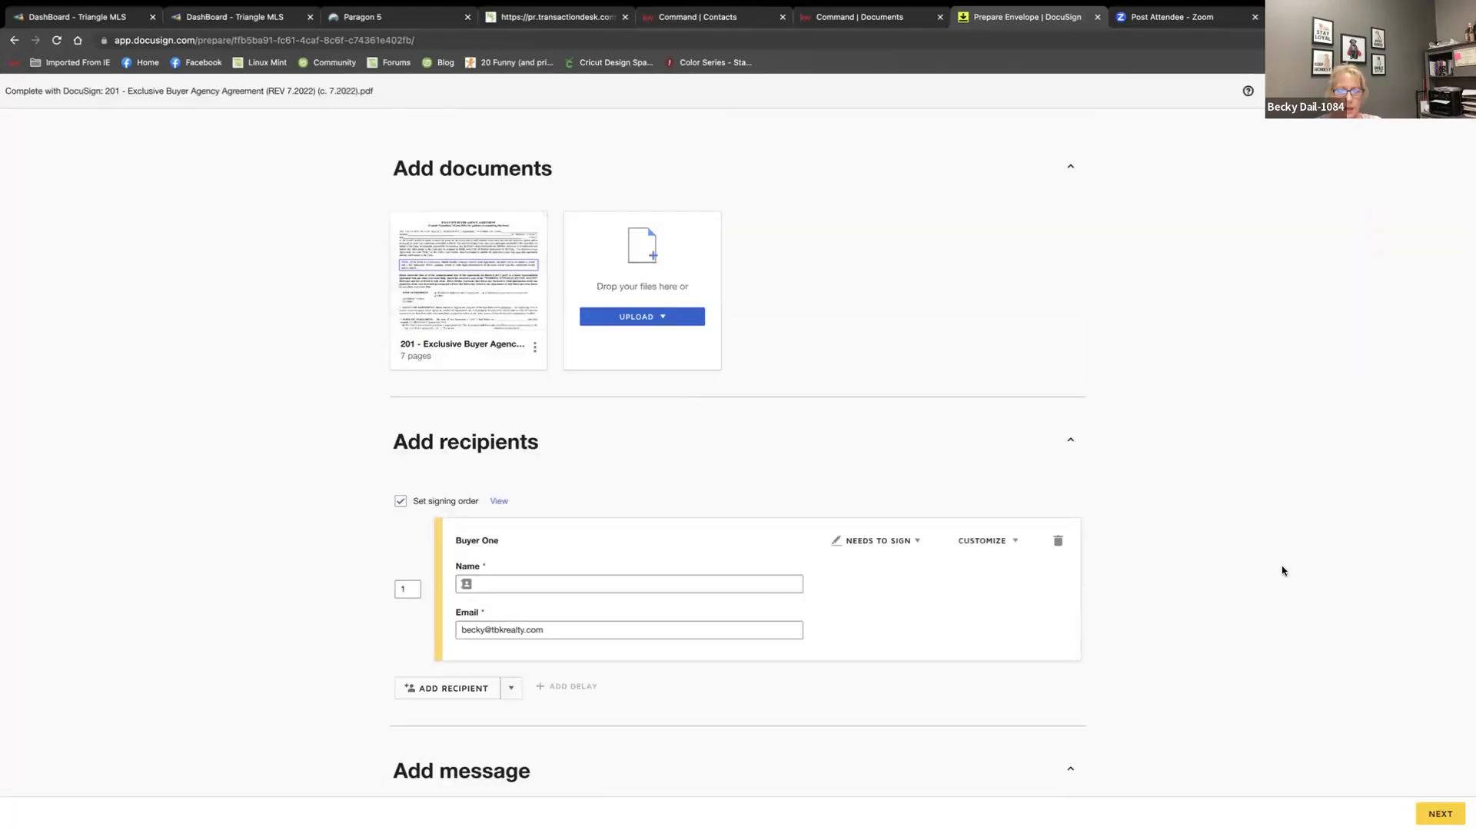
Re-enter the recipient's missing name so the envelope can proceed
left_click(1439, 813)
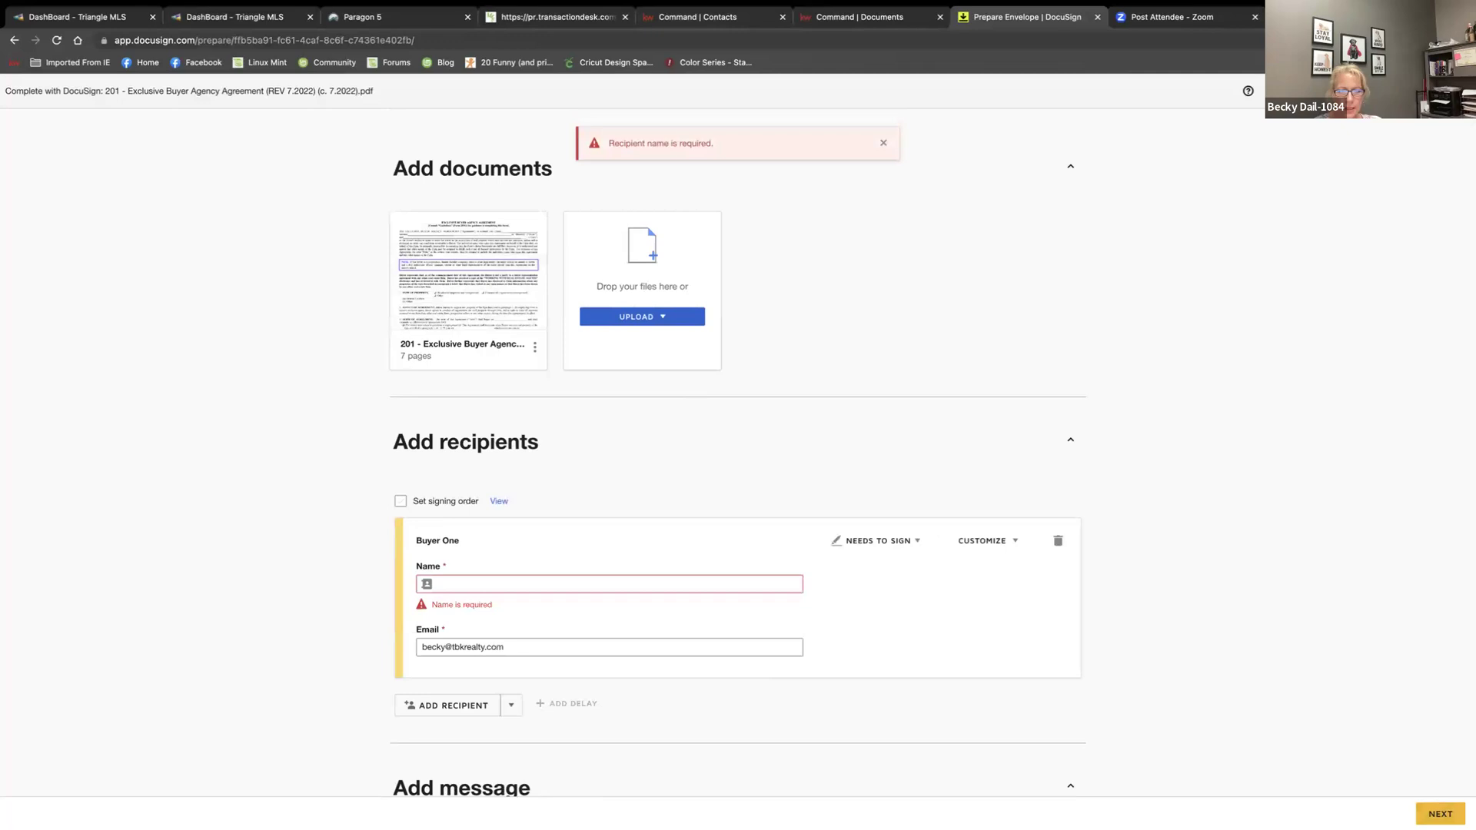
left_click(509, 581)
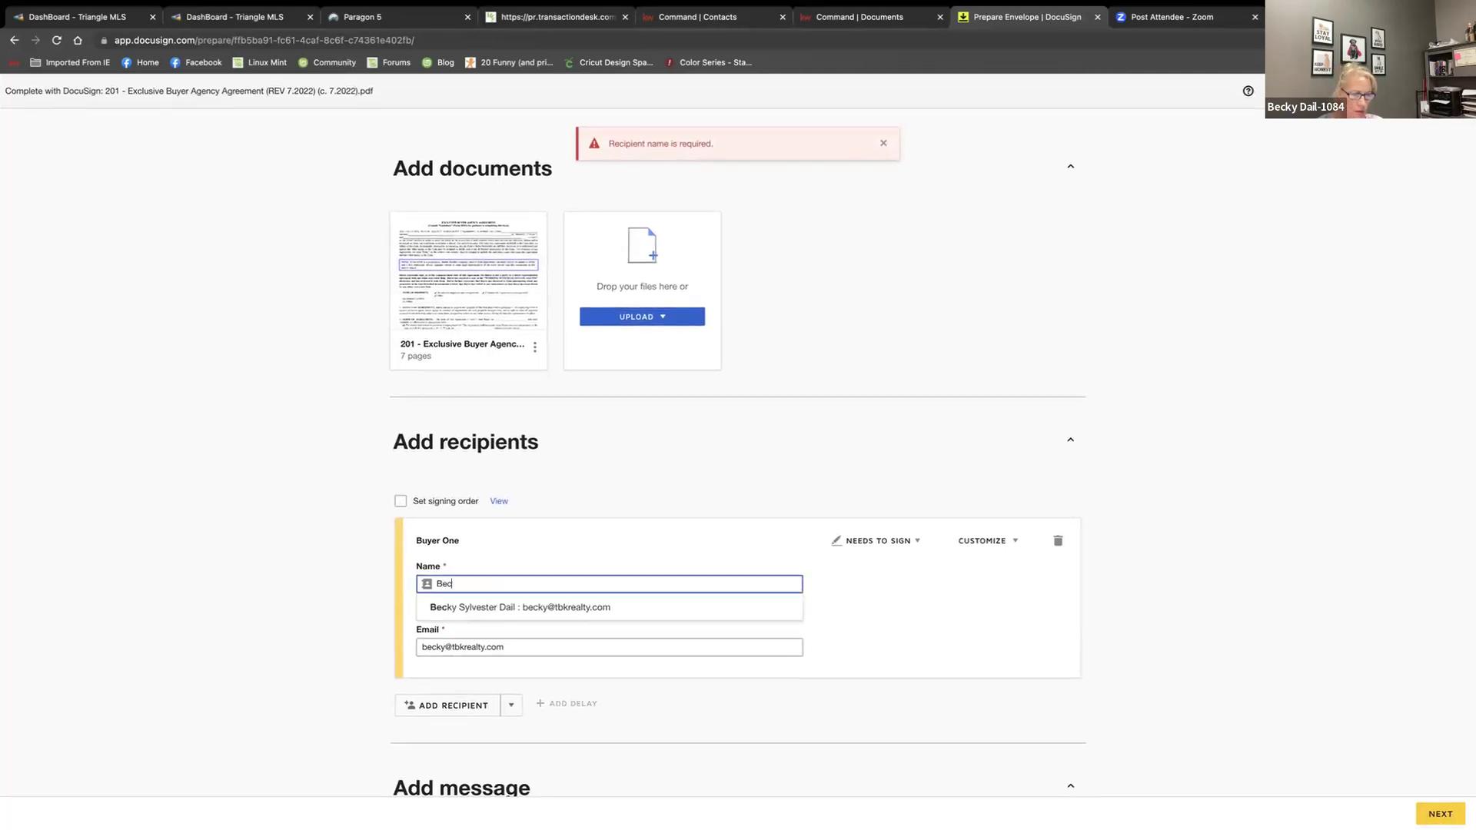
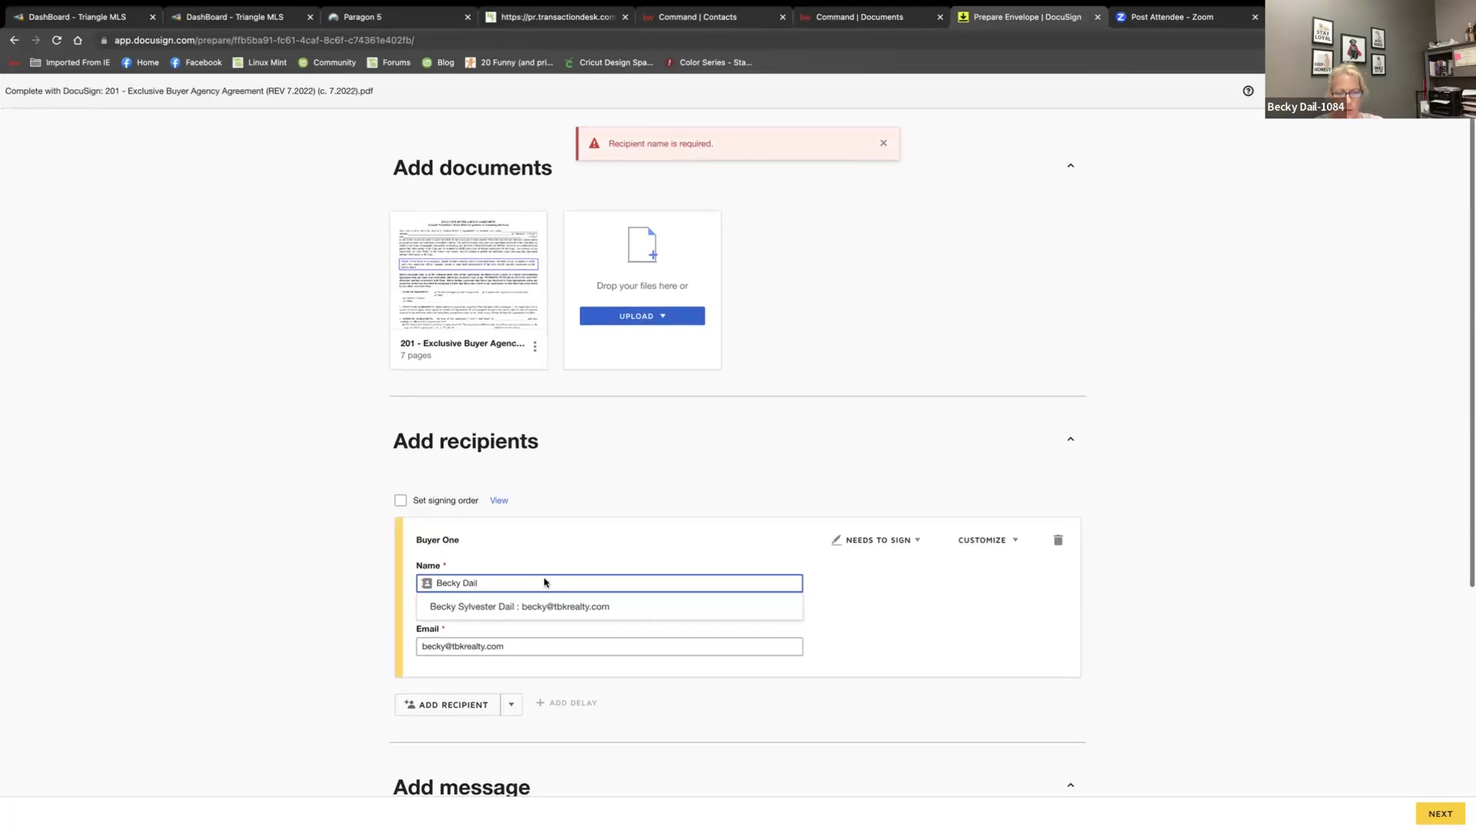
left_click(962, 676)
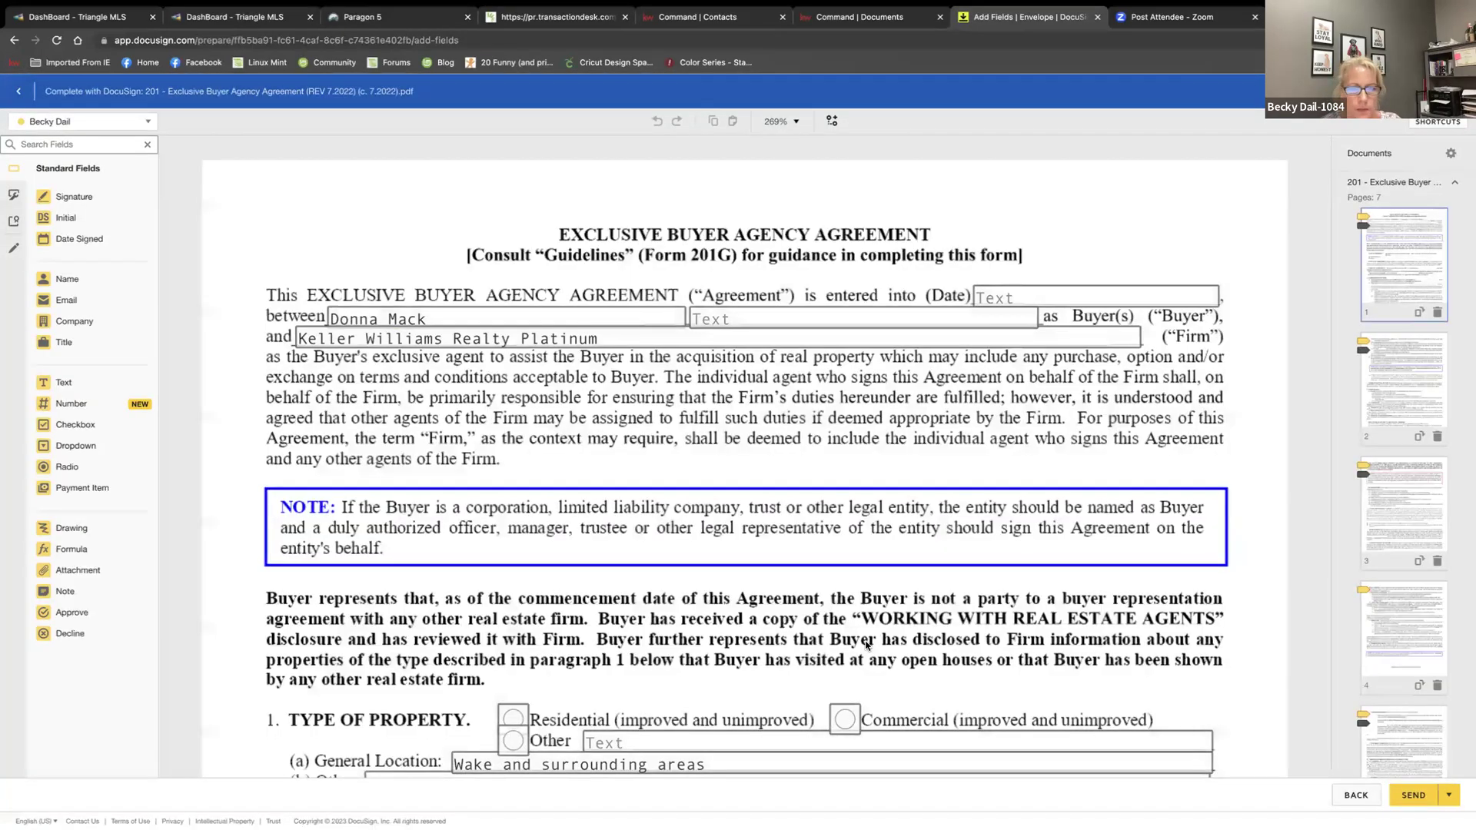
scroll(522, 439, "down", 5)
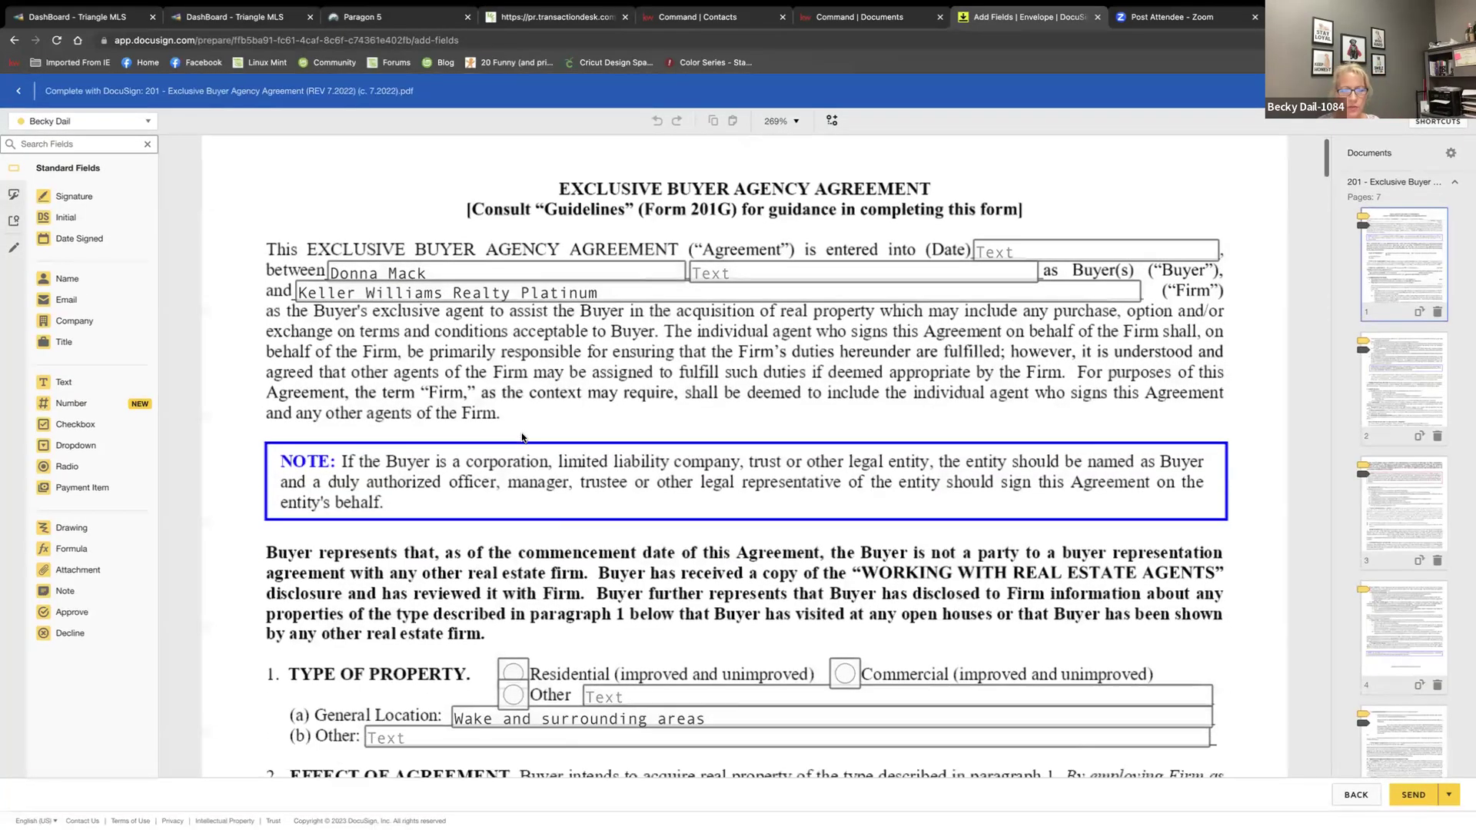
scroll(522, 439, "up", 5)
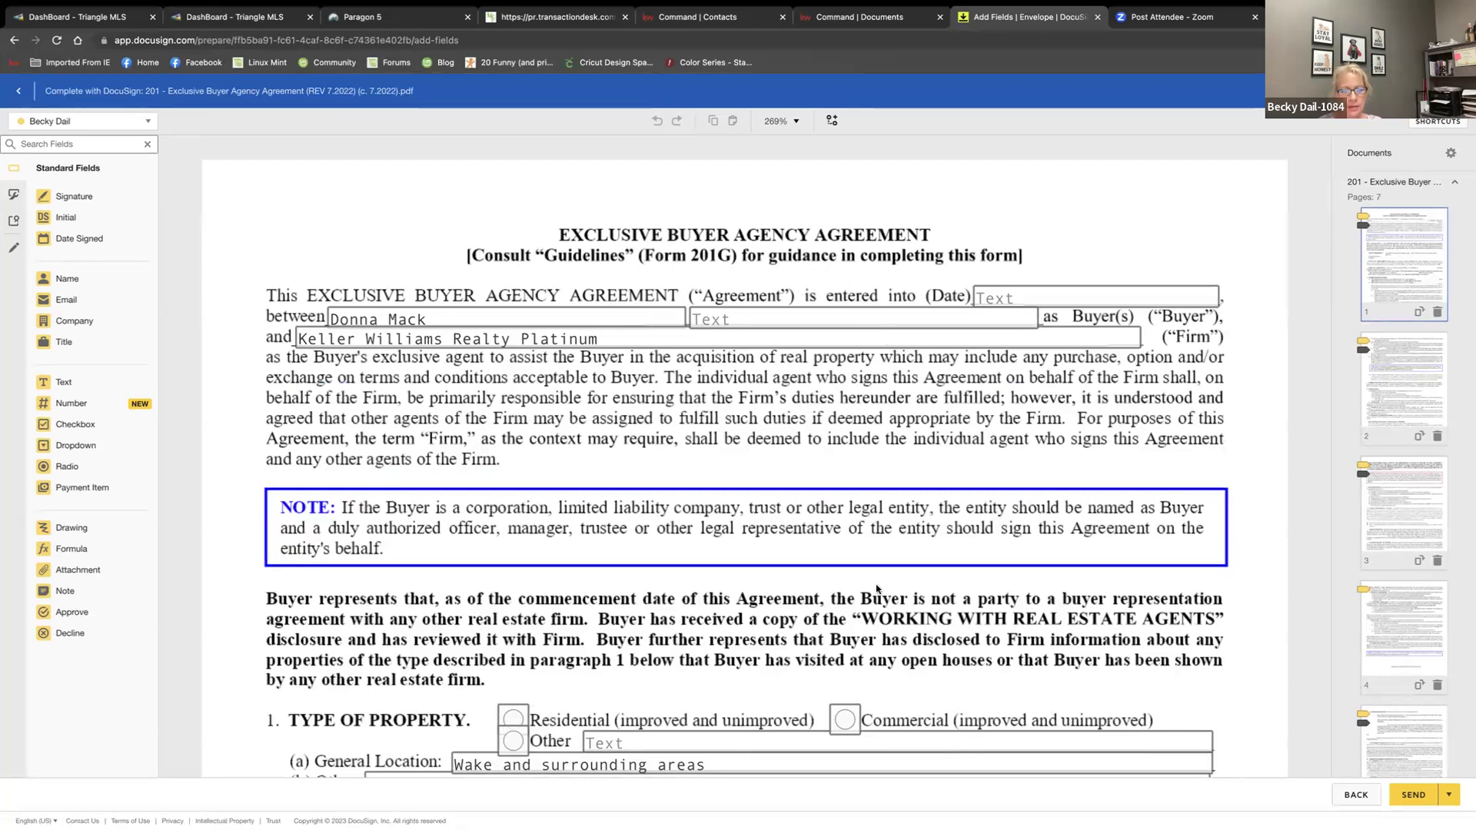
scroll(876, 588, "down", 3)
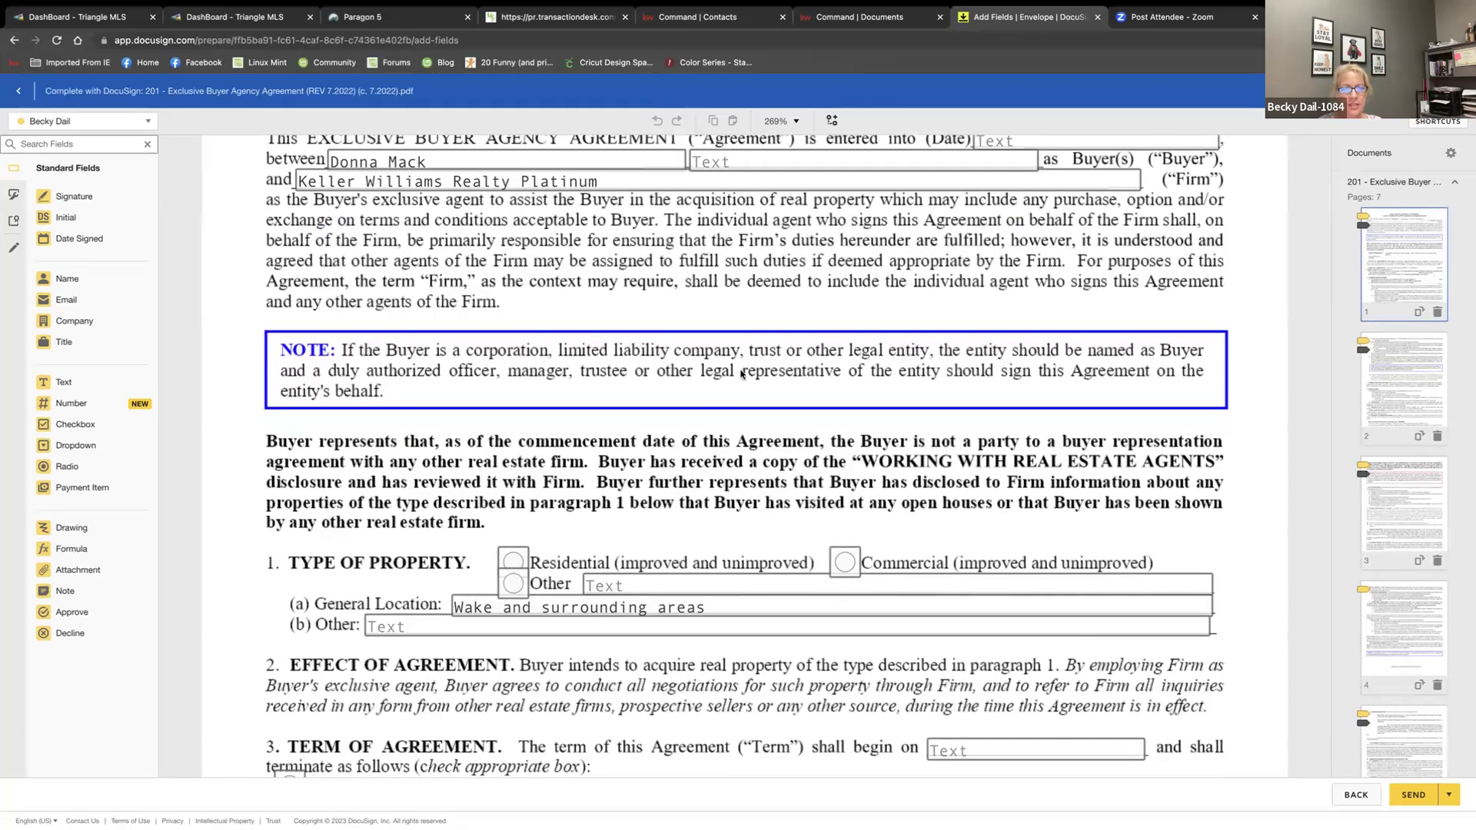
scroll(865, 314, "up", 3)
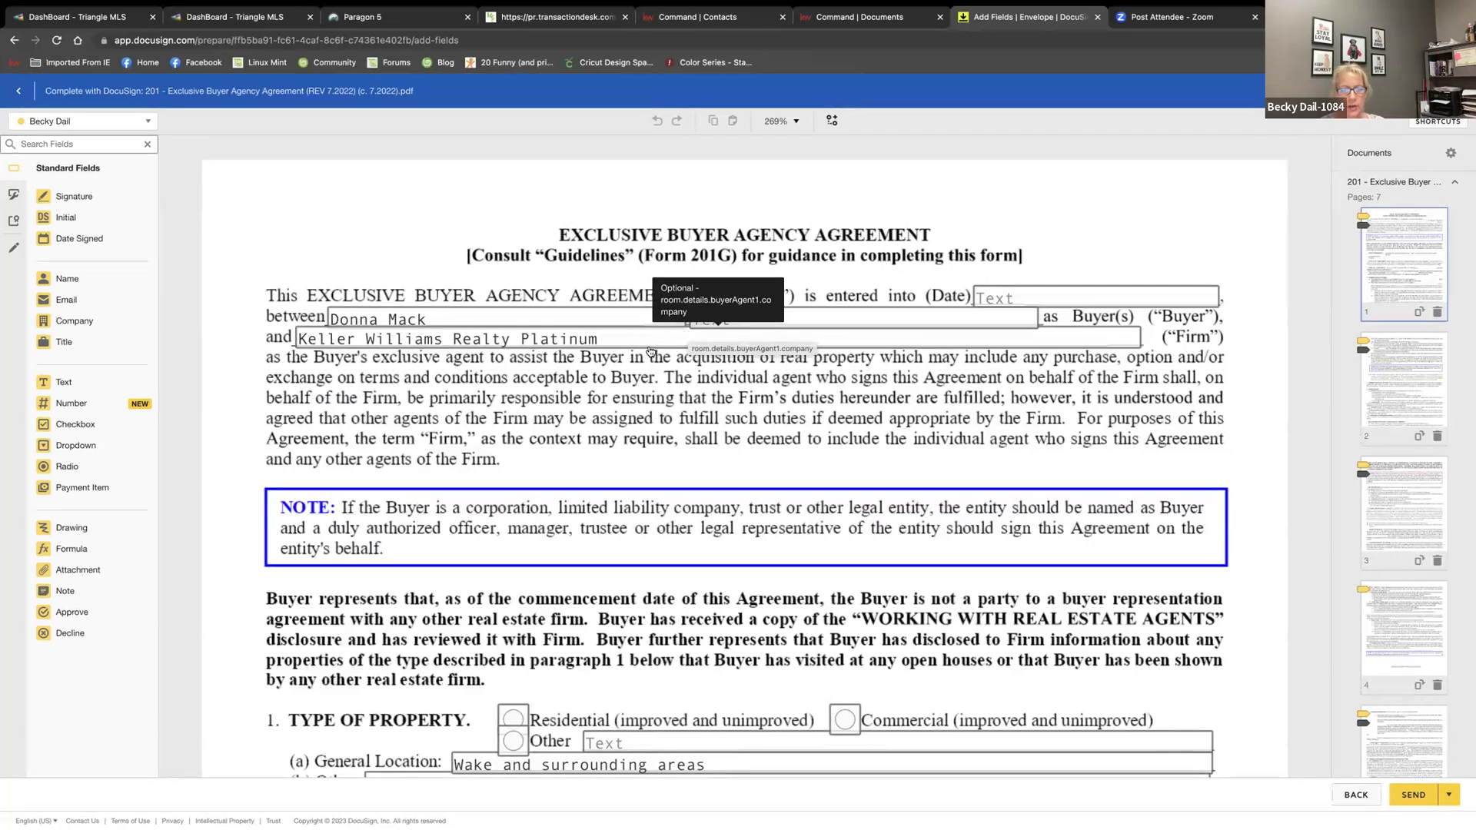
scroll(651, 578, "down", 3)
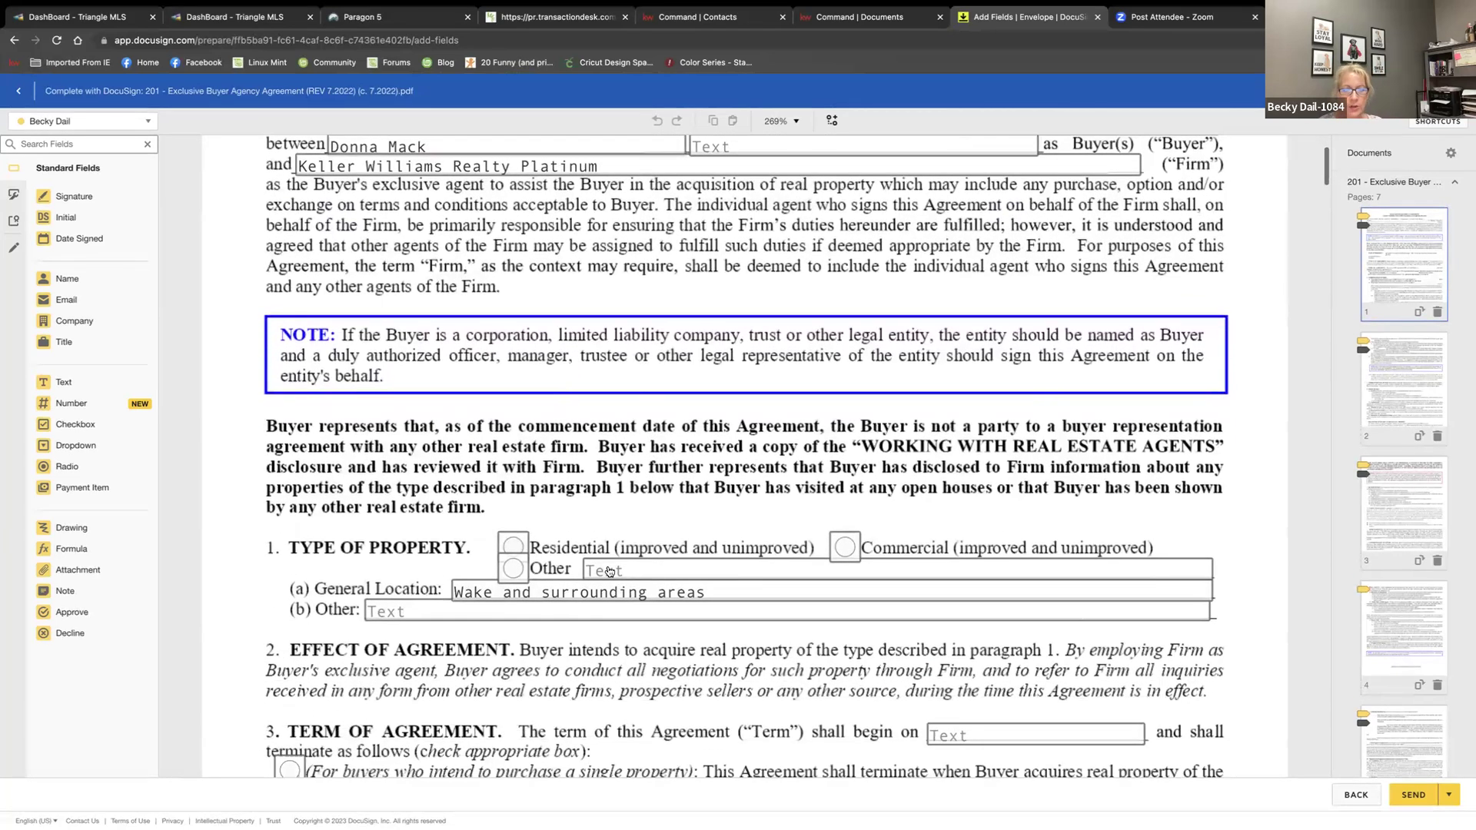
Type test text into the Other property type field
left_click(512, 548)
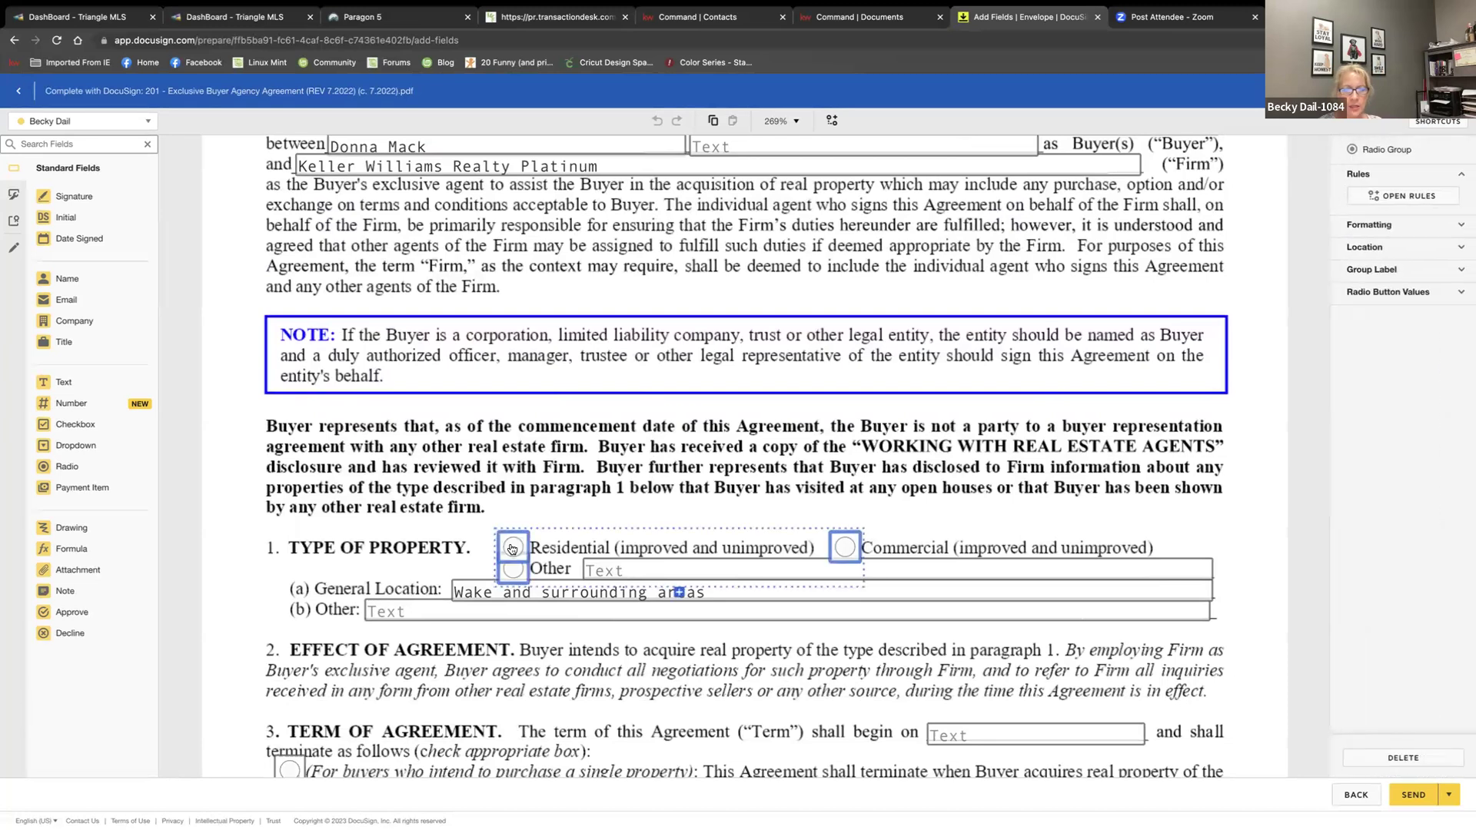
left_click(650, 571)
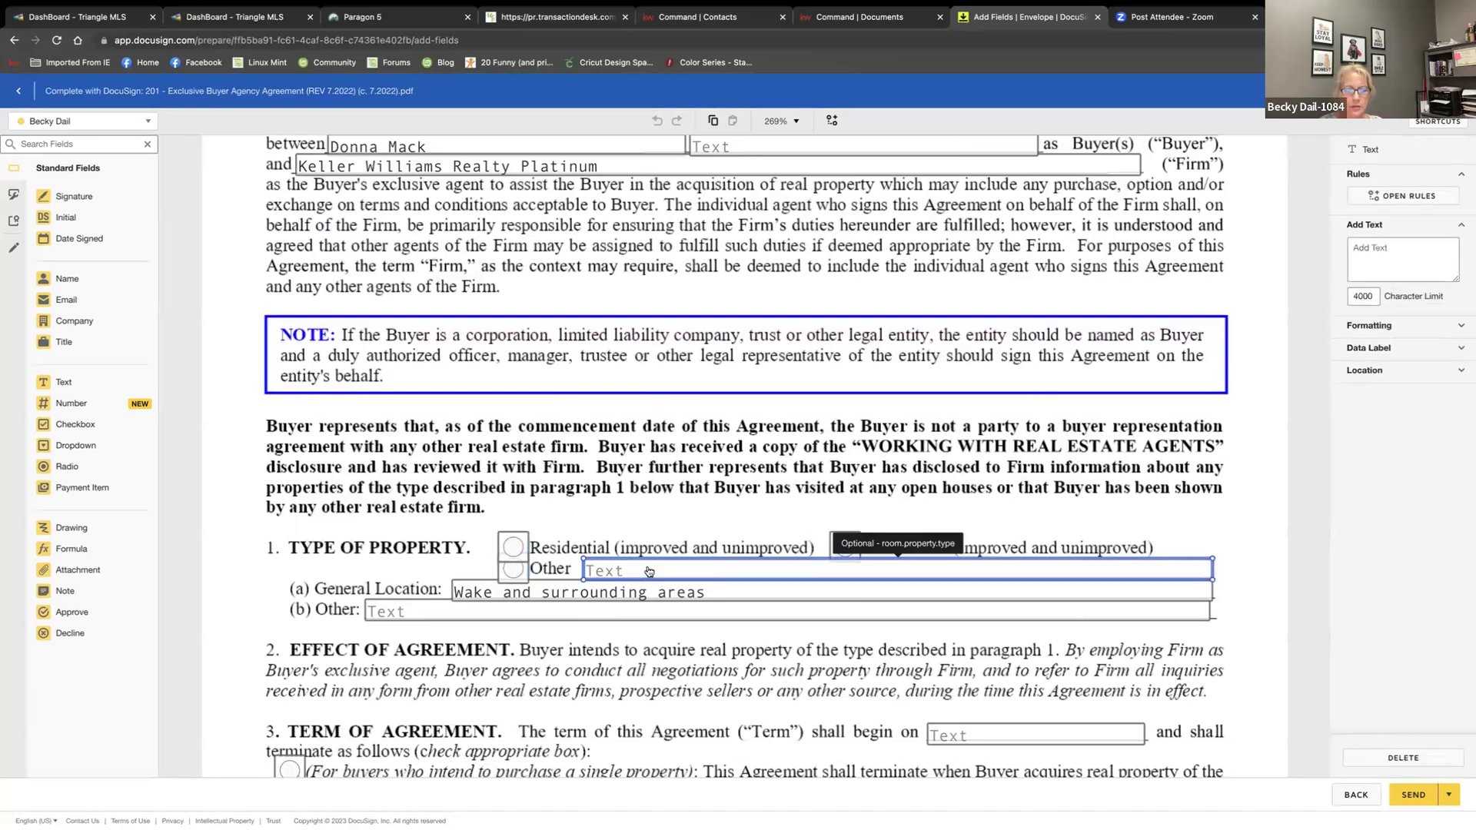
type("ghyjhjljl")
scroll(607, 615, "down", 2)
scroll(606, 614, "down", 2)
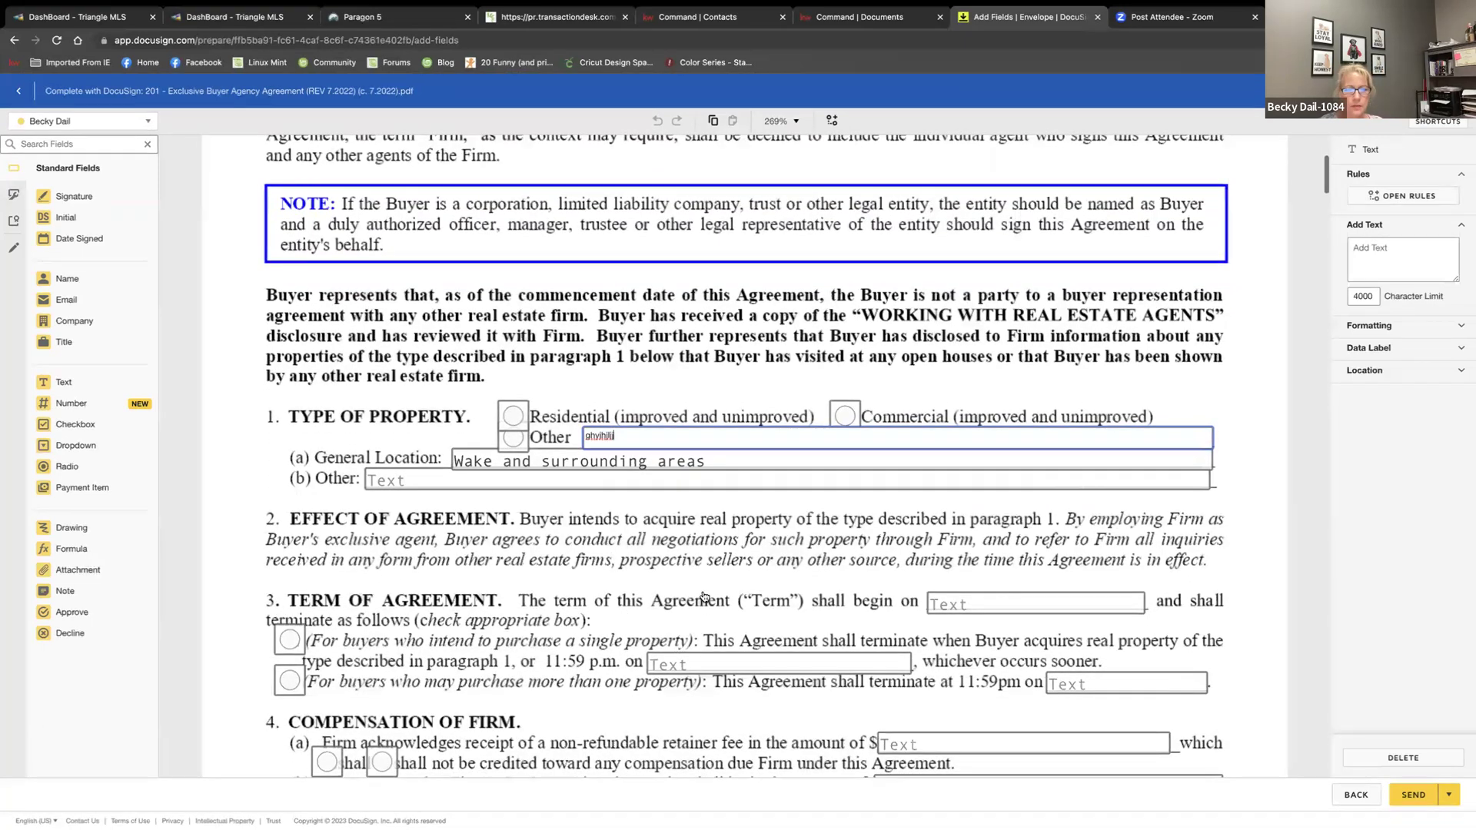
scroll(703, 600, "down", 2)
Fill the termination-date and 4(b) fee fields with test text and scroll through the form
left_click(703, 591)
type("gdrgdhfgjnft")
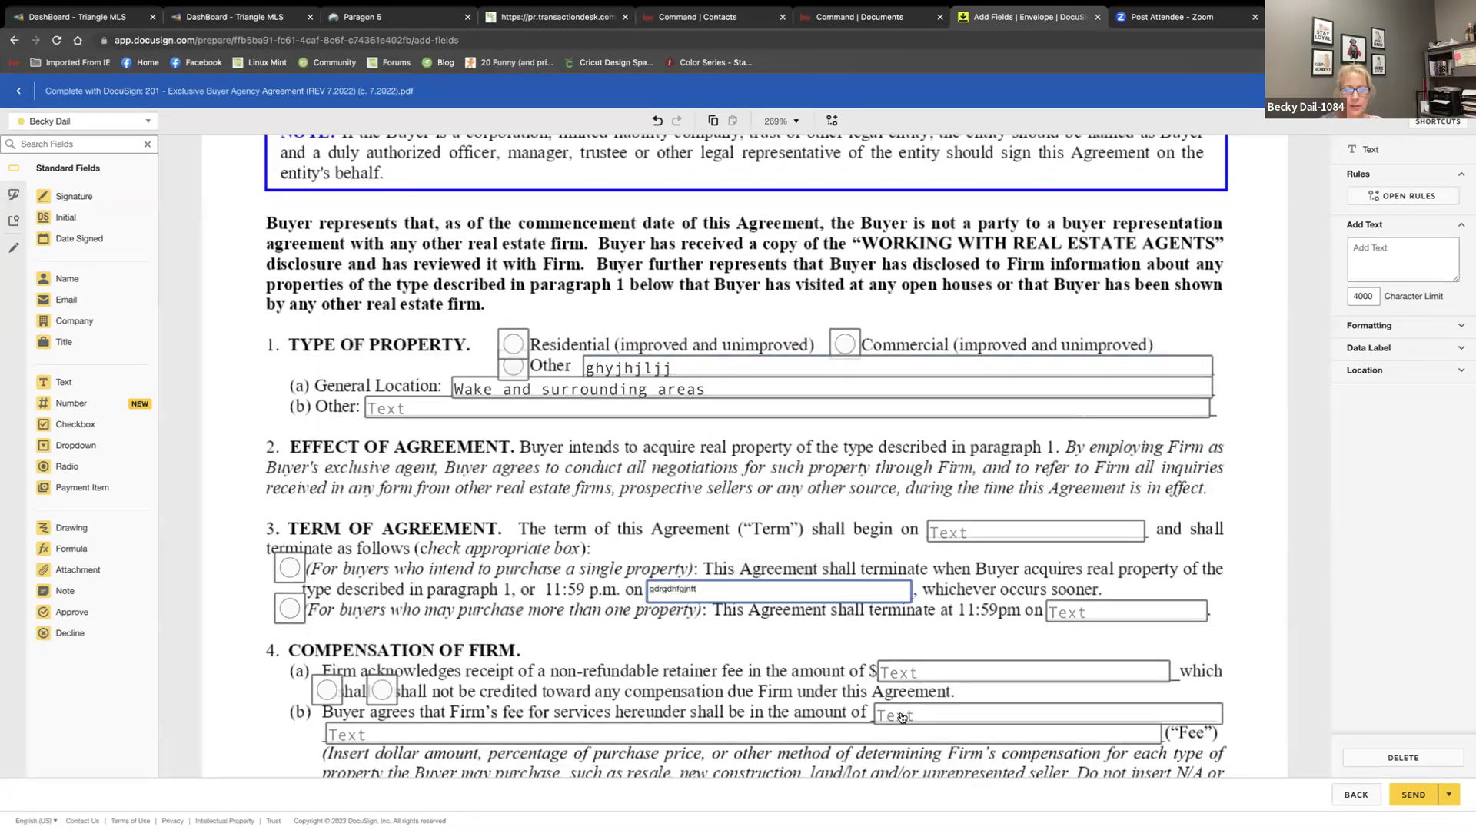
left_click(901, 717)
type("dzdfhghnghm")
scroll(808, 658, "down", 1)
scroll(809, 658, "down", 12)
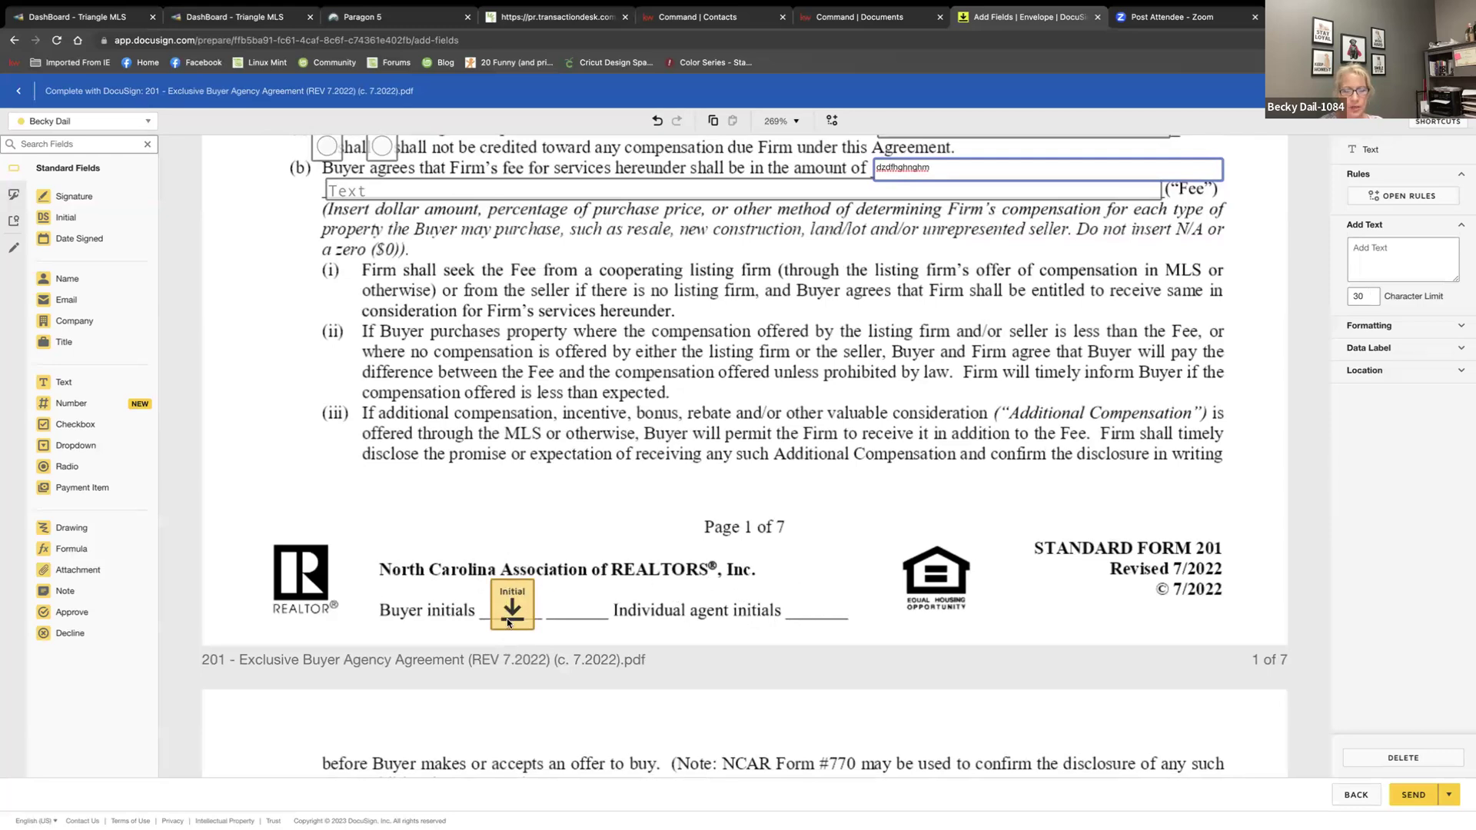
scroll(527, 621, "down", 2)
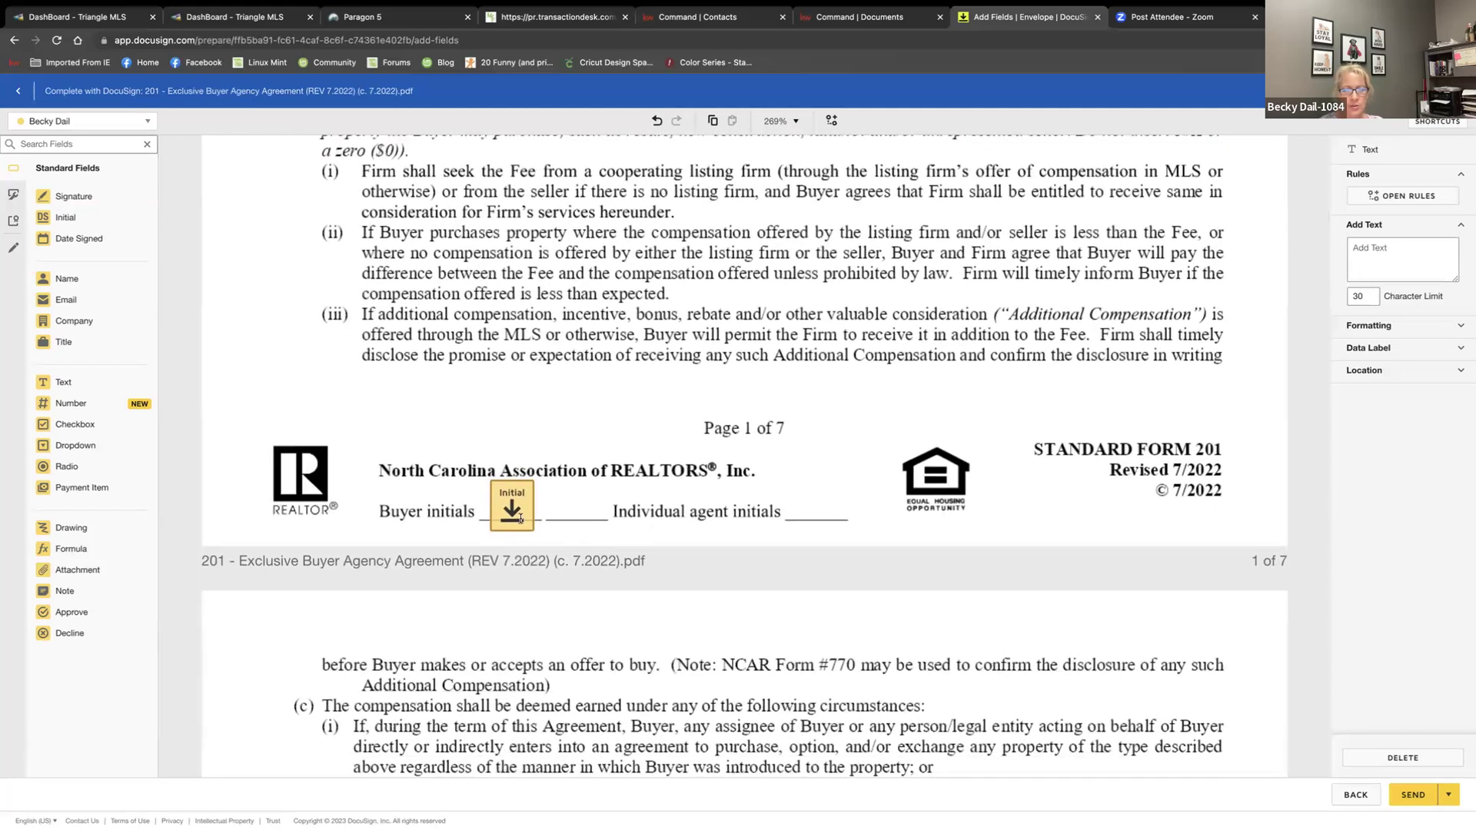
scroll(809, 723, "down", 10)
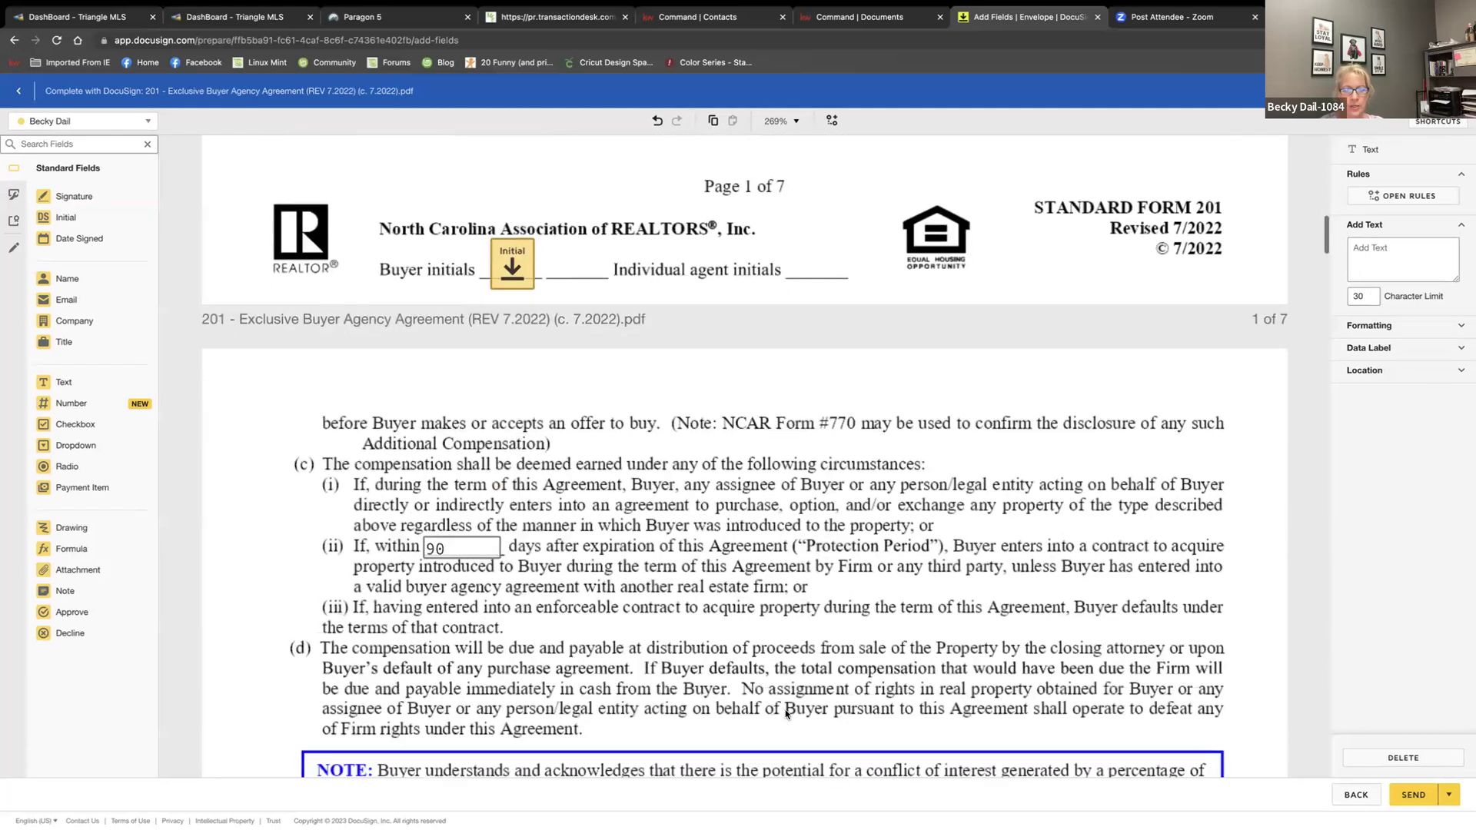
scroll(785, 714, "down", 18)
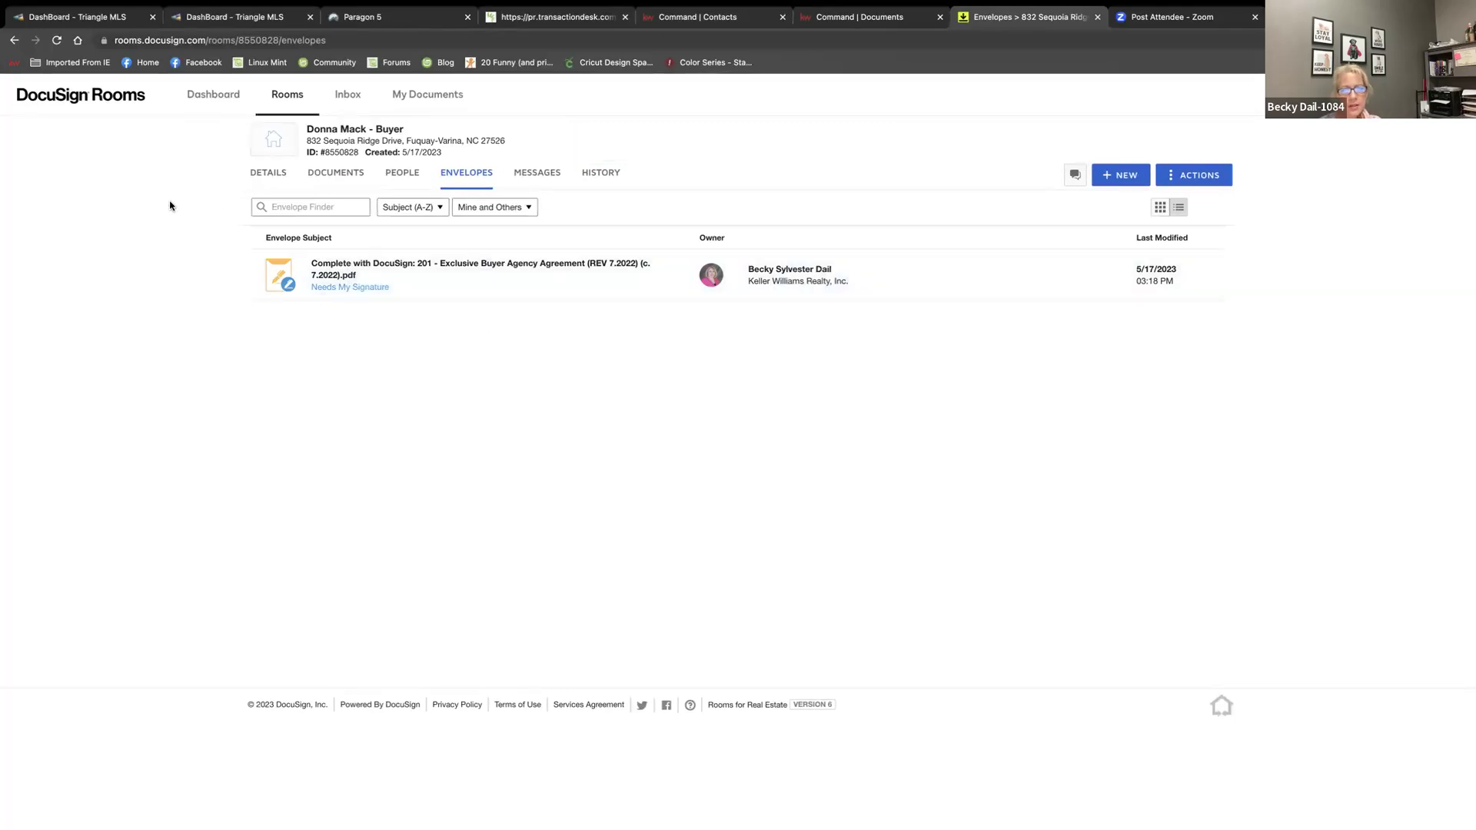
Review the room's Details tab: Buy Side, the Wake County location and a 0 contract amount
left_click(261, 175)
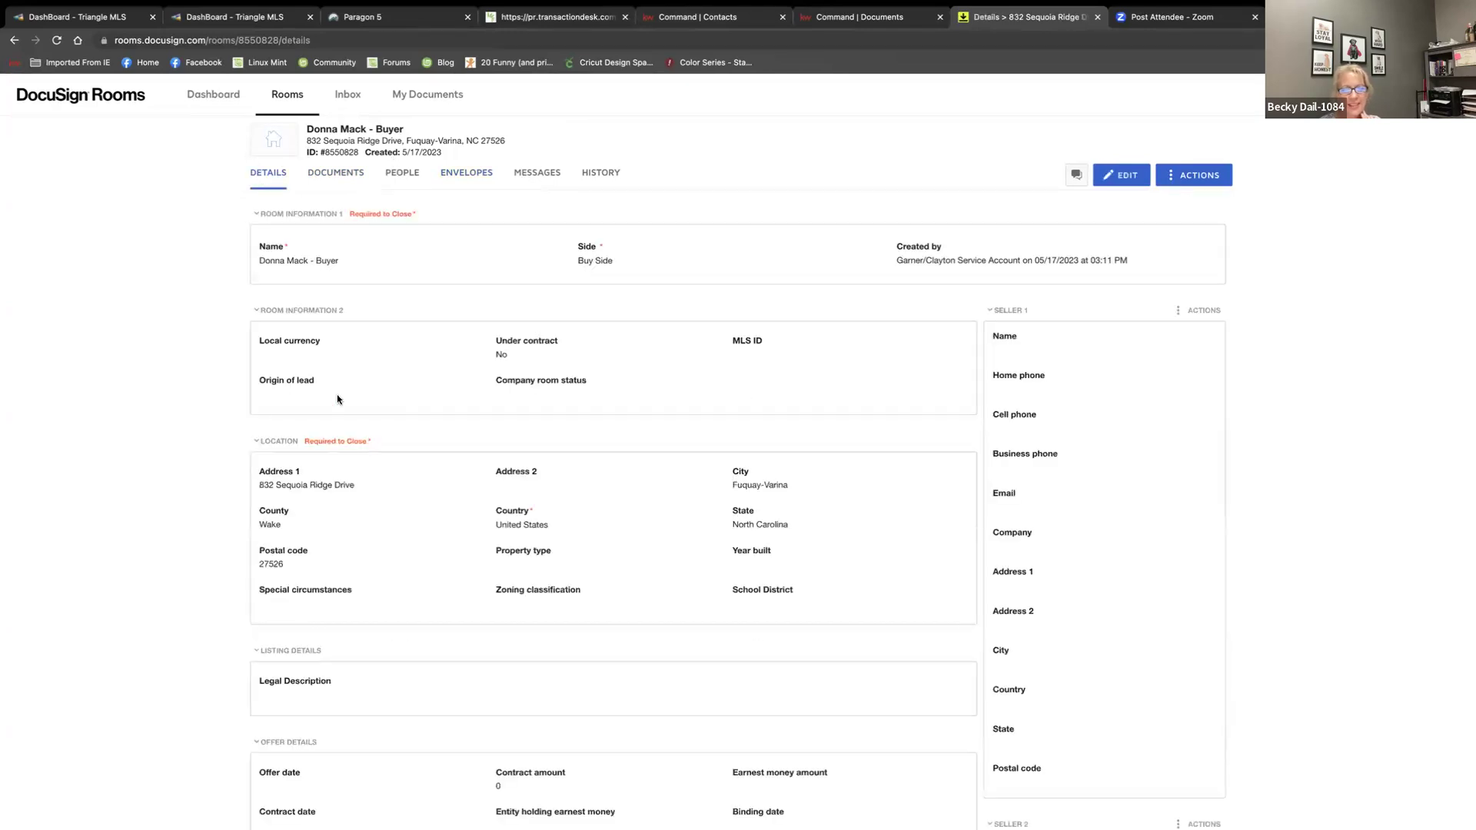
scroll(375, 431, "down", 5)
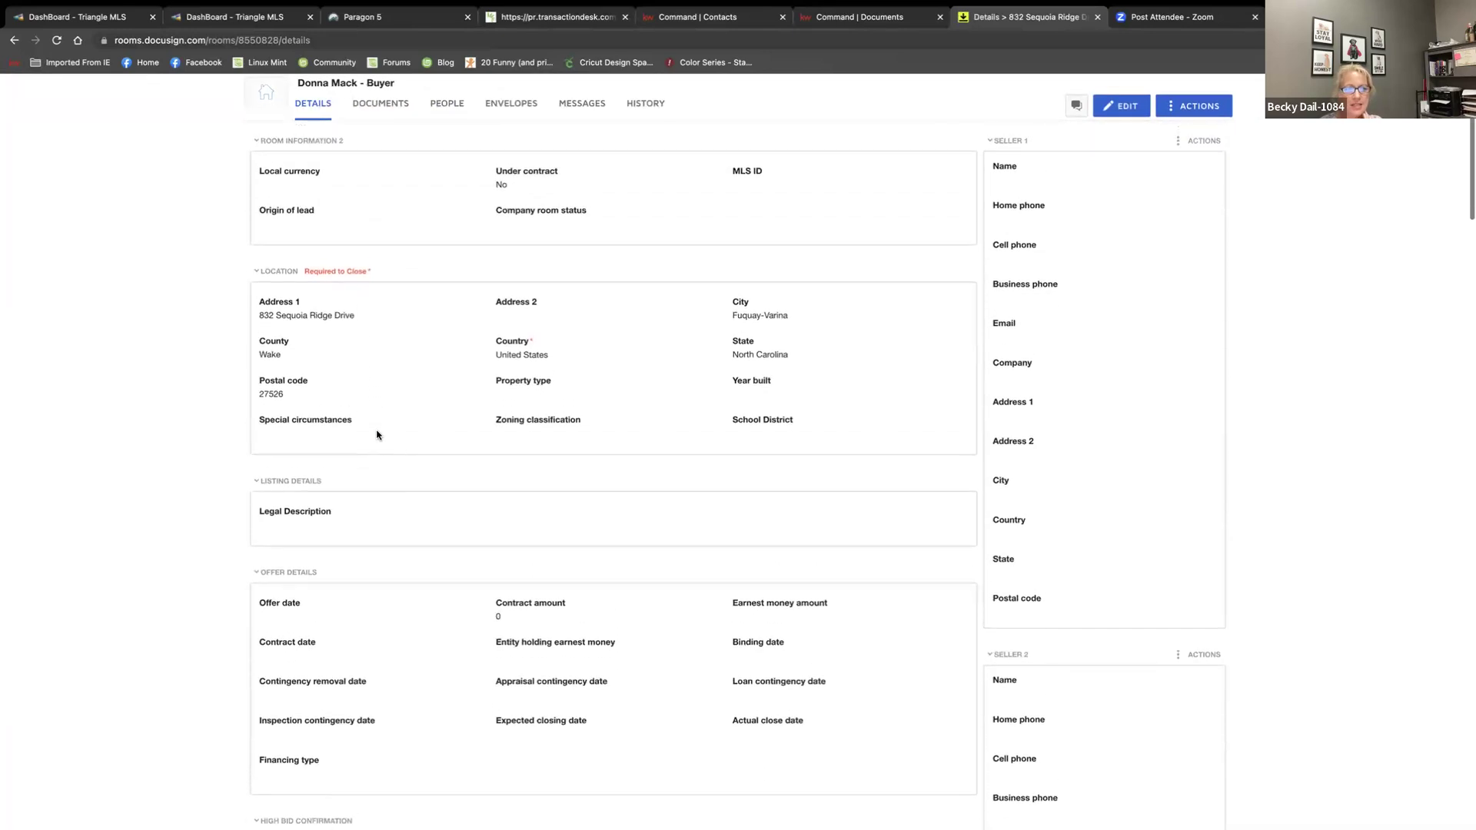
scroll(307, 211, "up", 5)
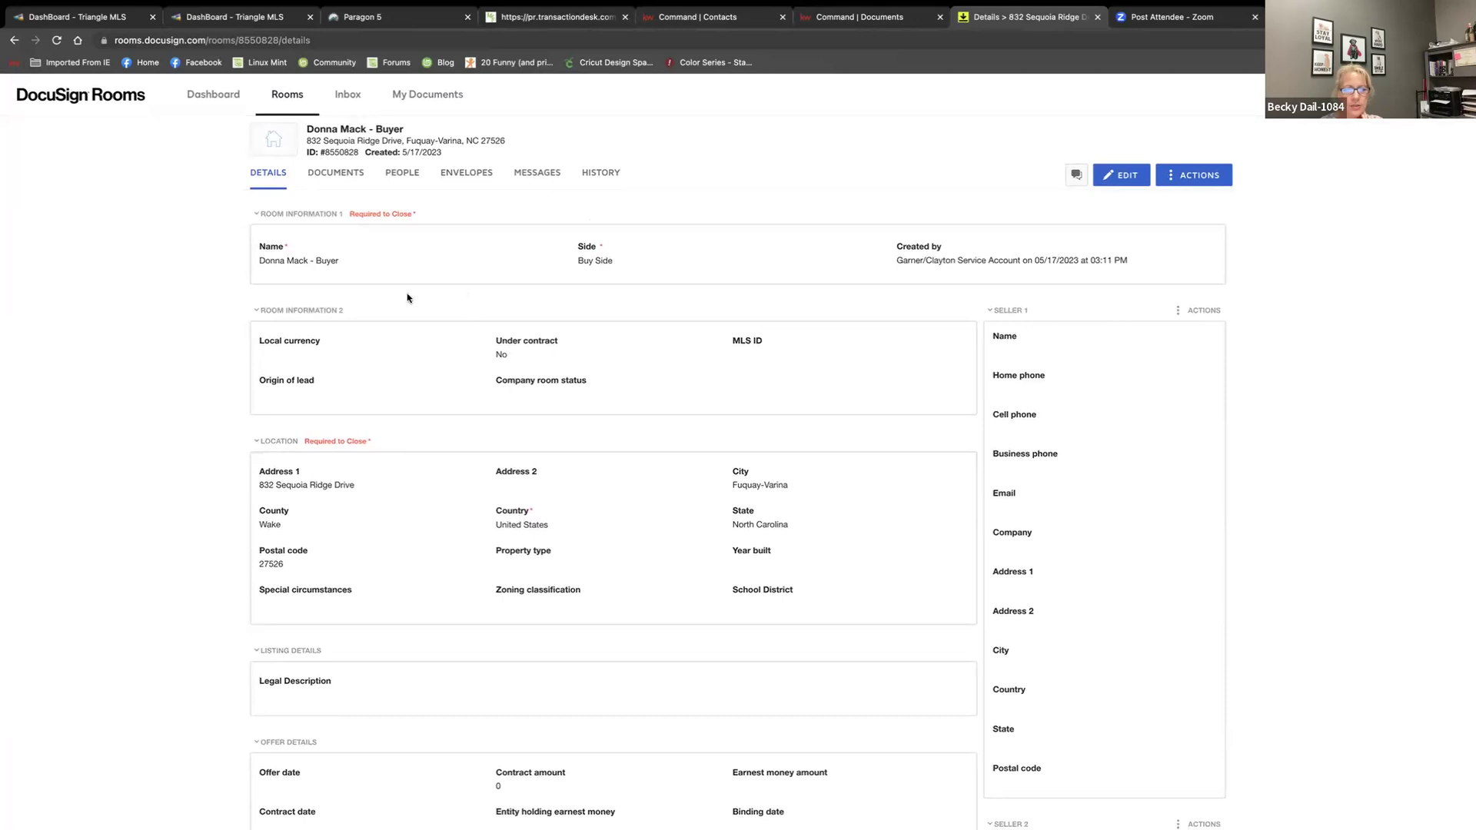
scroll(406, 311, "down", 5)
scroll(517, 365, "up", 5)
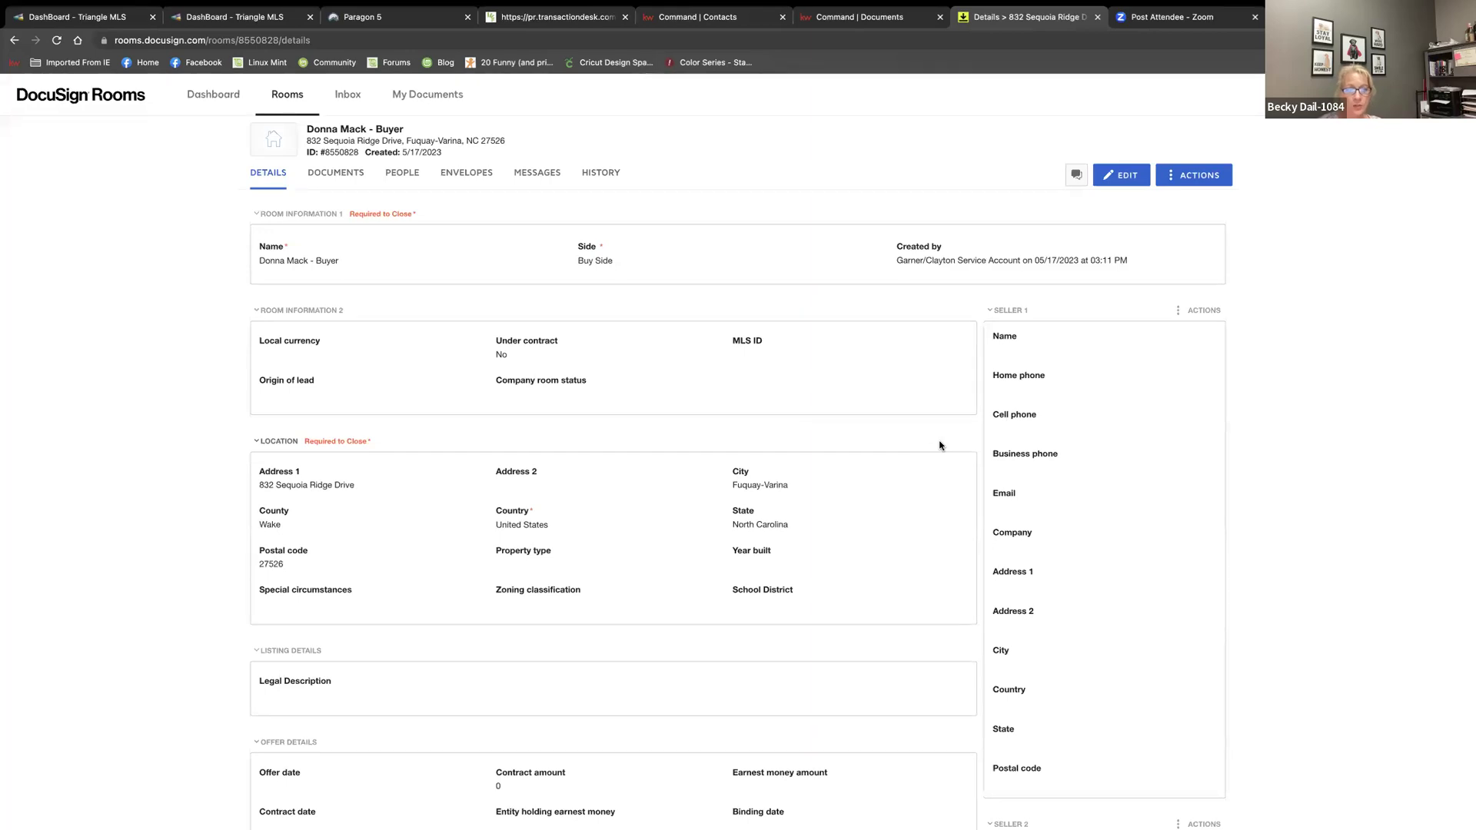
scroll(569, 672, "down", 5)
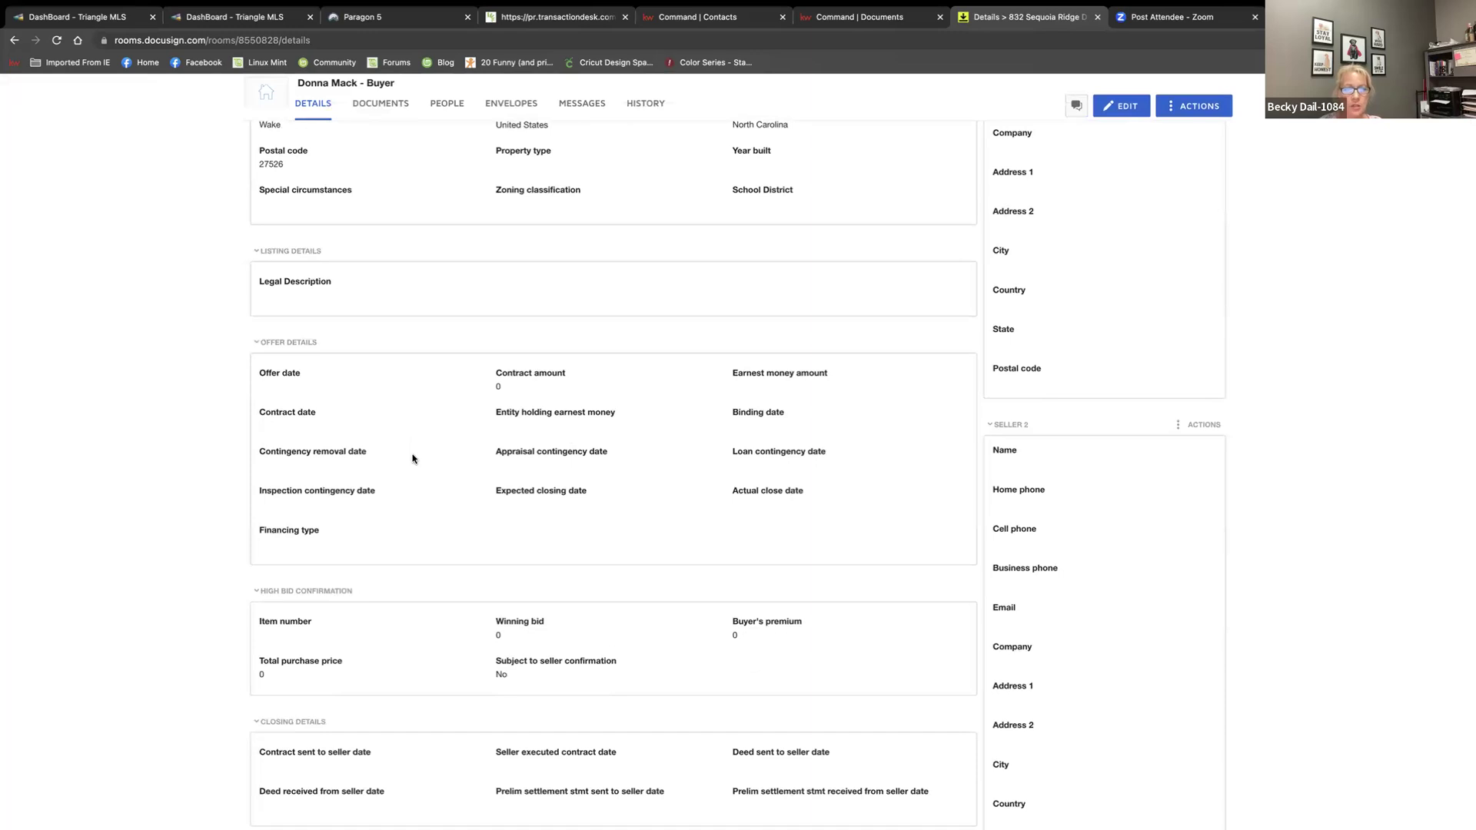
scroll(464, 484, "up", 4)
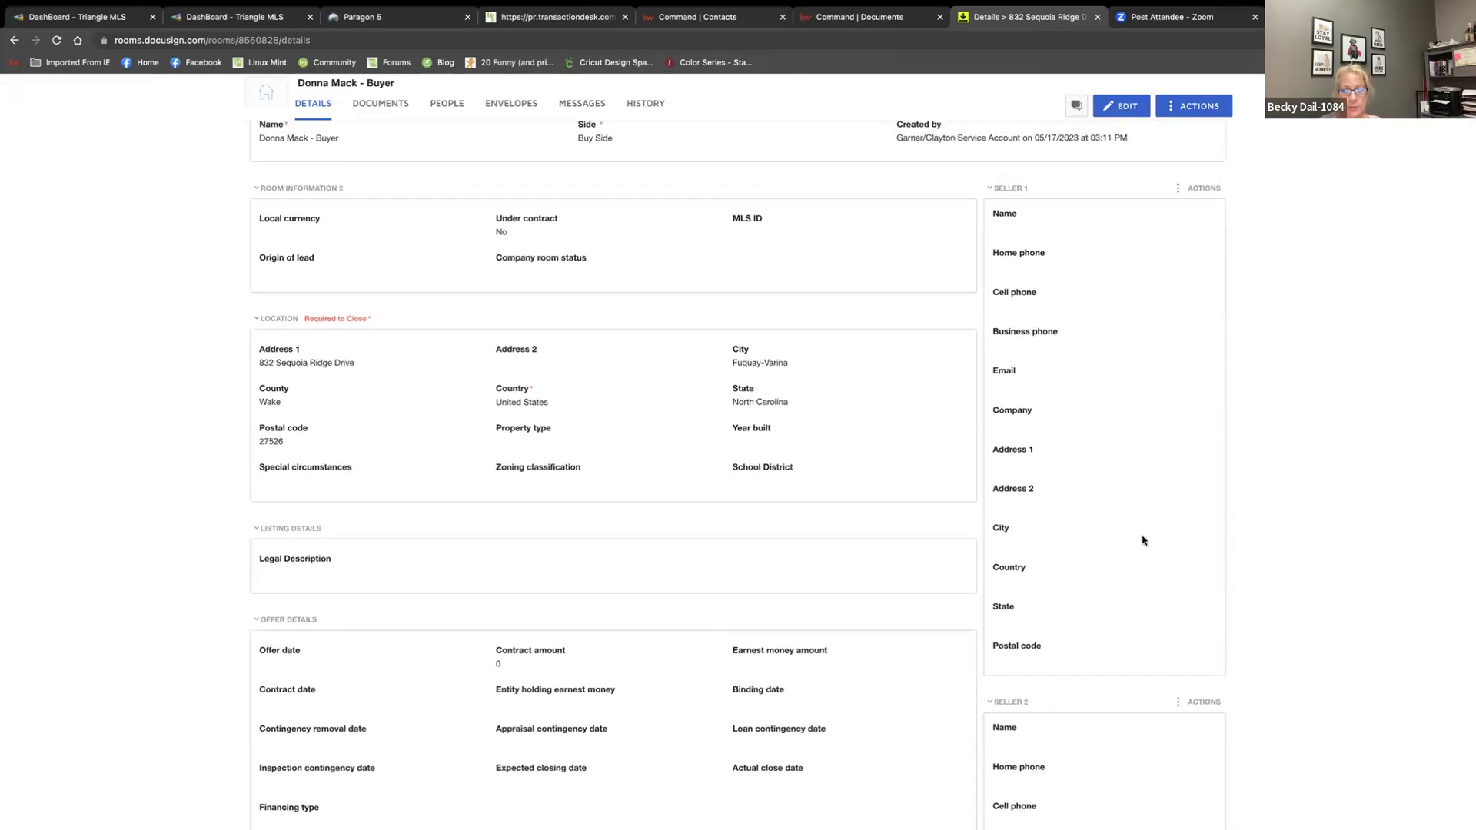
scroll(1076, 504, "down", 3)
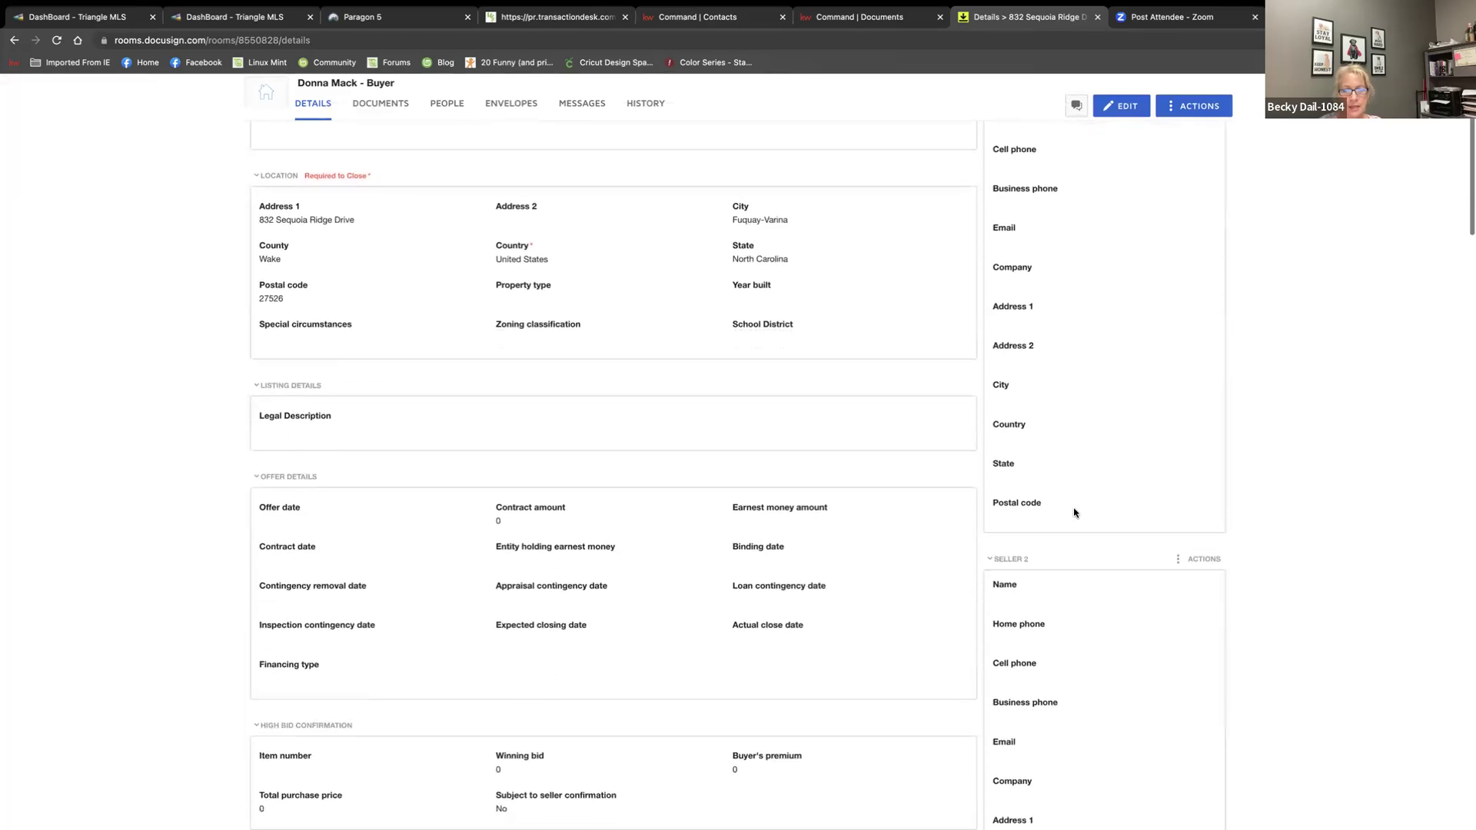
scroll(1074, 512, "down", 3)
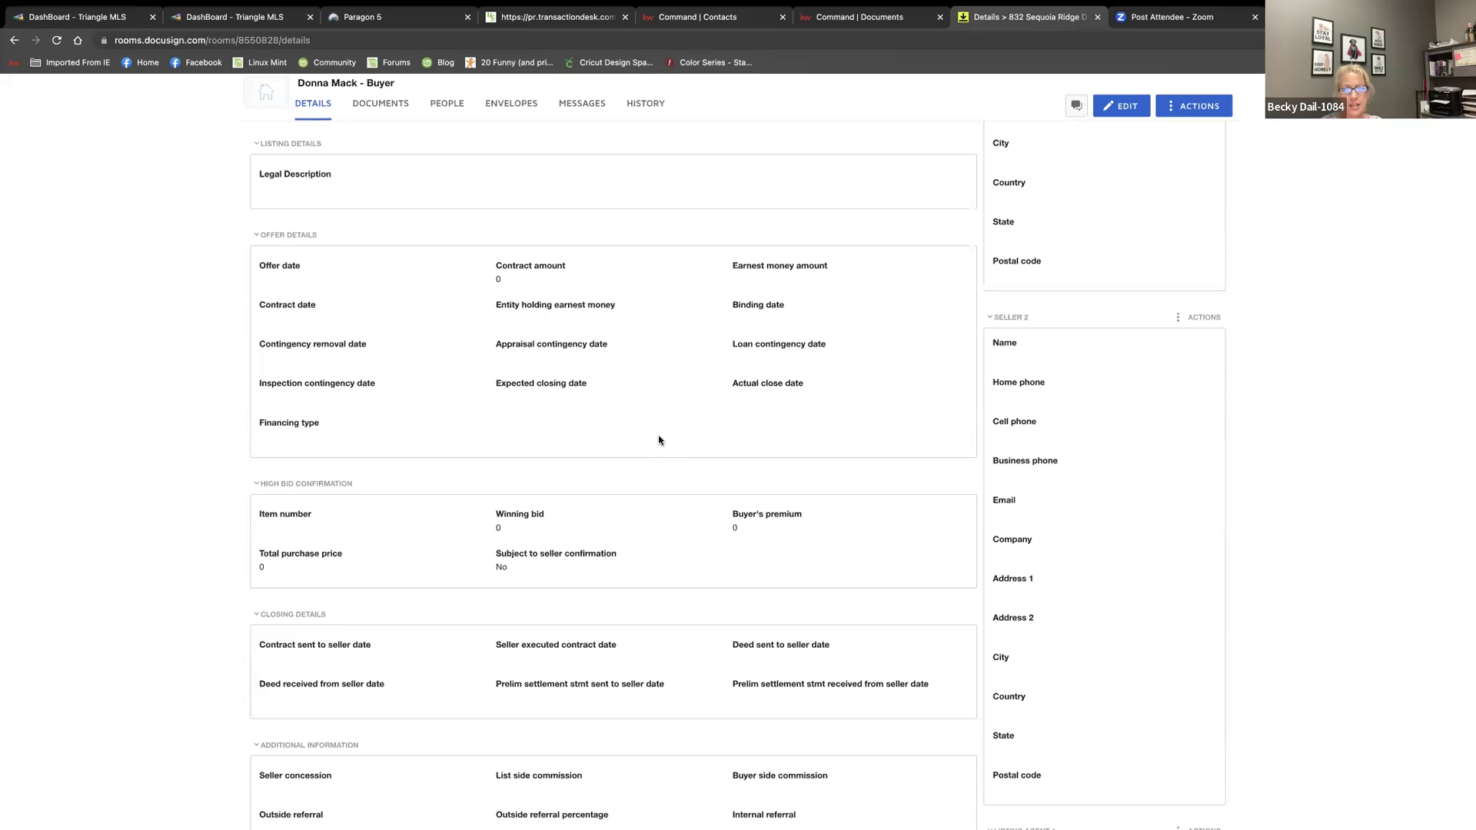
scroll(777, 284, "up", 10)
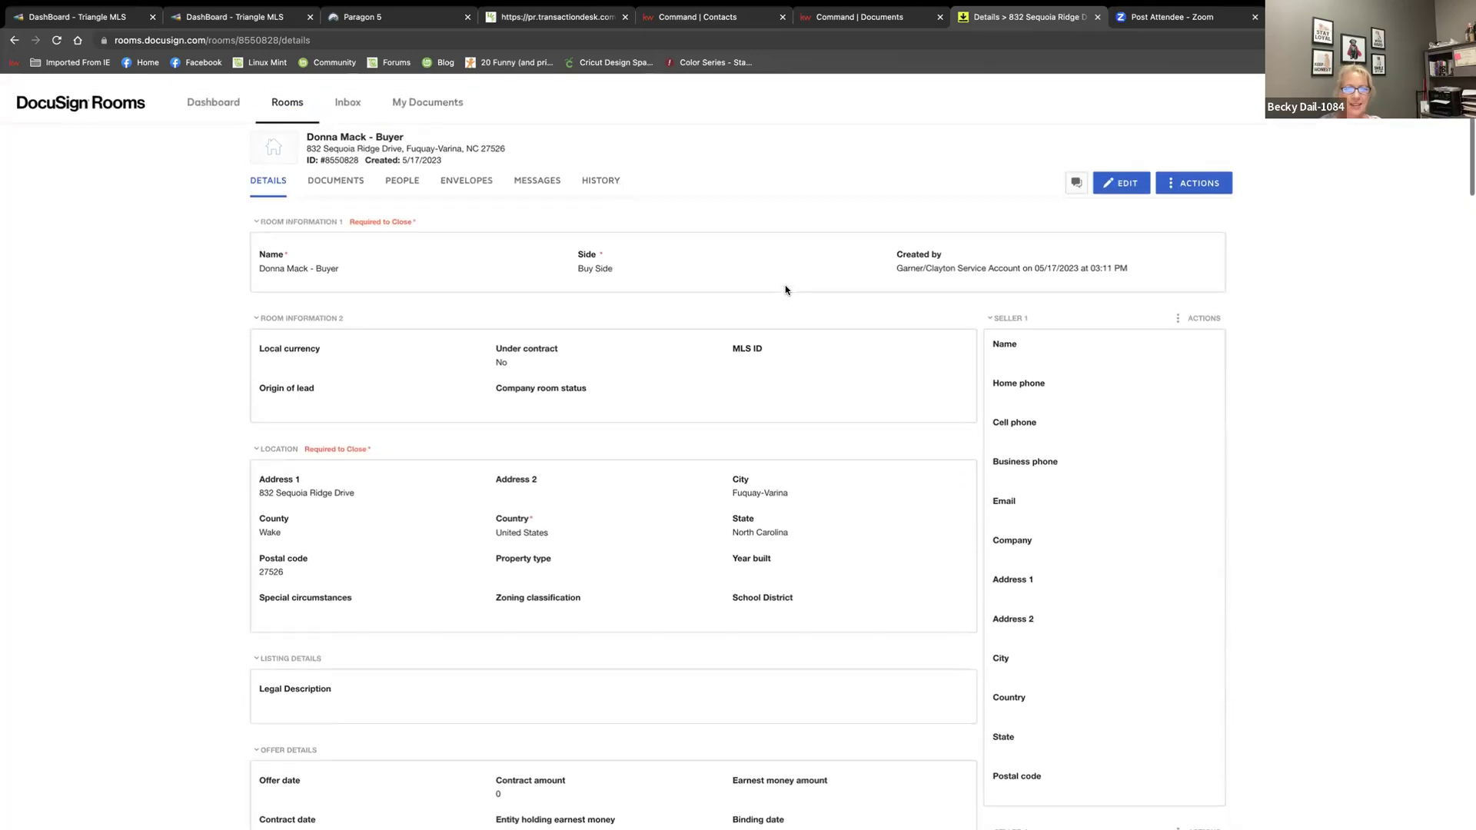
Switch to KW Command and open the Buyers pipeline's Active phase board
left_click(686, 16)
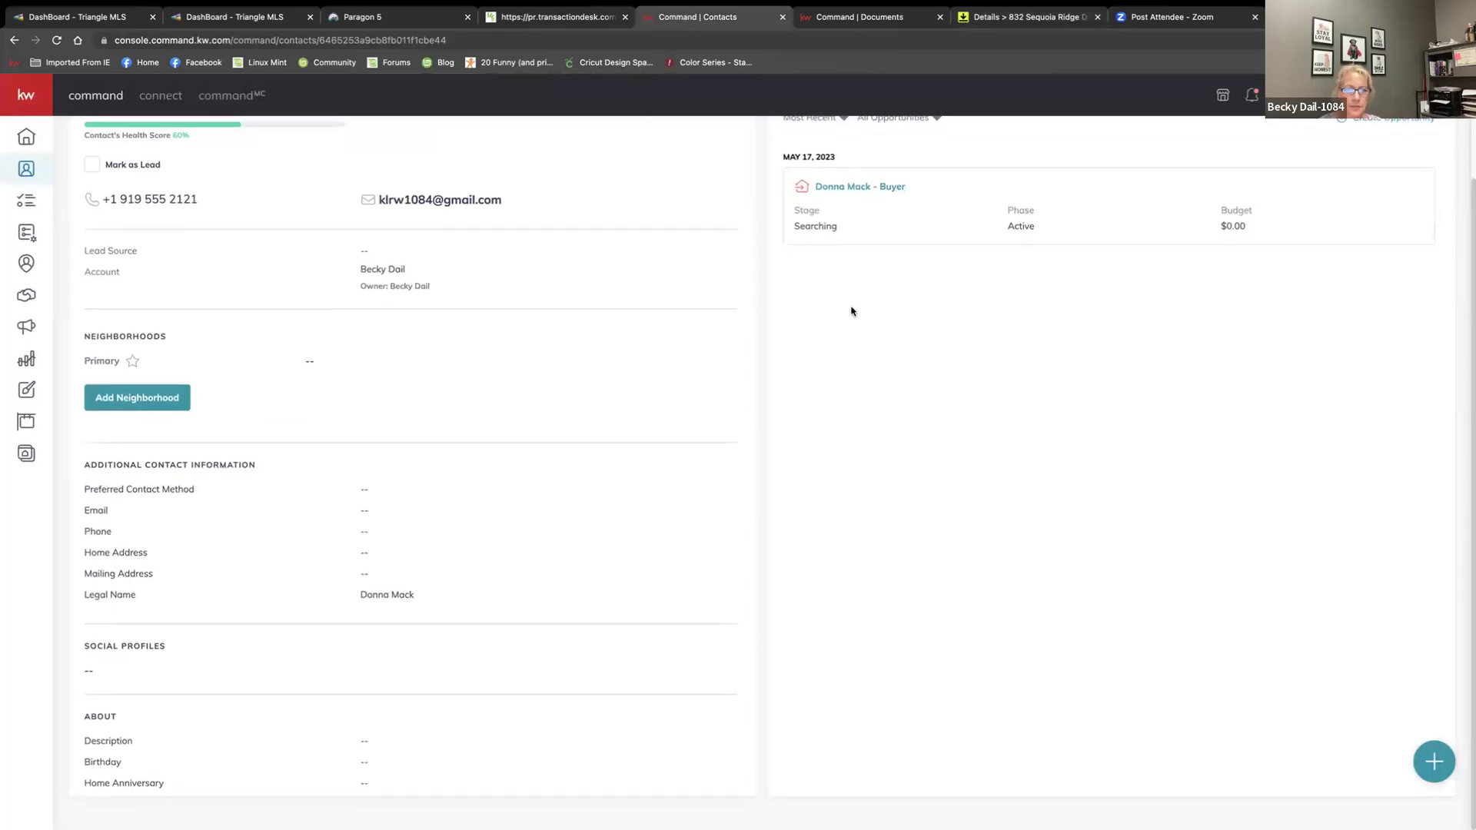
left_click(10, 298)
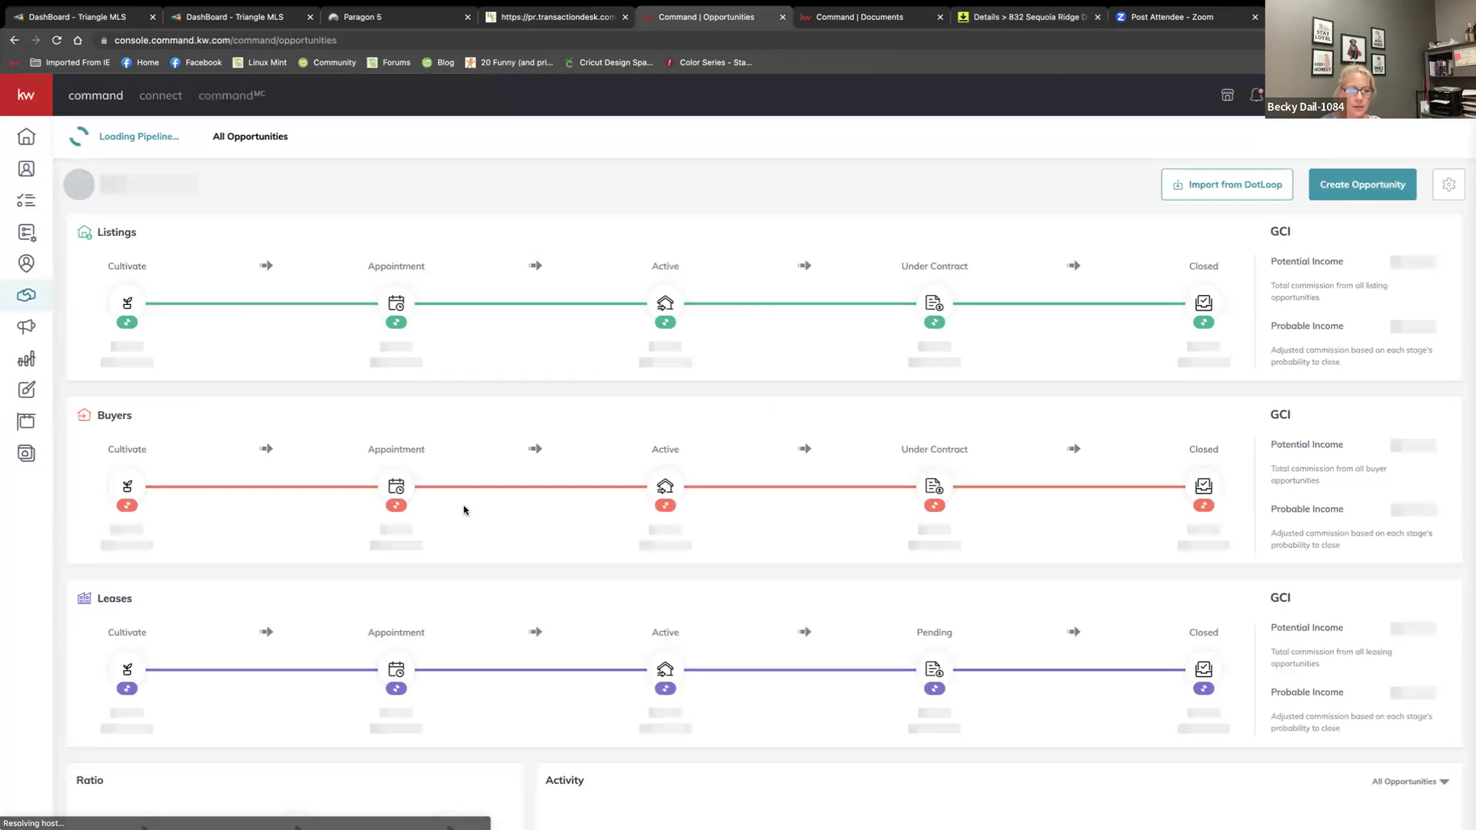
left_click(127, 485)
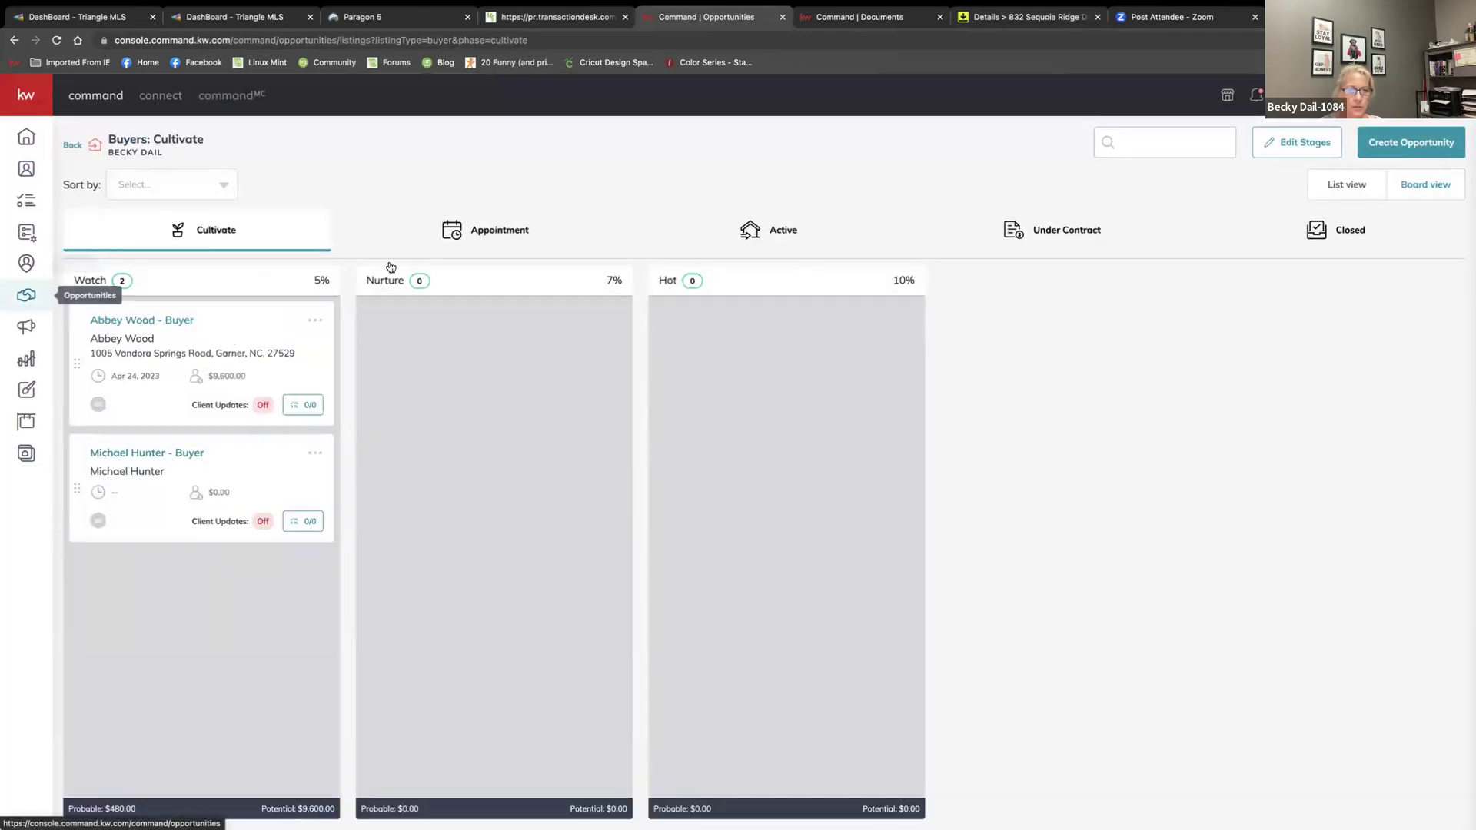
left_click(749, 235)
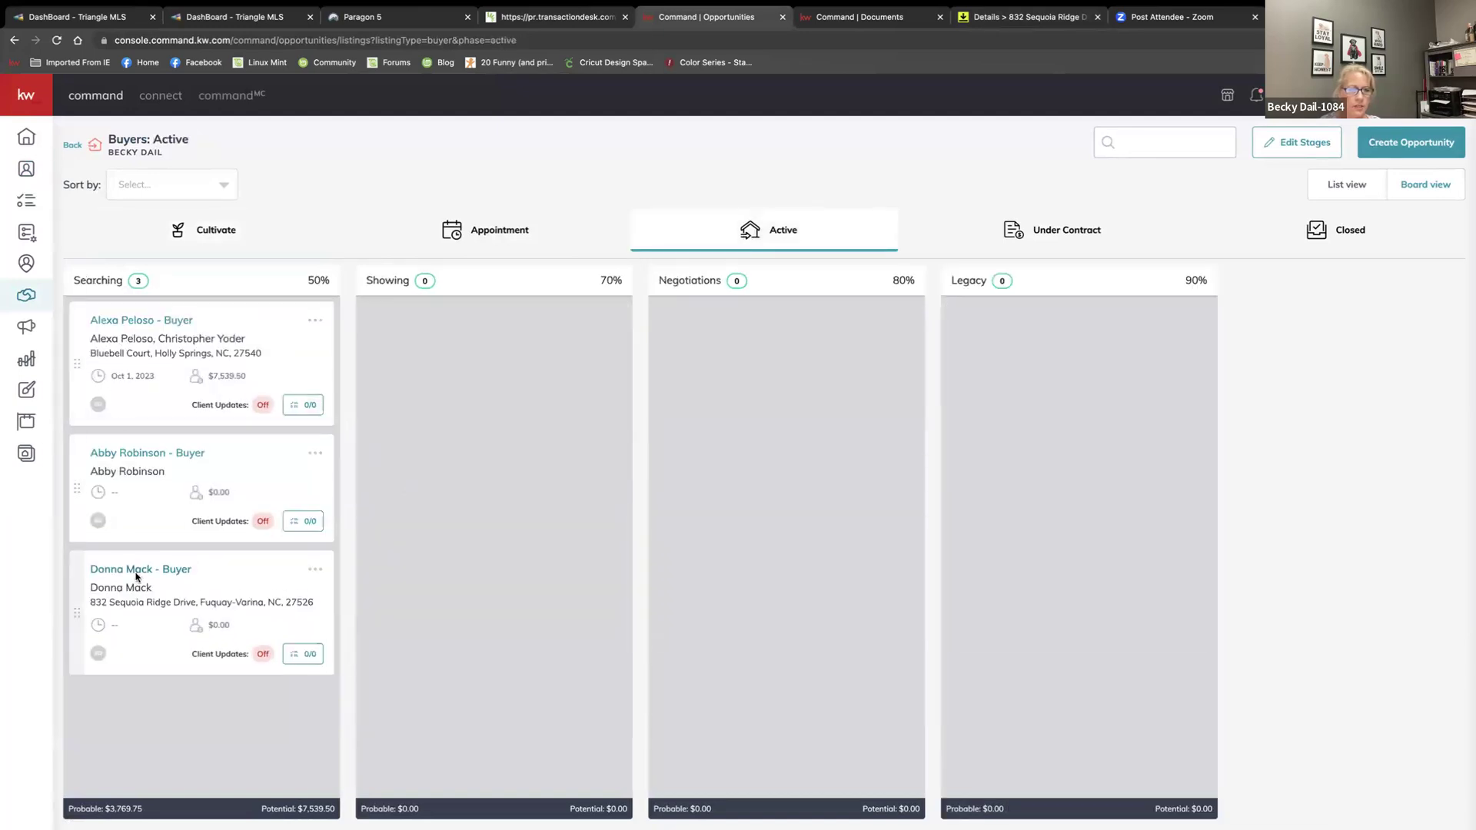
Open the client's buyer opportunity, see its empty Offers & Commissions tab, then go back to Opportunities
left_click(136, 572)
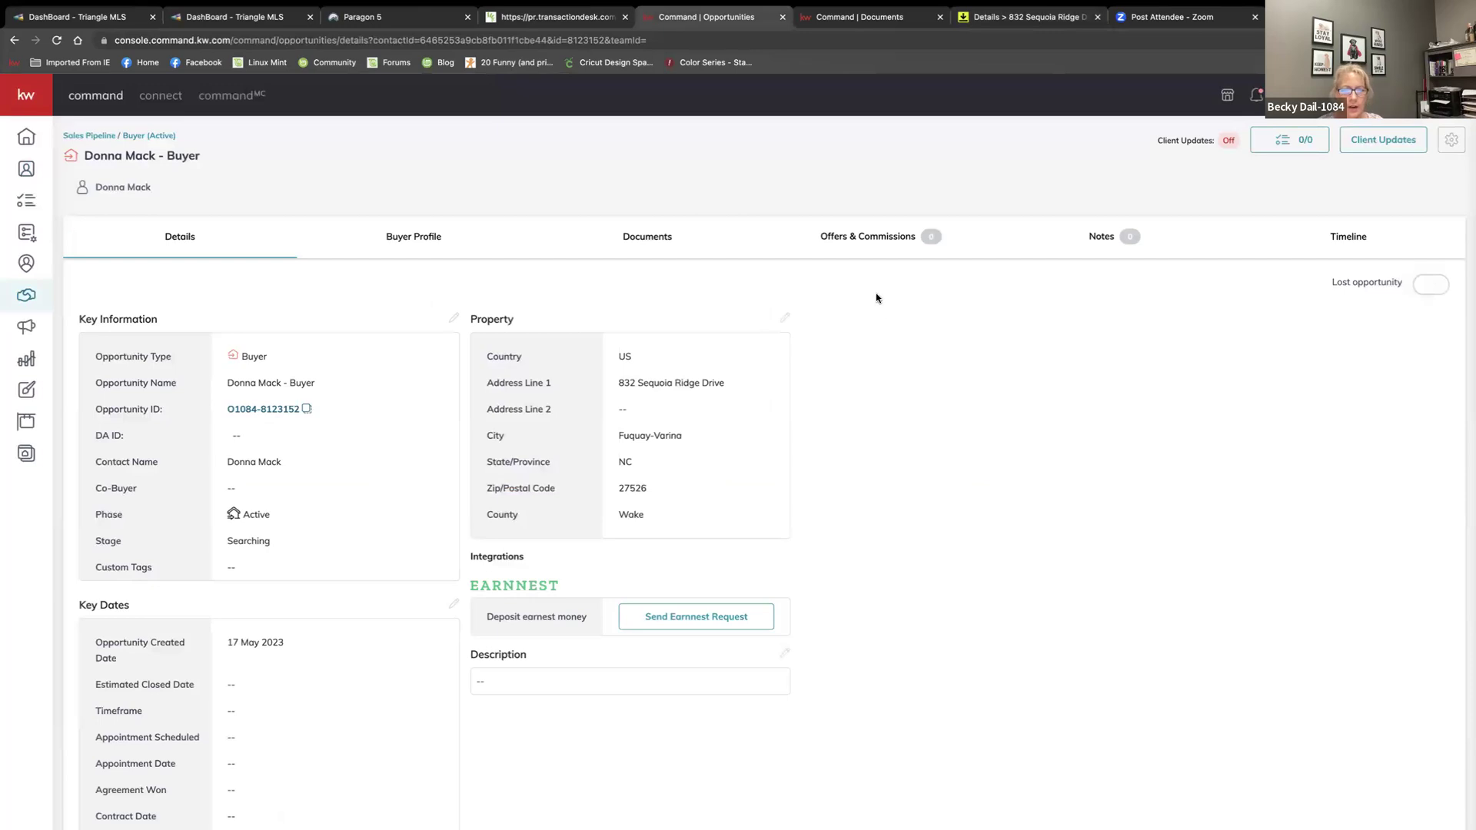
left_click(842, 239)
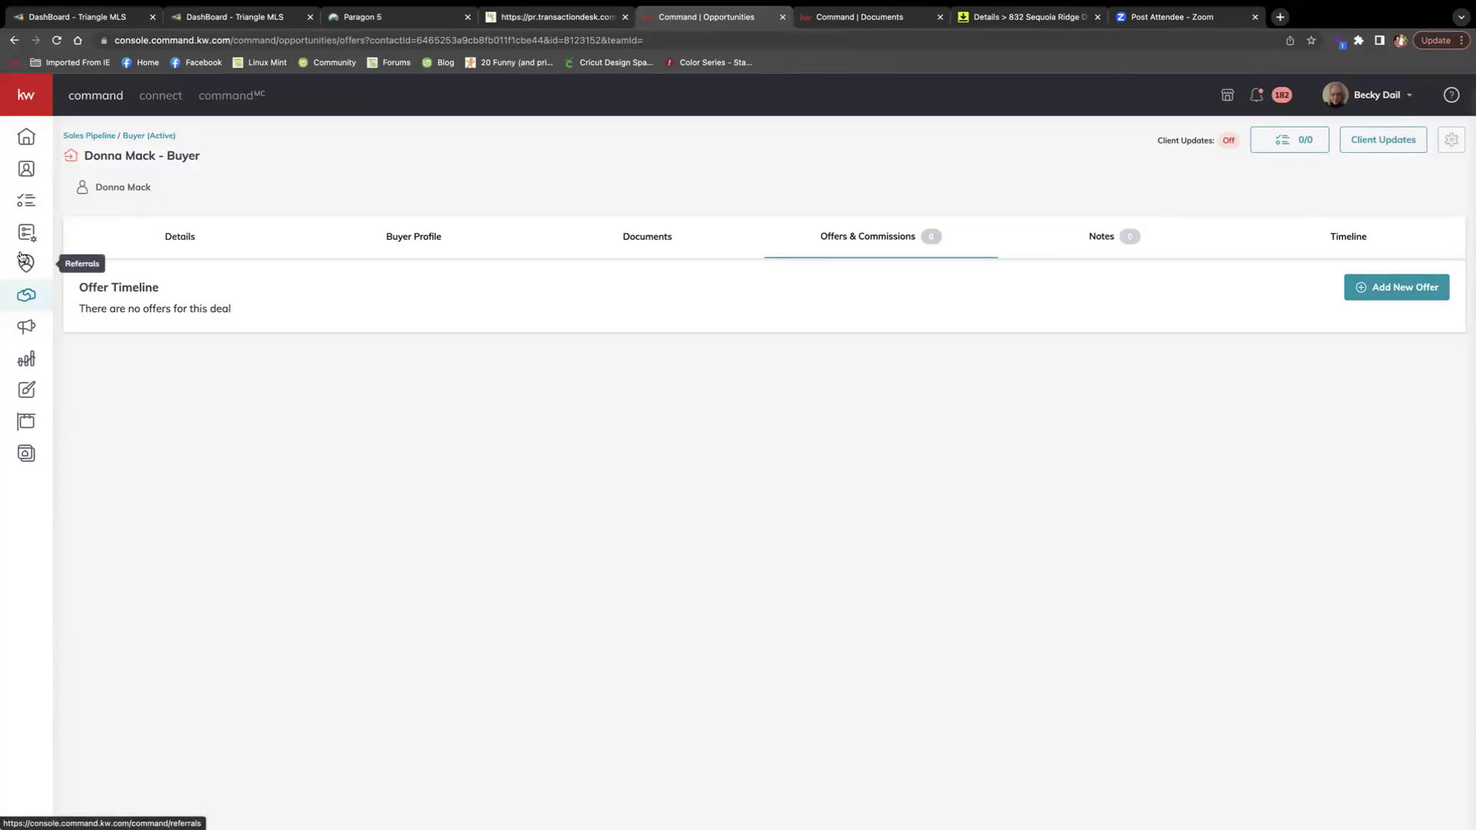
left_click(19, 294)
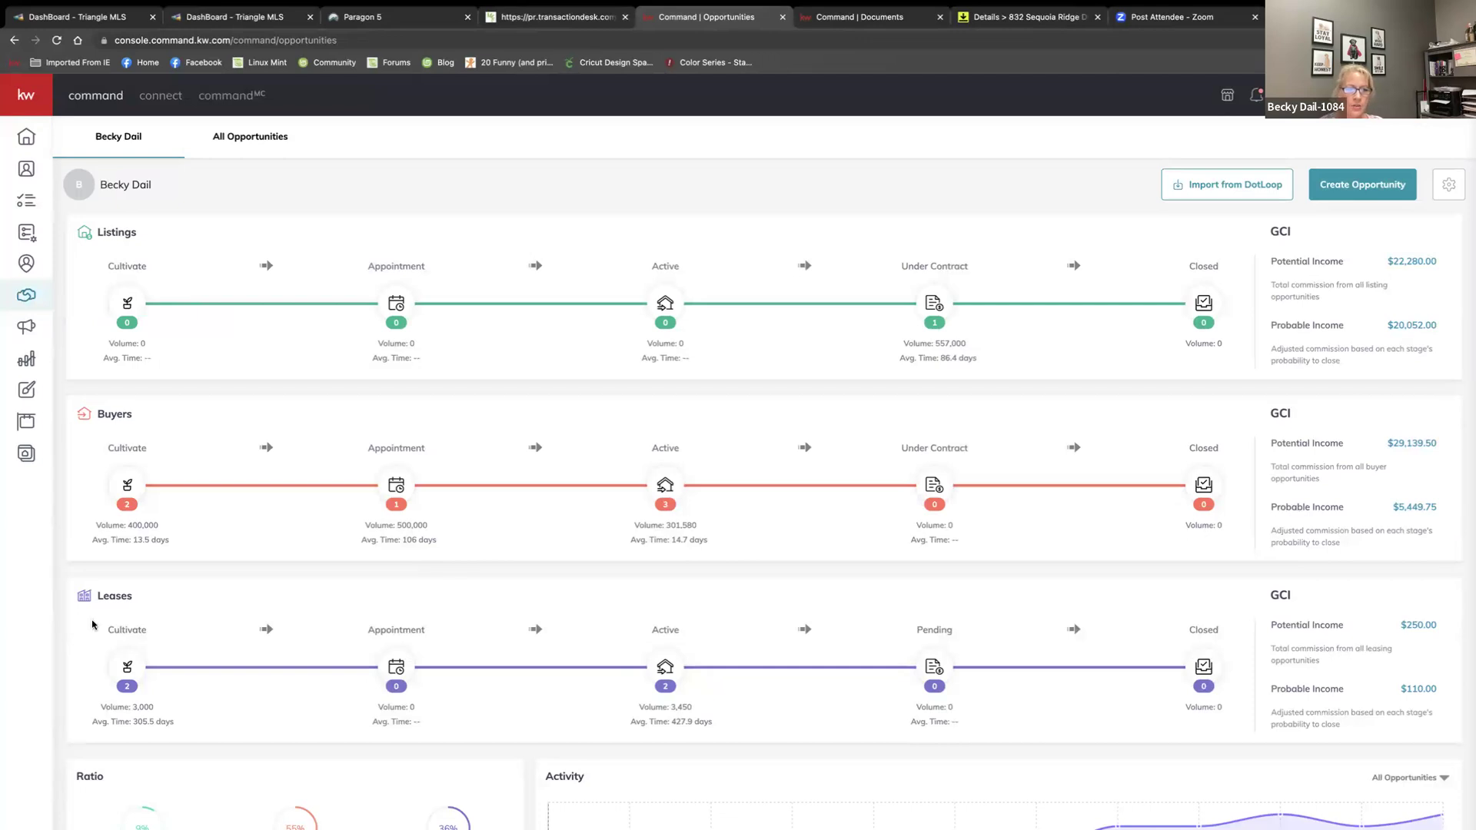
Open the client's buyer card from the Buyers Active board and go to Offers & Commissions
left_click(658, 489)
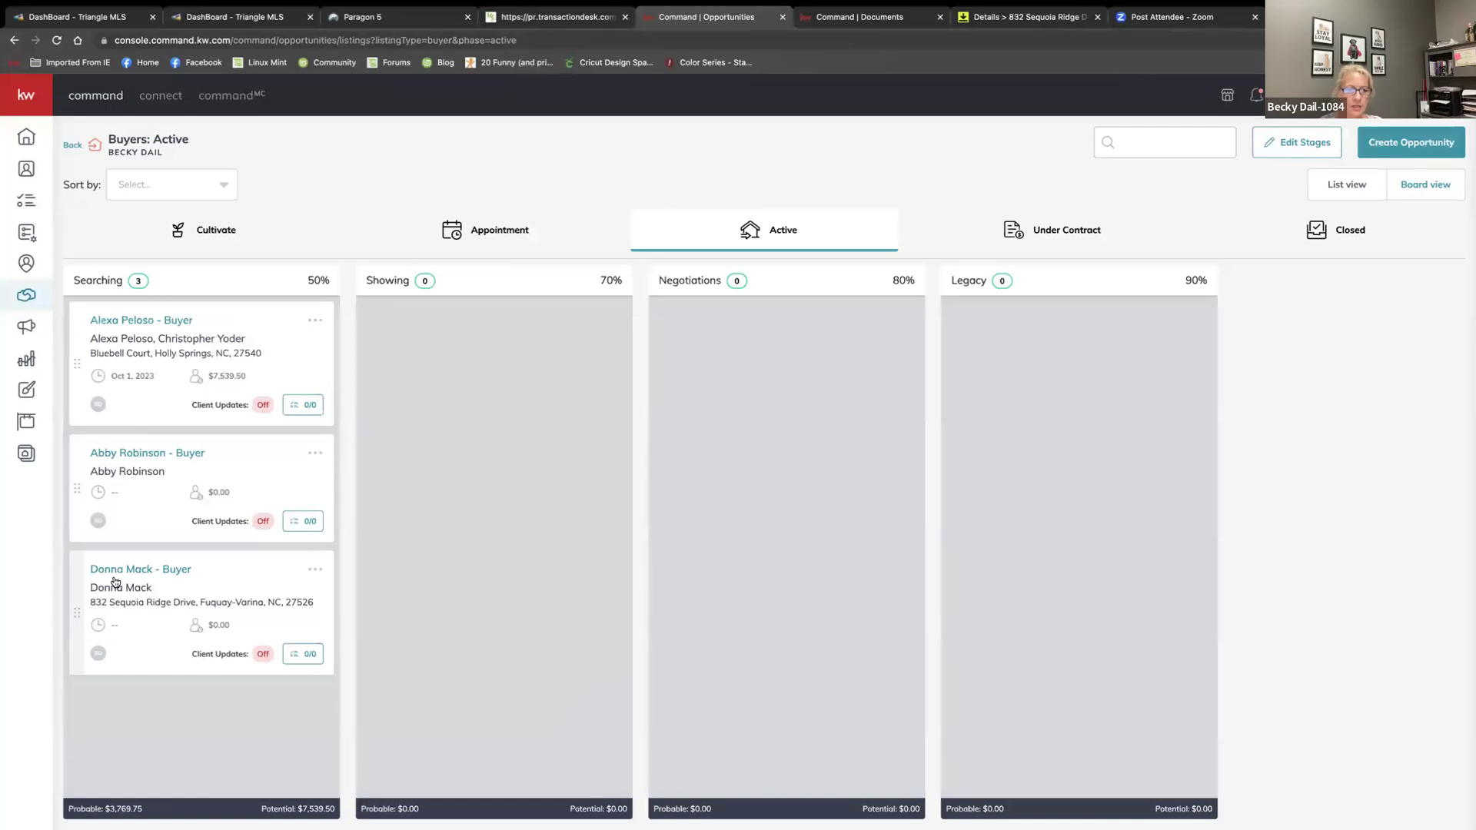
left_click(115, 582)
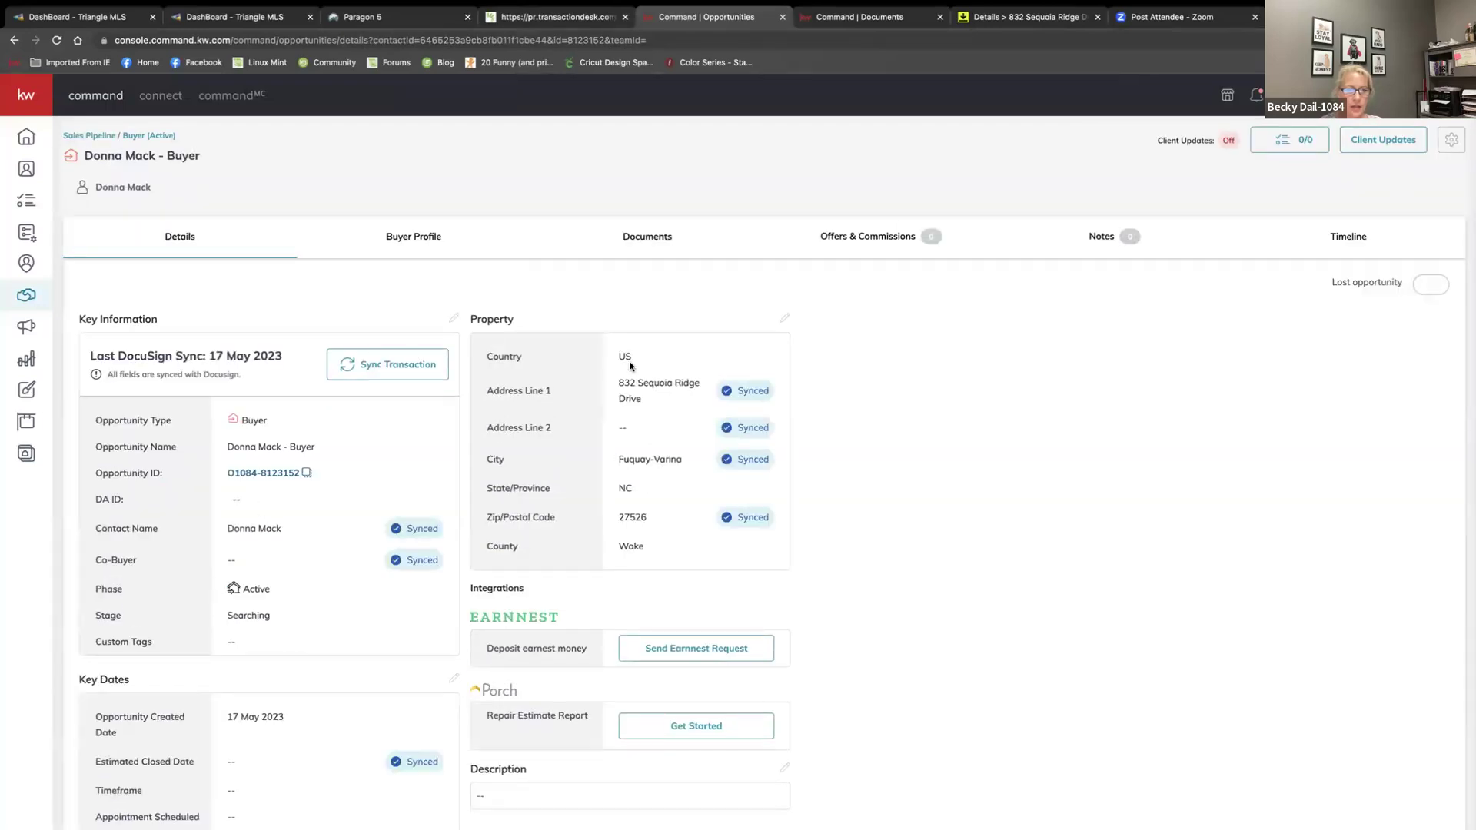
left_click(870, 239)
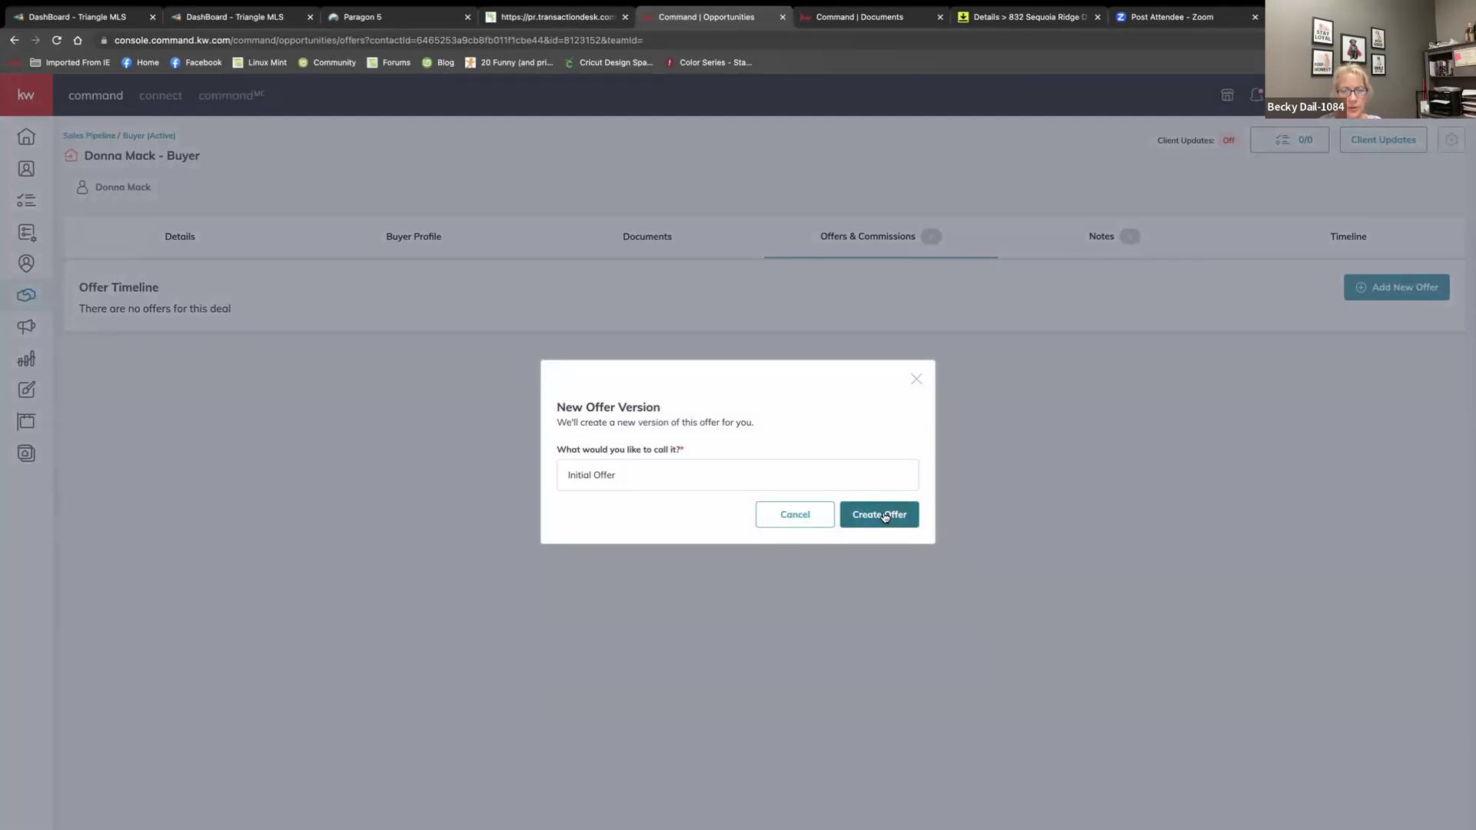
Create the Initial Offer and fill in the client's Fuquay-Varina property address from the suggestions
key("Return")
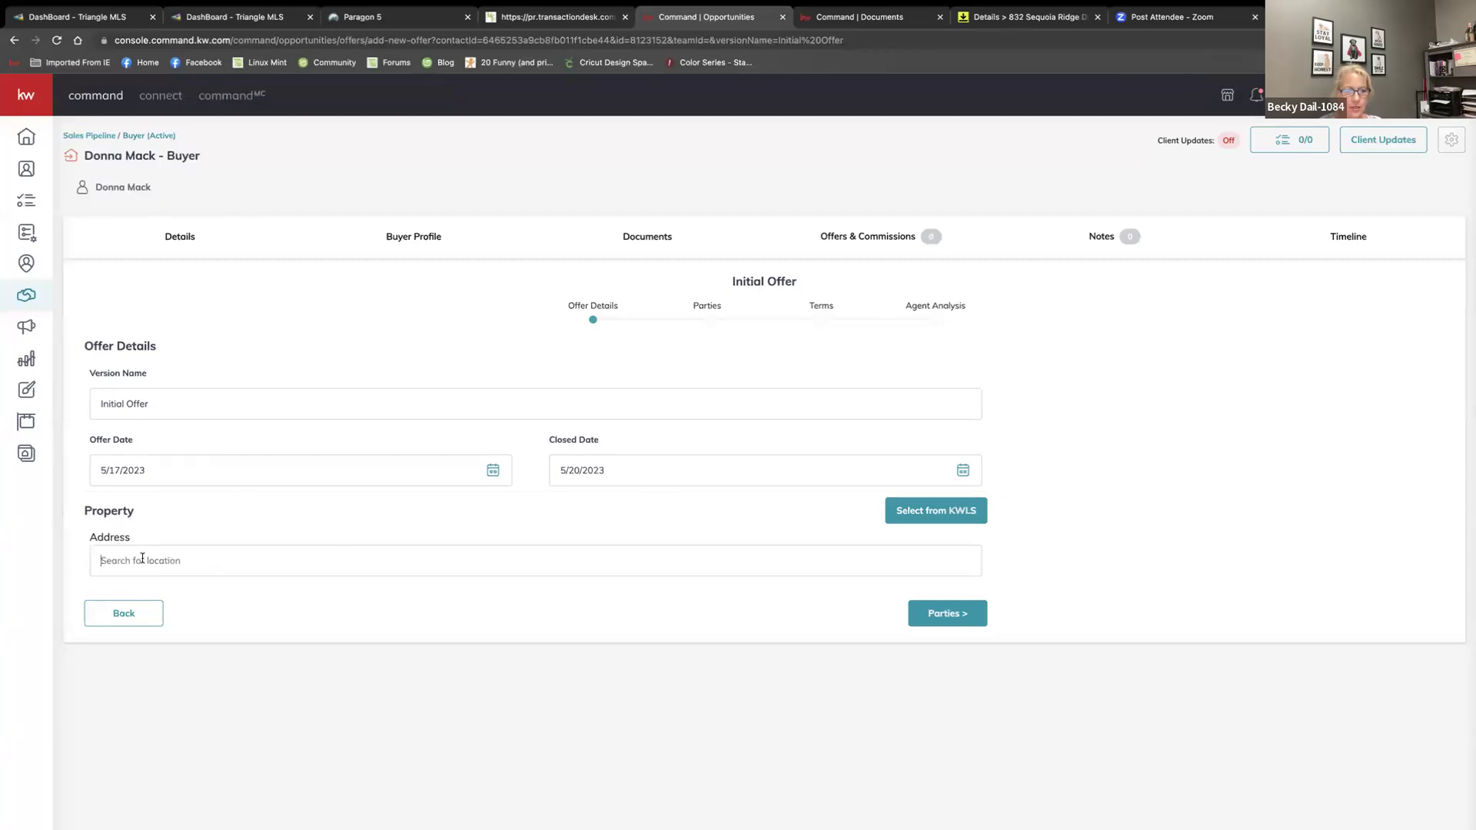
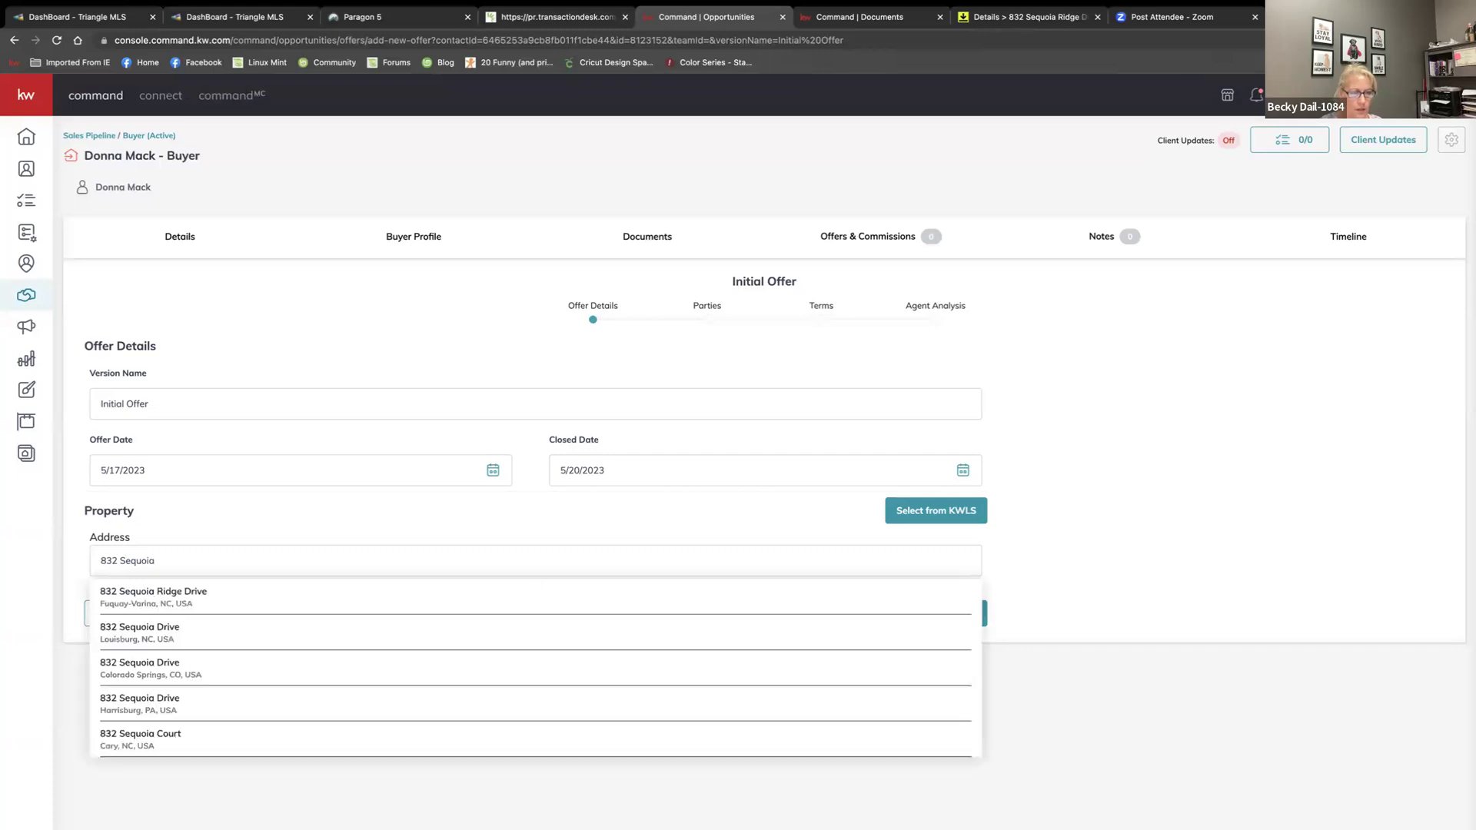
left_click(169, 598)
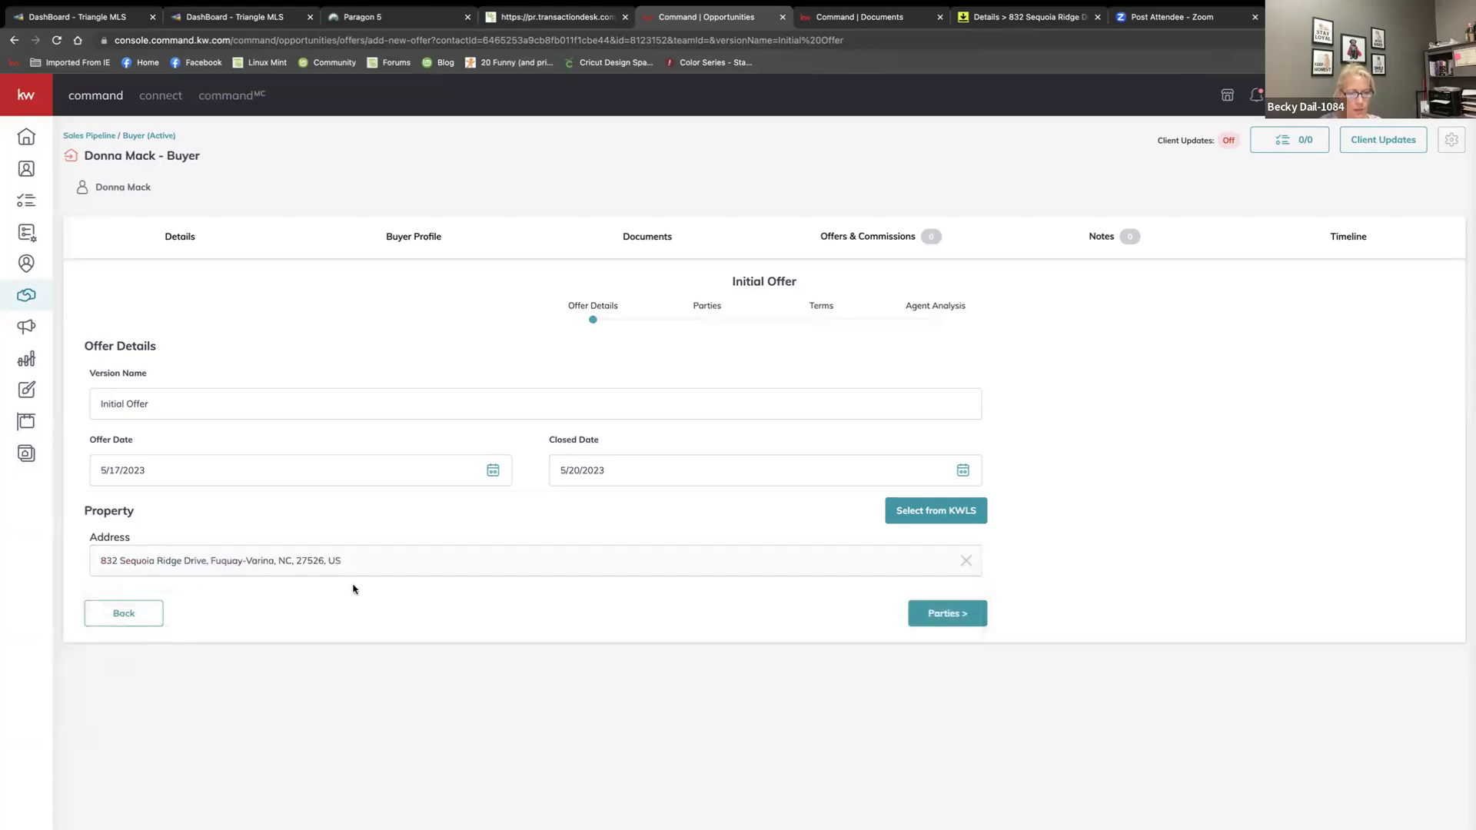
left_click(943, 617)
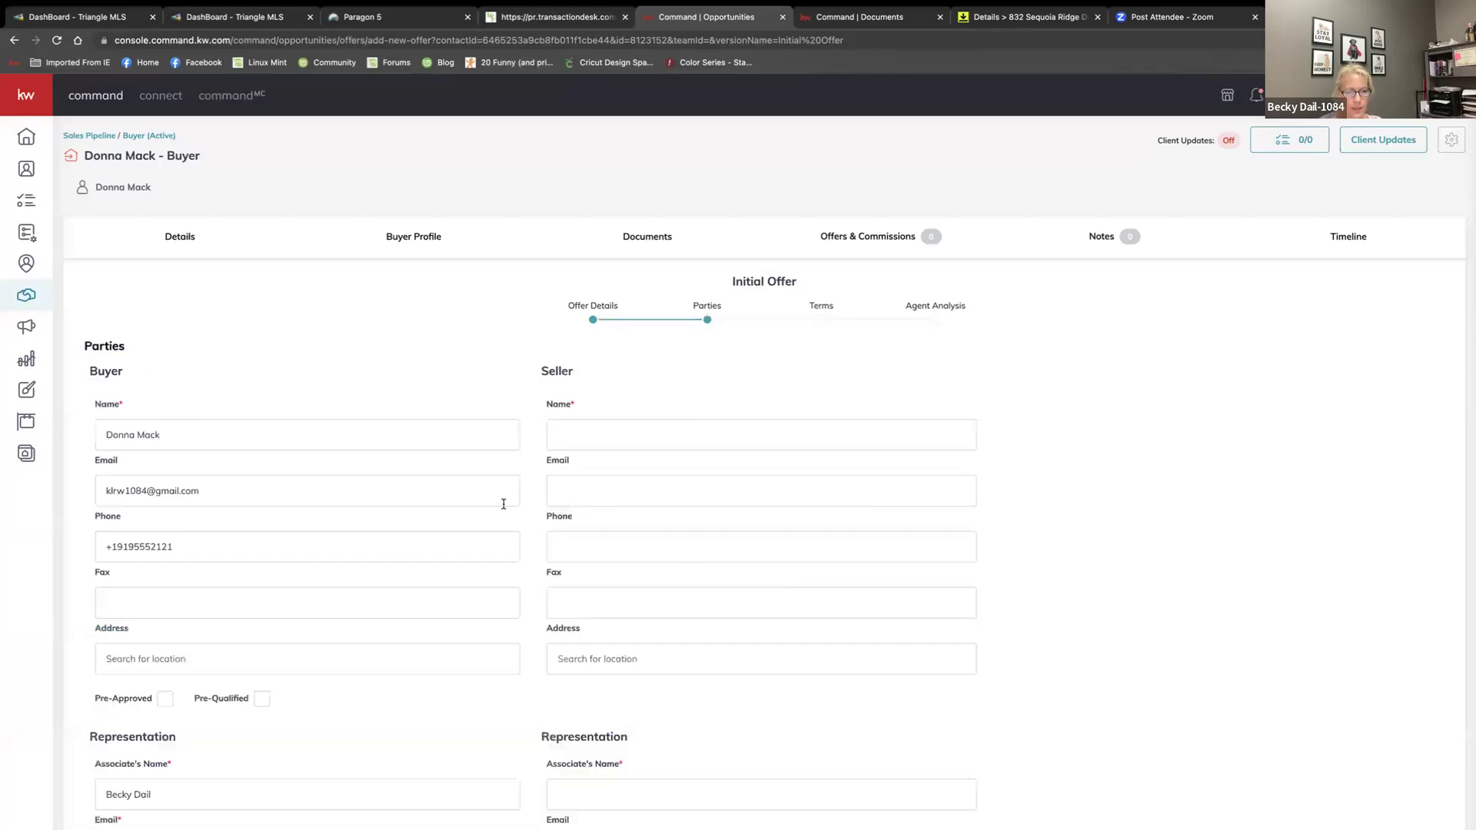
On the Parties step, enter the seller's name and the seller's agent name, then proceed to Terms
scroll(626, 442, "down", 2)
left_click(568, 342)
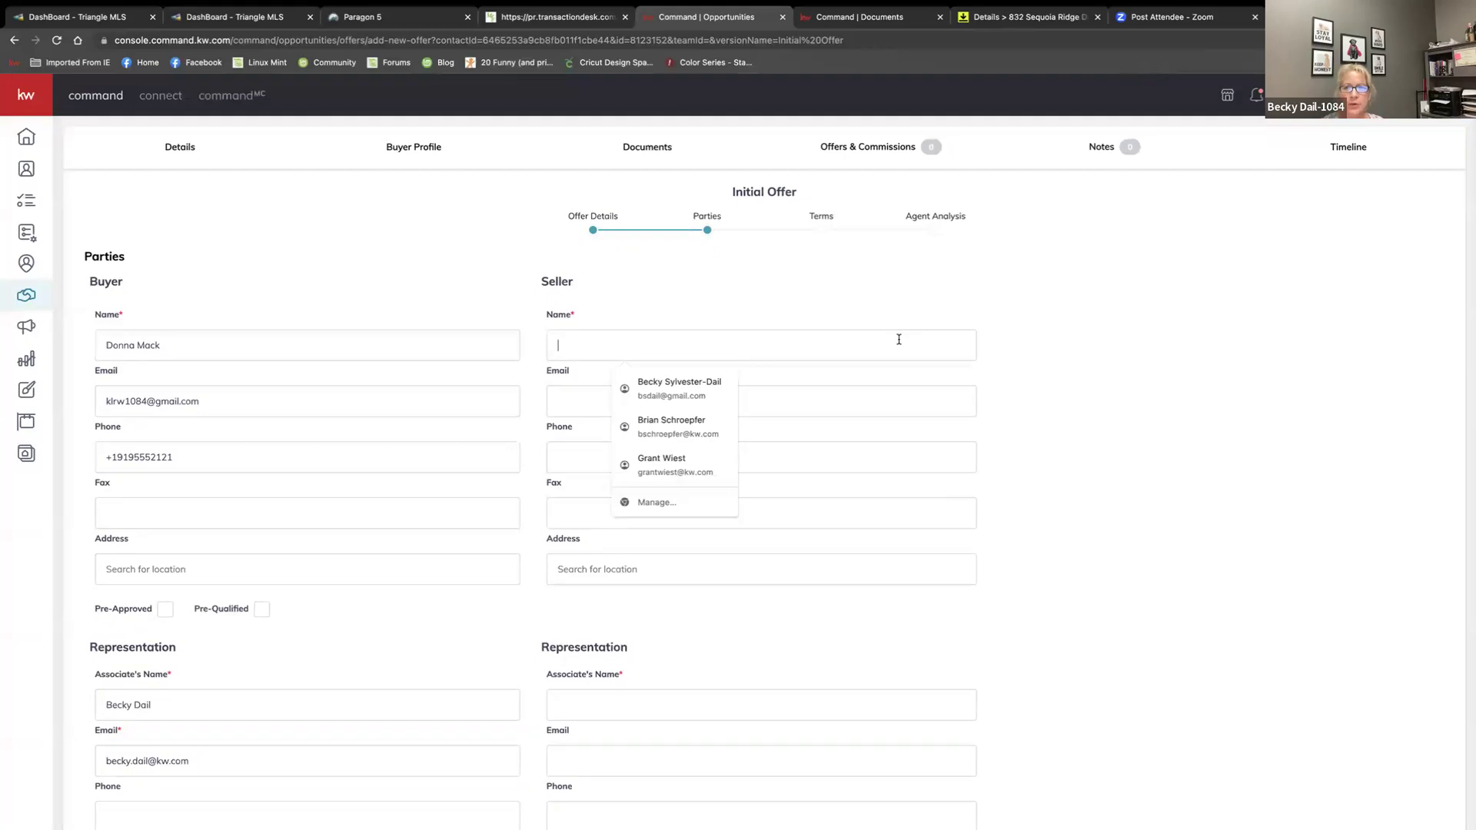
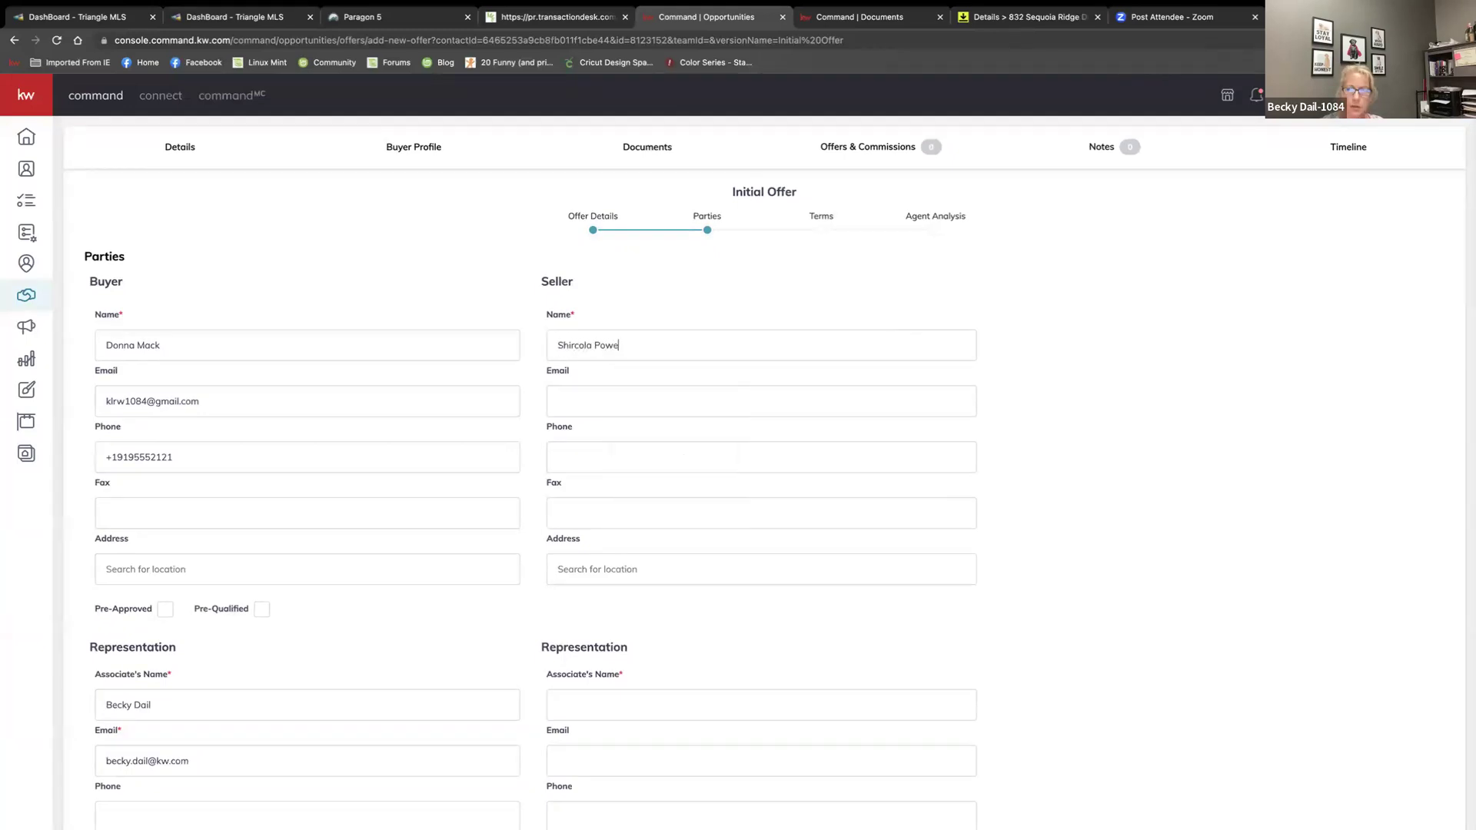
scroll(576, 695, "down", 1)
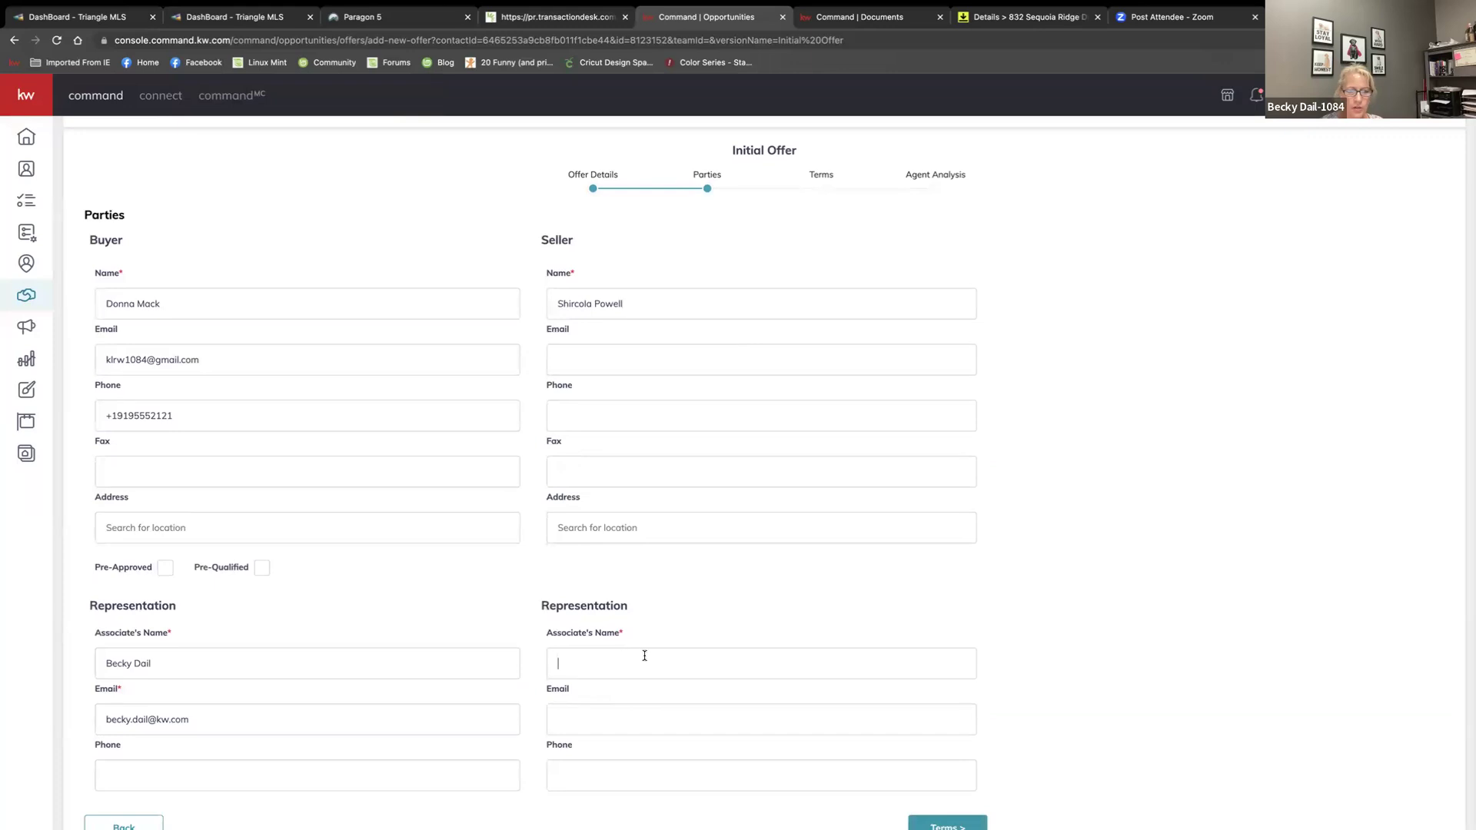
type("Alita G")
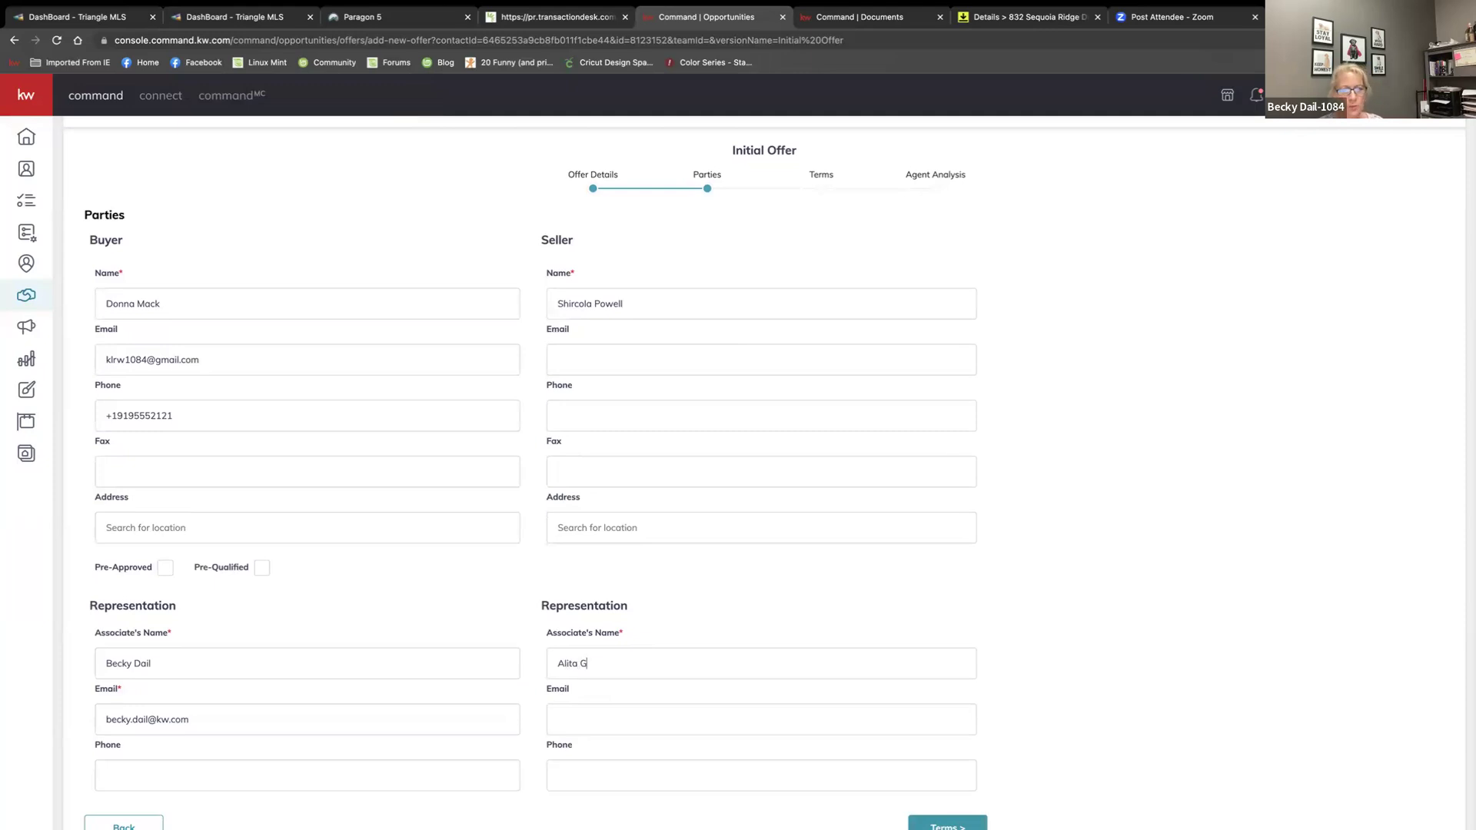
scroll(500, 672, "down", 1)
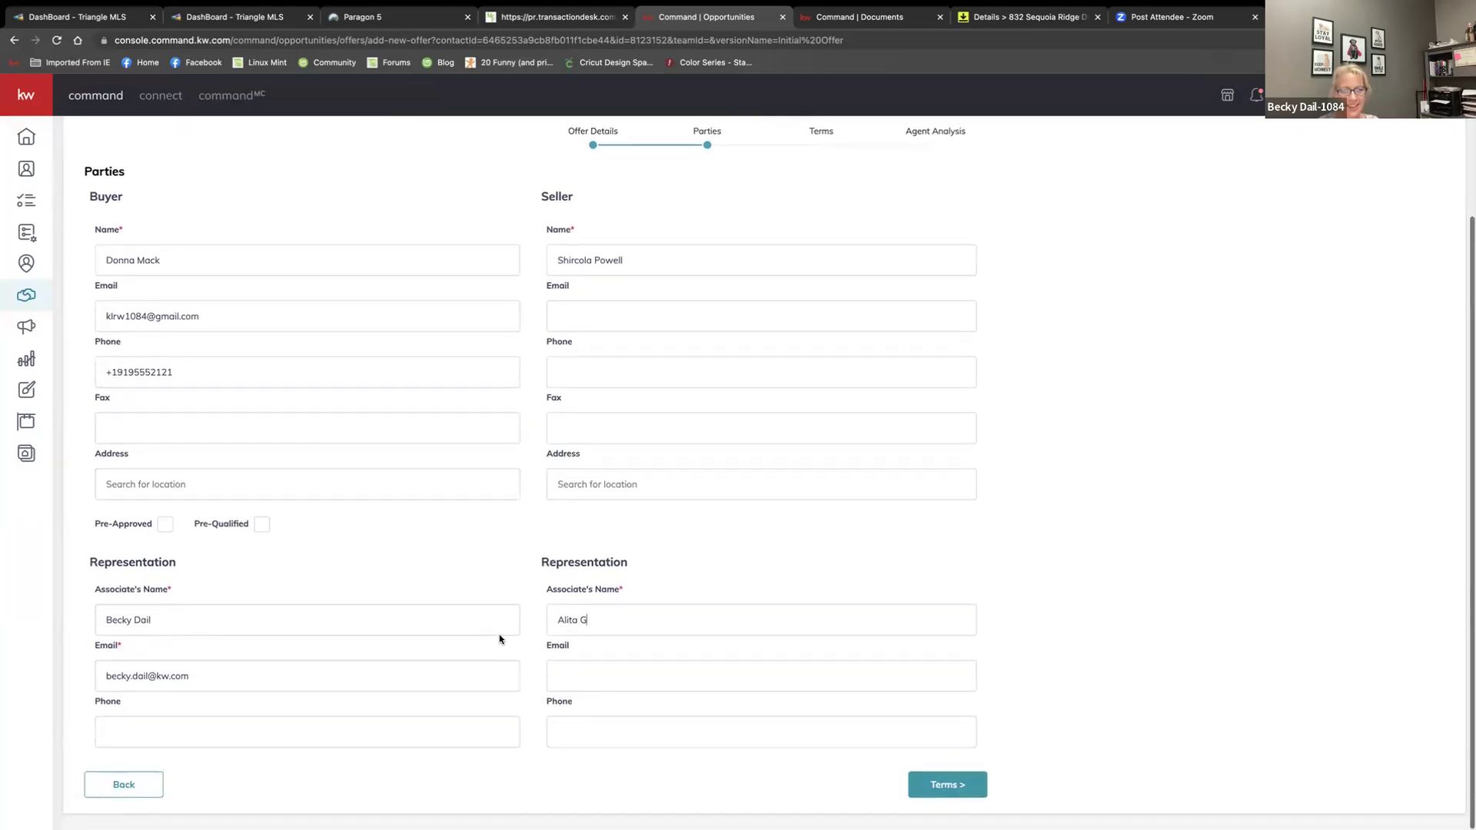
left_click(949, 787)
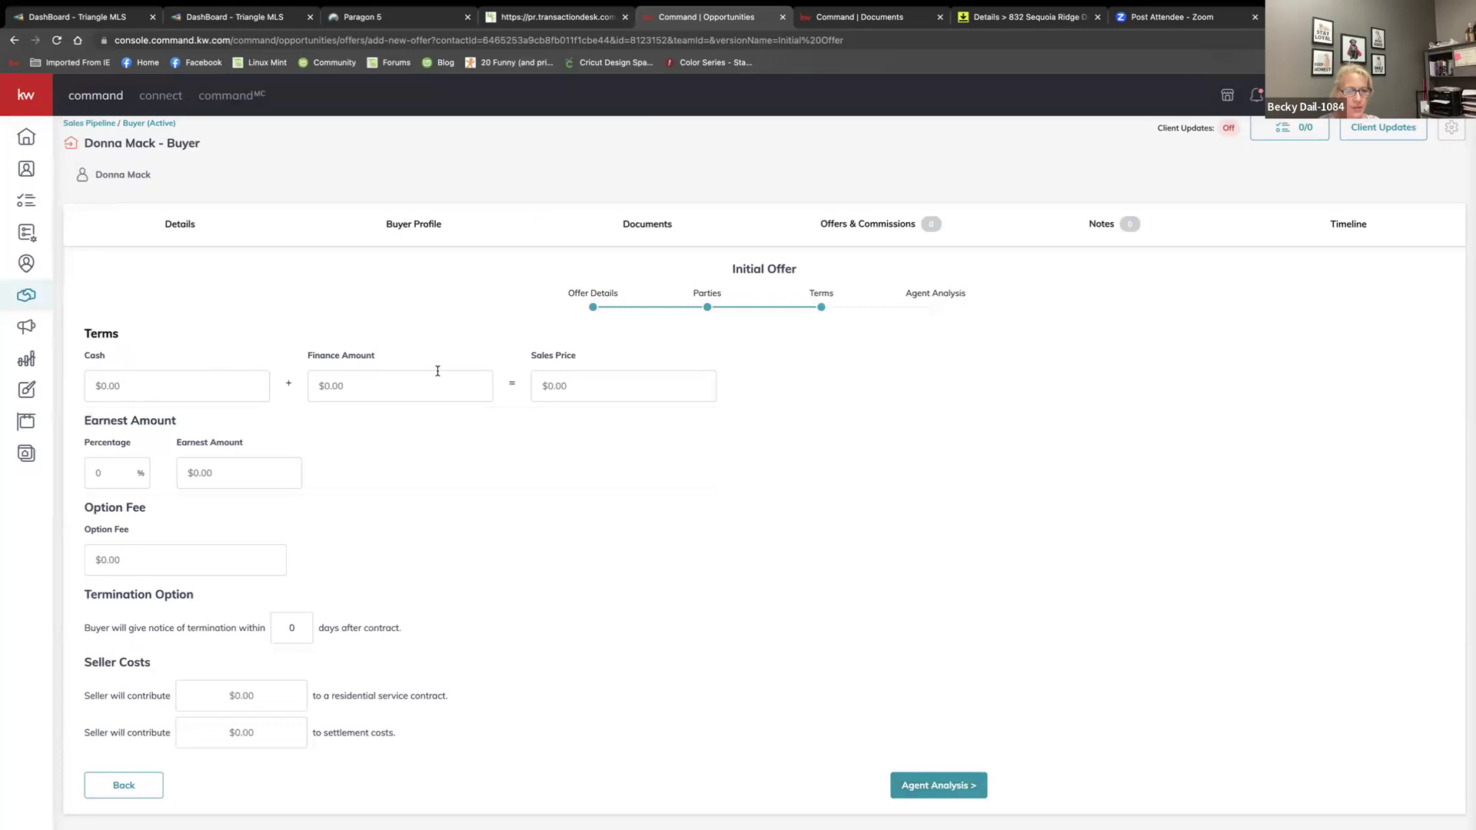
Type 5000 into the offer's Option Fee field on the Terms step
left_click(549, 385)
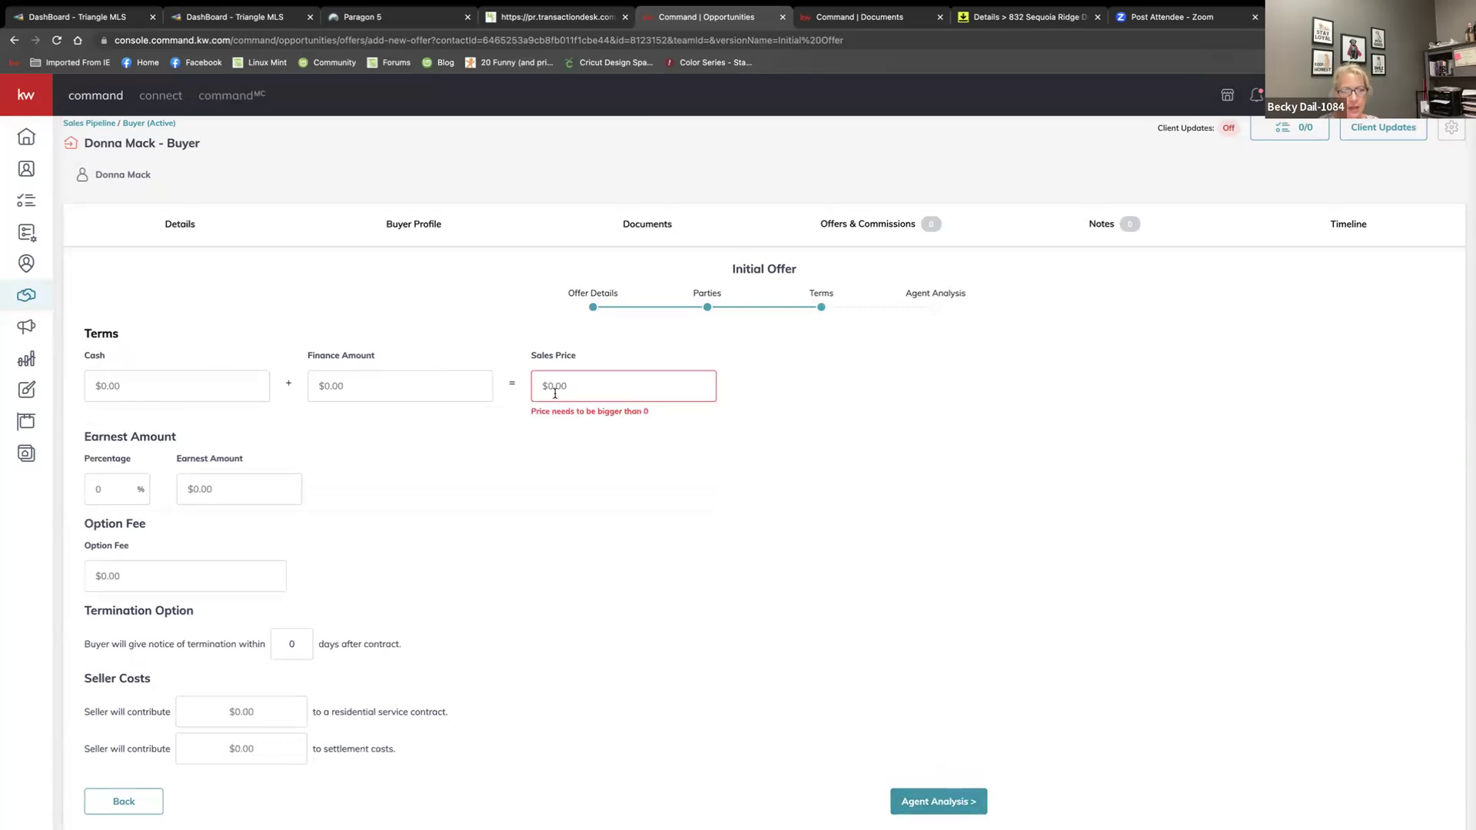
double_click(527, 448)
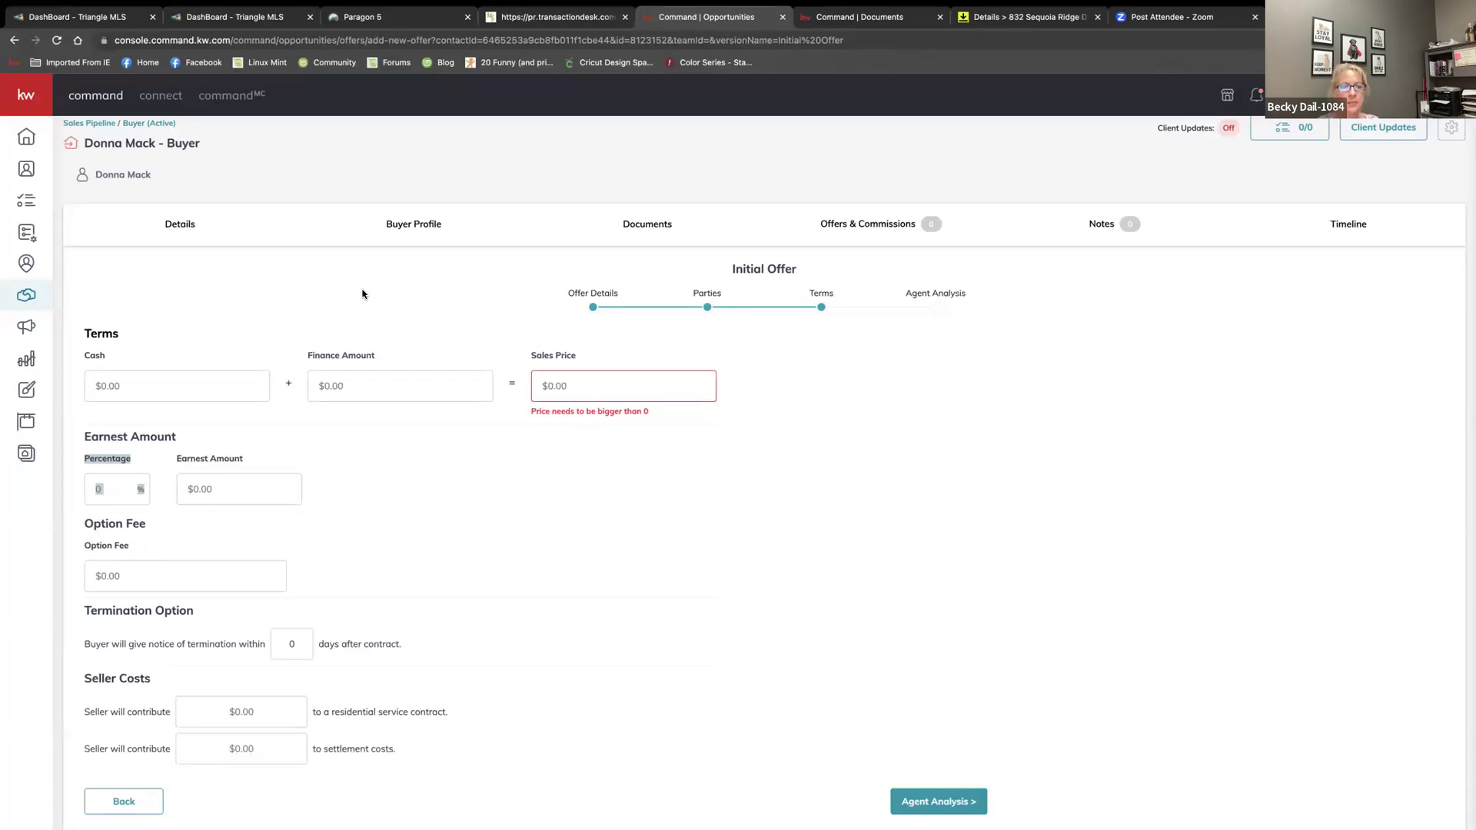
left_click(113, 387)
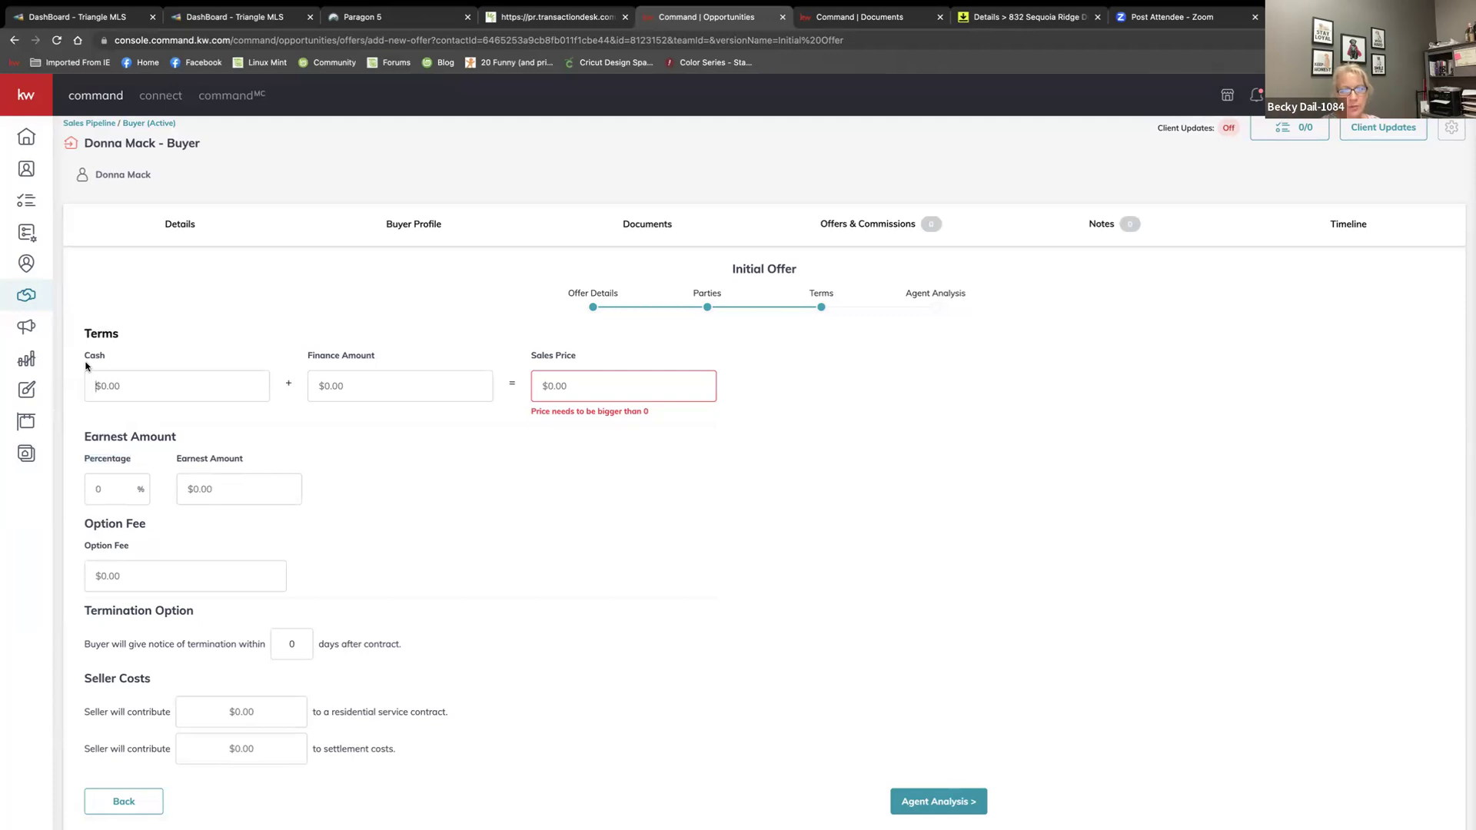
scroll(87, 366, "down", 1)
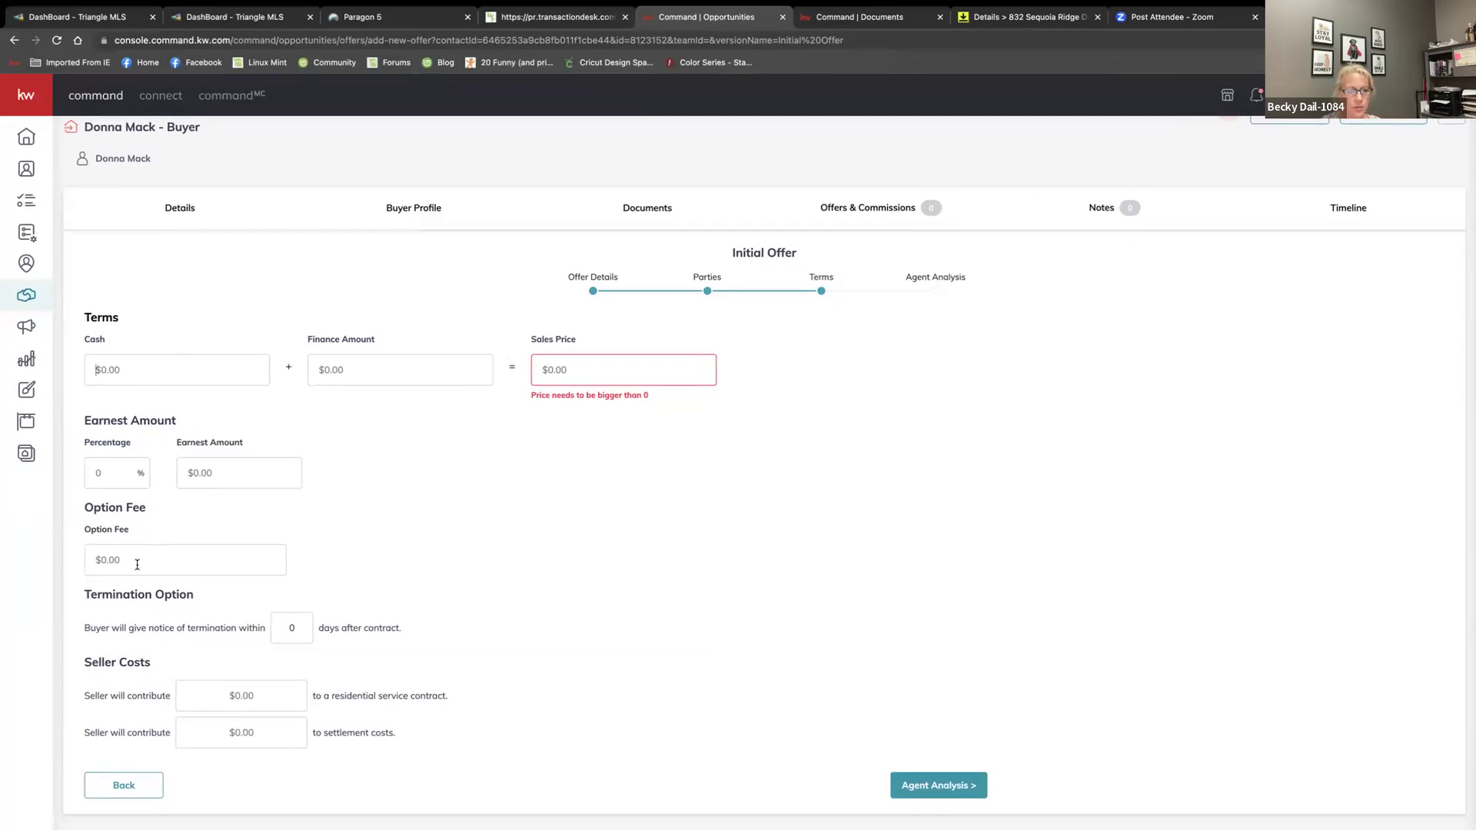
type("5000")
Set the offer terms to $10,000 cash and a $490,000 finance amount
left_click(216, 475)
type("5000100")
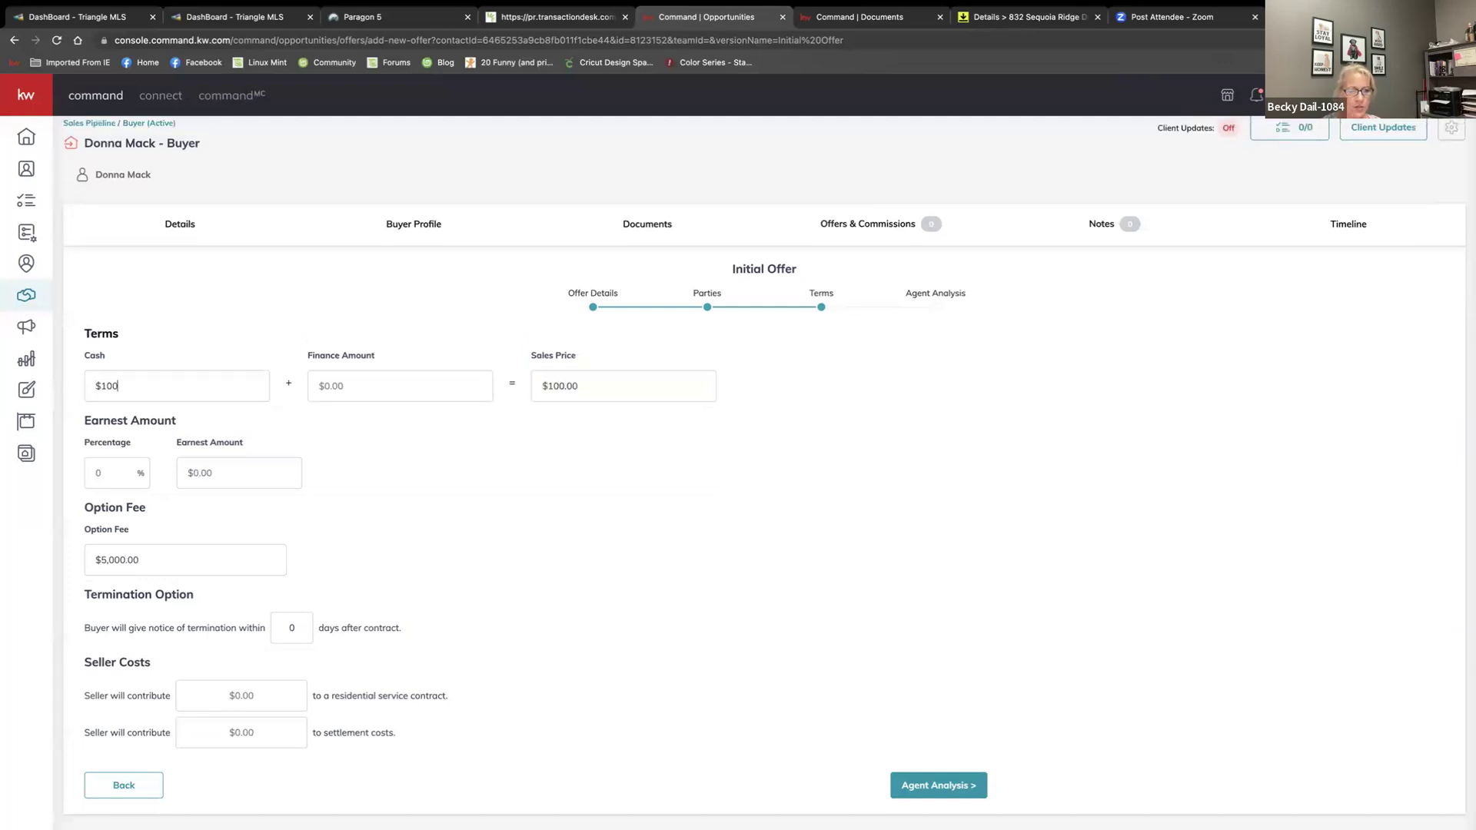
key("BackSpace")
type(",000")
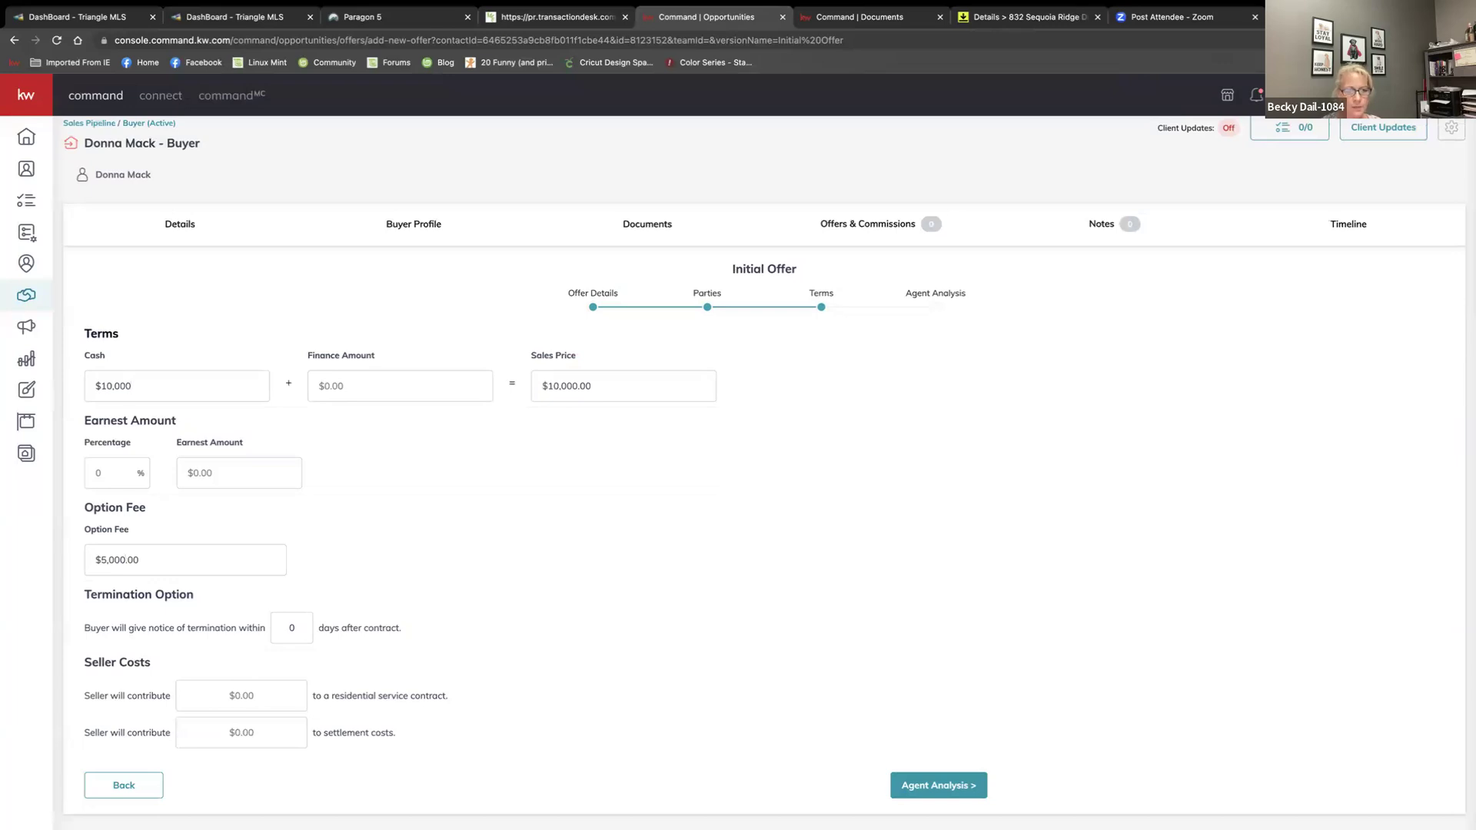
left_click(452, 368)
left_click(430, 385)
type("4900000")
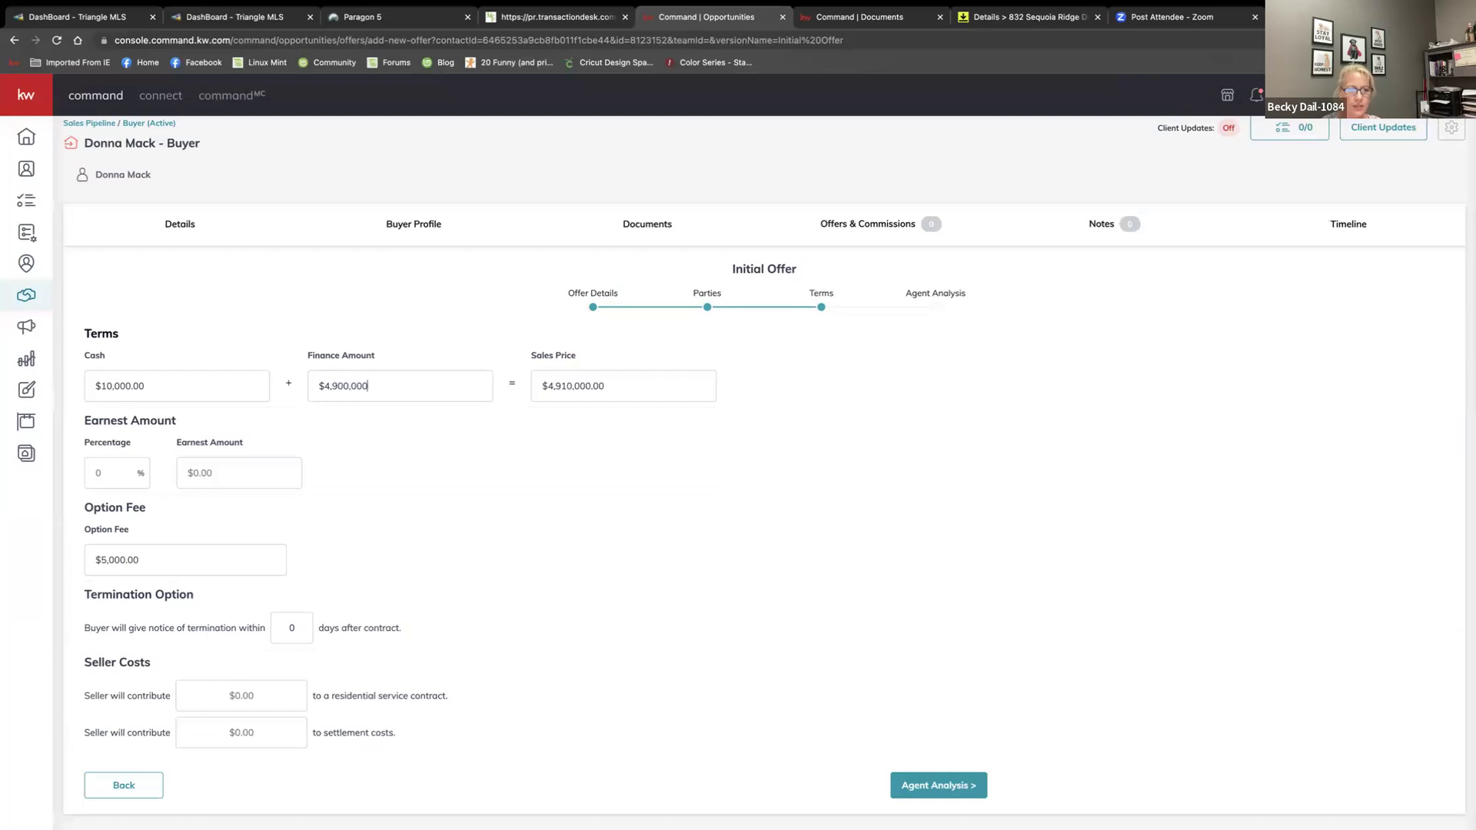
key("BackSpace")
left_click(98, 461)
Set 1% earnest money plus $750 service contract and $3,000 settlement seller contributions
type("1")
key("Tab")
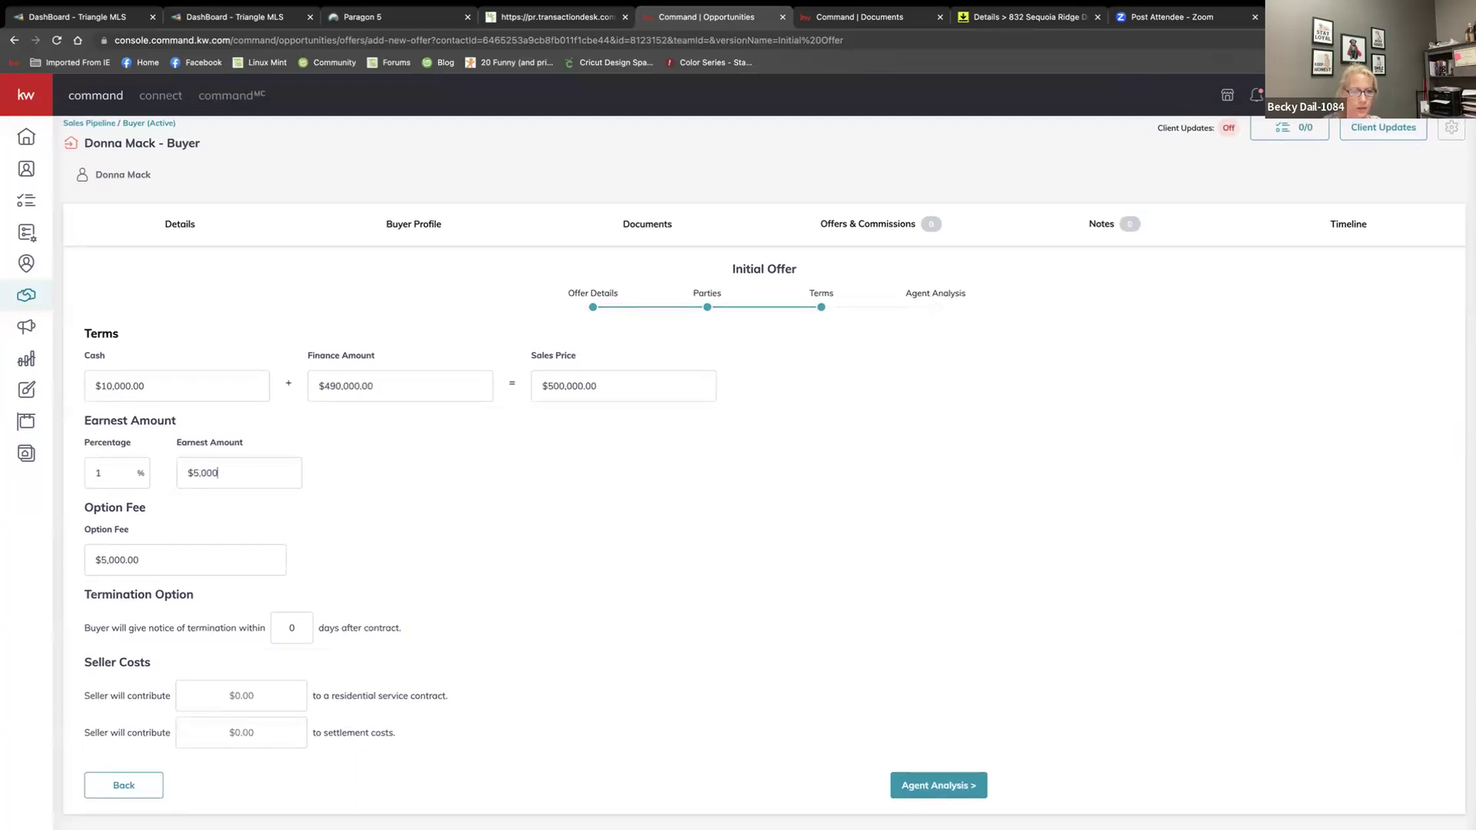
left_click(353, 561)
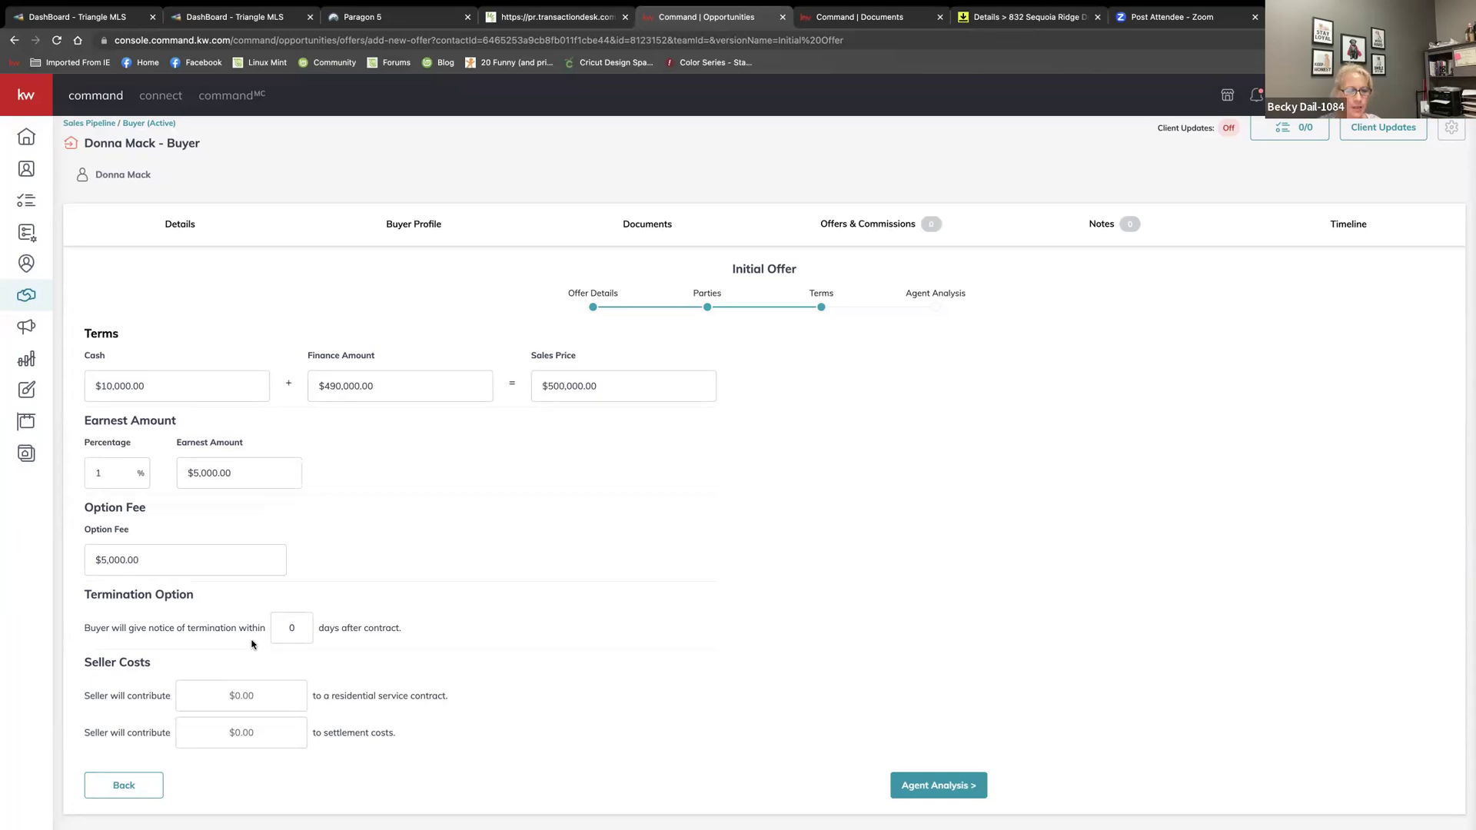
left_click(246, 695)
type("750")
left_click(249, 735)
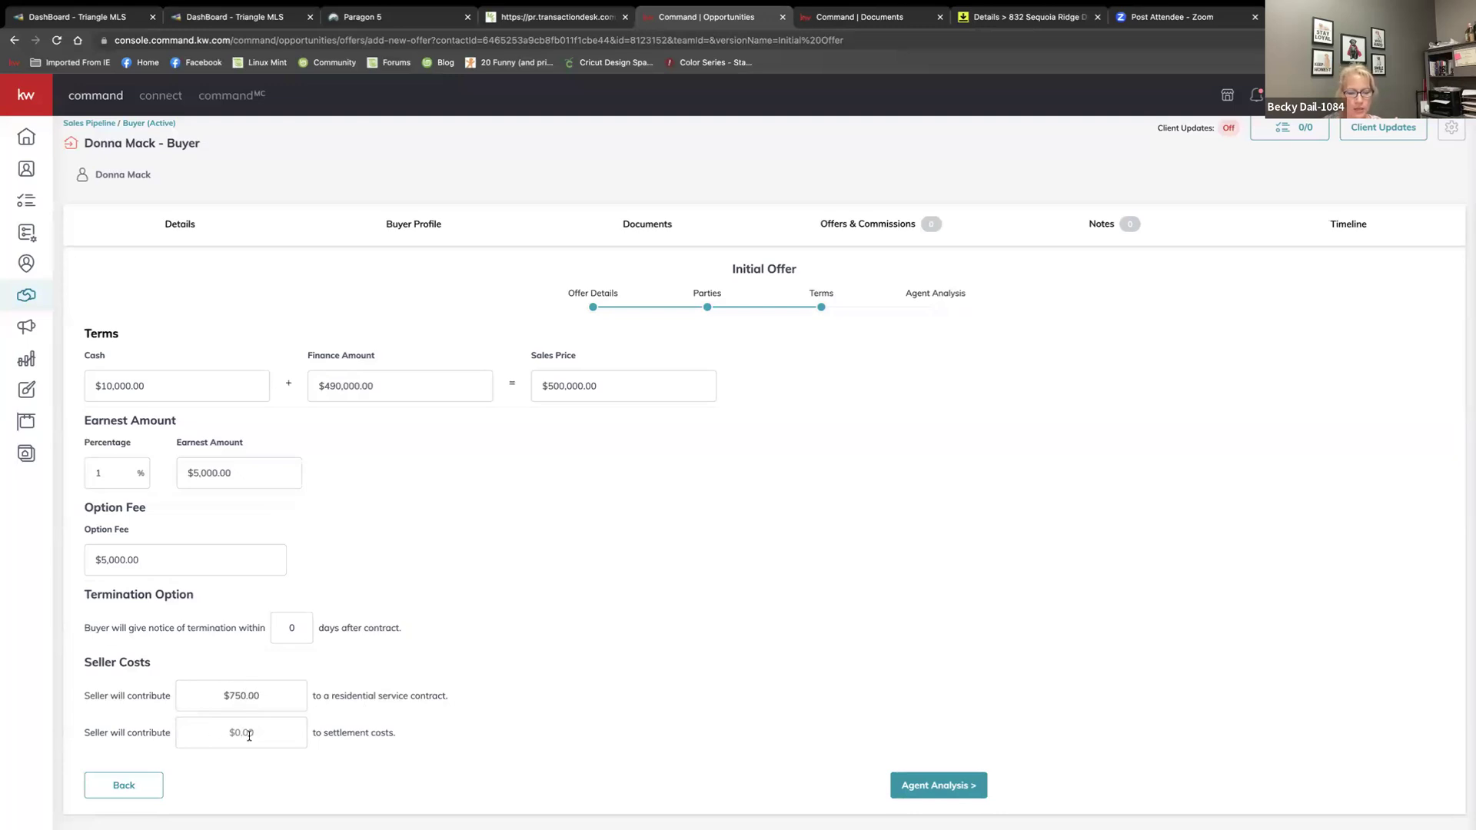
type("3000")
left_click(906, 787)
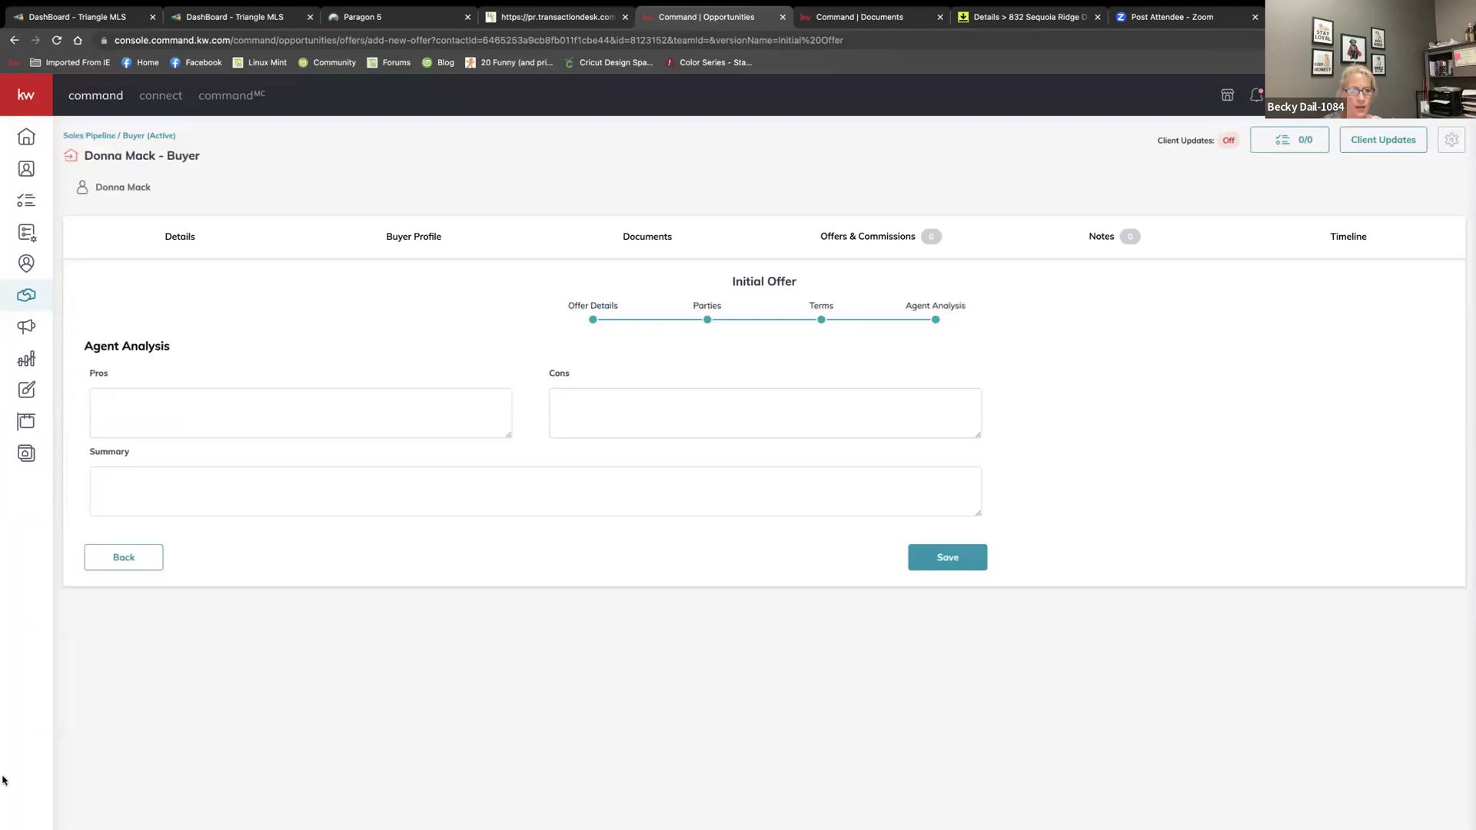
Save the $500,000 Initial Offer and mark it Accepted in the Offer Timeline
left_click(940, 559)
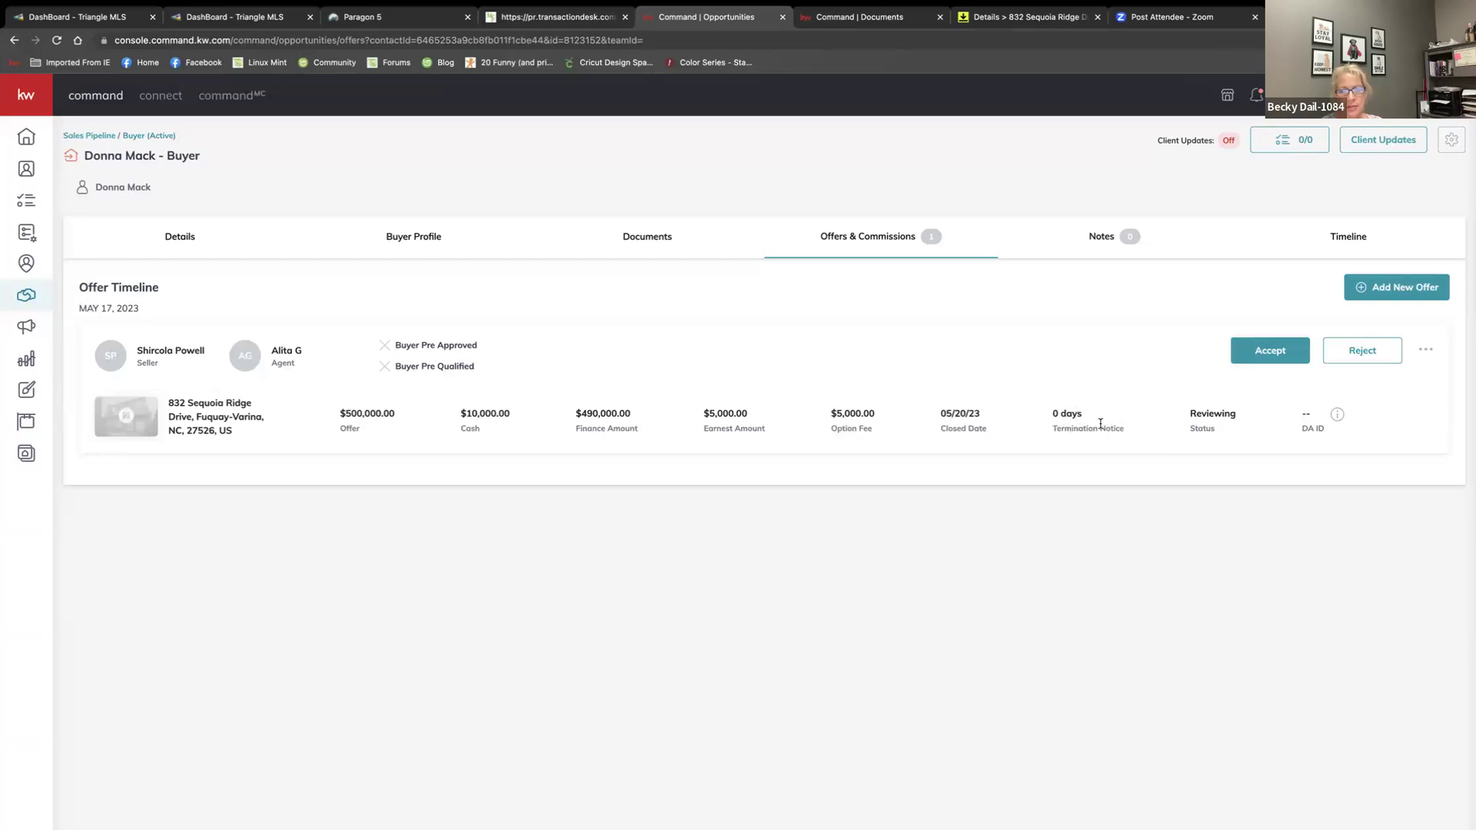
left_click(1261, 352)
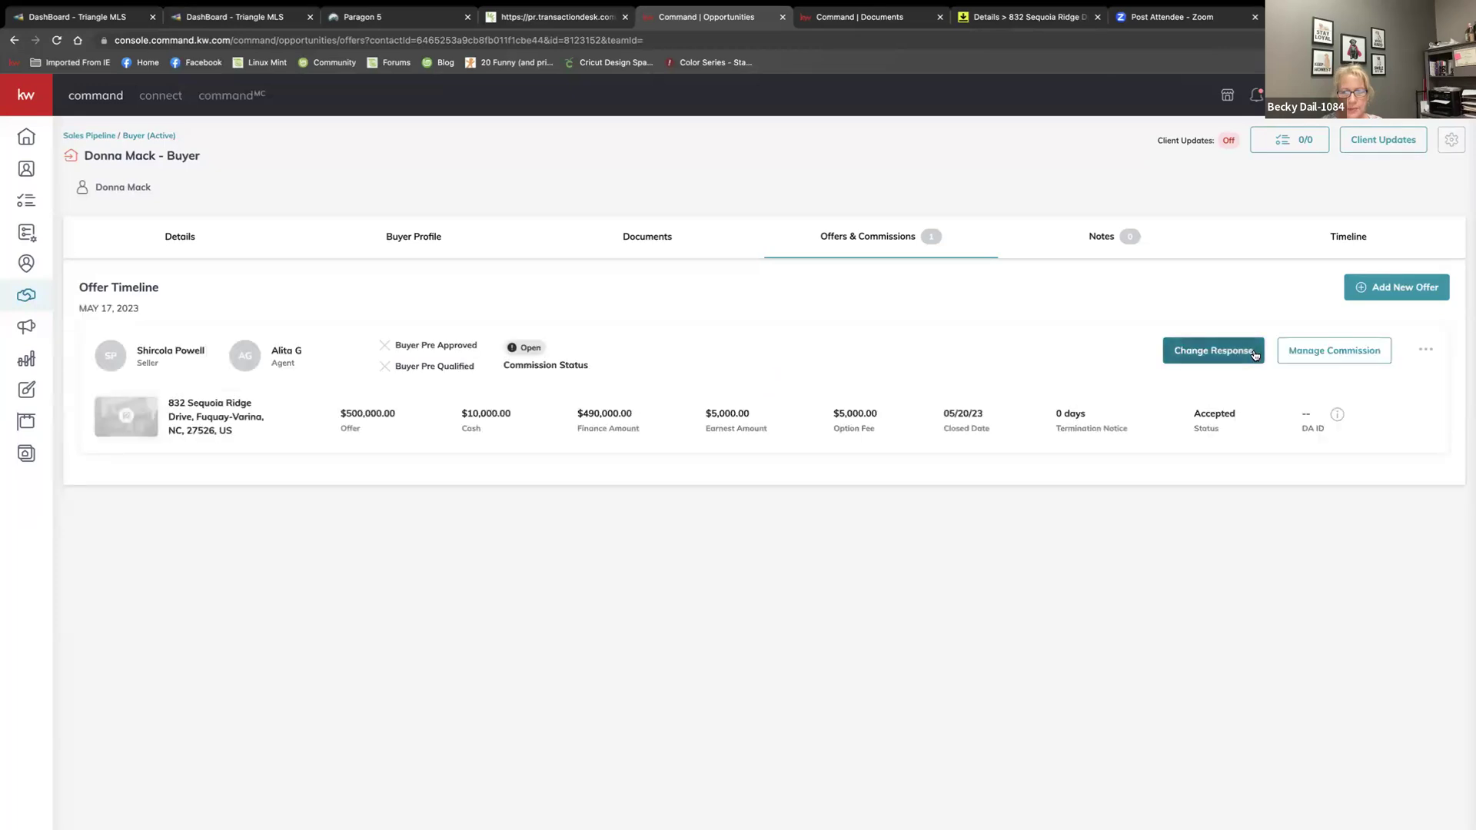
Edit the accepted offer's commission general information to set contract date 5/1/2023
left_click(1339, 355)
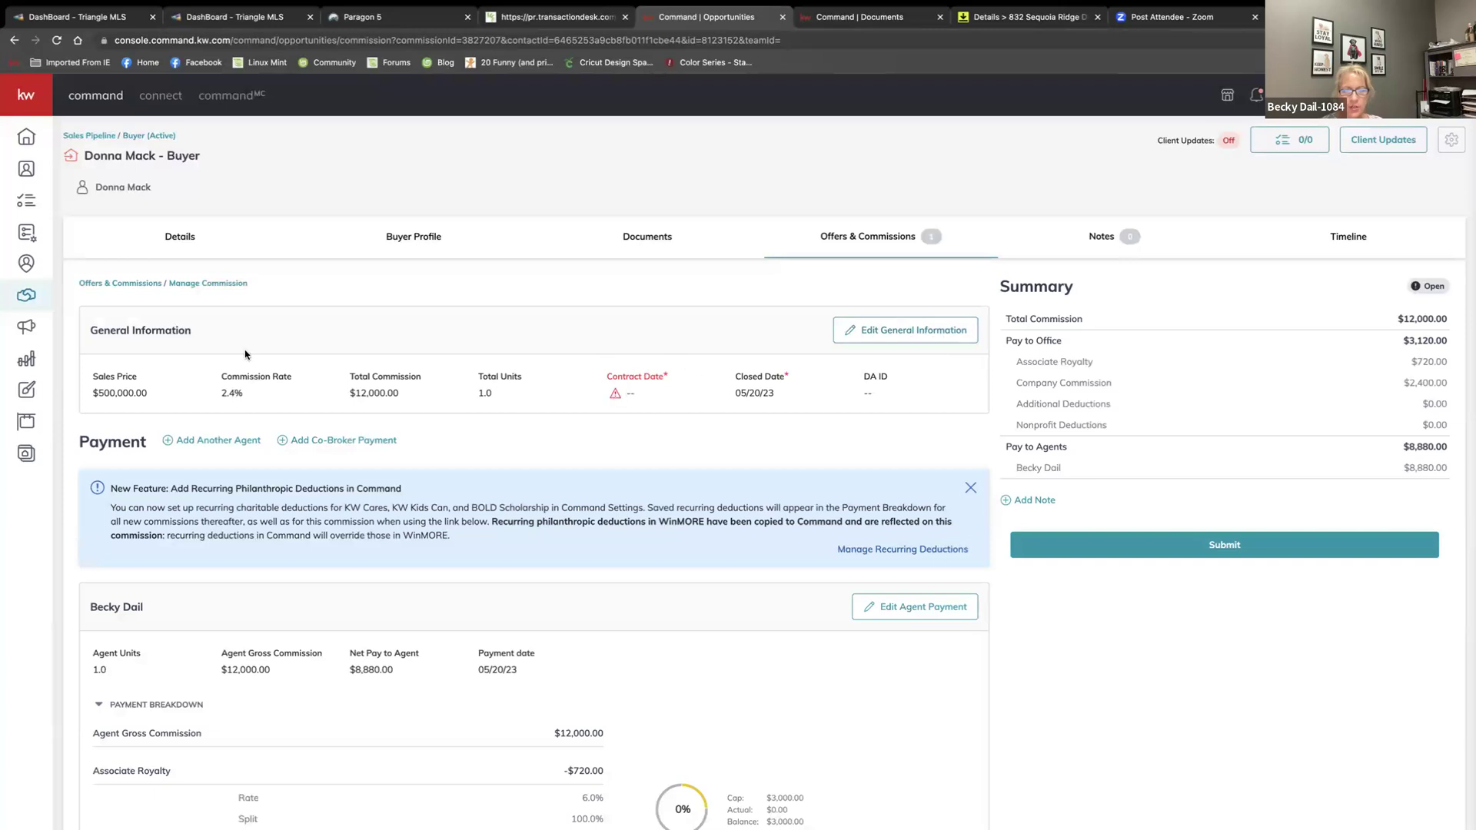
left_click(923, 335)
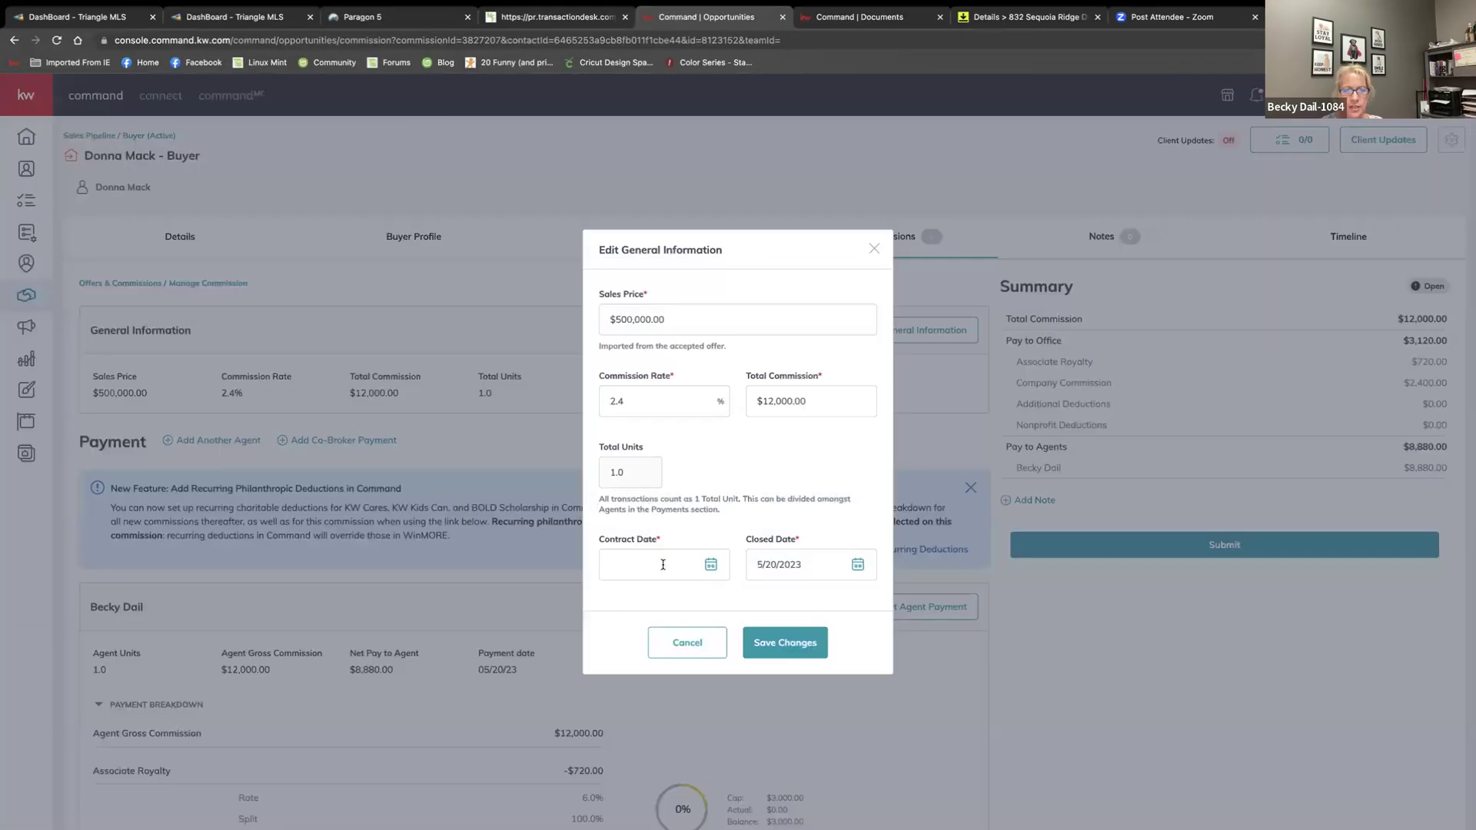
left_click(709, 564)
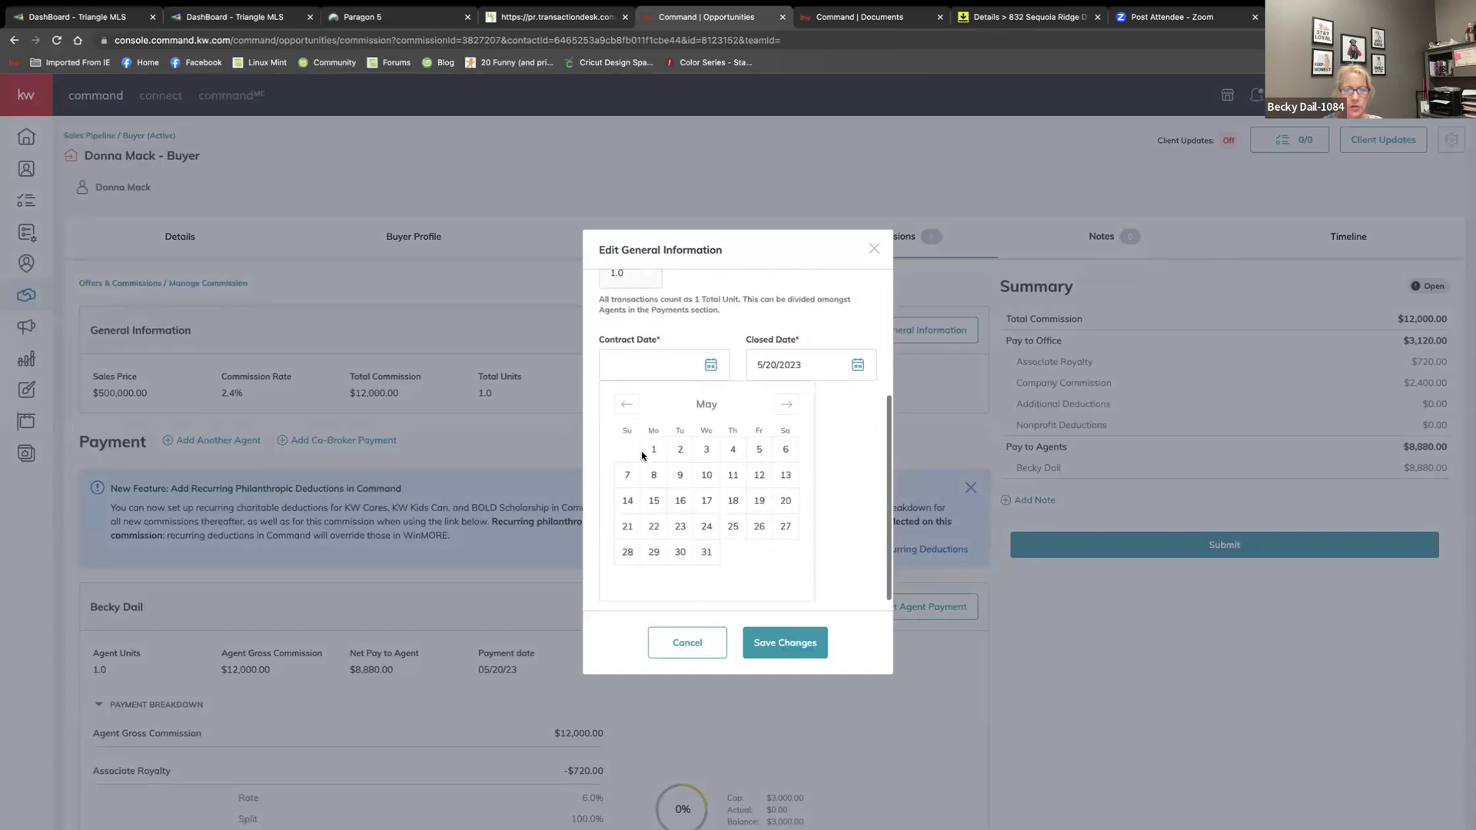
left_click(643, 455)
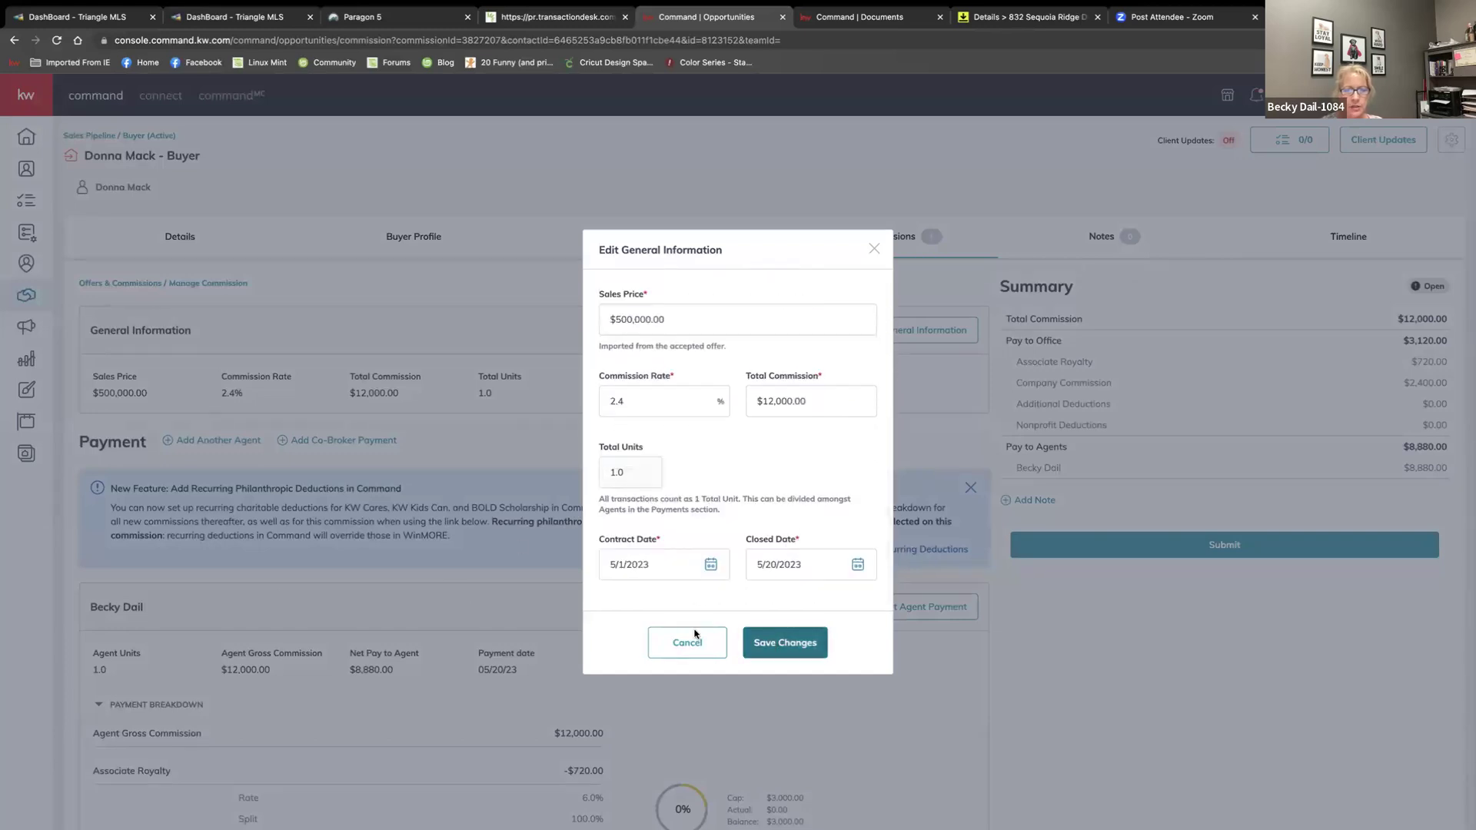
key("Return")
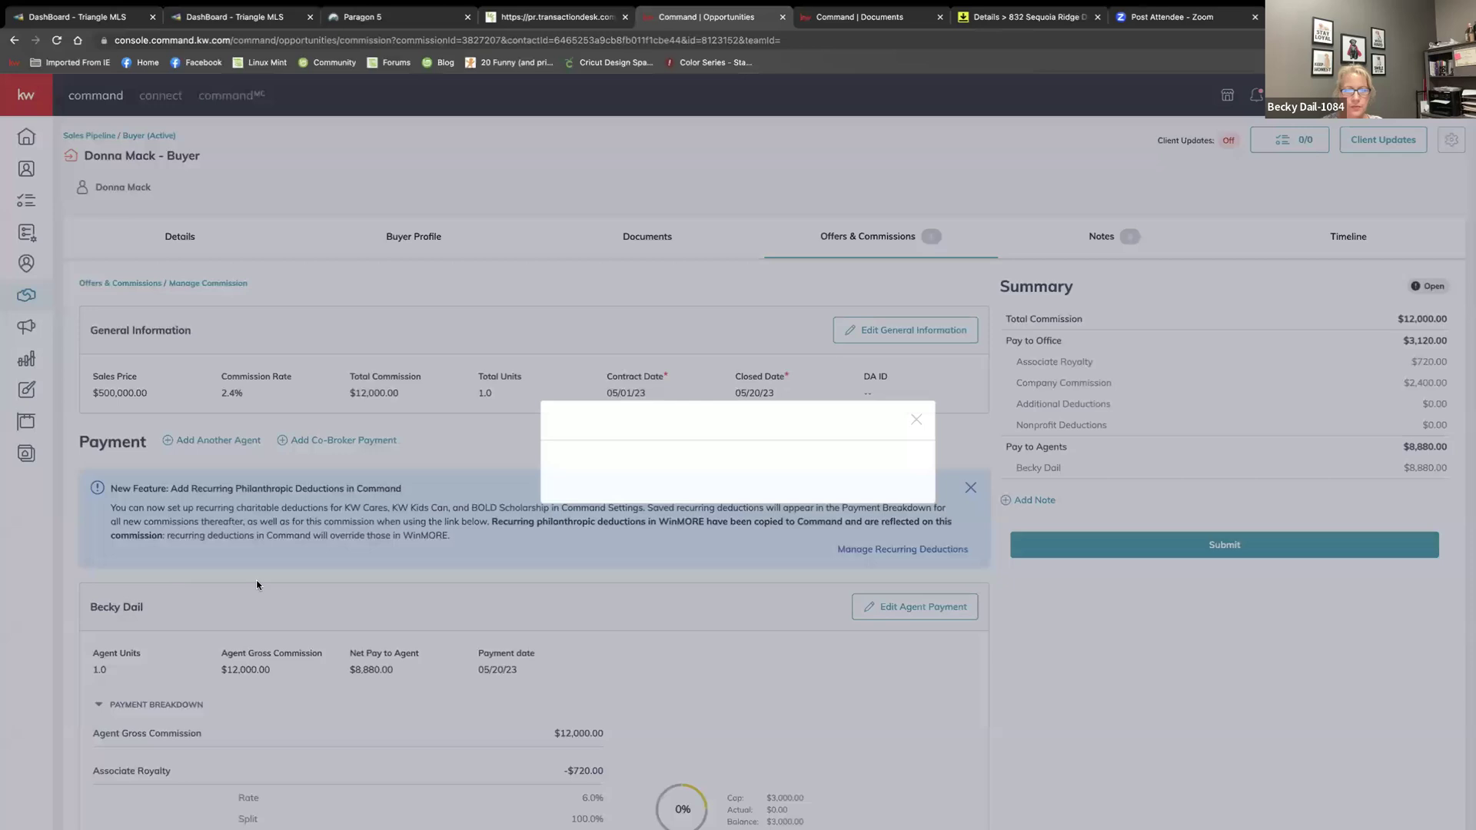
Scroll down to the agent payment card showing $8,880.00 net to agent
scroll(736, 468, "down", 2)
scroll(738, 475, "down", 2)
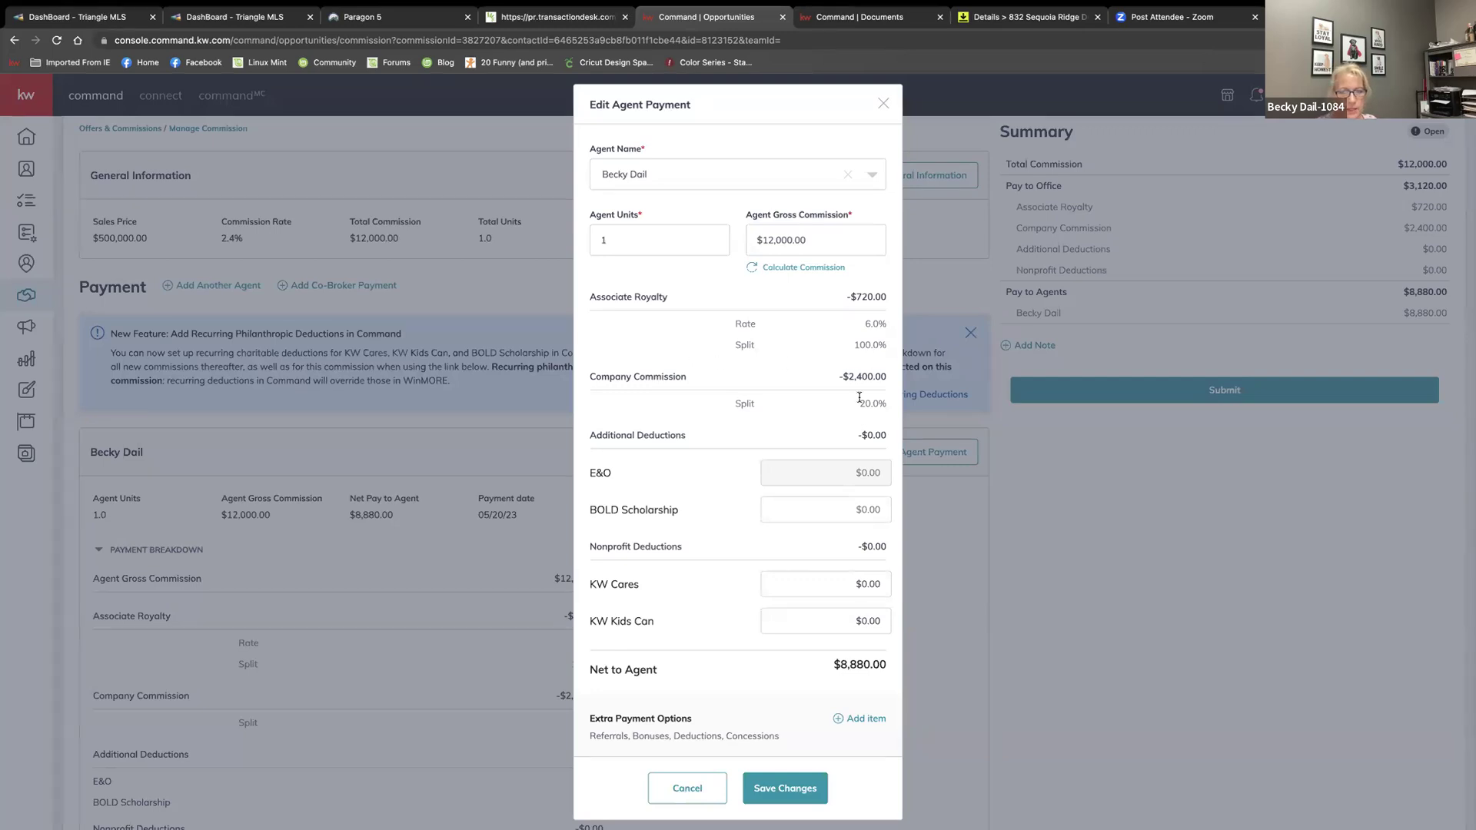
scroll(774, 492, "down", 2)
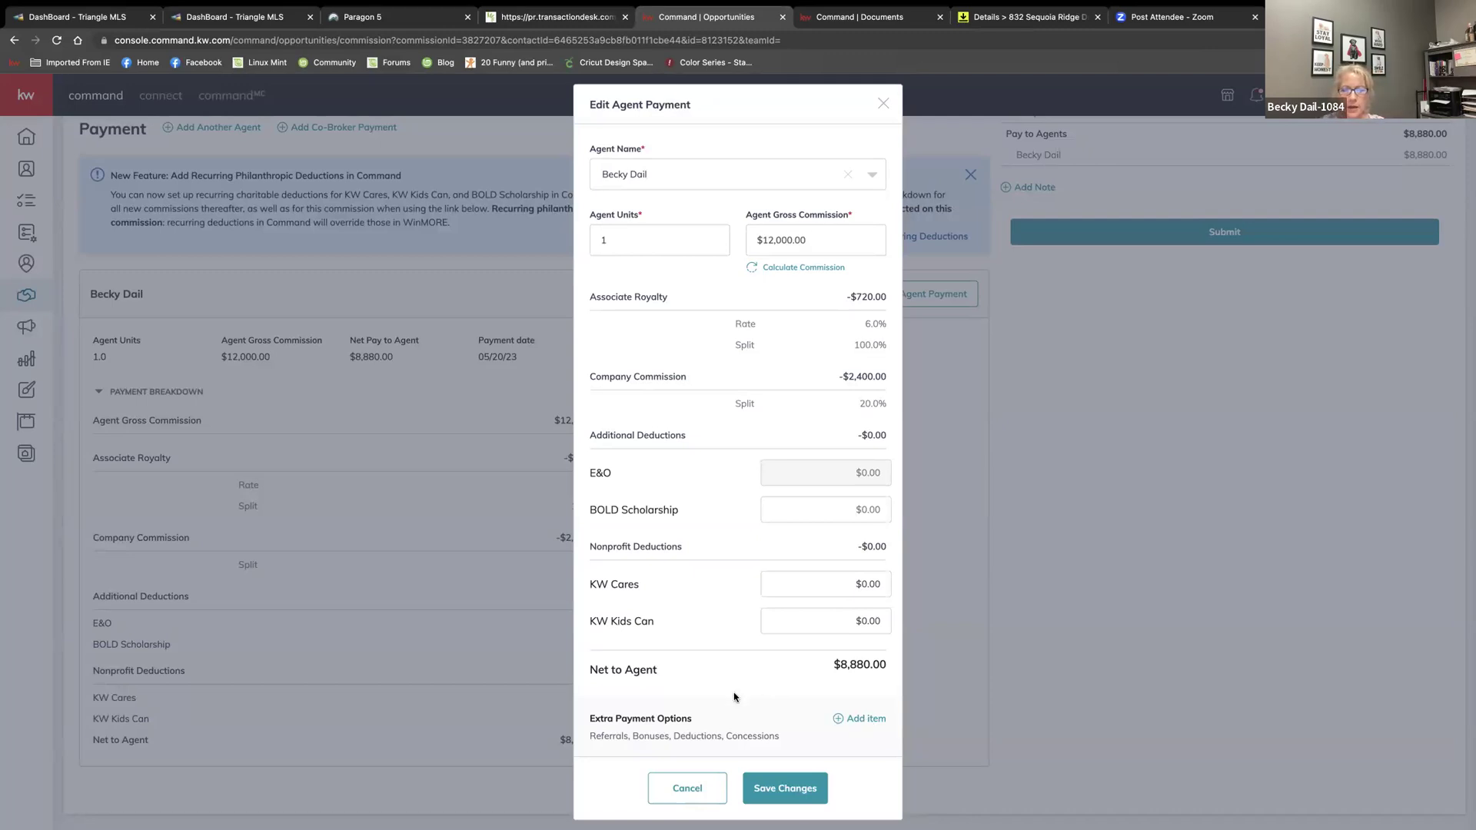
Start a new deduction item of $1,200.00 described as PC Grant
left_click(856, 718)
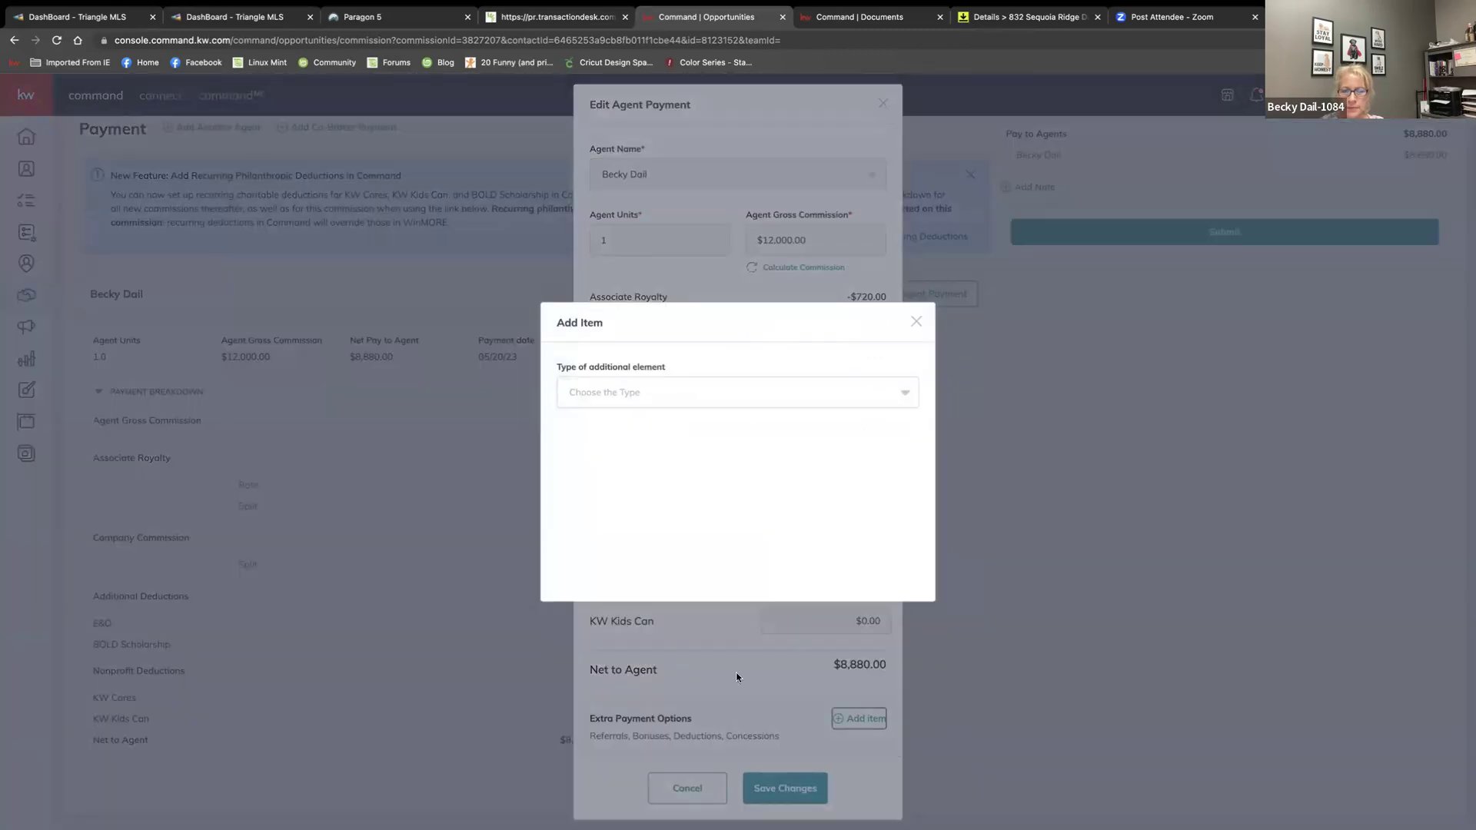
left_click(776, 393)
scroll(731, 431, "down", 2)
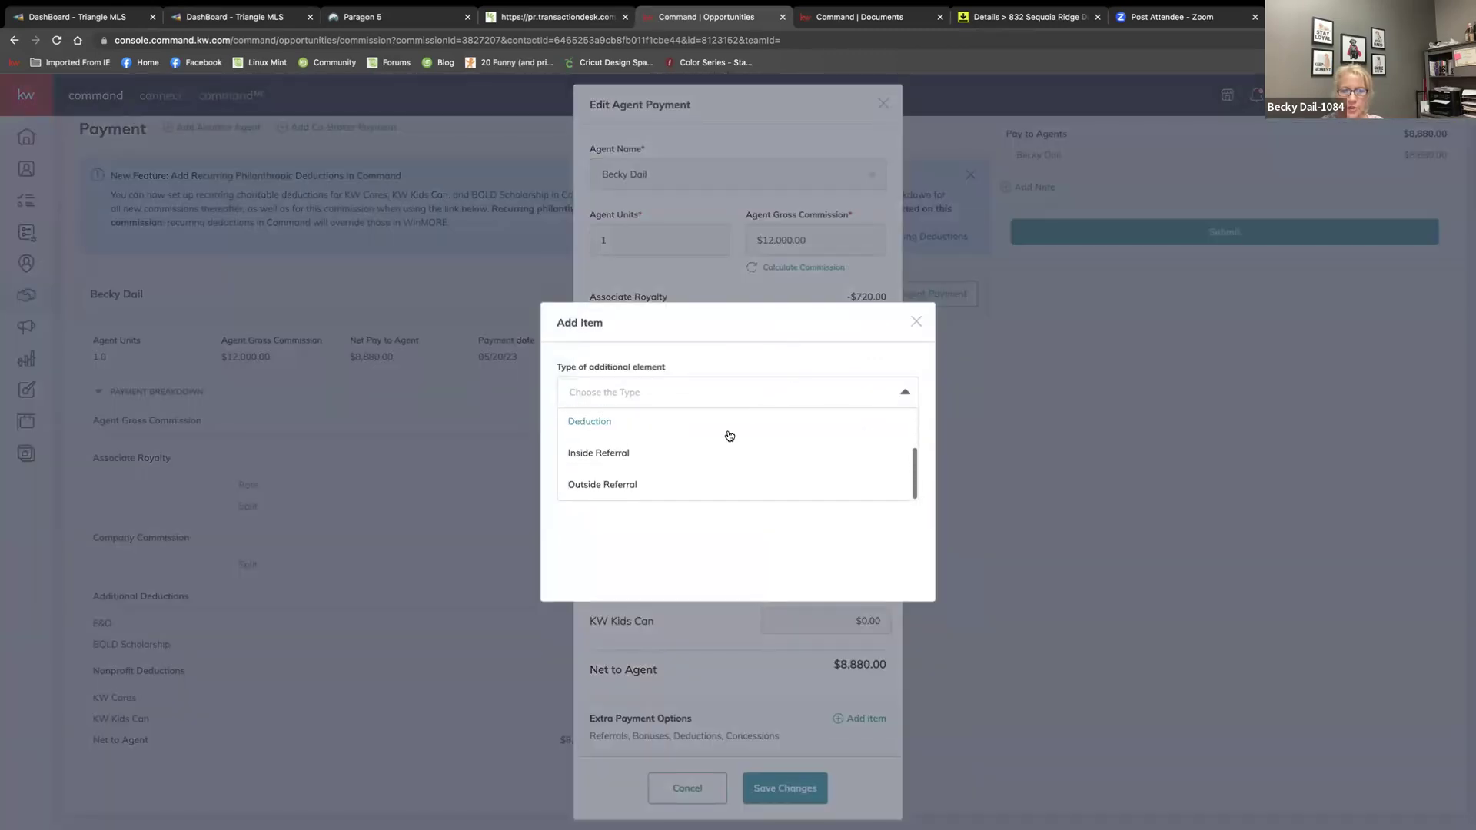
left_click(589, 430)
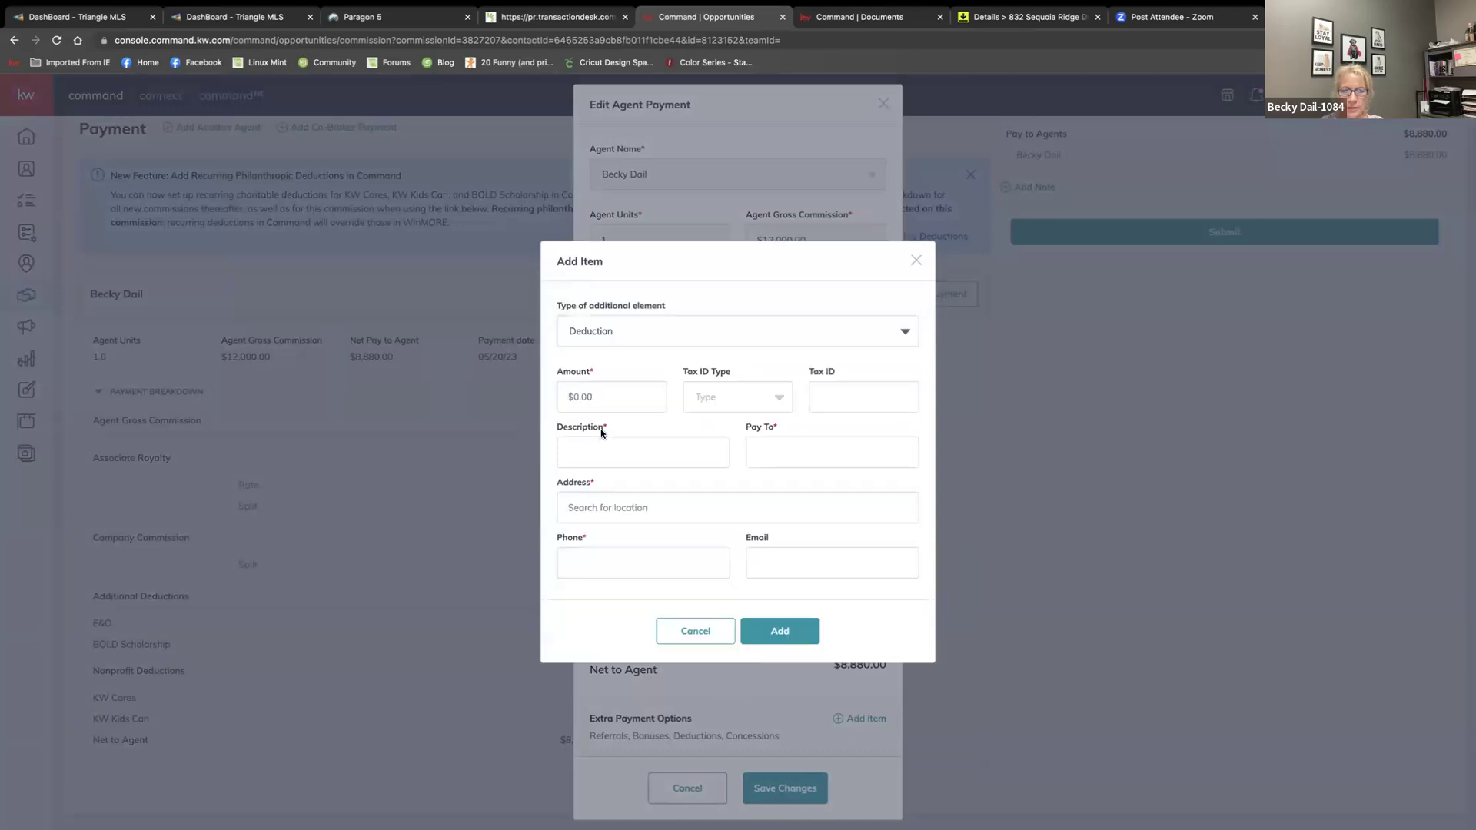
left_click(605, 394)
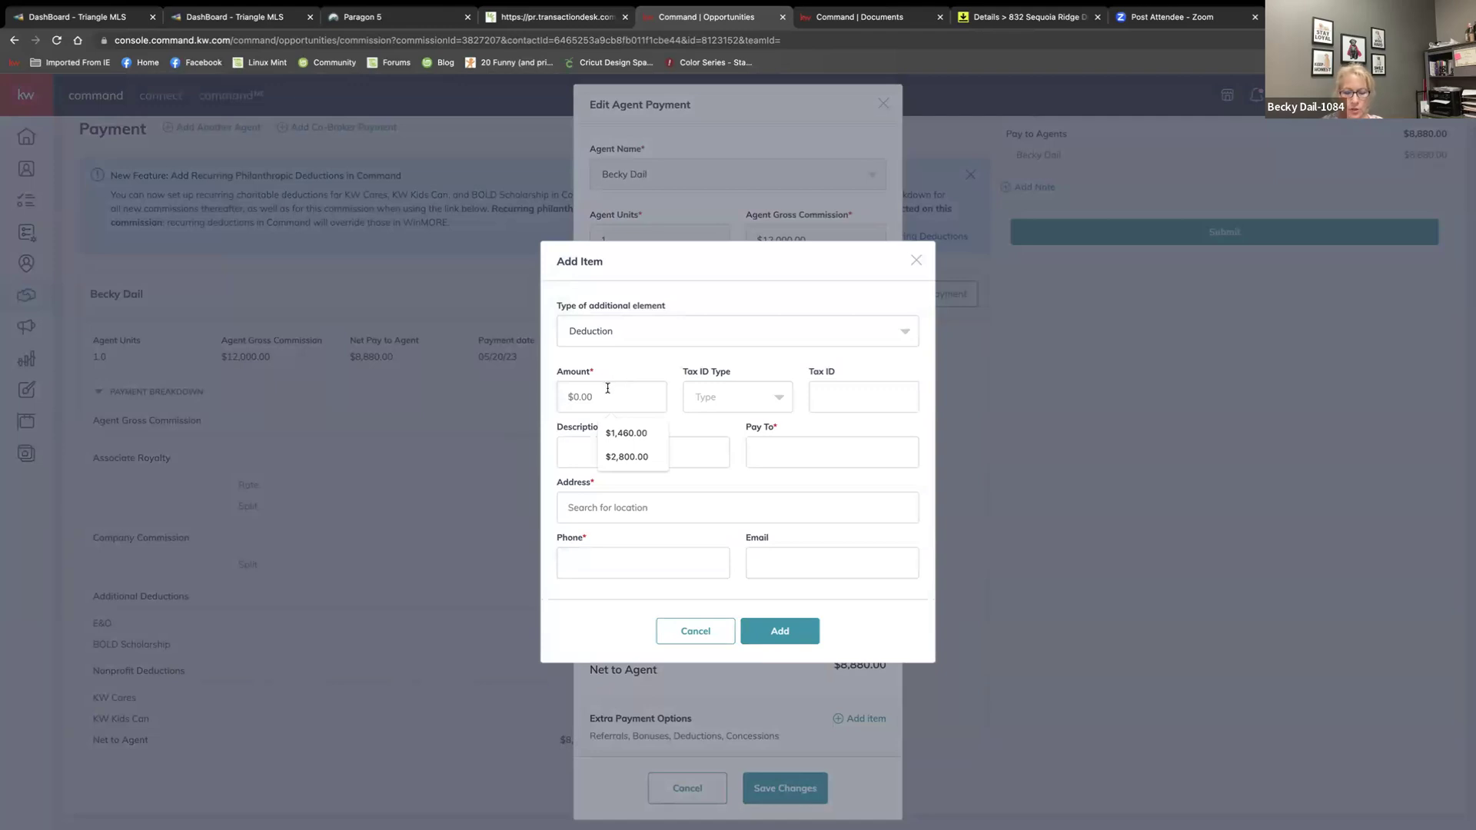
type("1,200")
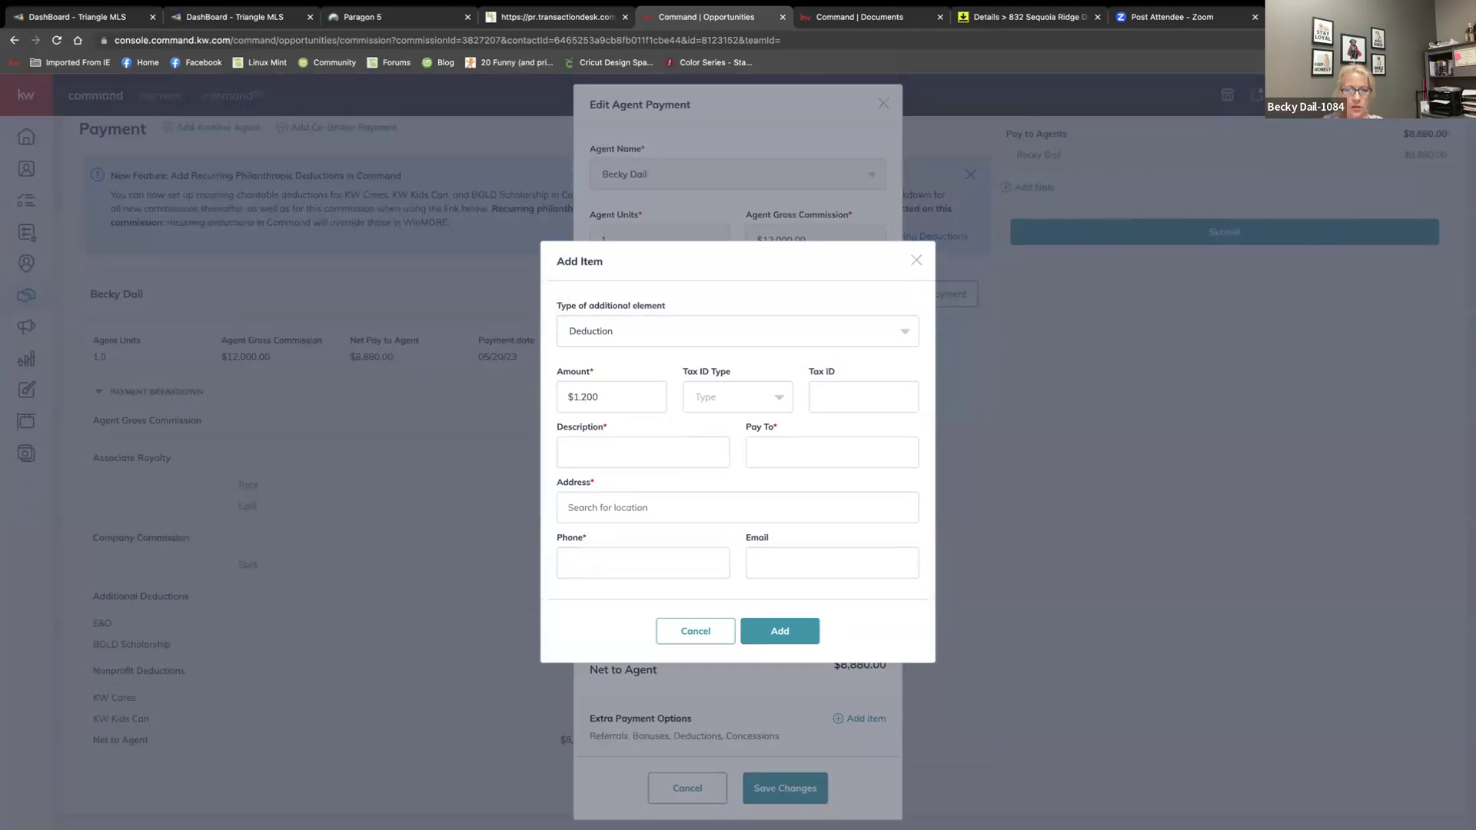
type(".00")
left_click(667, 456)
left_click(694, 442)
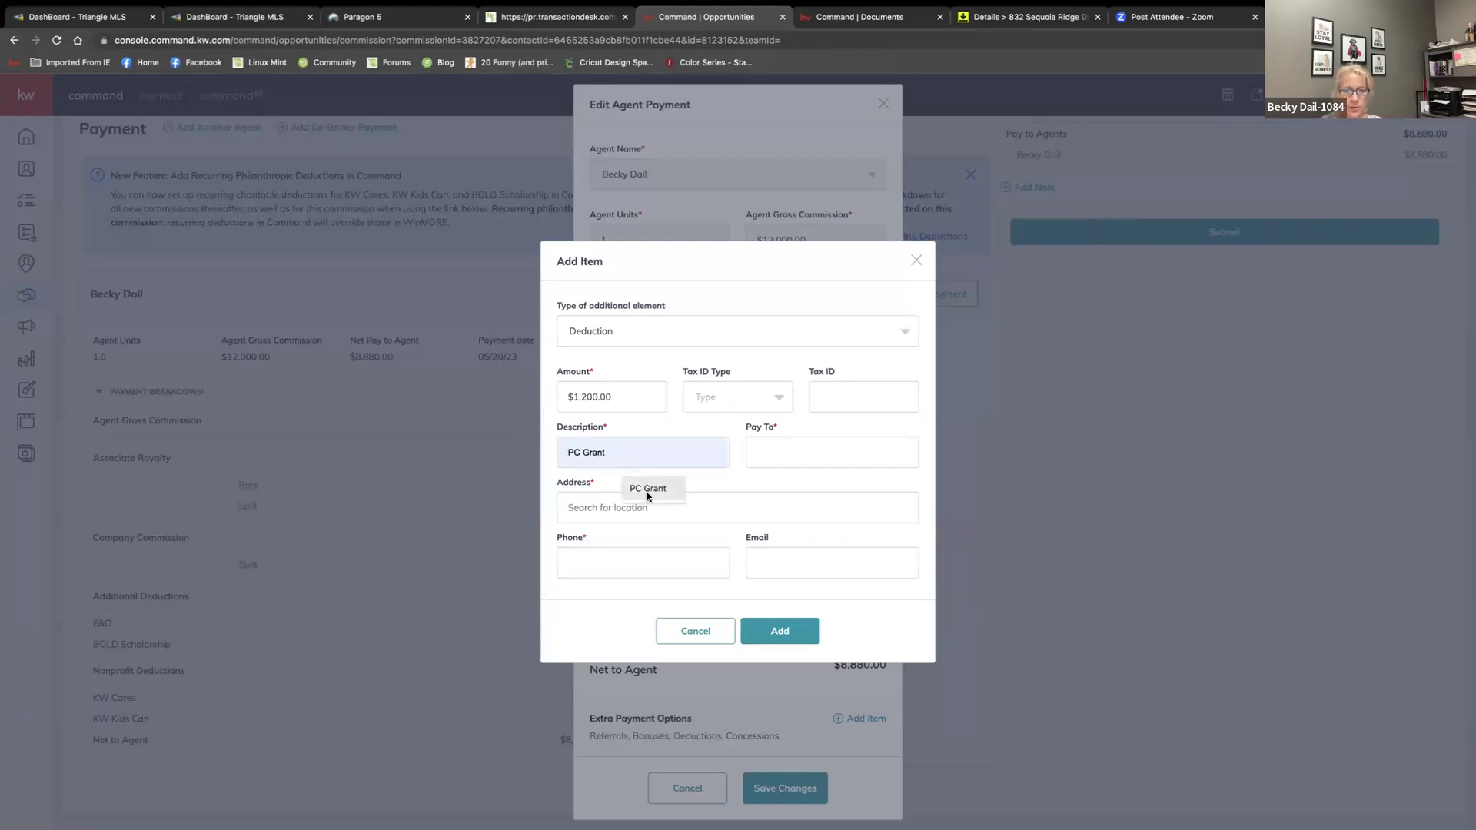
left_click(647, 492)
Fill in the deduction's saved payee, street address and phone number, then add it
left_click(790, 458)
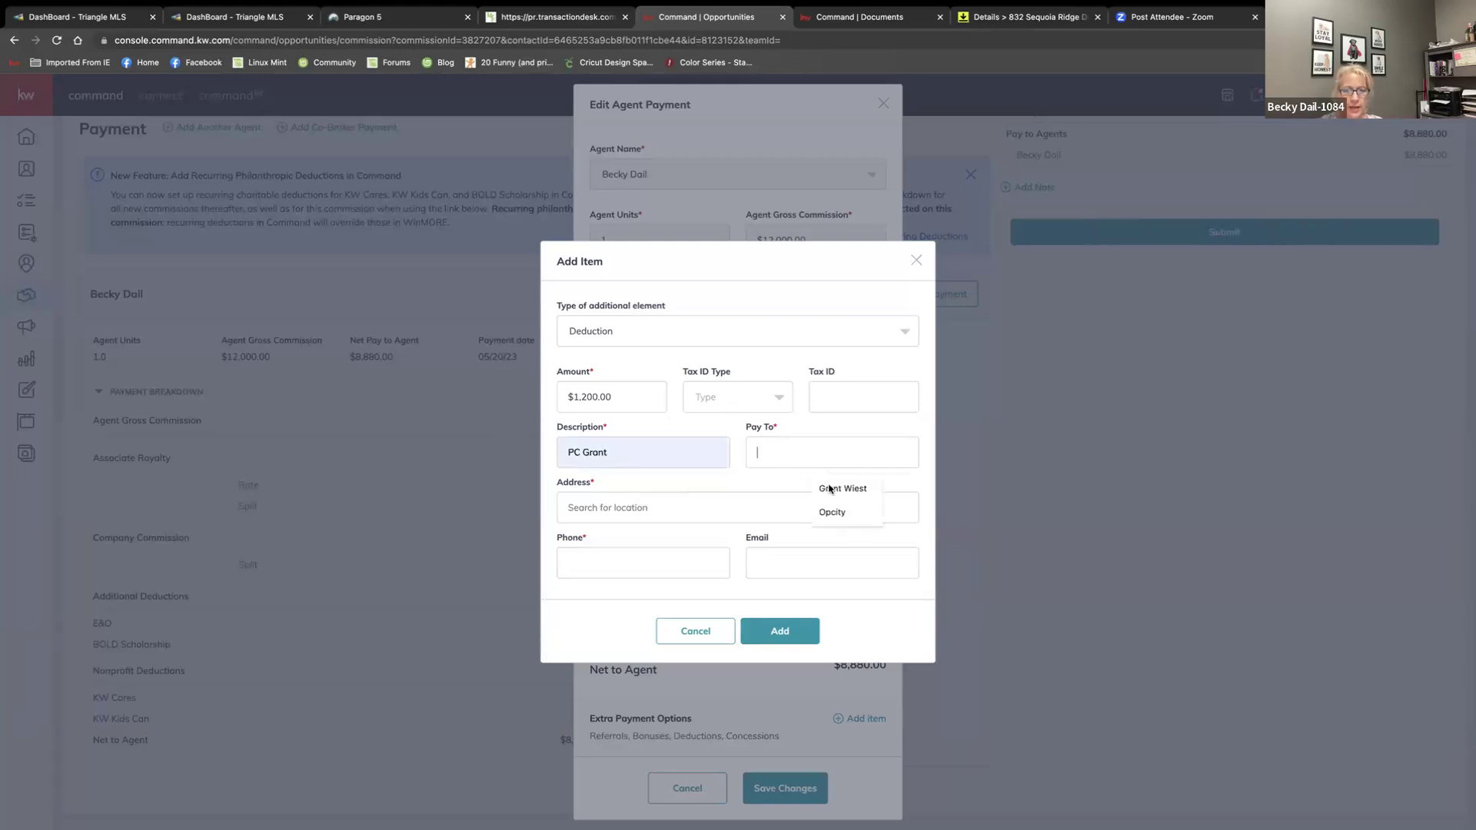
left_click(845, 488)
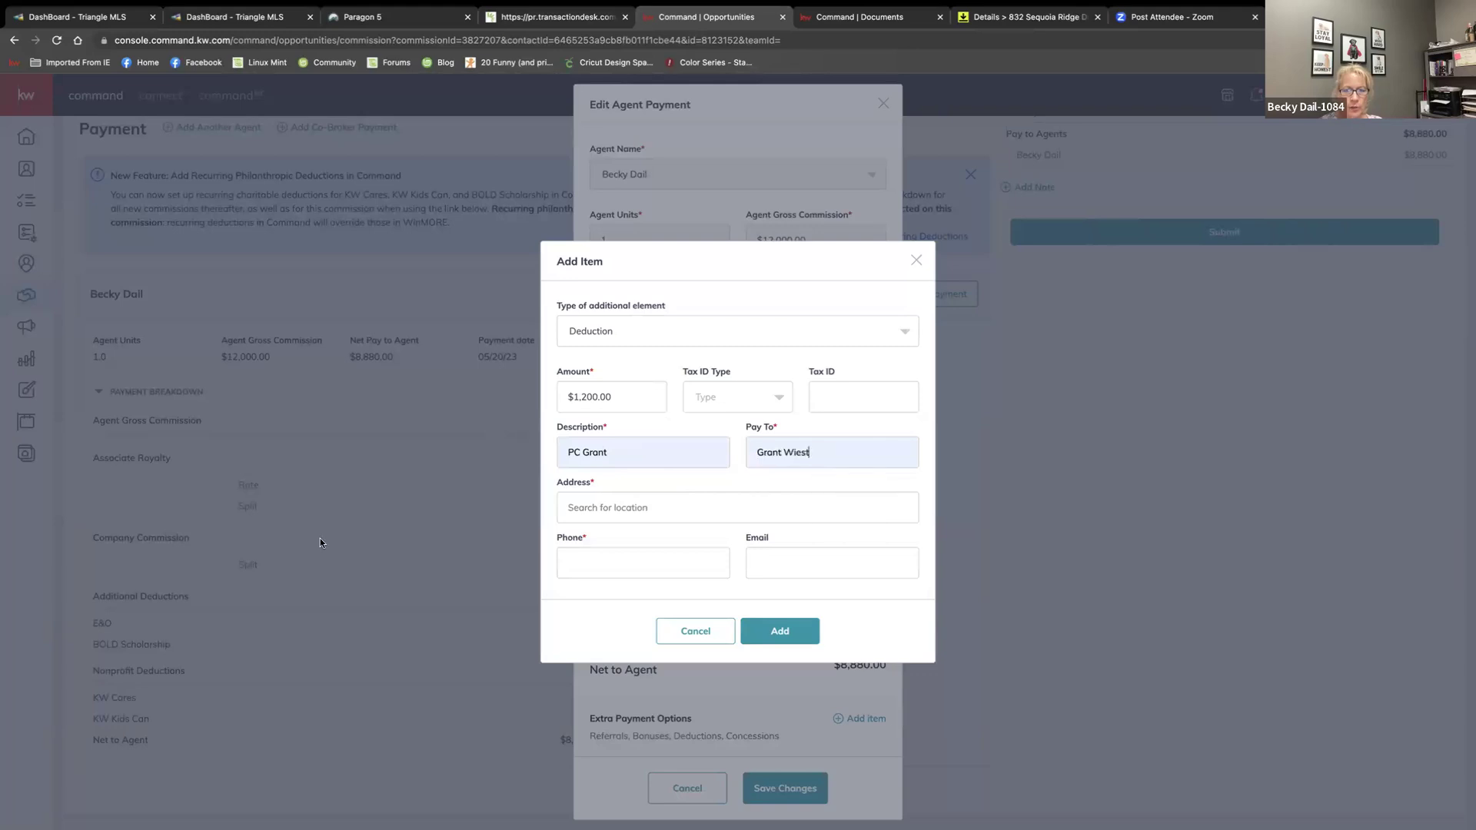
left_click(587, 510)
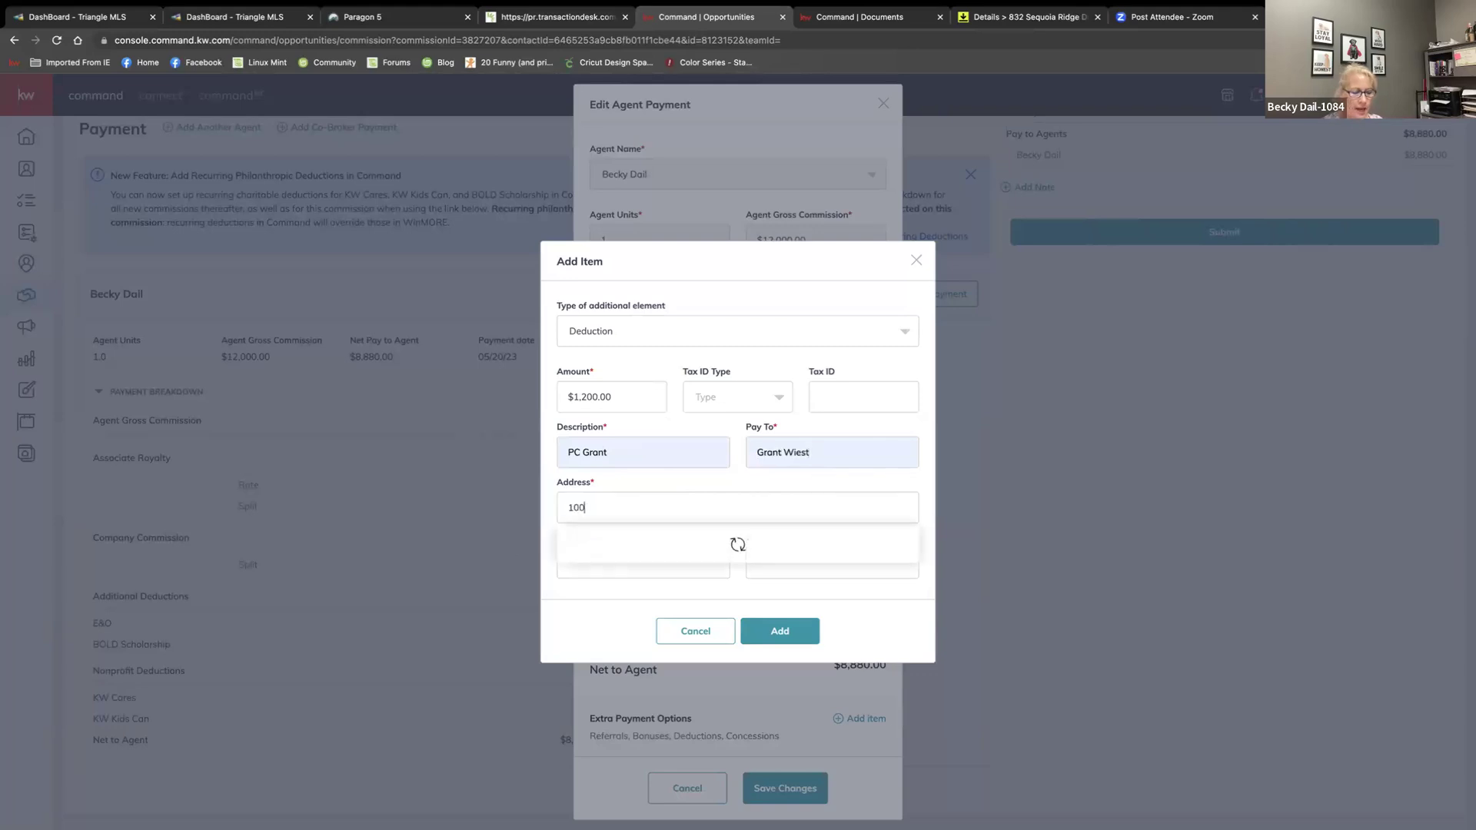
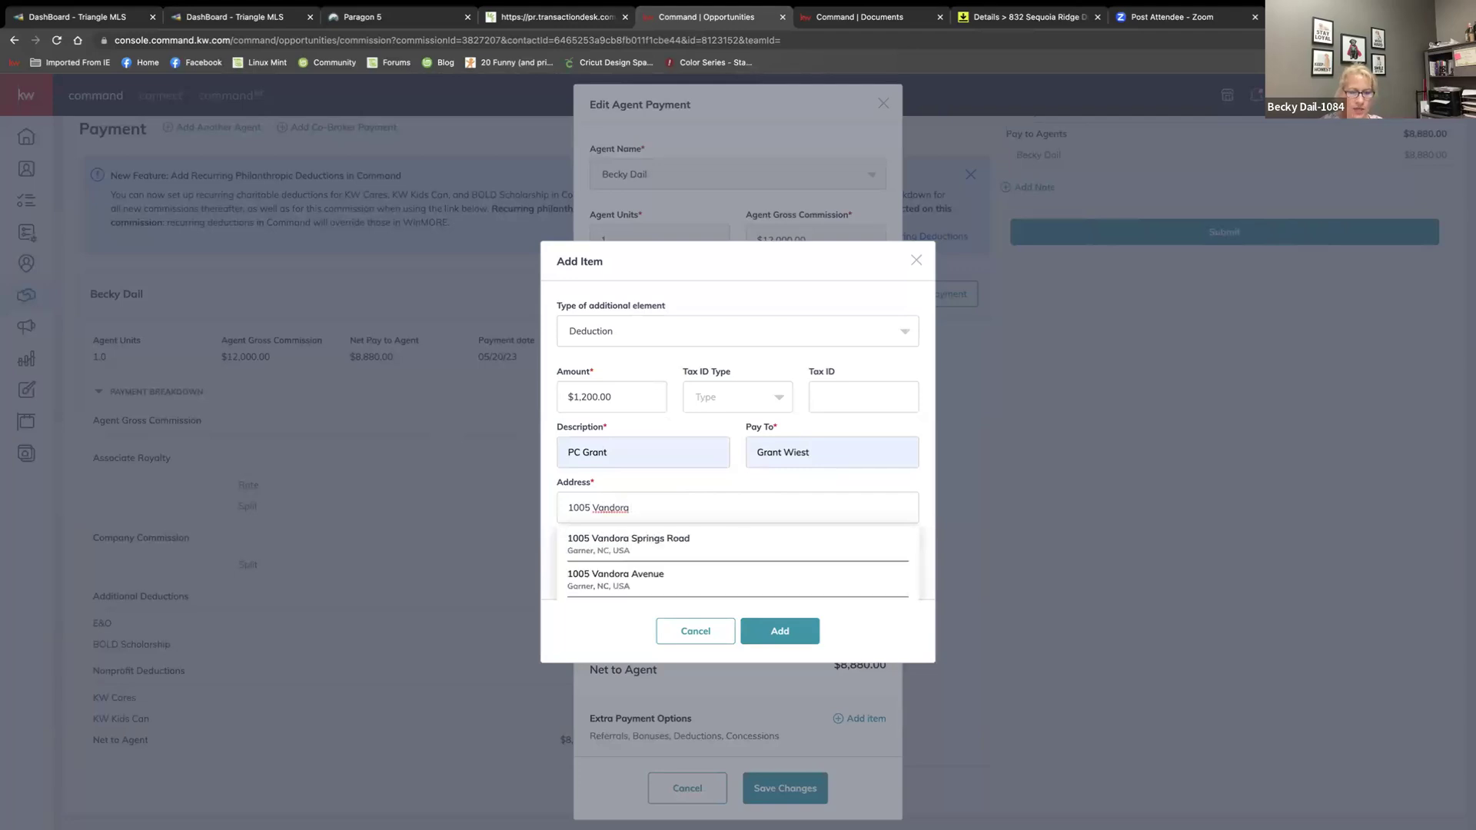
left_click(532, 593)
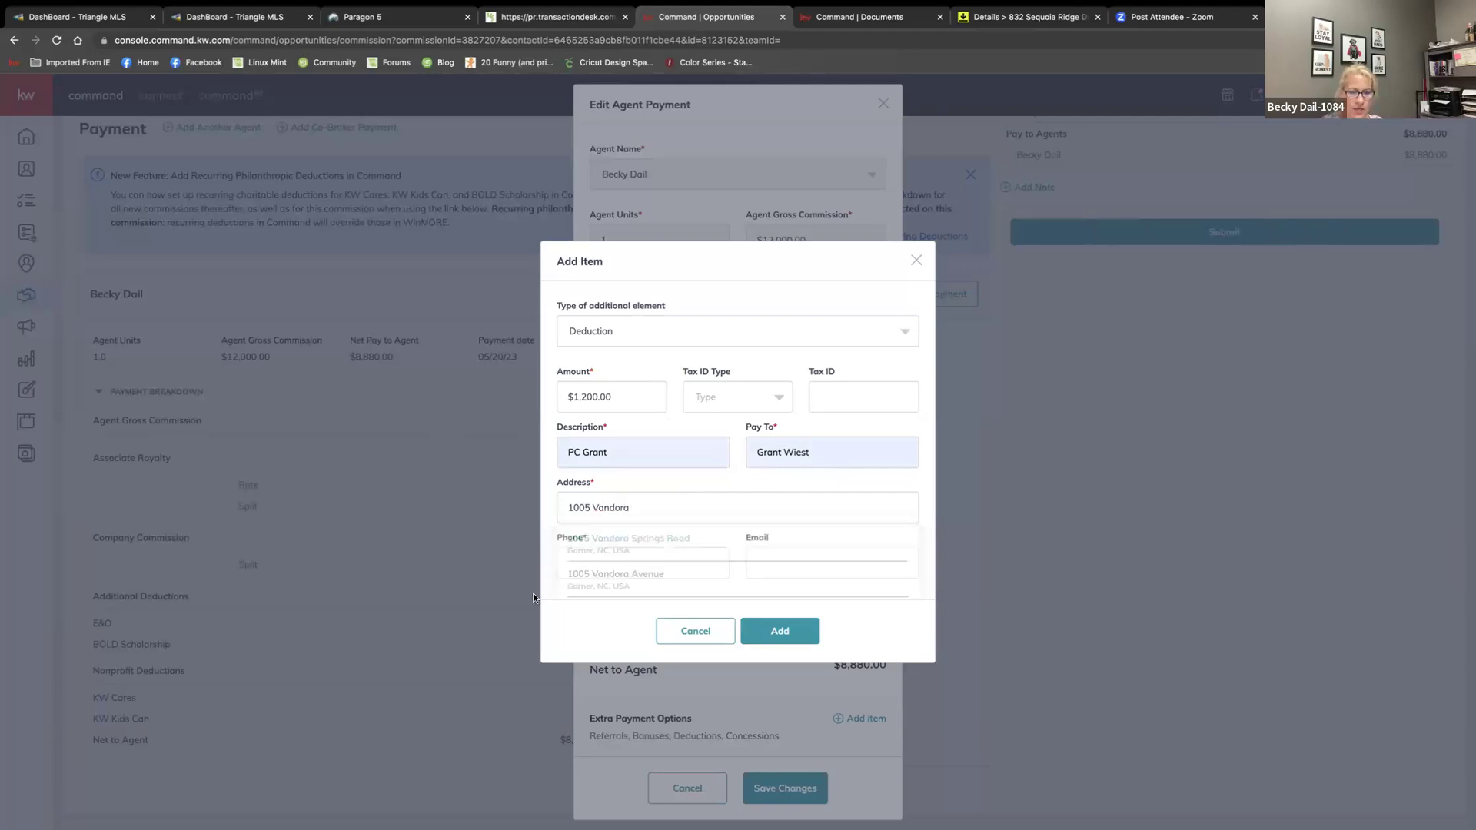
left_click(592, 567)
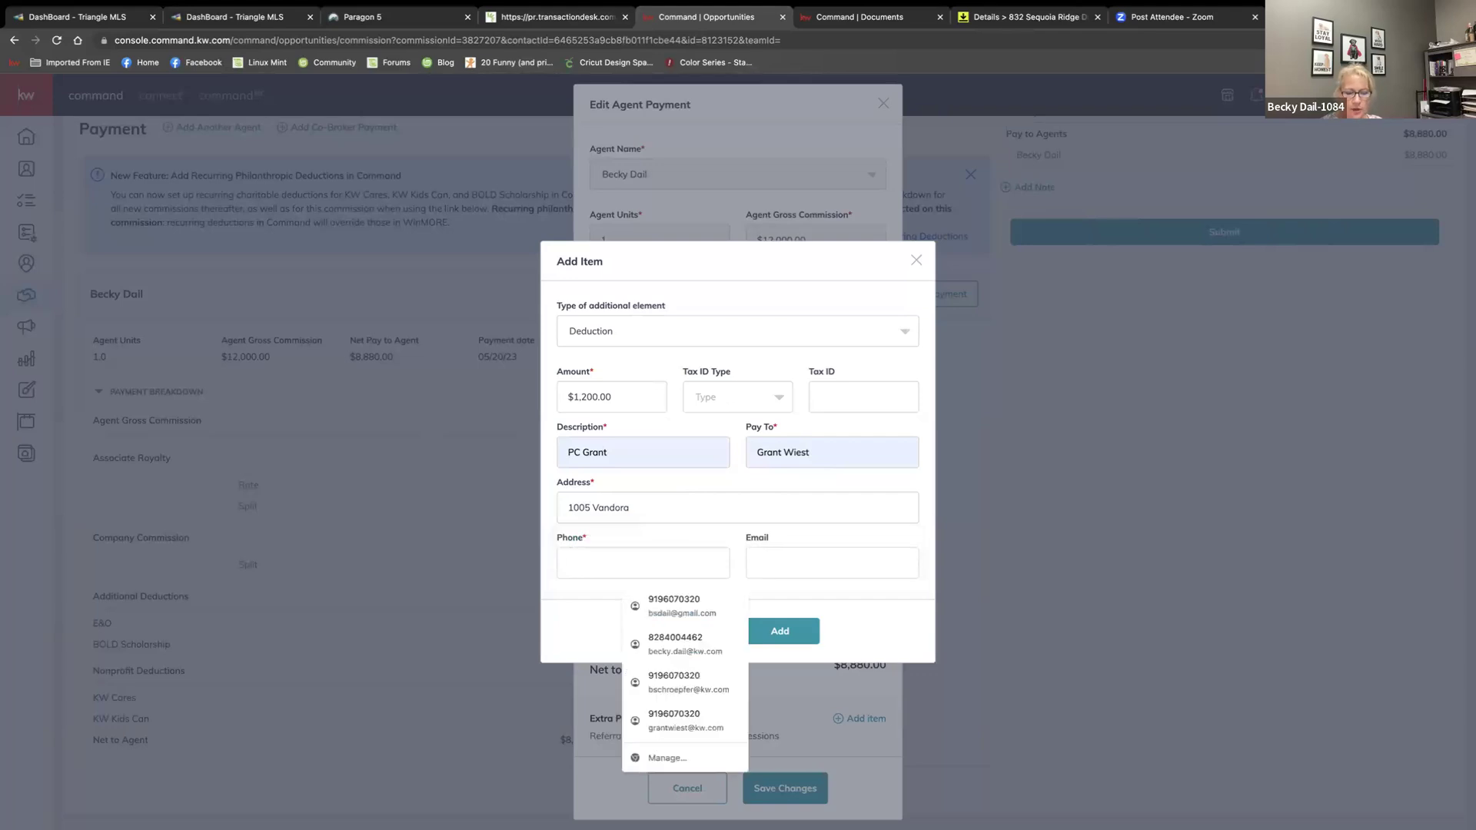
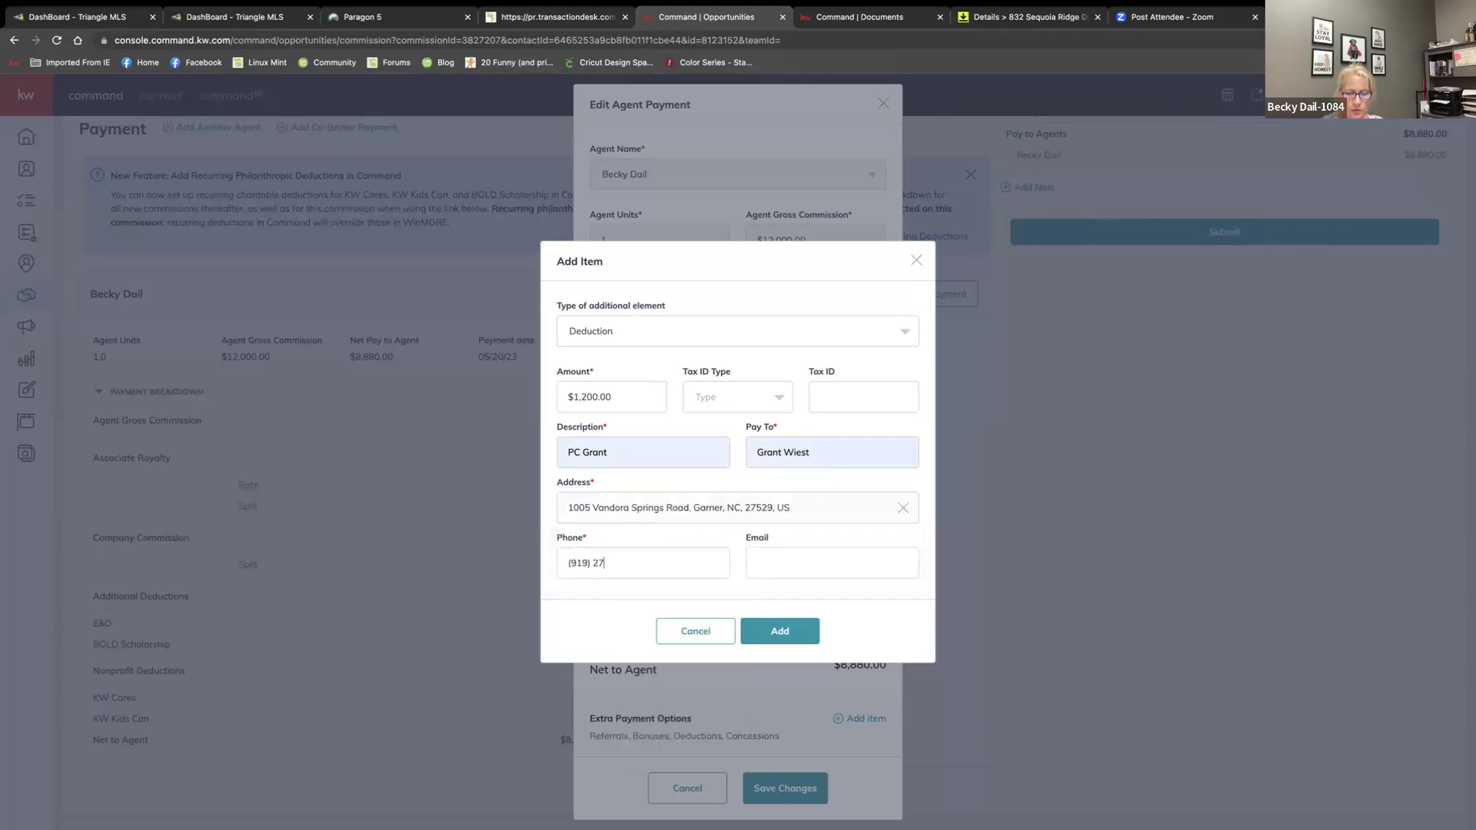
left_click(778, 627)
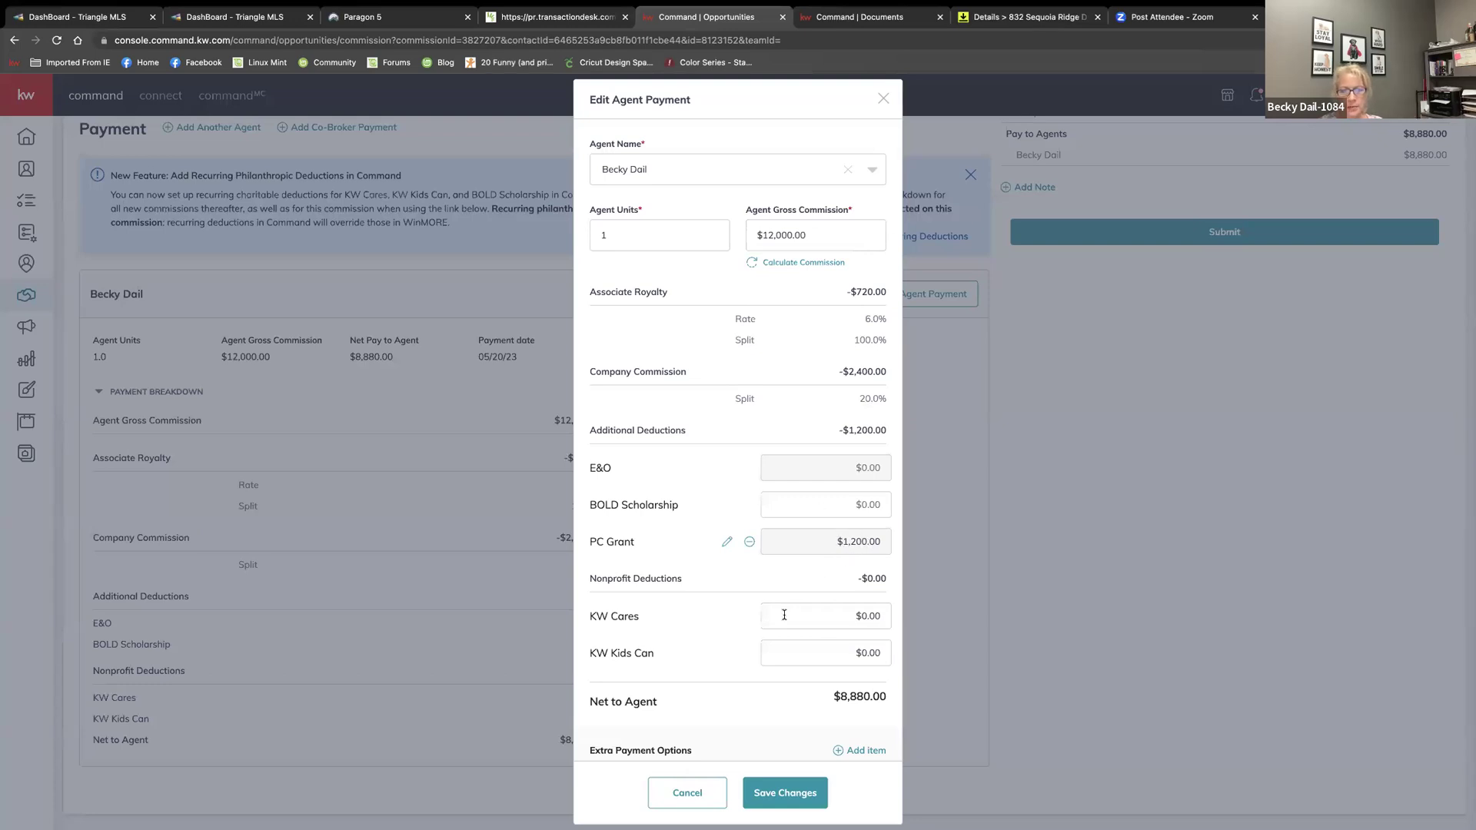
Start a new Outside Referral payment item set to 35 percent
left_click(866, 751)
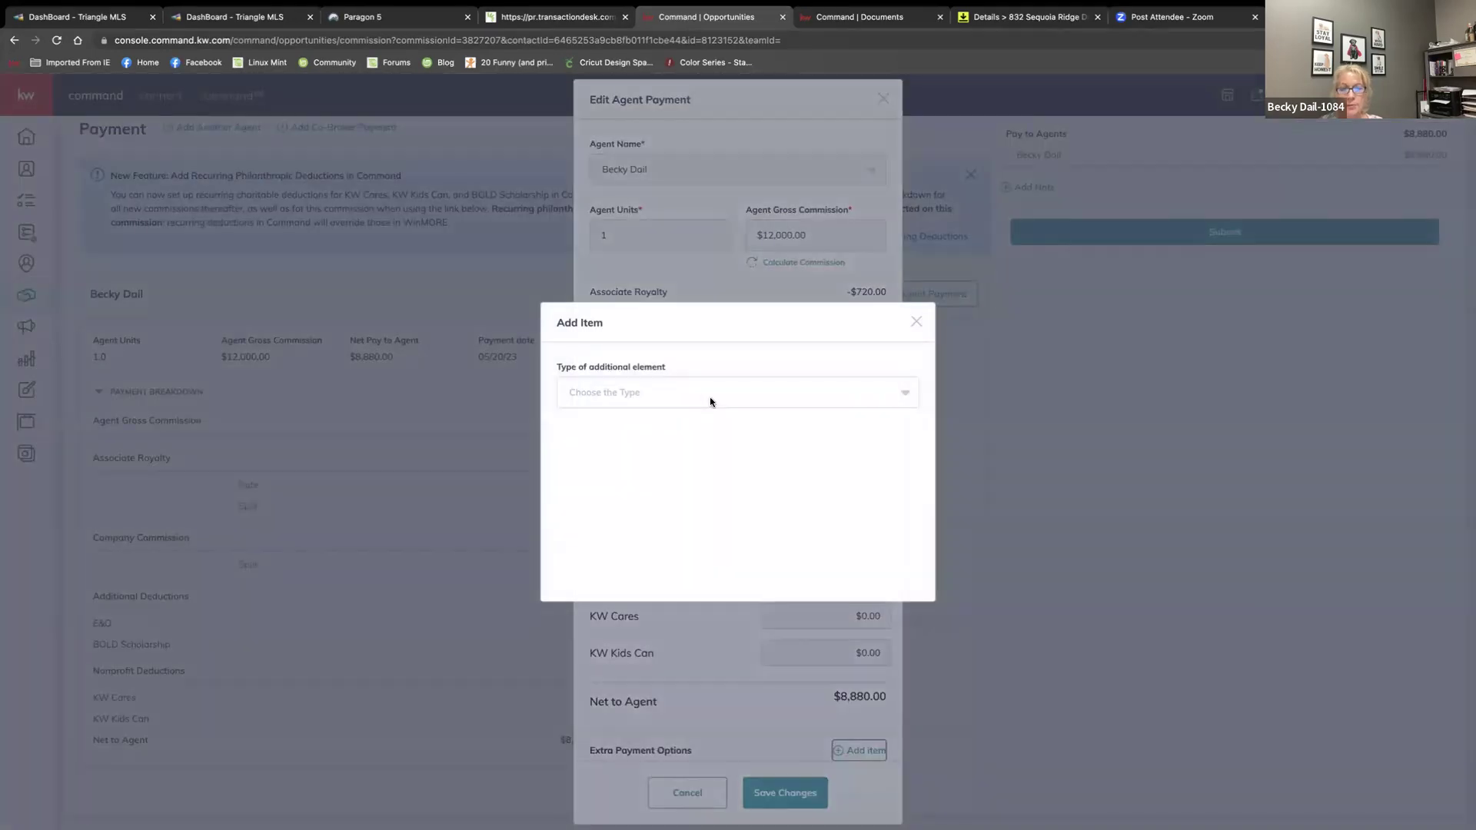
left_click(706, 393)
scroll(665, 448, "down", 3)
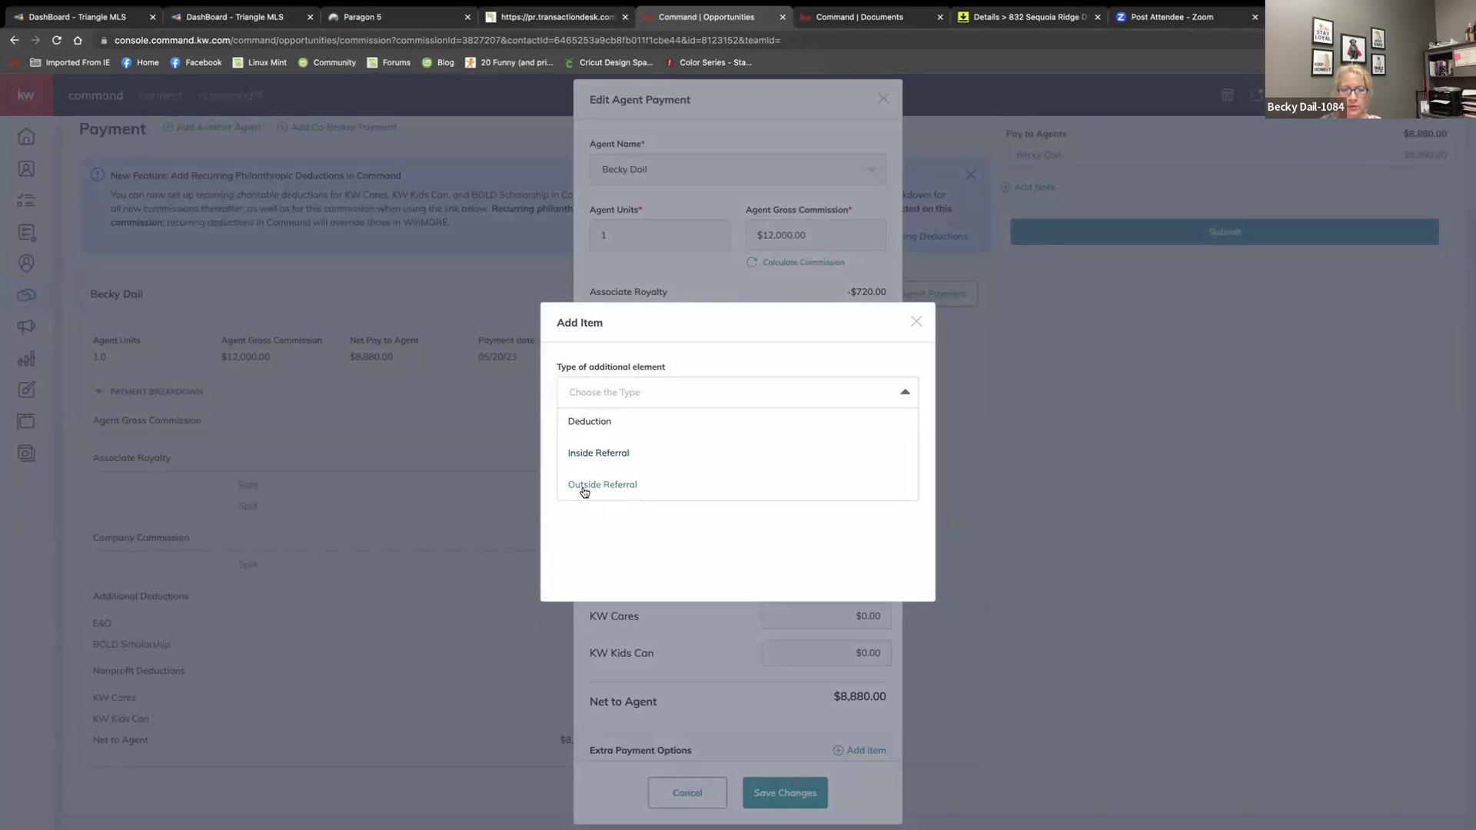
left_click(915, 321)
left_click(856, 755)
left_click(665, 405)
scroll(641, 479, "down", 2)
left_click(626, 487)
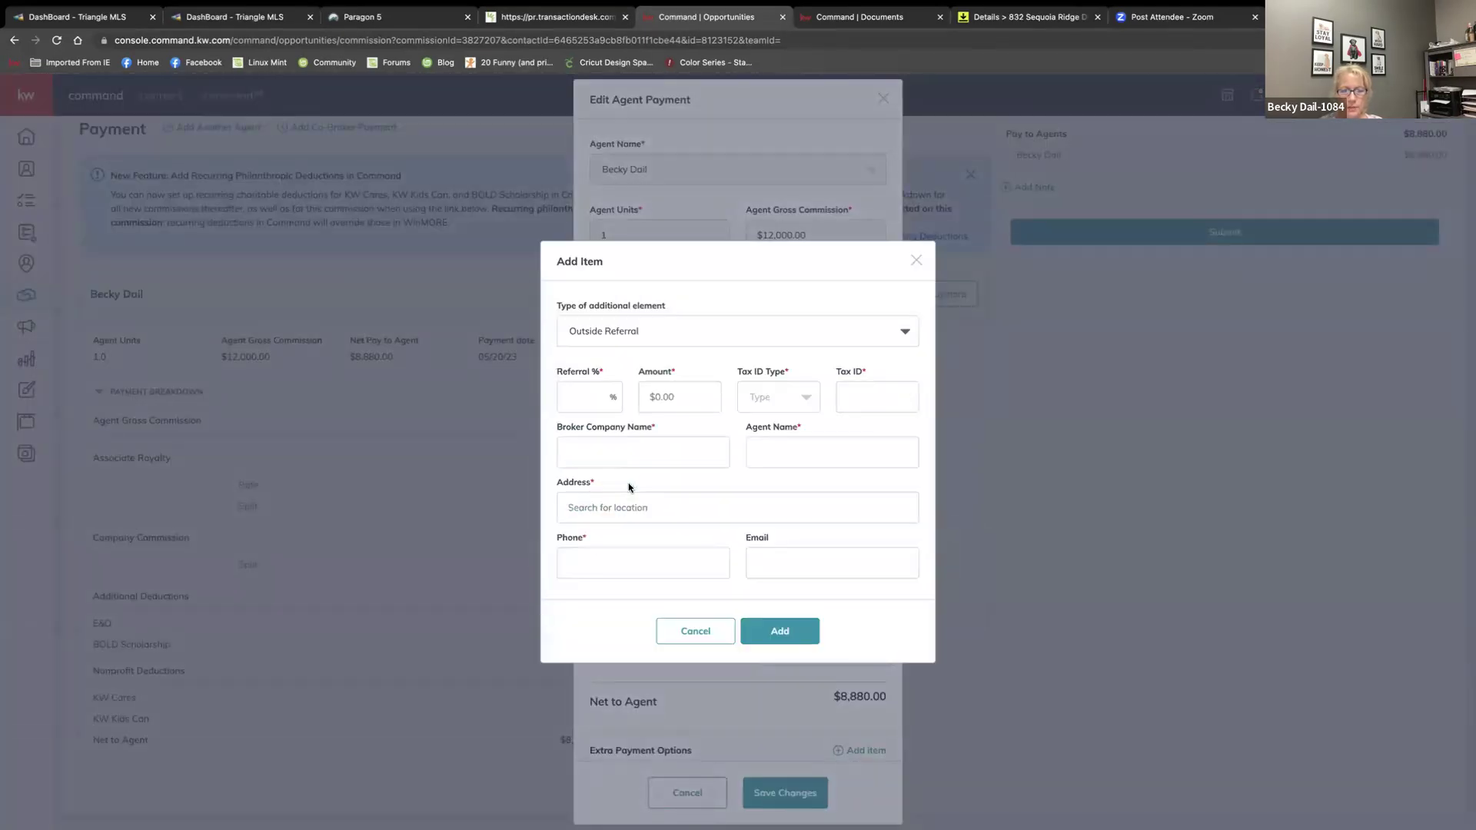
left_click(584, 398)
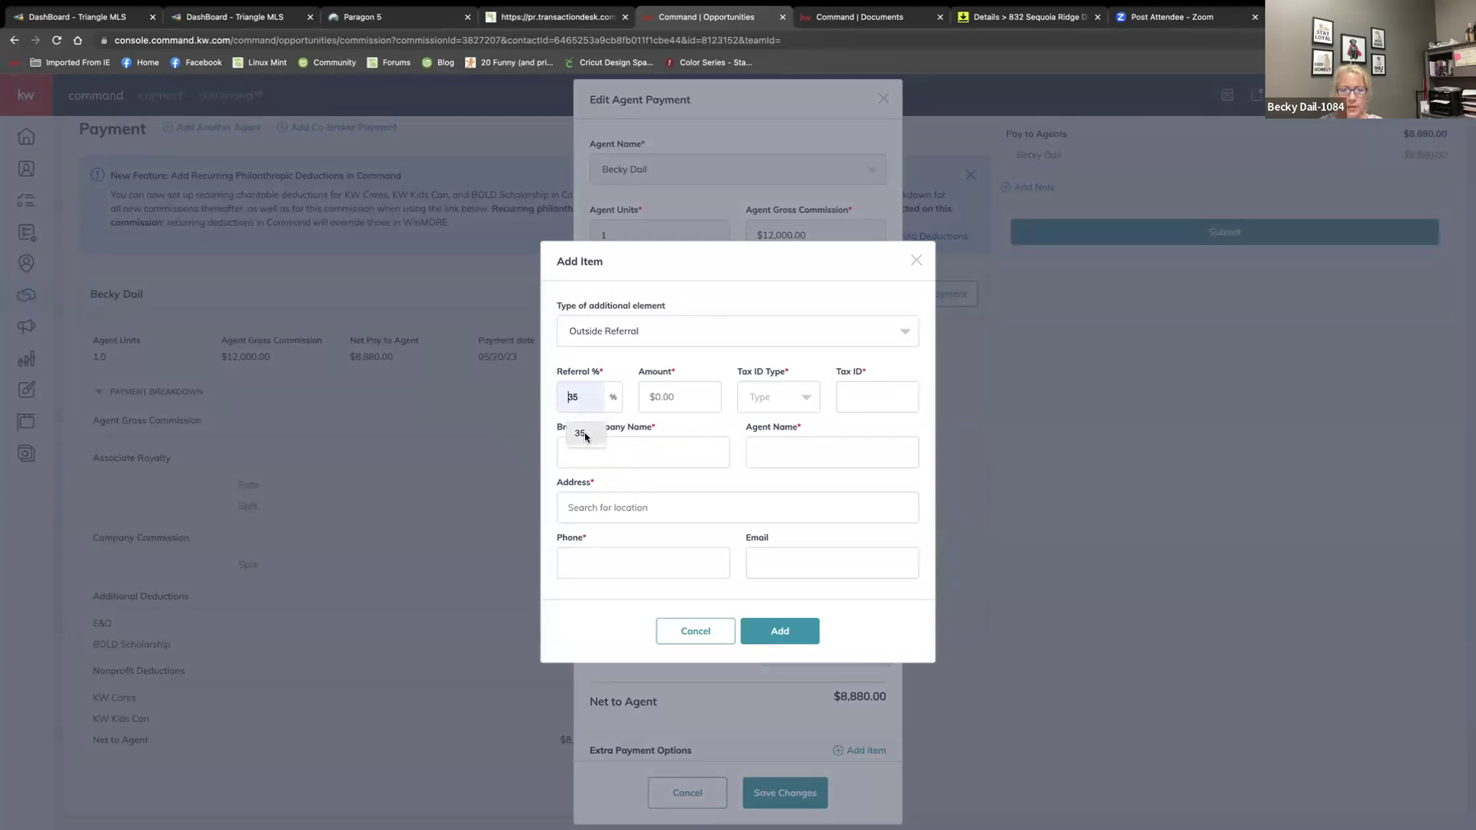
left_click(580, 435)
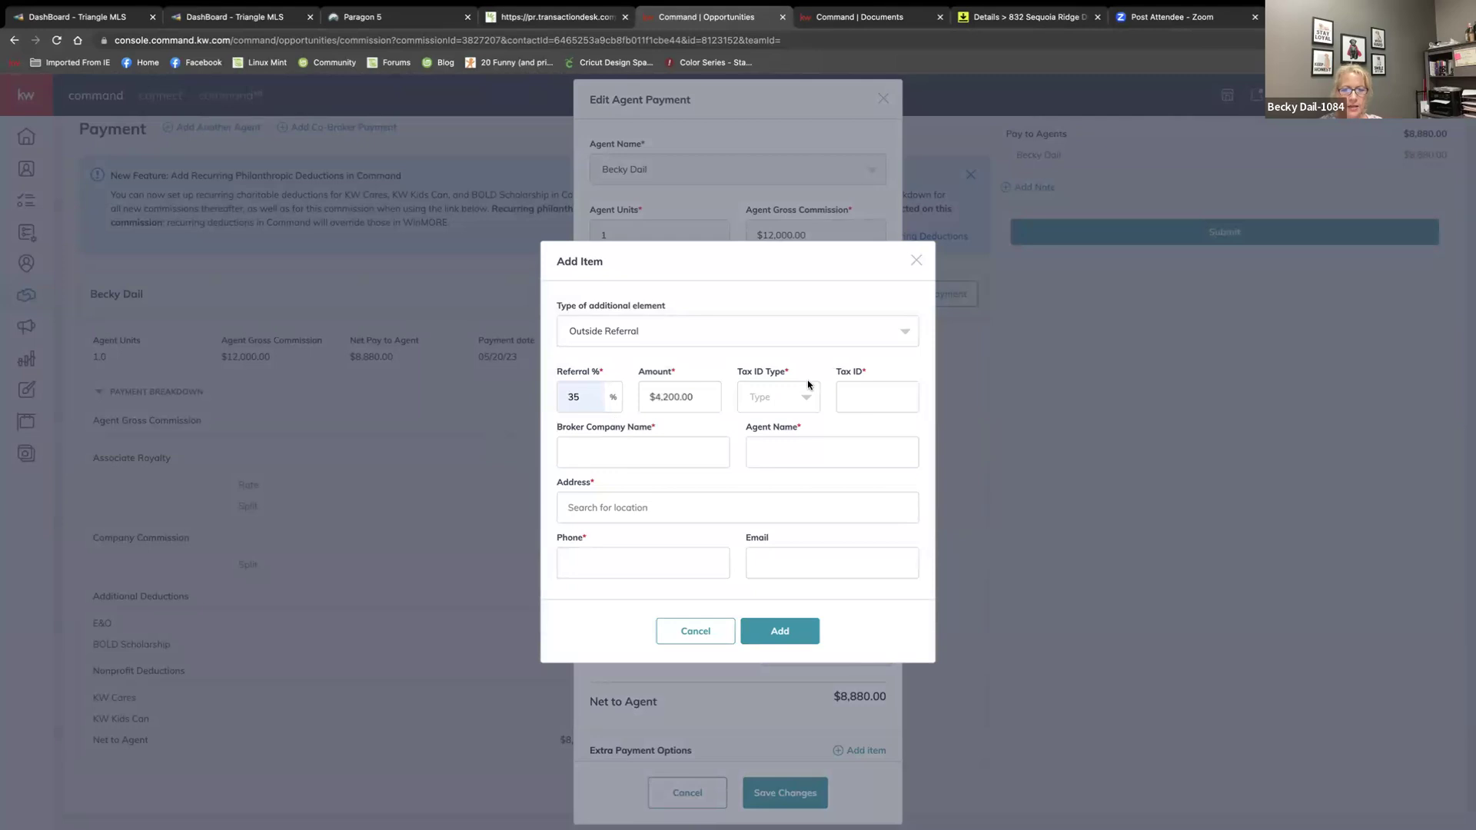
Set the referral's tax ID type to EIN with its number, and Opcity as broker and agent
left_click(751, 401)
left_click(757, 462)
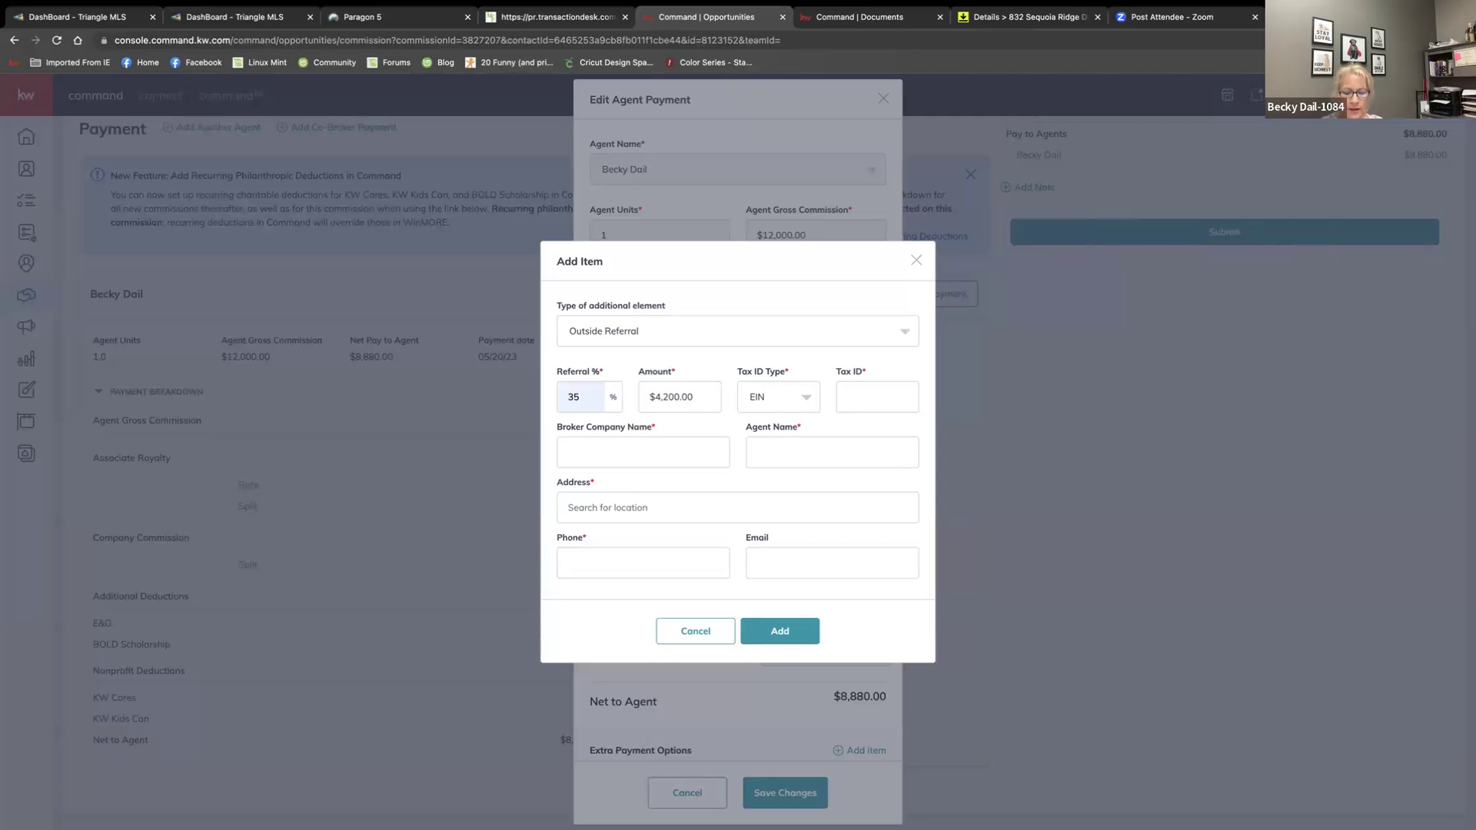
type("123456789")
left_click(649, 460)
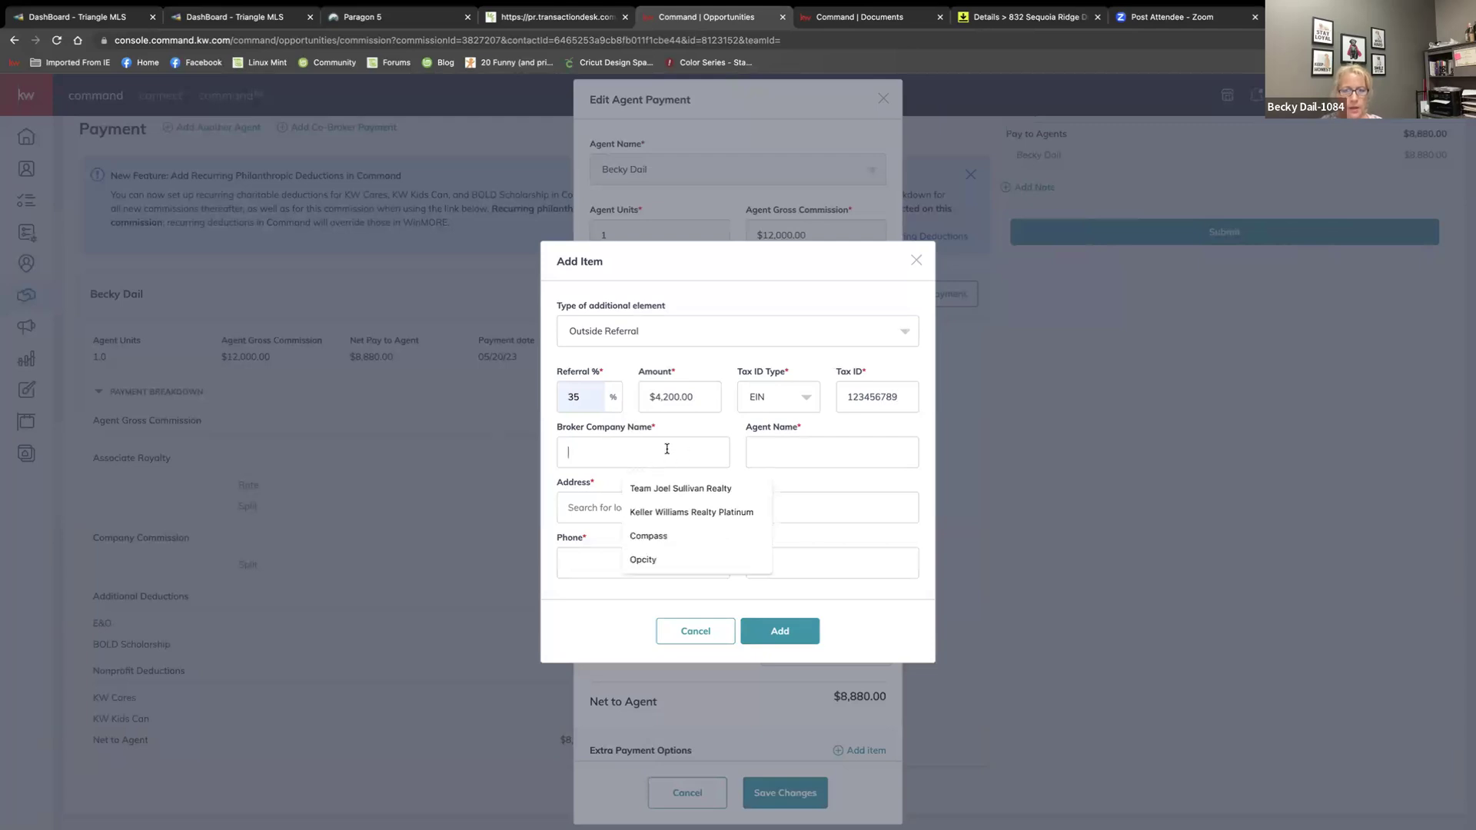
left_click(678, 561)
left_click(845, 455)
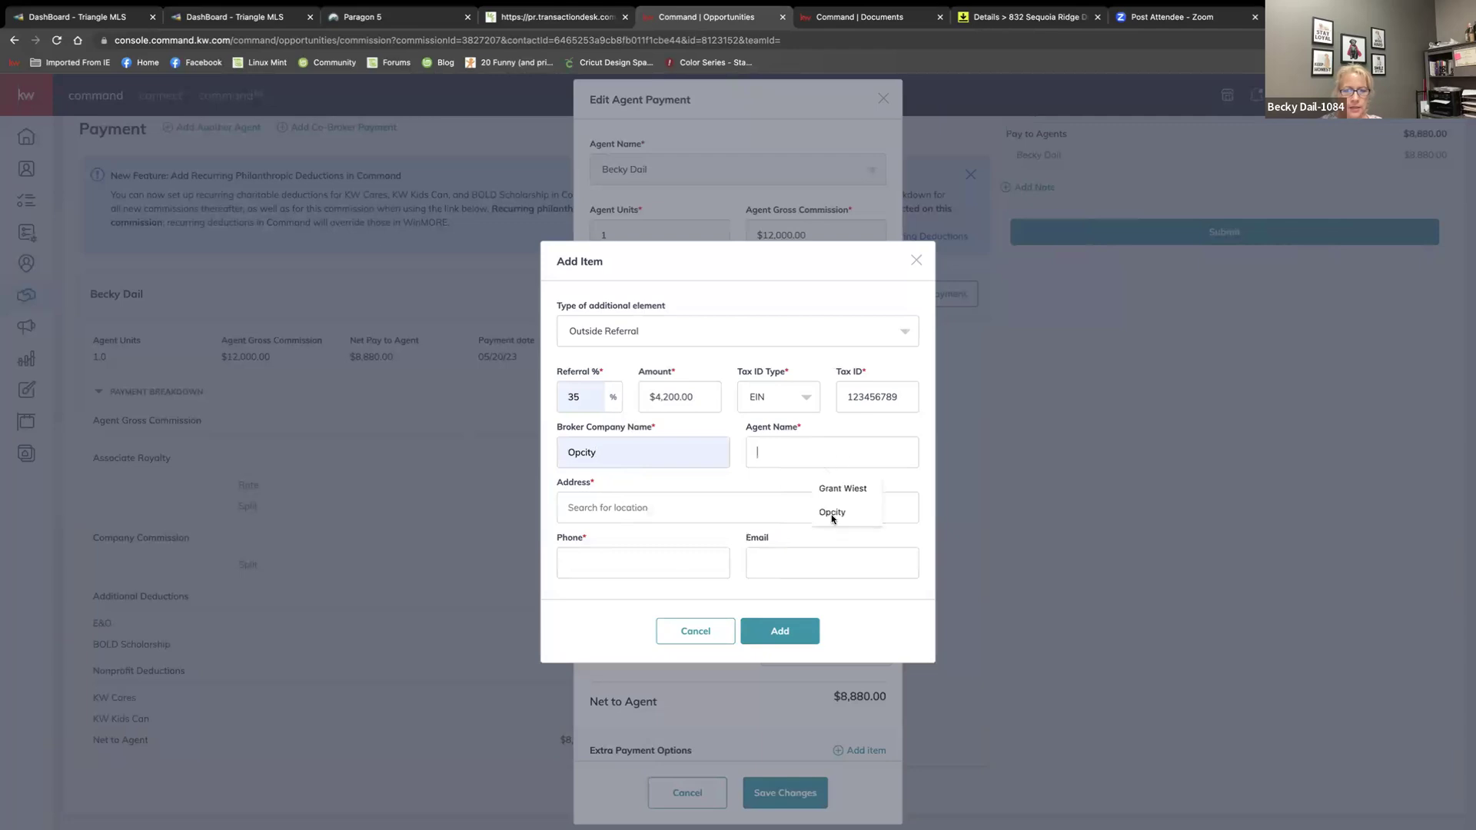
left_click(808, 510)
Fill in the referral's street address and phone number, then add the $4,200.00 Opcity referral
left_click(607, 495)
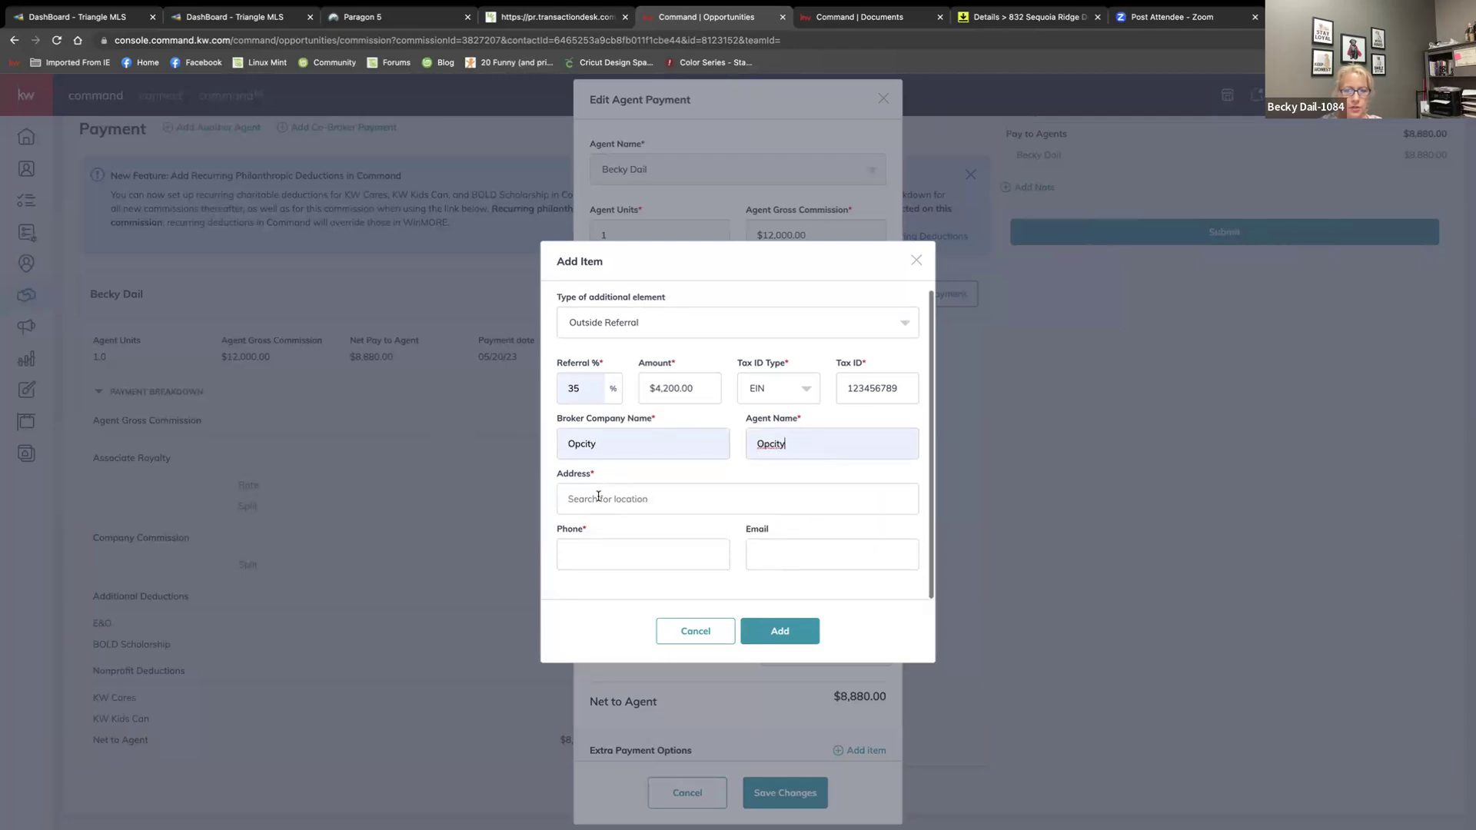
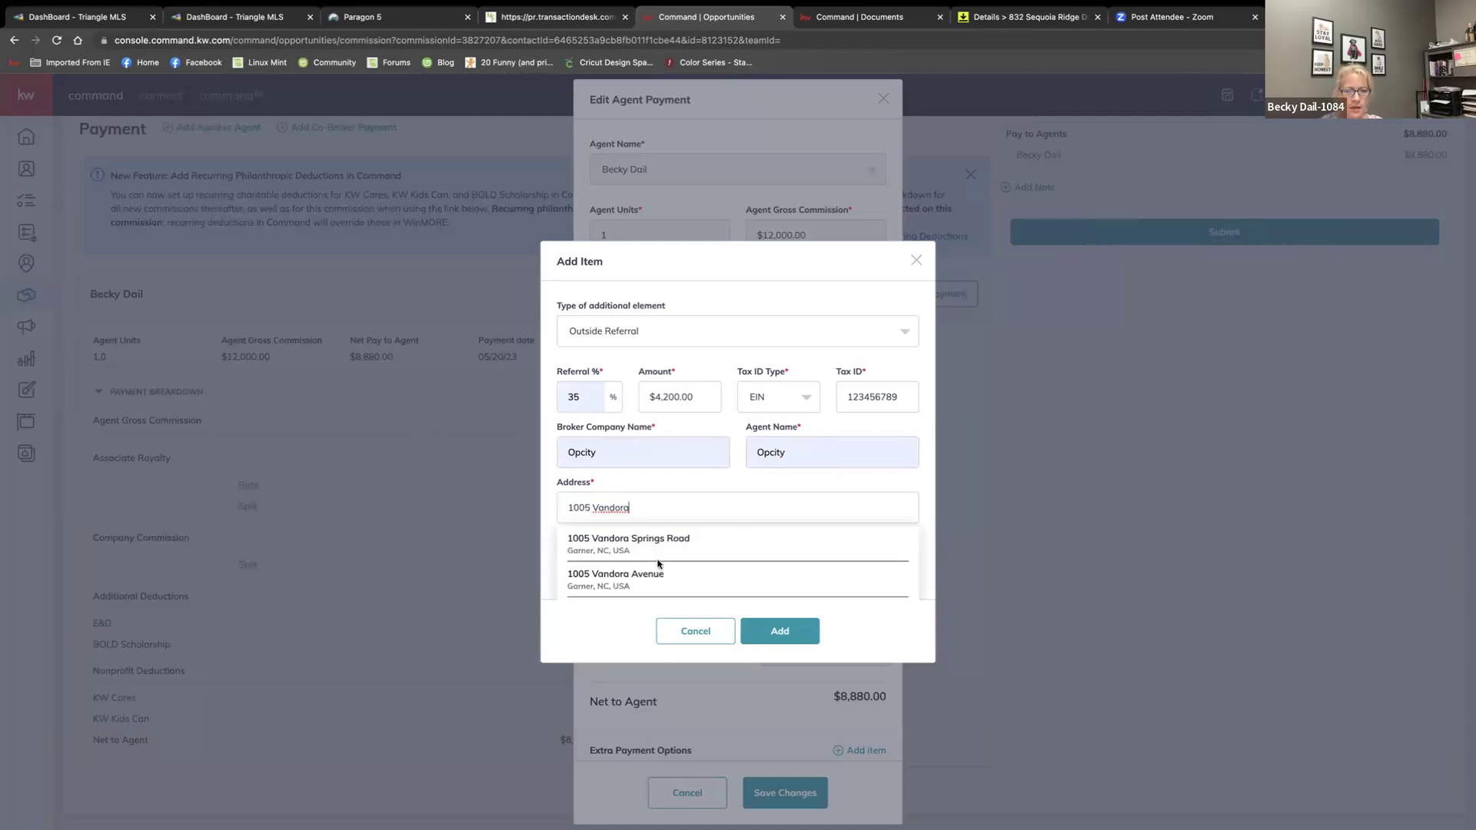
left_click(658, 544)
left_click(641, 560)
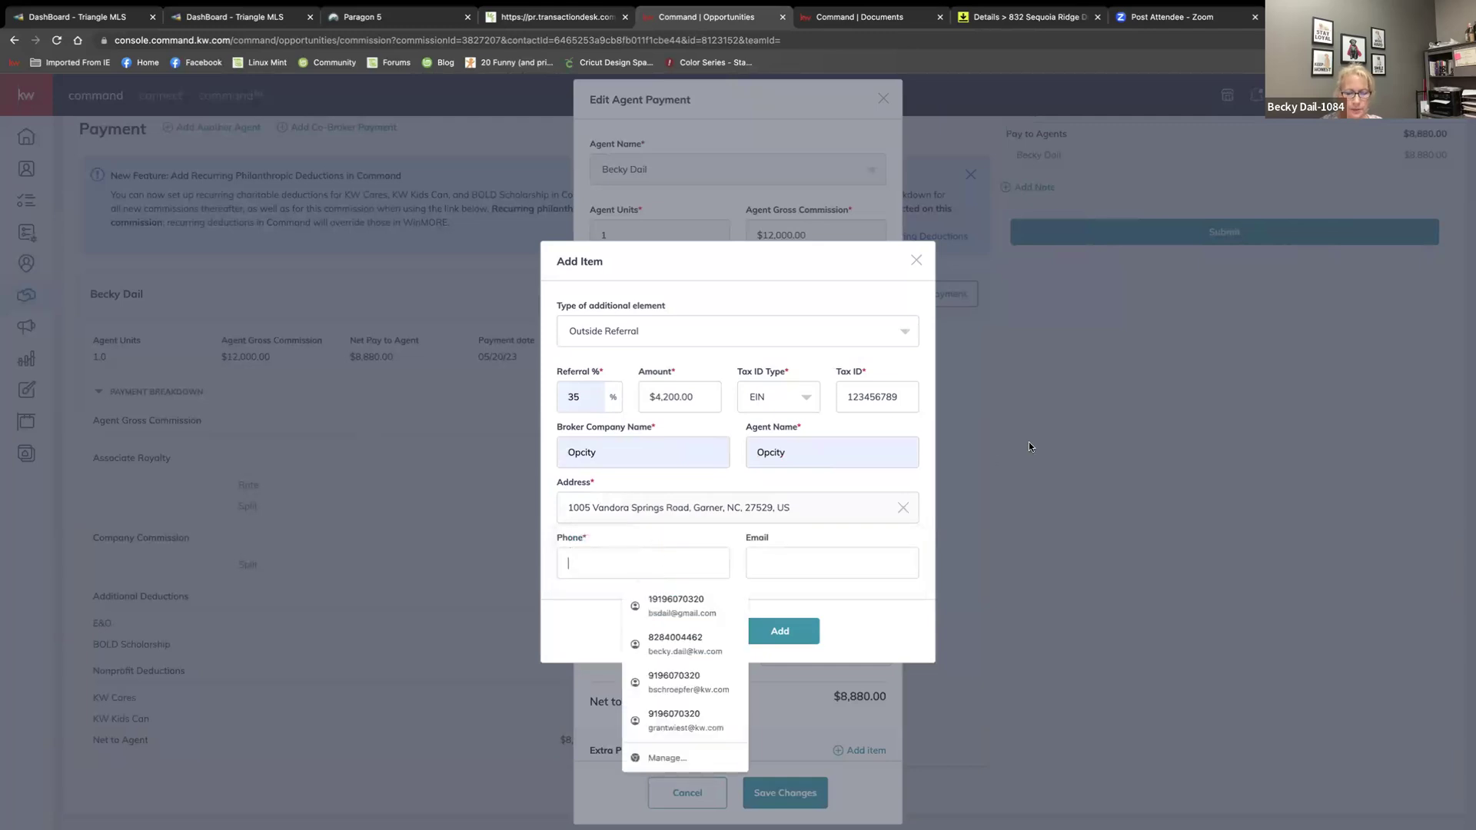
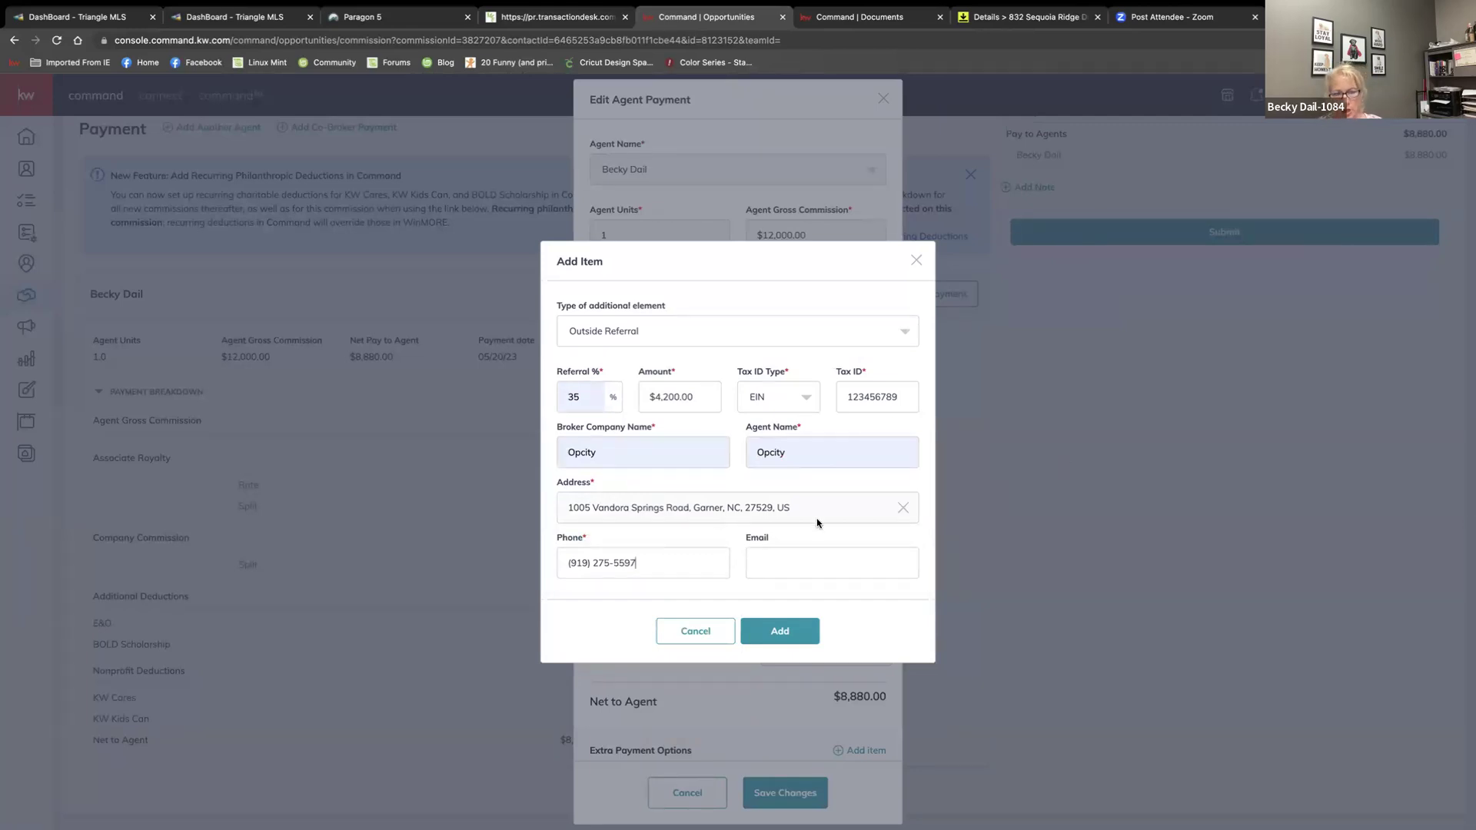
left_click(781, 637)
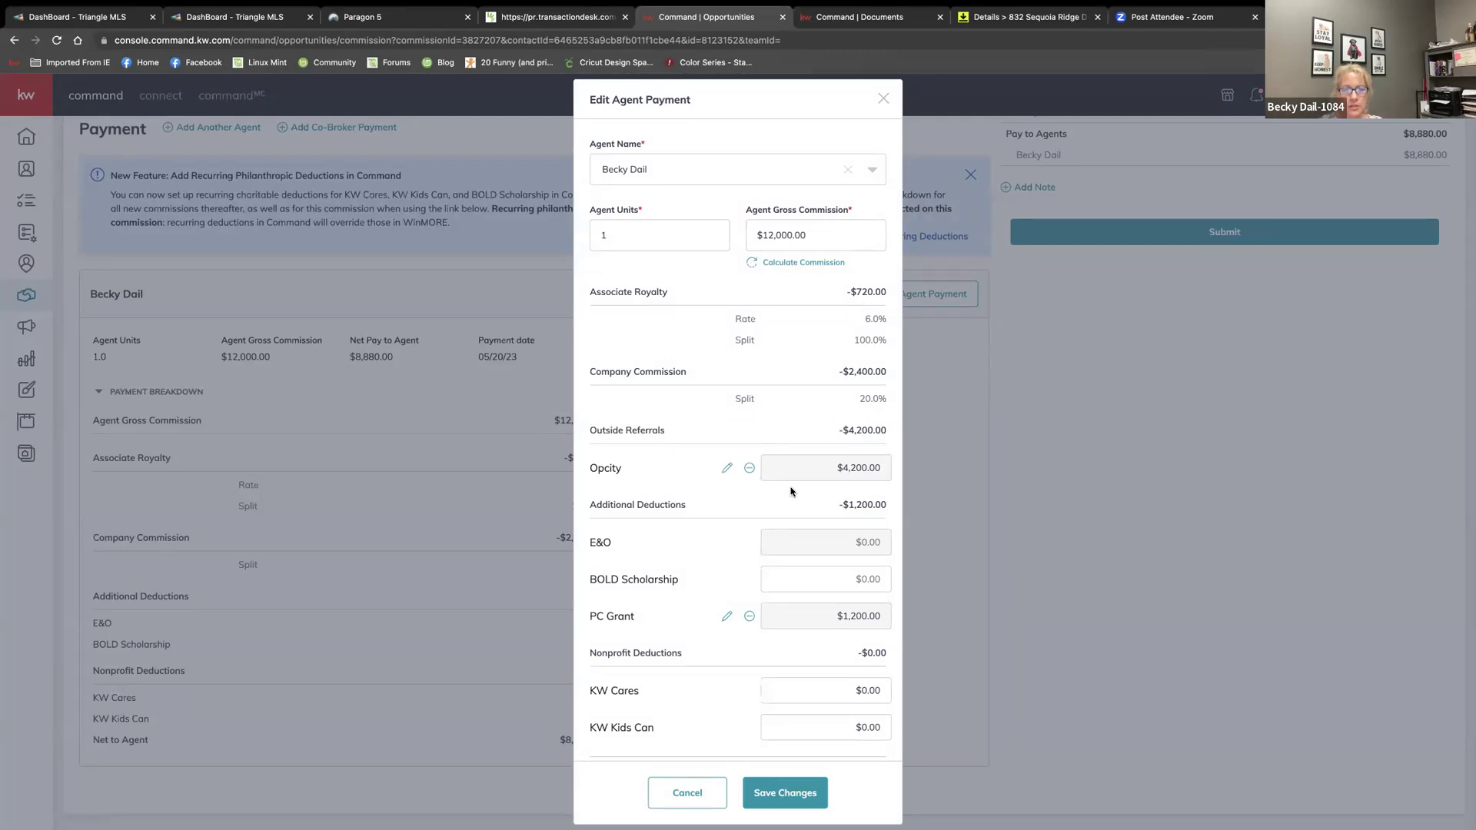
Save changes in Edit Agent Payment, keeping the PC Grant deduction and Opcity referral
scroll(765, 578, "down", 3)
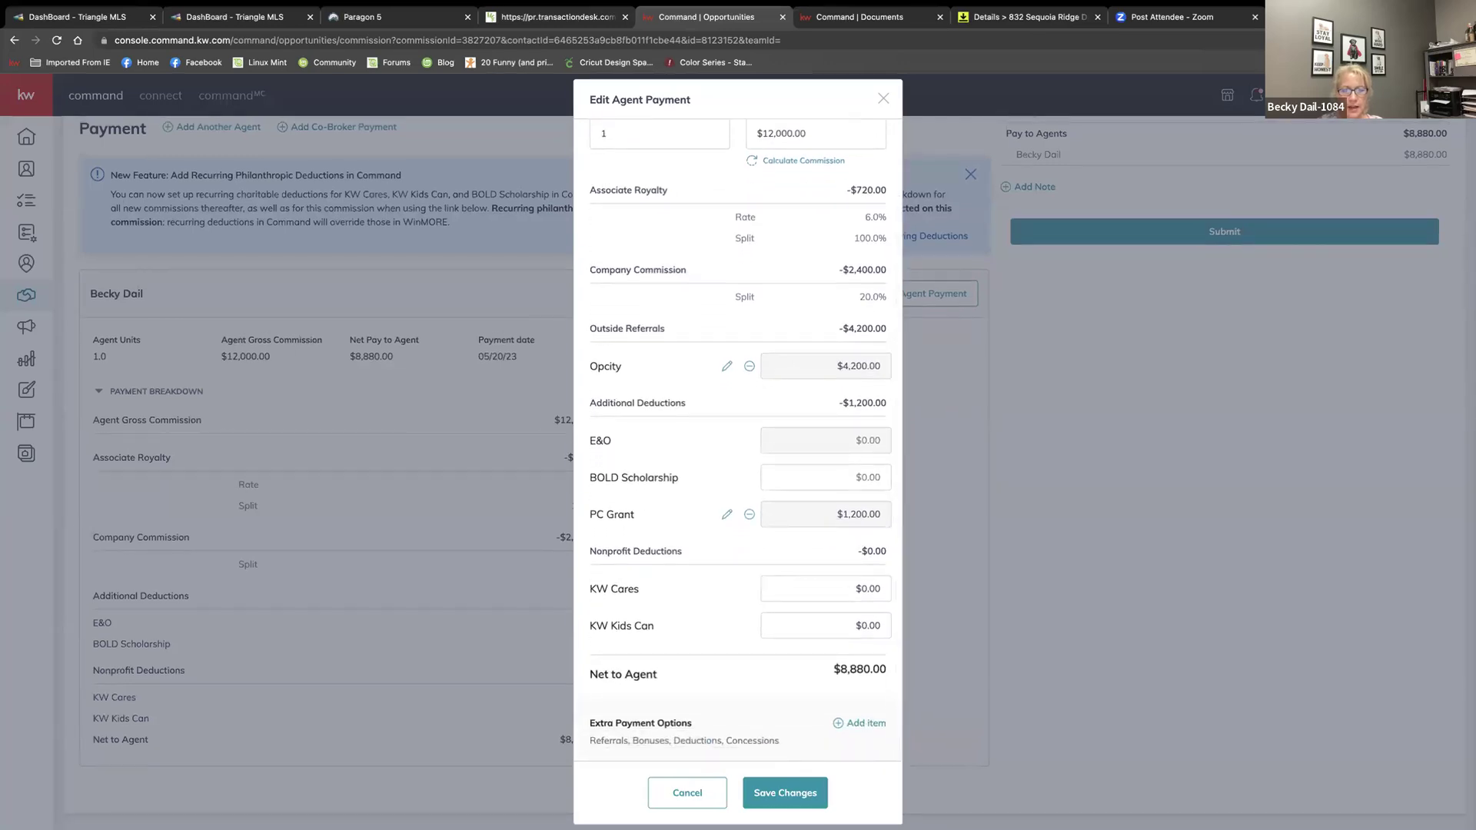
left_click(795, 794)
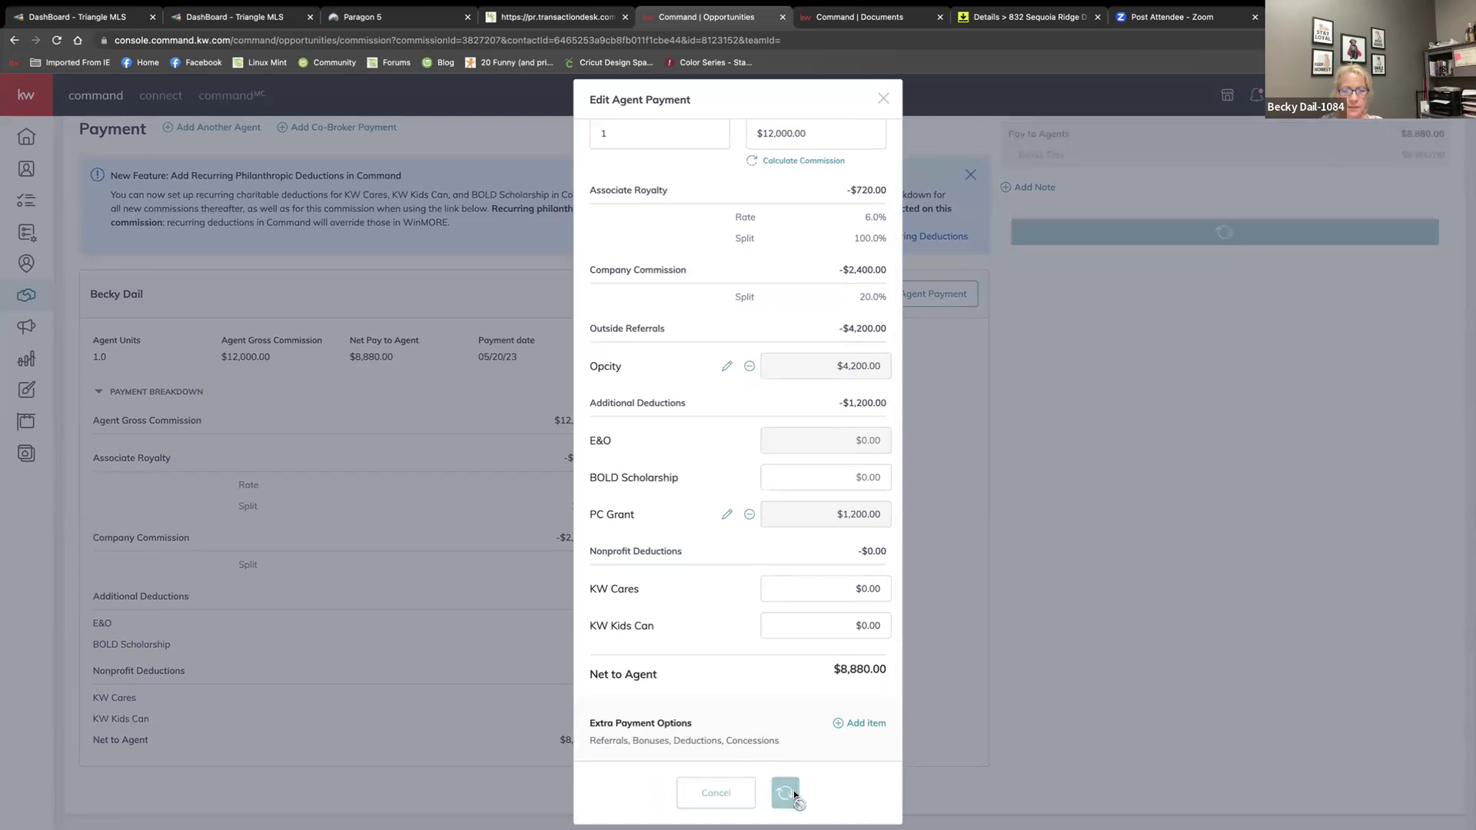
Review the Payment Breakdown and Summary: $4,572.00 net to agent, $4,200.00 outside referrals, $1,200.00 other deductions
scroll(713, 746, "down", 1)
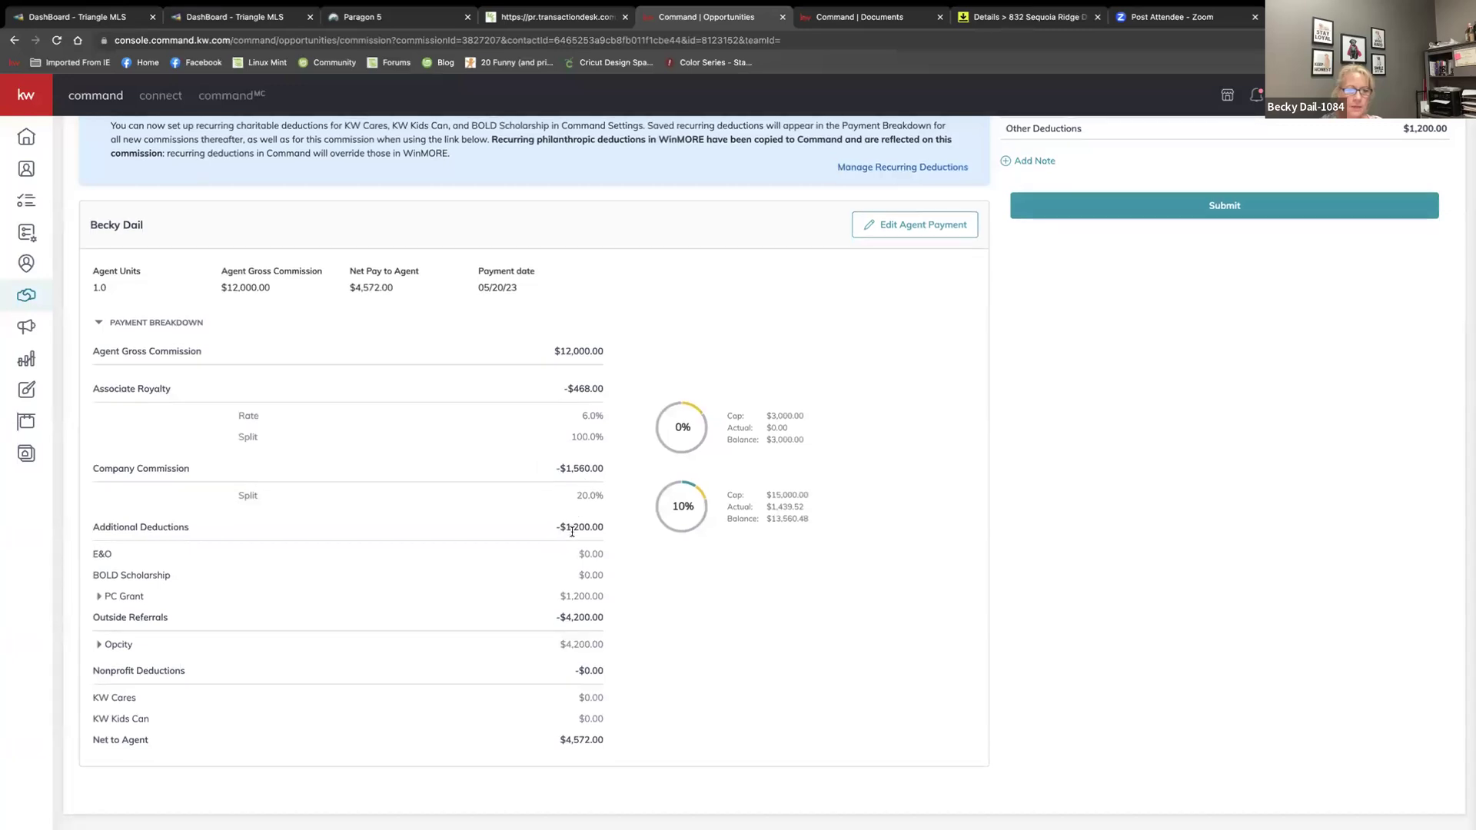
scroll(573, 523, "up", 1)
scroll(588, 499, "down", 1)
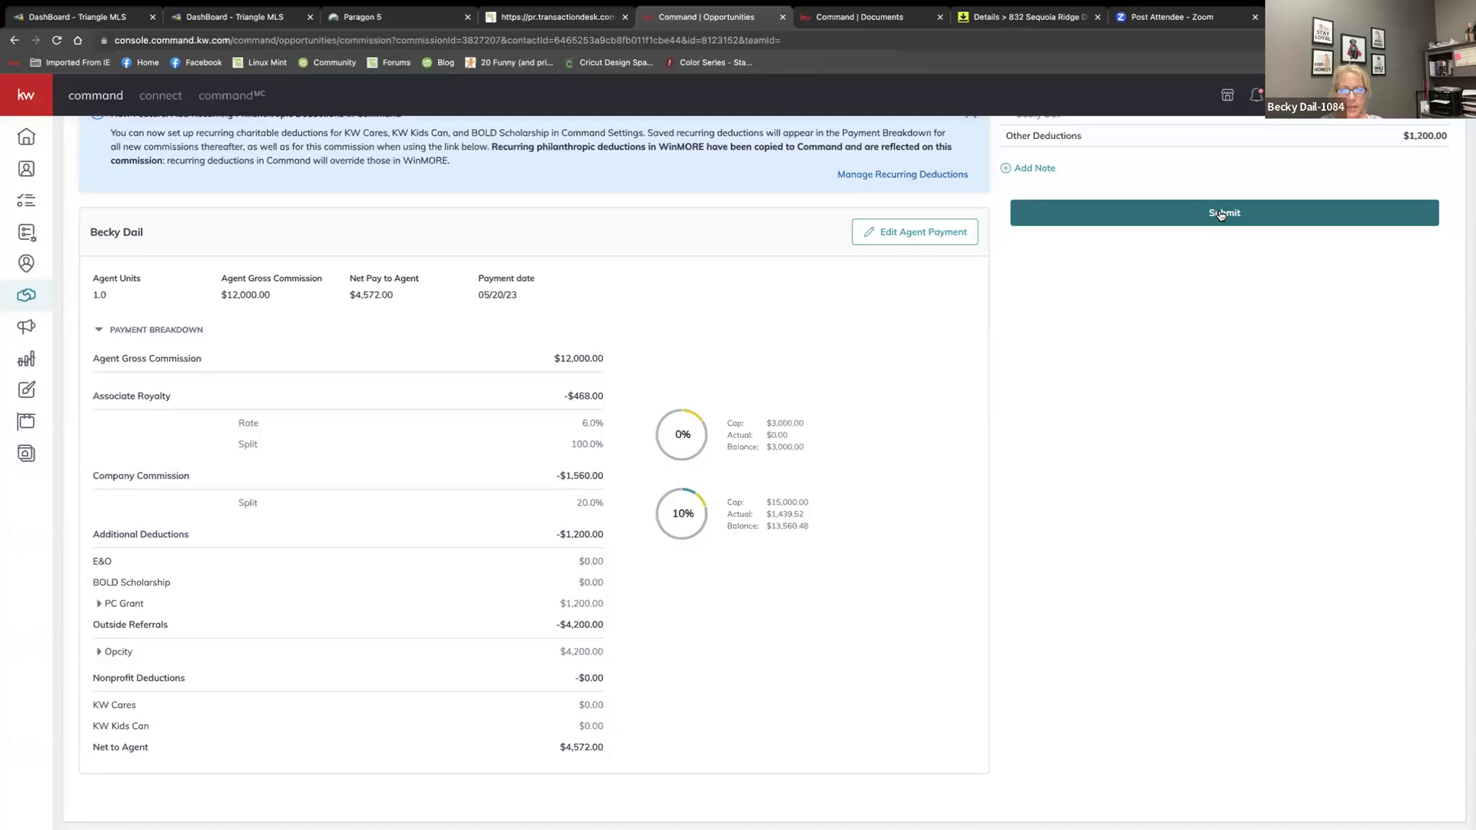
scroll(1221, 215, "up", 2)
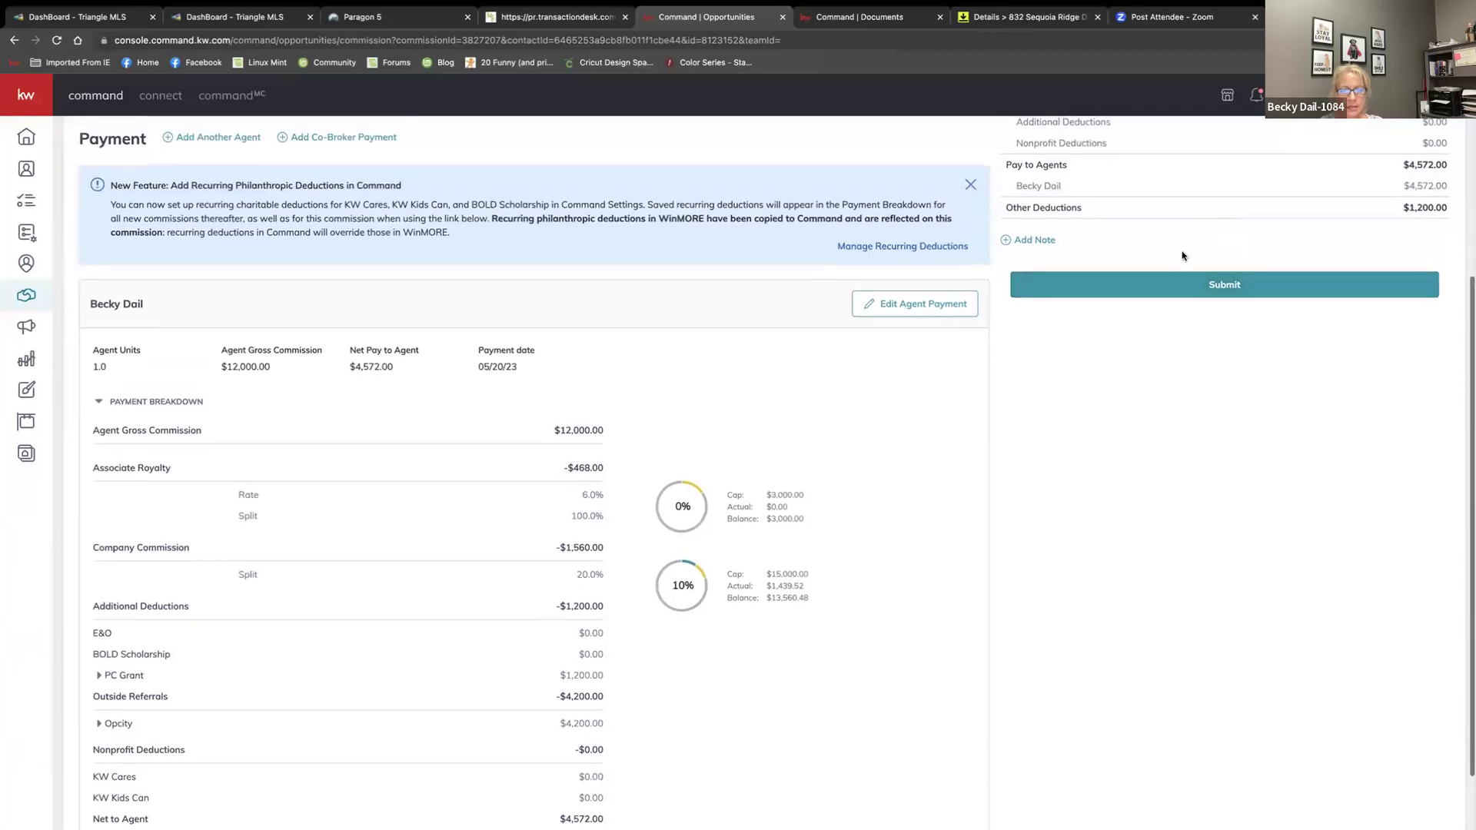
scroll(1019, 292, "up", 4)
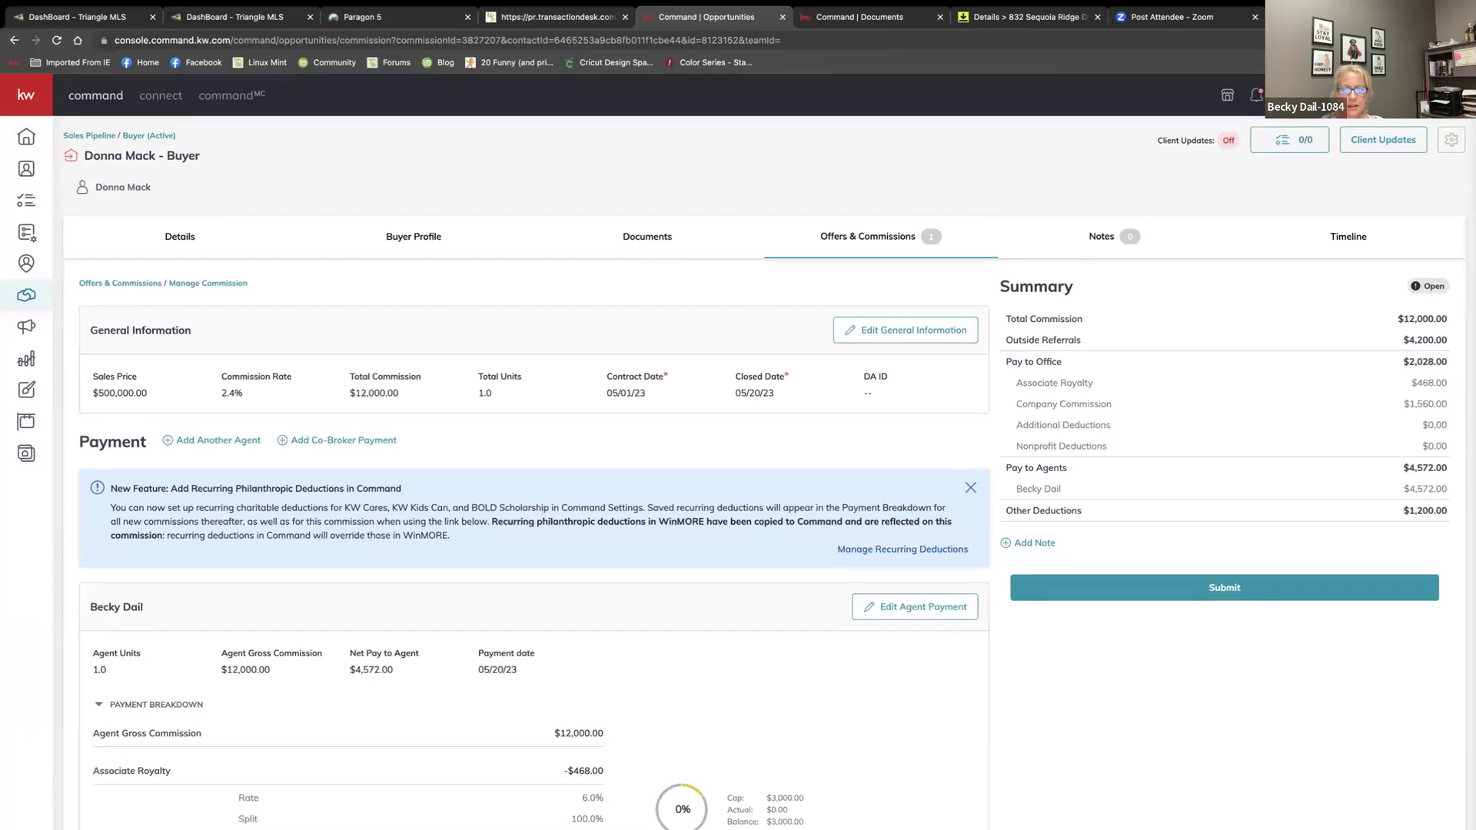
mouse_move(1168, 1)
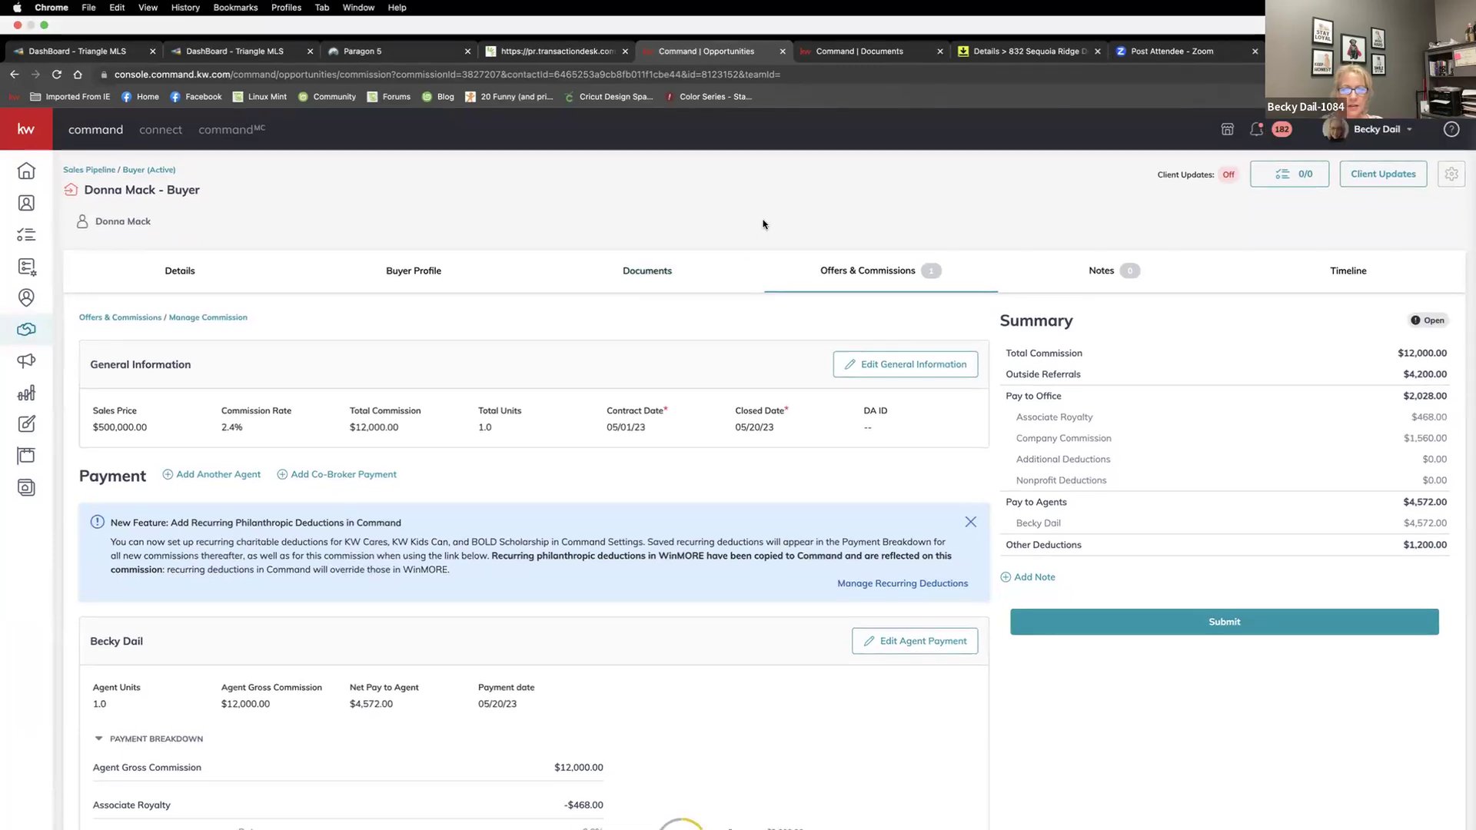